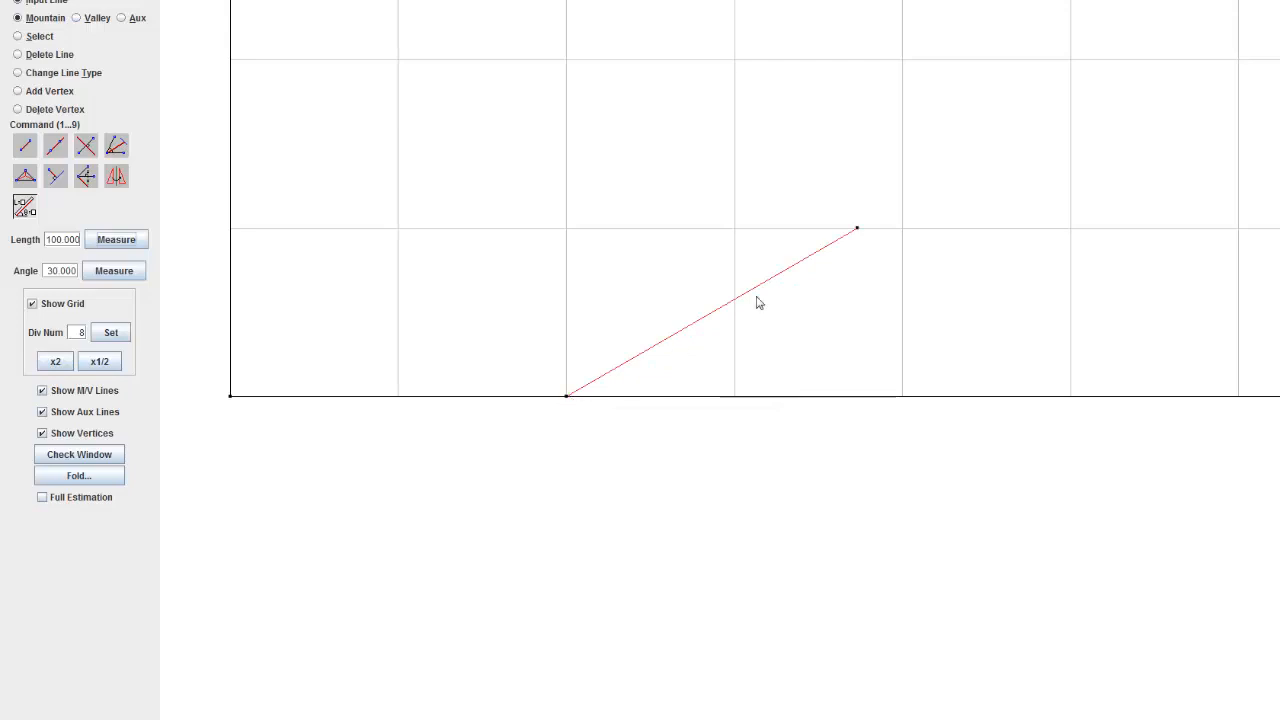
# Step: Switch to the reference picture 30 65 10 in Windows Photo Viewer and examine the lower-left triangle of the crease pattern
pyautogui.scroll(15, 635, 326)
pyautogui.scroll(-12, 556, 390)
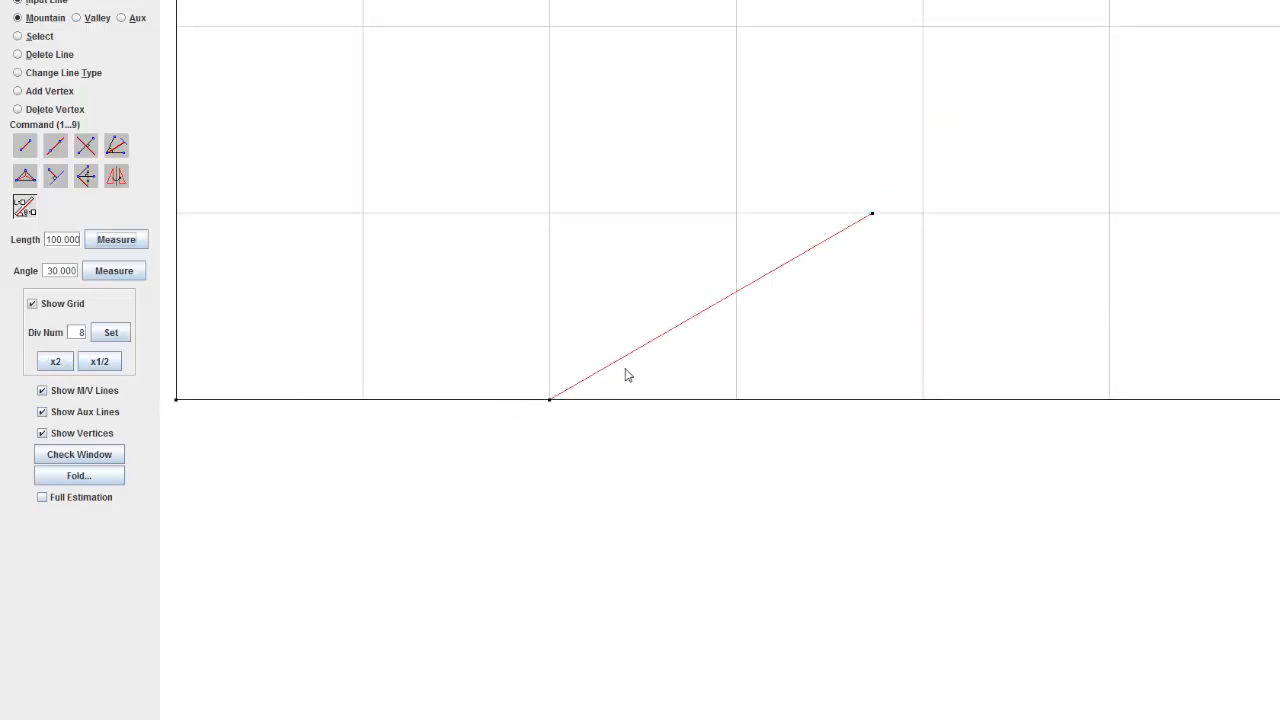
pyautogui.scroll(7, 625, 374)
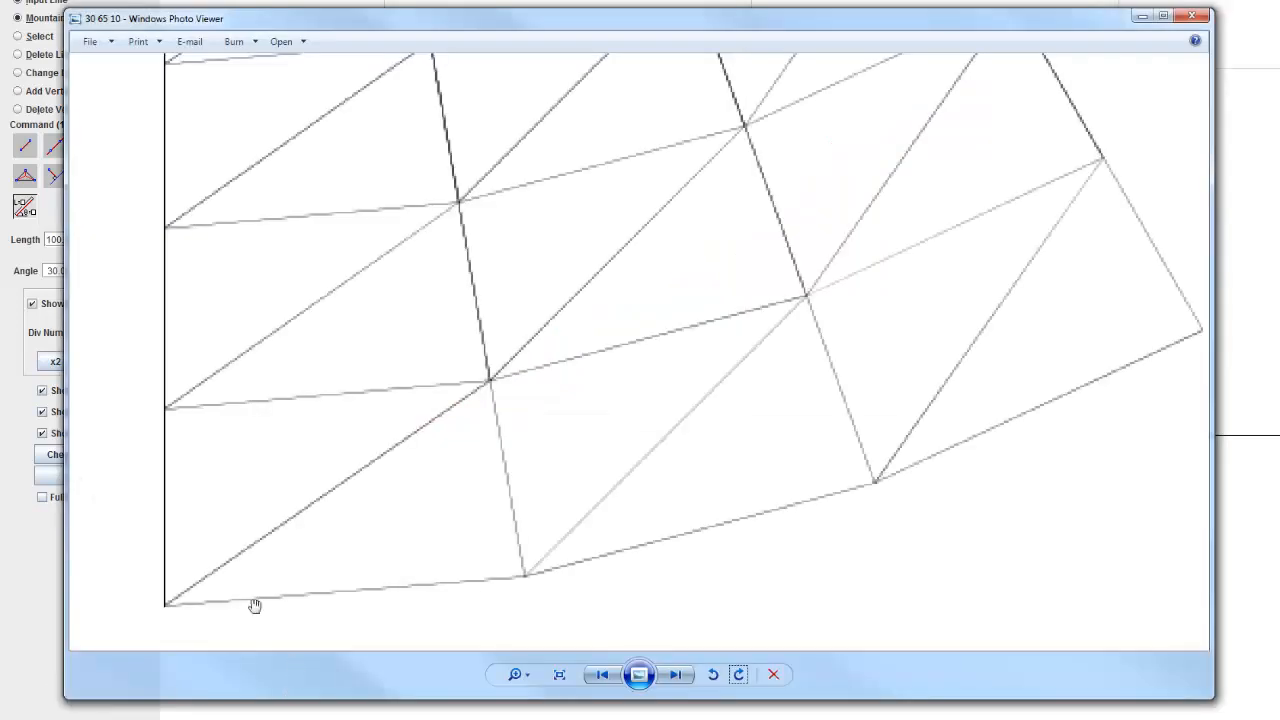
pyautogui.scroll(2, 291, 581)
pyautogui.rightClick(466, 514)
pyautogui.press('Escape')
pyautogui.scroll(-2, 541, 270)
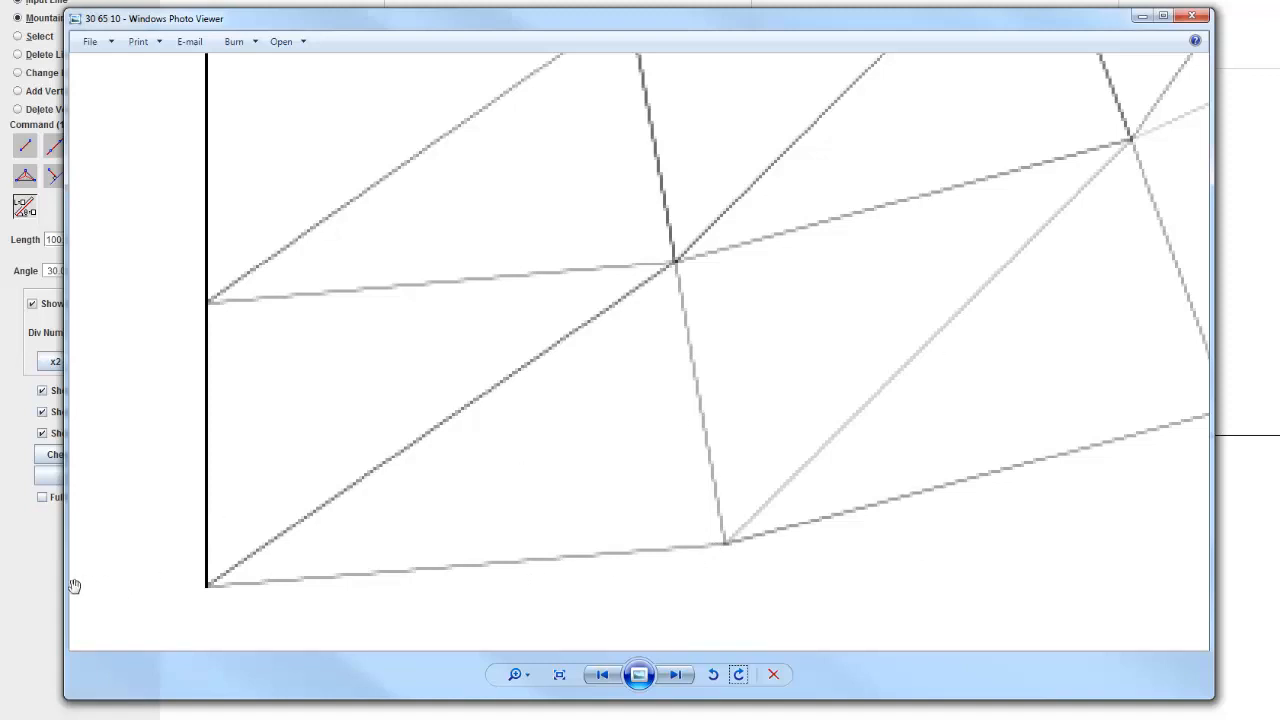
pyautogui.click(34, 574)
pyautogui.scroll(1, 717, 456)
pyautogui.moveTo(717, 450); pyautogui.dragTo(731, 496)
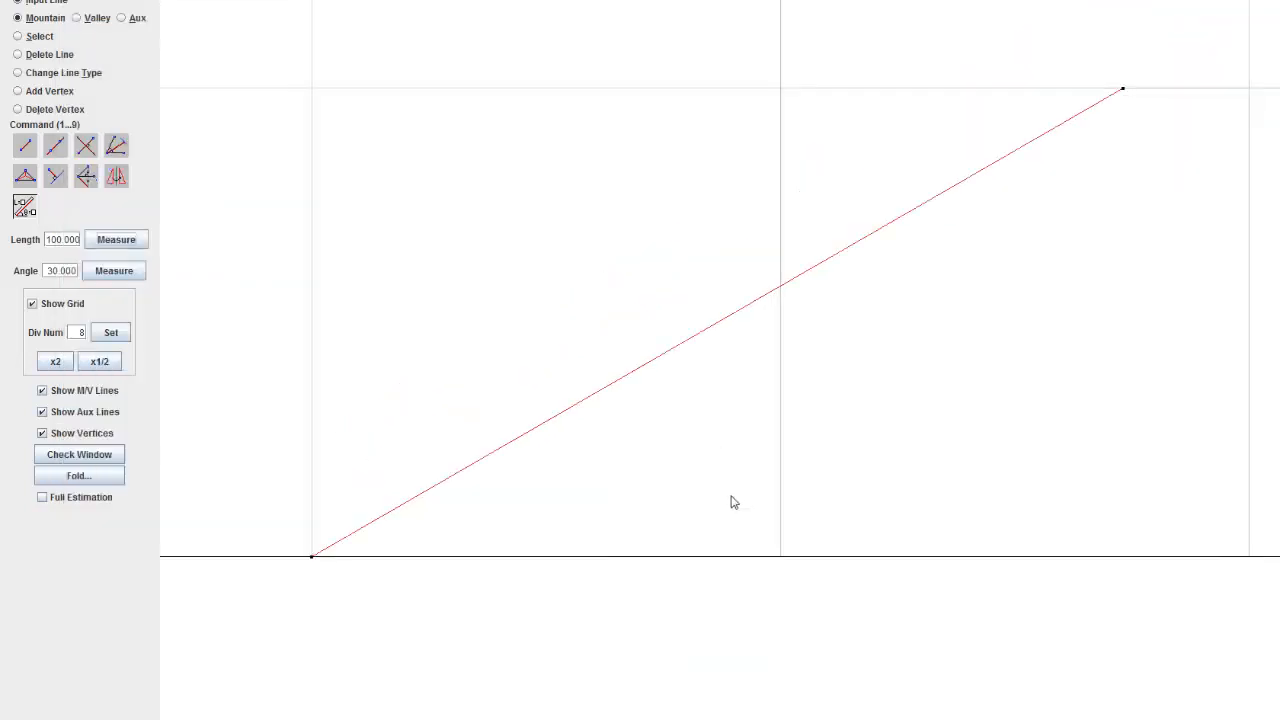
pyautogui.click(781, 557)
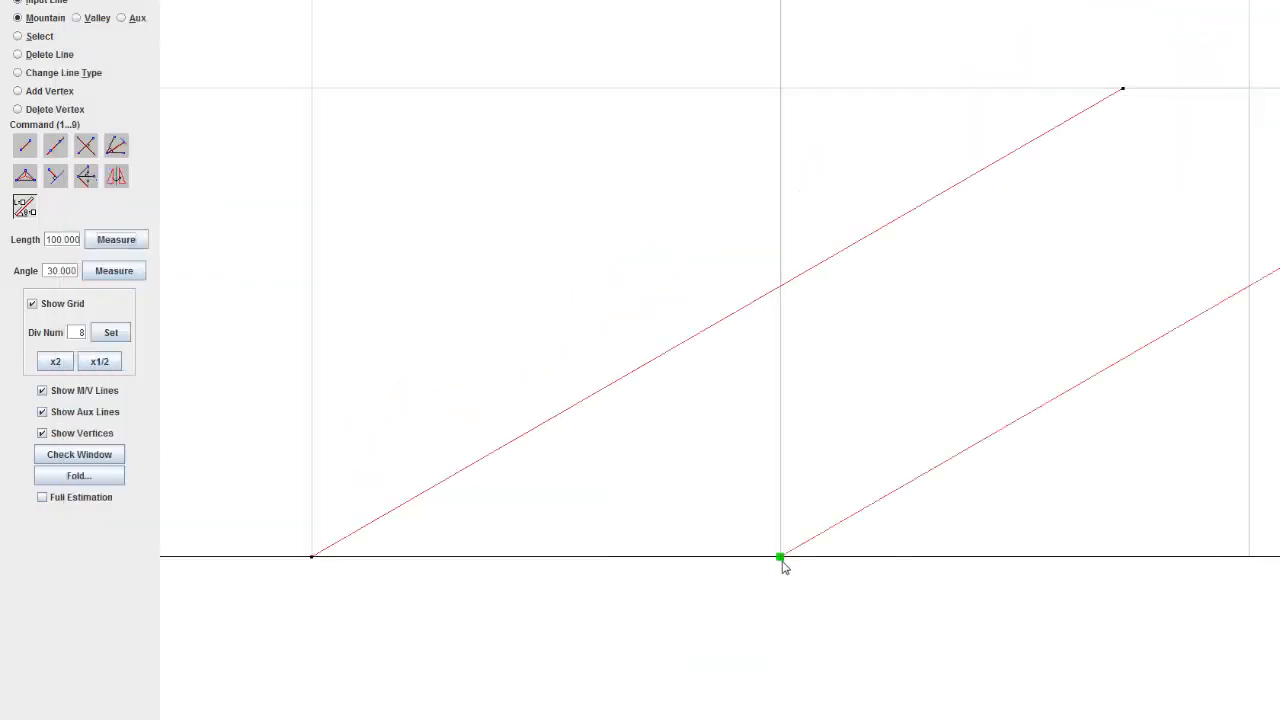
pyautogui.hotkey('ctrl', 'z')
pyautogui.click(25, 145)
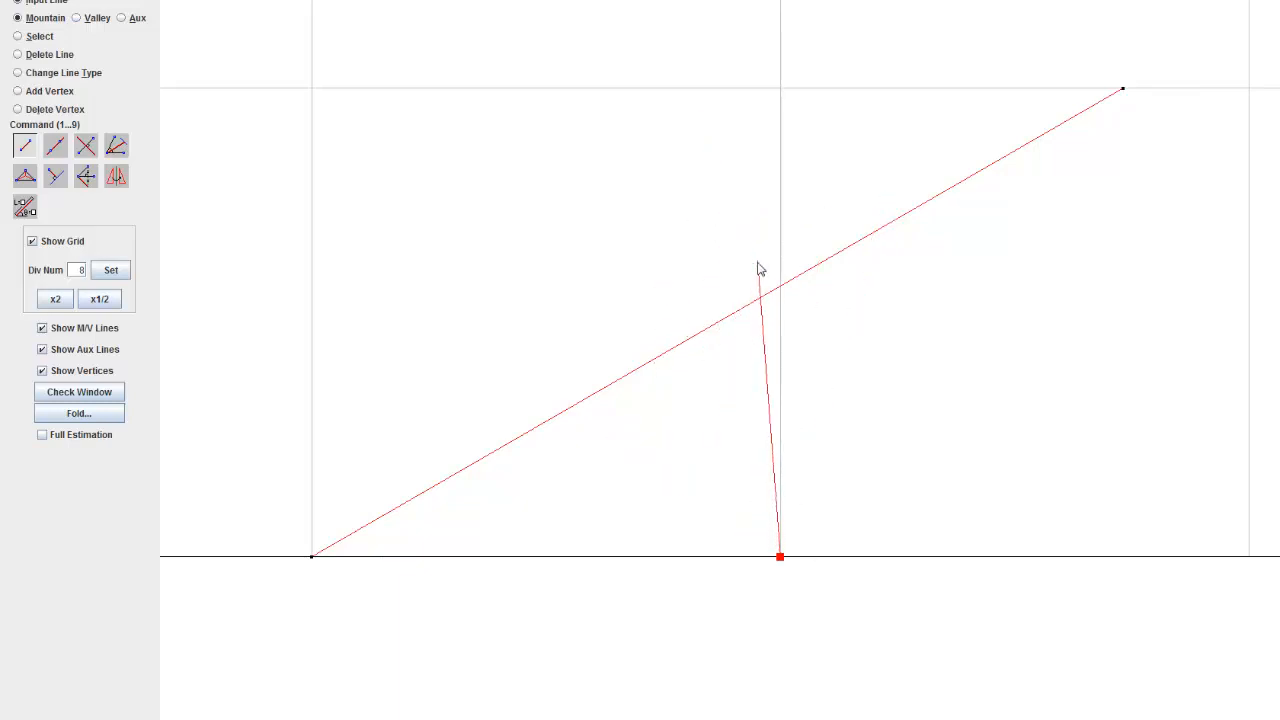
pyautogui.rightClick(731, 366)
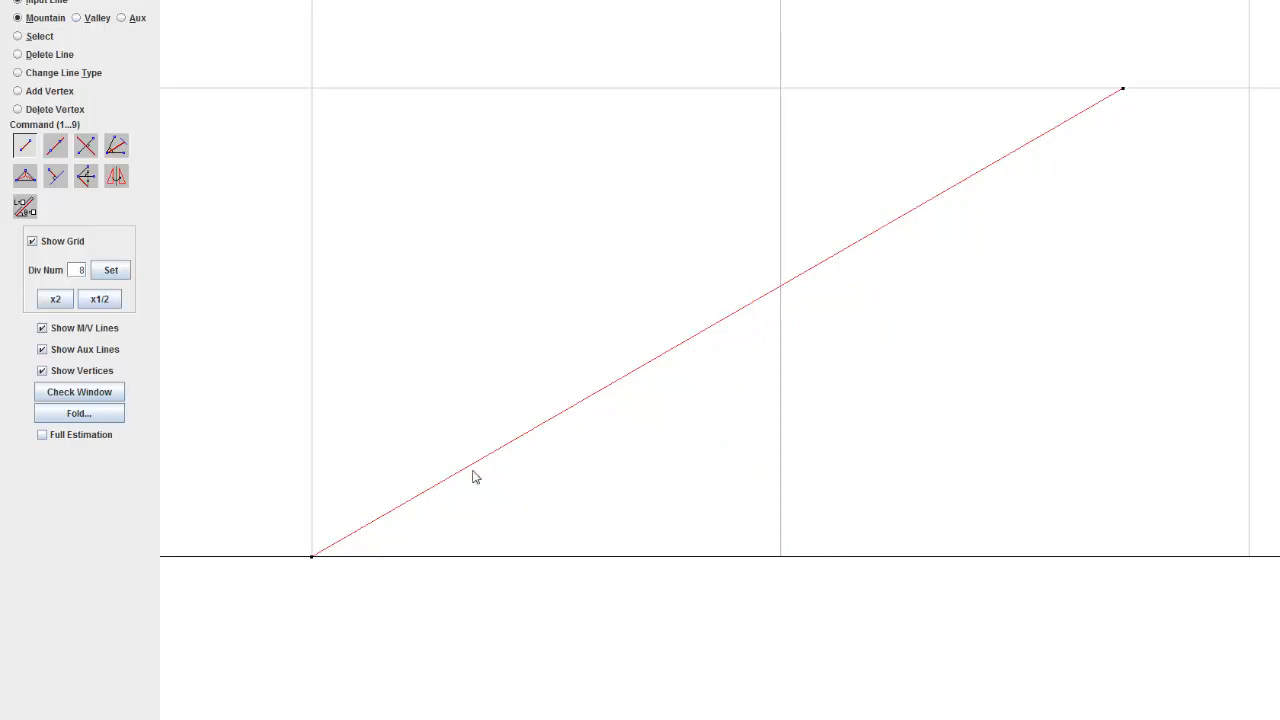
# Step: Calculate 180 - 85 in Calculator for the second line's angle, then return to the crease pattern
pyautogui.hotkey('alt', 'Tab')
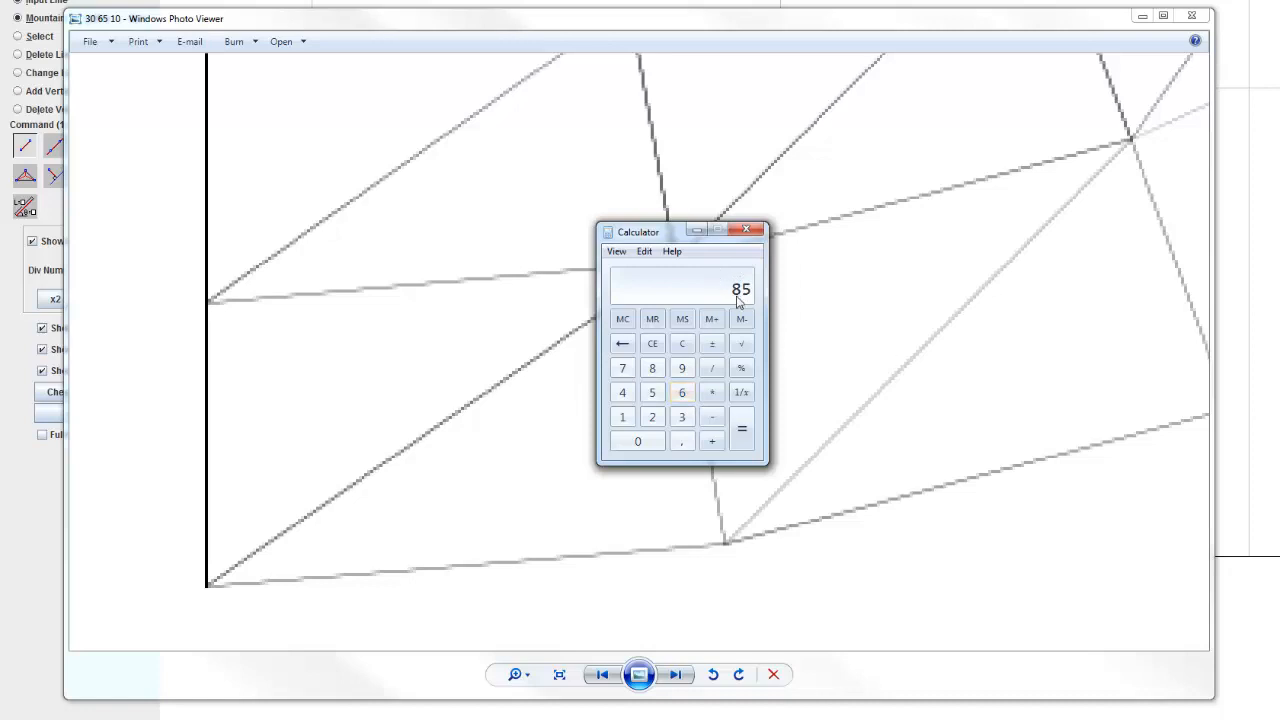
pyautogui.click(918, 467)
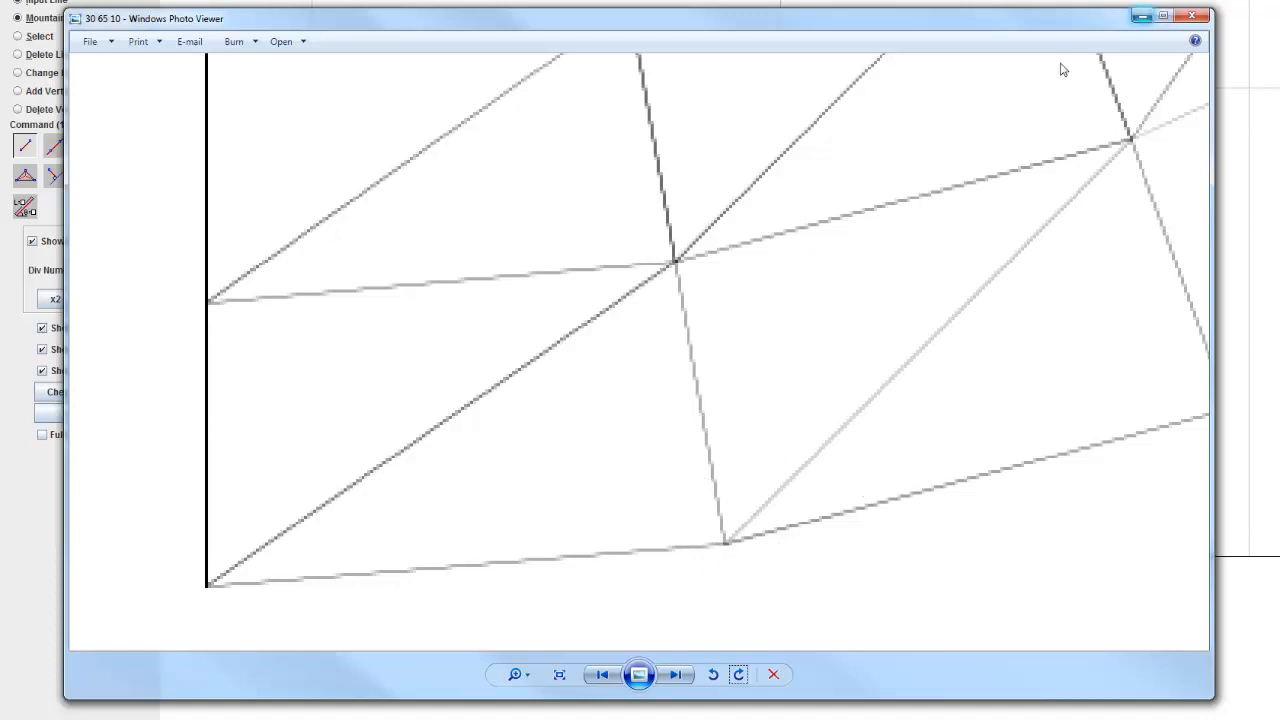
pyautogui.hotkey('alt', 'Tab')
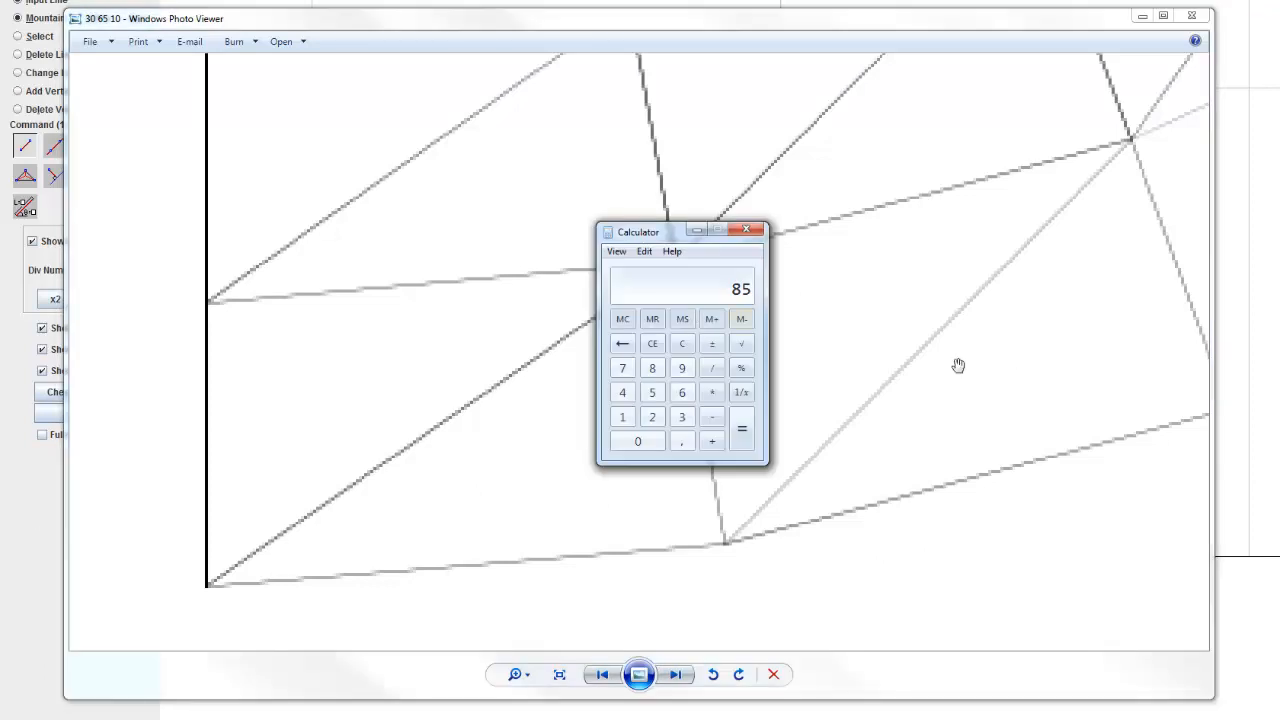
pyautogui.click(622, 420)
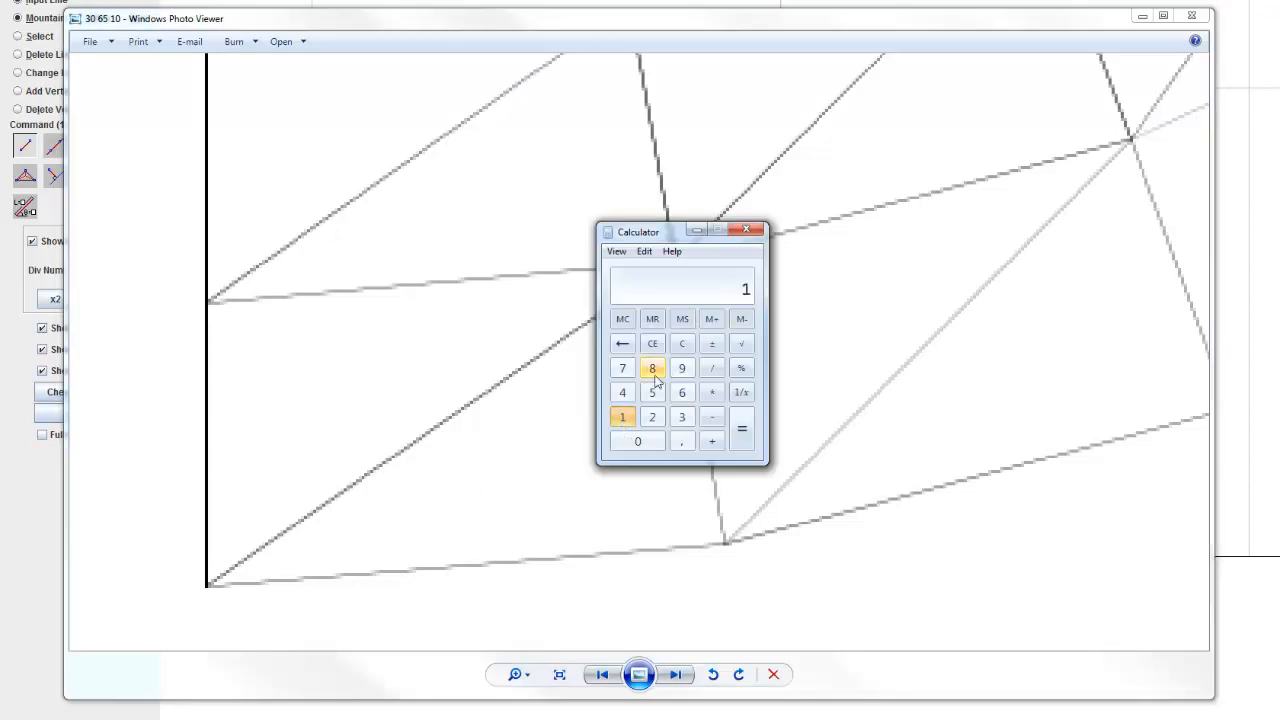
pyautogui.click(652, 370)
pyautogui.click(638, 442)
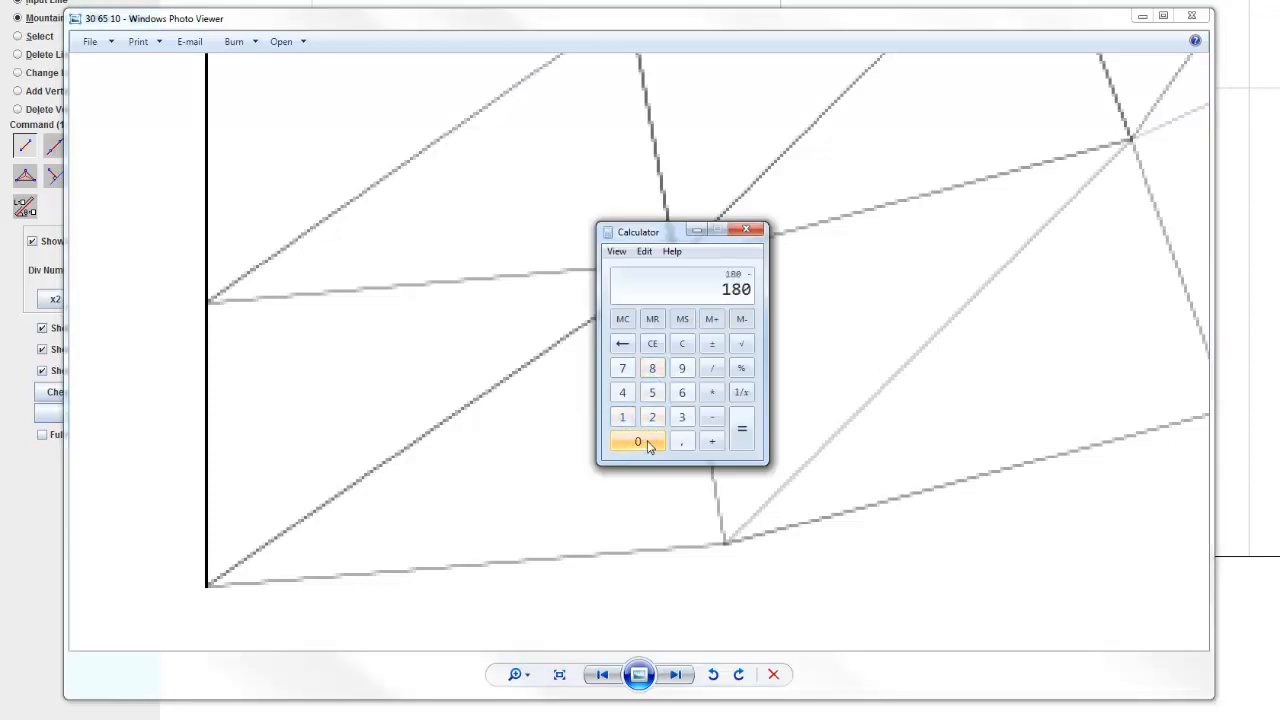
pyautogui.write('85')
pyautogui.press('Return')
pyautogui.click(698, 232)
pyautogui.click(1142, 16)
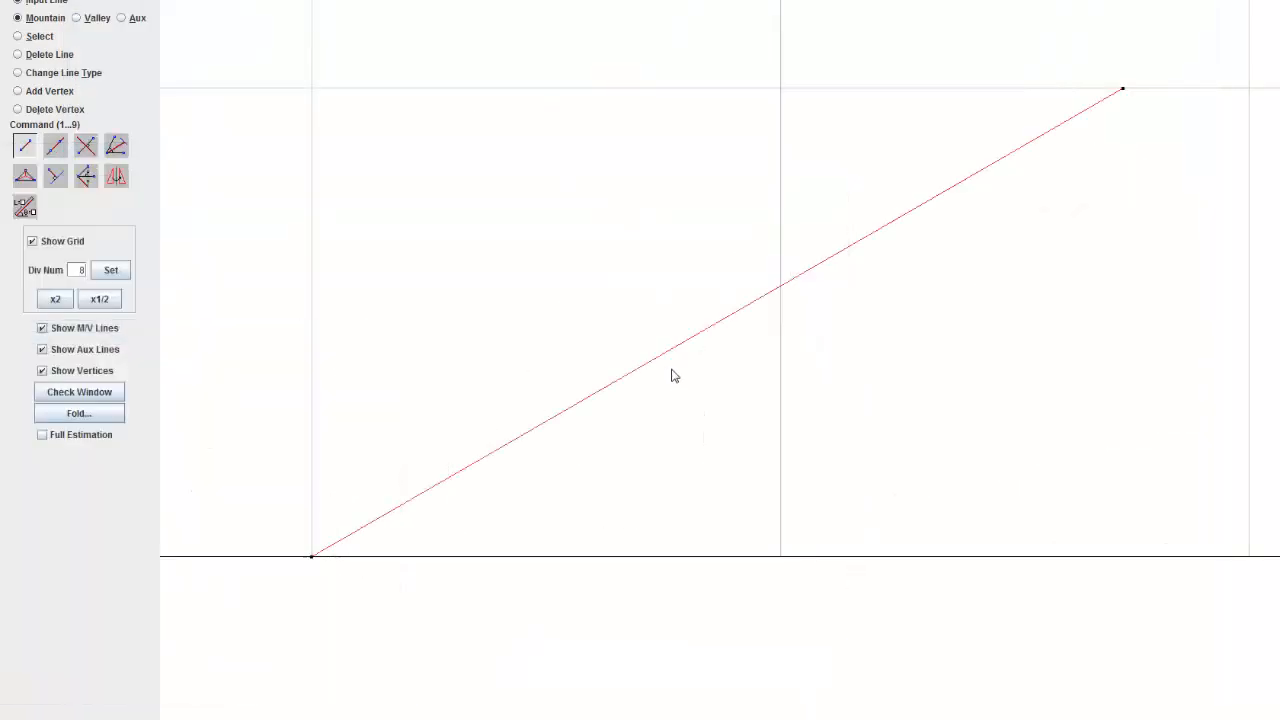
# Step: Add a mountain line at 95° from the triangle's second base point, taking its length from the distance between the two base points
pyautogui.click(24, 206)
pyautogui.doubleClick(55, 273)
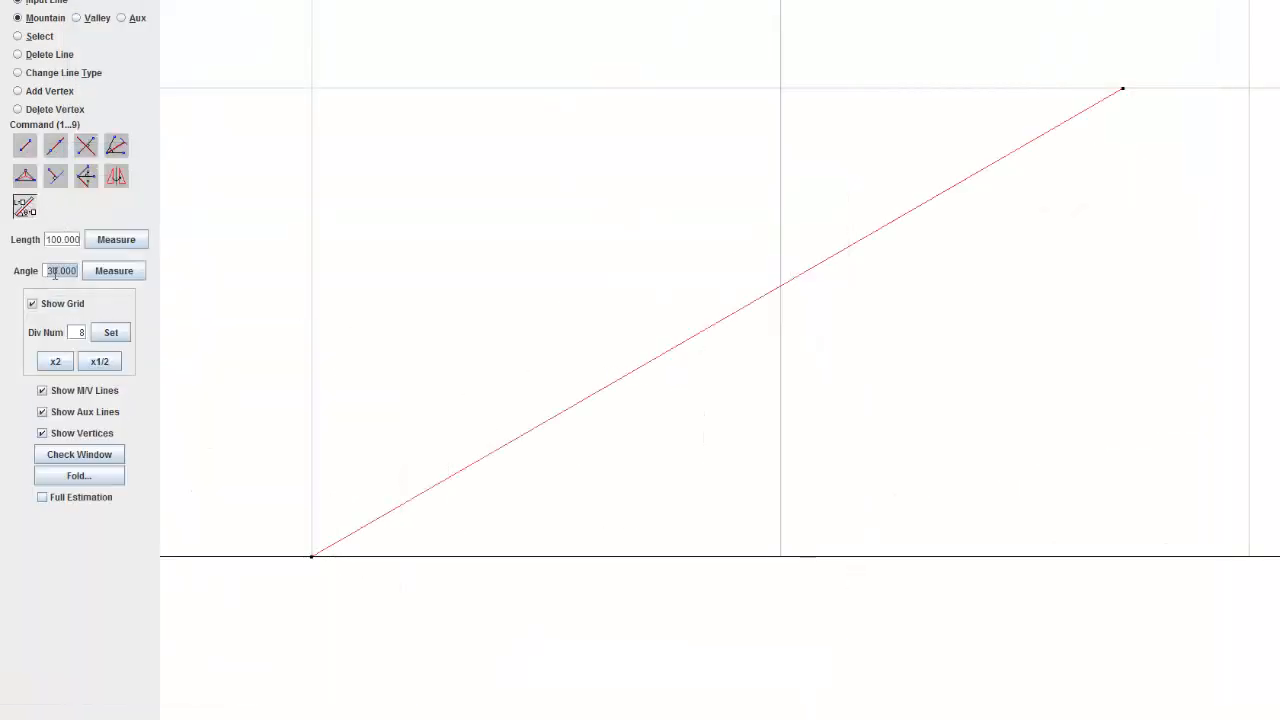
pyautogui.write('95')
pyautogui.click(112, 247)
pyautogui.click(784, 558)
pyautogui.click(782, 558)
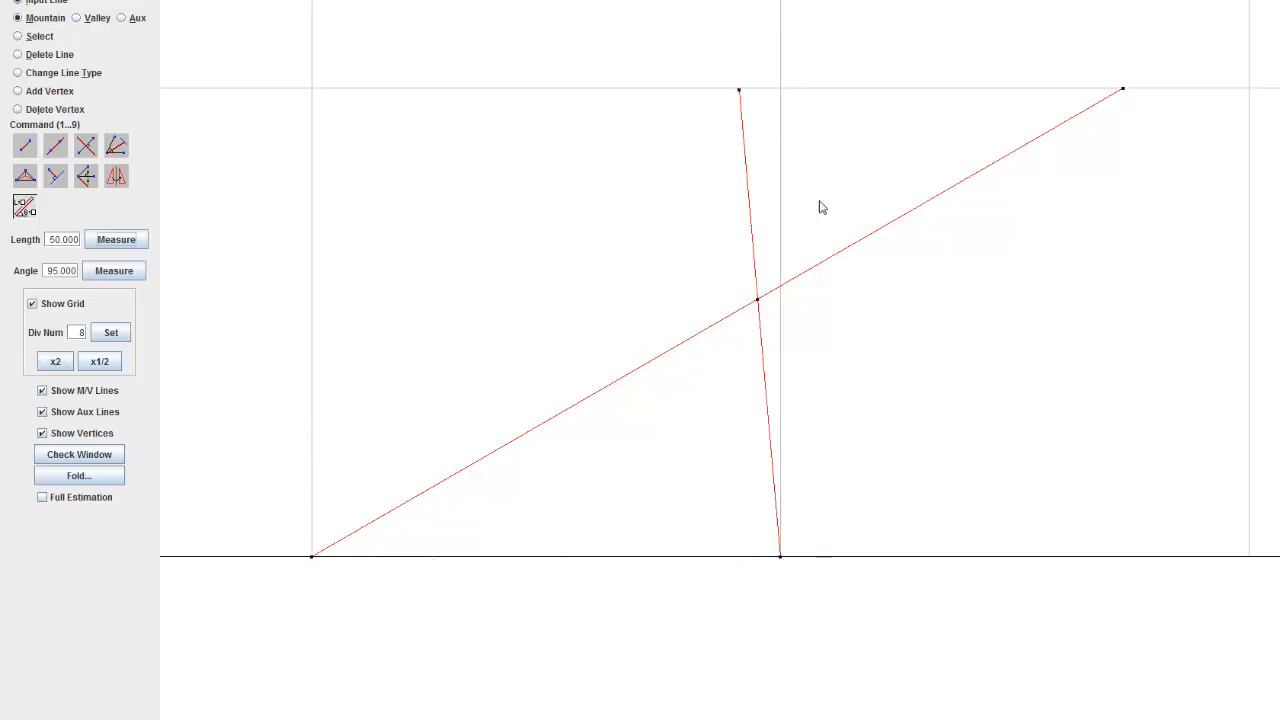
# Step: Delete the two line segments that extend beyond the intersection so that a closed triangle remains on the base edge
pyautogui.click(42, 54)
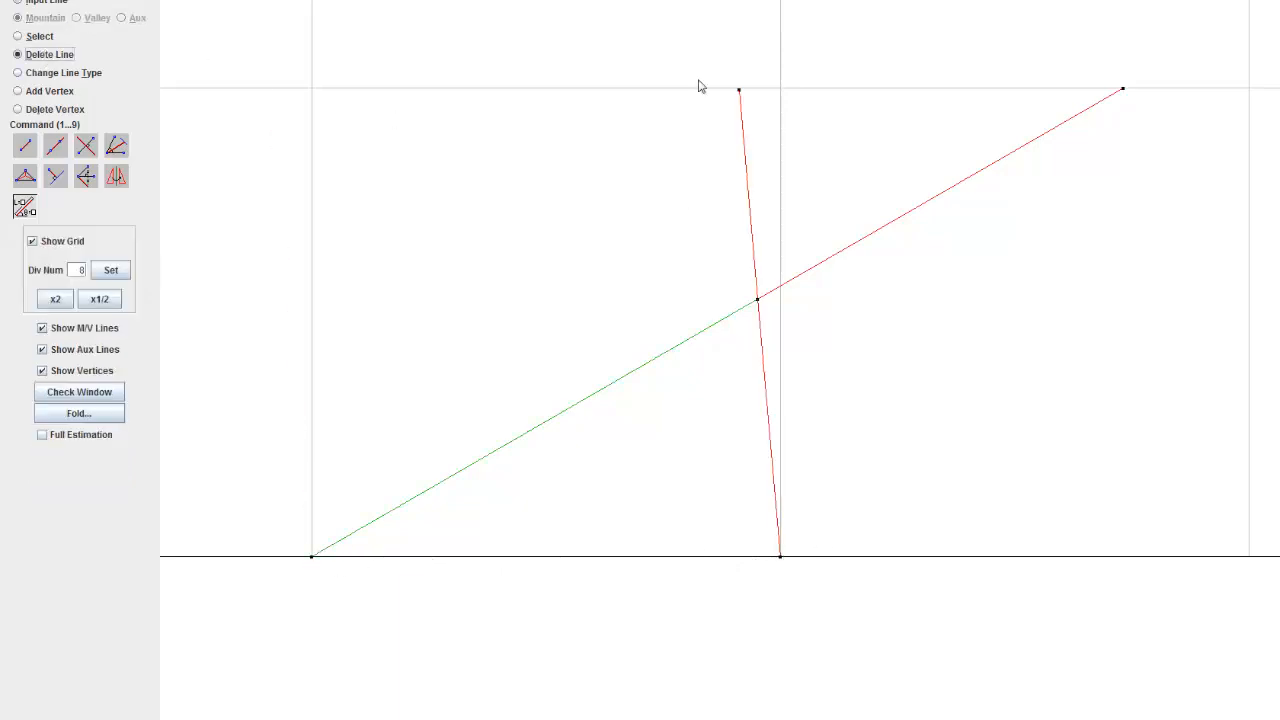
pyautogui.click(756, 209)
pyautogui.click(844, 224)
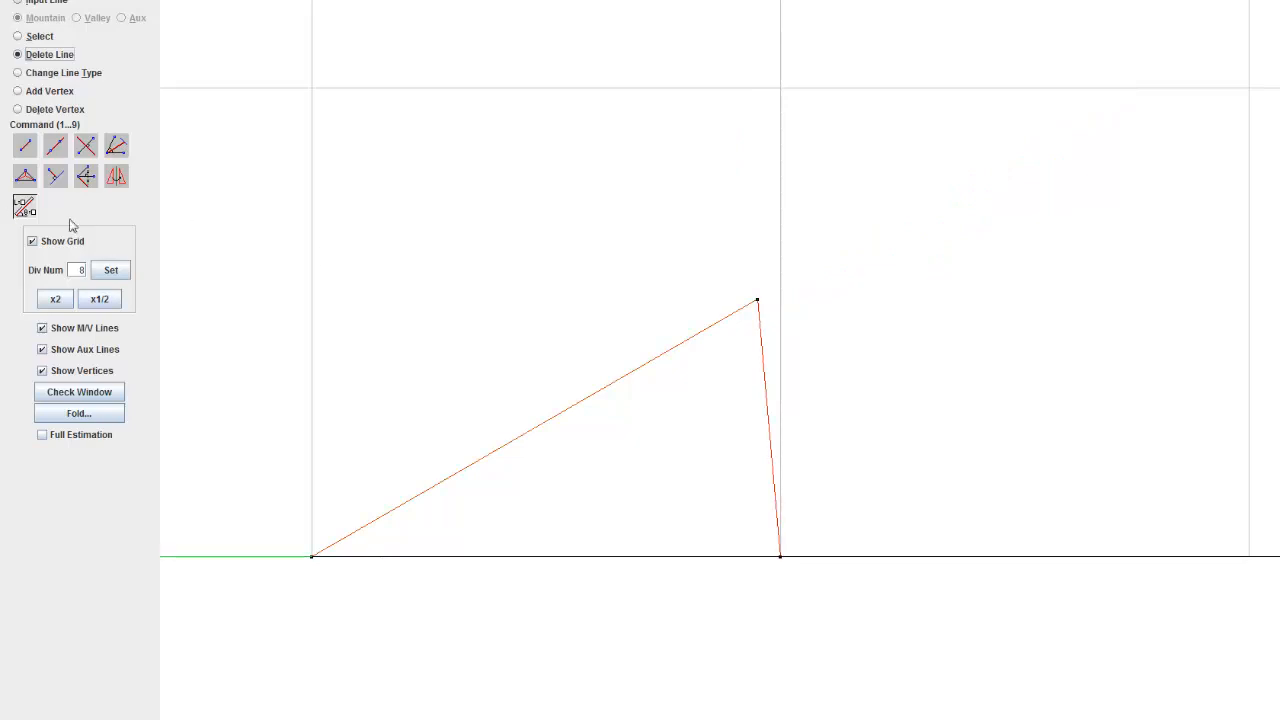
# Step: Measure the triangle's interior angle at its second base corner, between the short side and the base edge
pyautogui.click(32, 212)
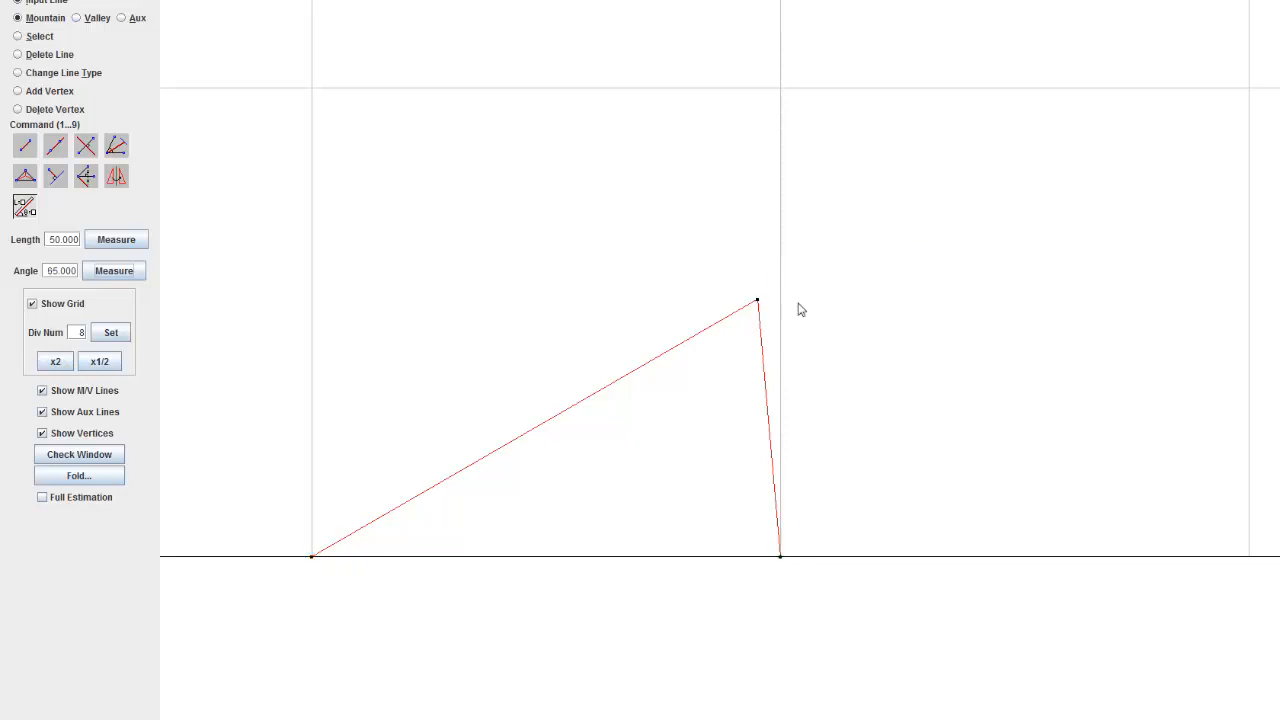
pyautogui.click(757, 300)
pyautogui.click(763, 313)
pyautogui.click(313, 557)
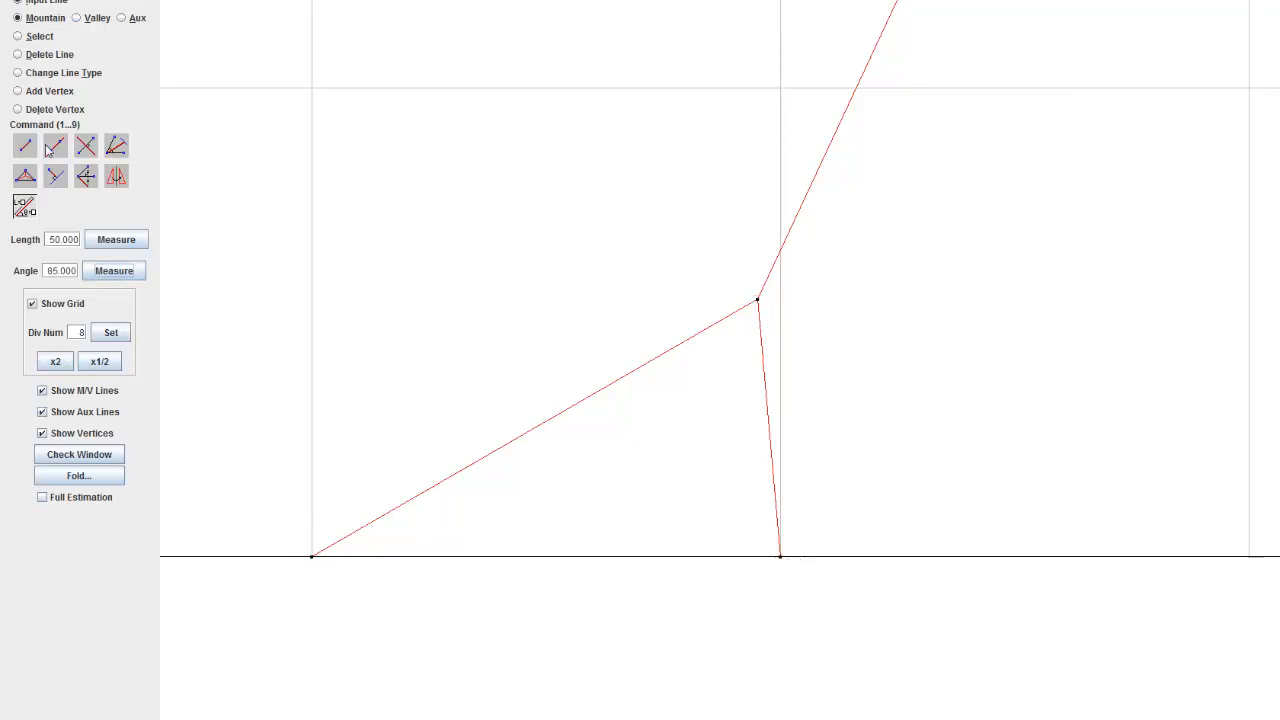
pyautogui.click(40, 53)
pyautogui.click(815, 227)
# Step: Examine in the reference picture how the second cell continues from the first triangle, and compare it with the drawn triangle
pyautogui.scroll(-1, 811, 266)
pyautogui.scroll(-1, 634, 400)
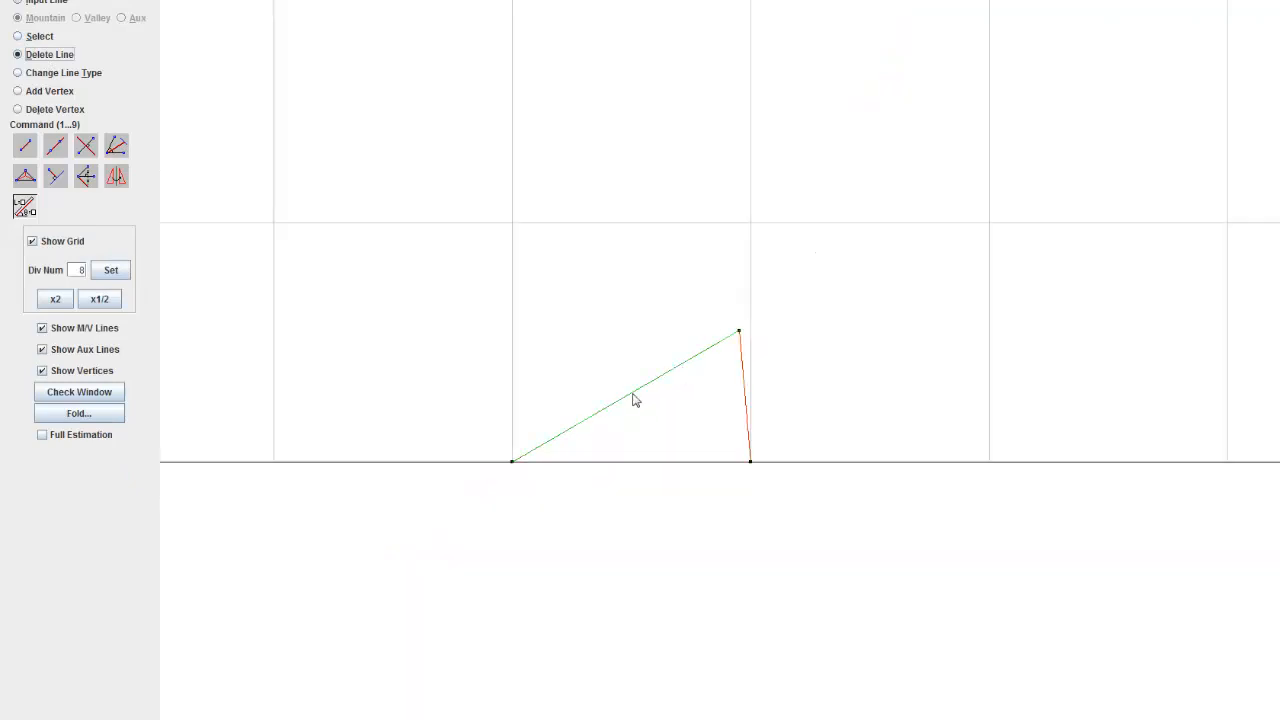
pyautogui.moveTo(634, 400); pyautogui.dragTo(823, 249)
pyautogui.scroll(1, 447, 233)
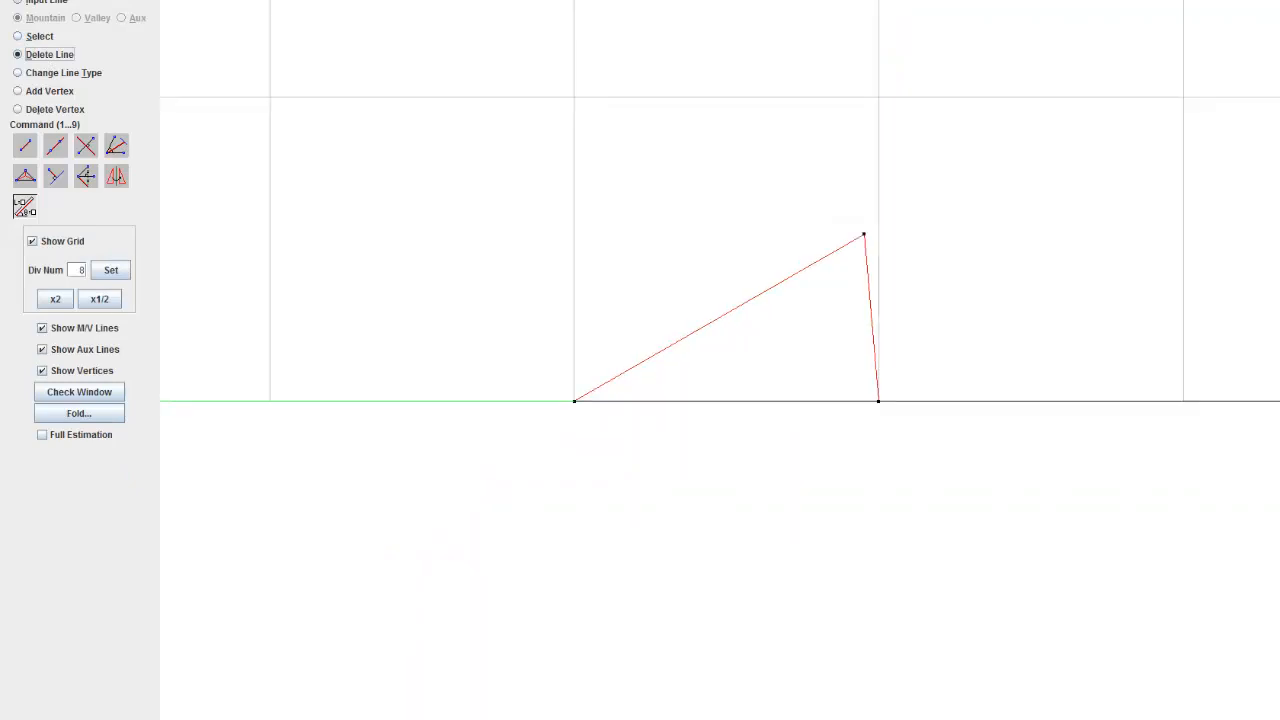
pyautogui.click(500, 718)
pyautogui.moveTo(913, 325); pyautogui.dragTo(788, 326)
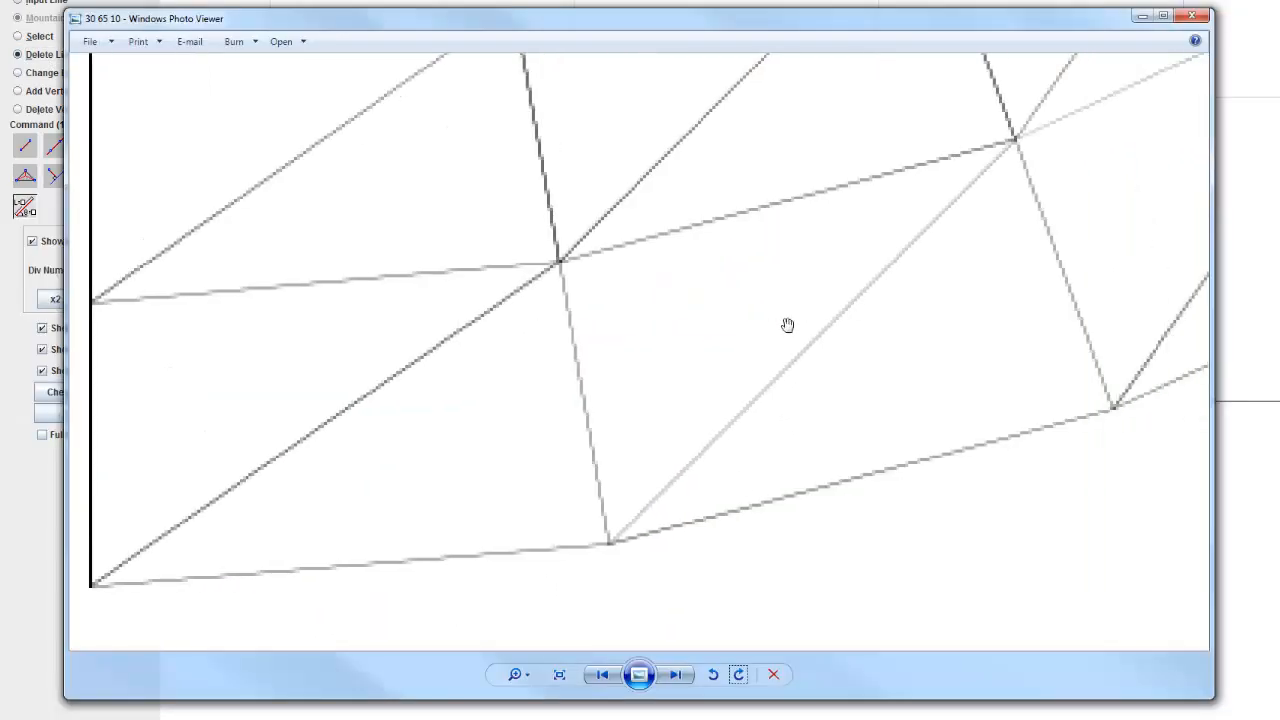
pyautogui.scroll(-5, 601, 440)
pyautogui.scroll(5, 601, 440)
pyautogui.moveTo(626, 537); pyautogui.dragTo(923, 211)
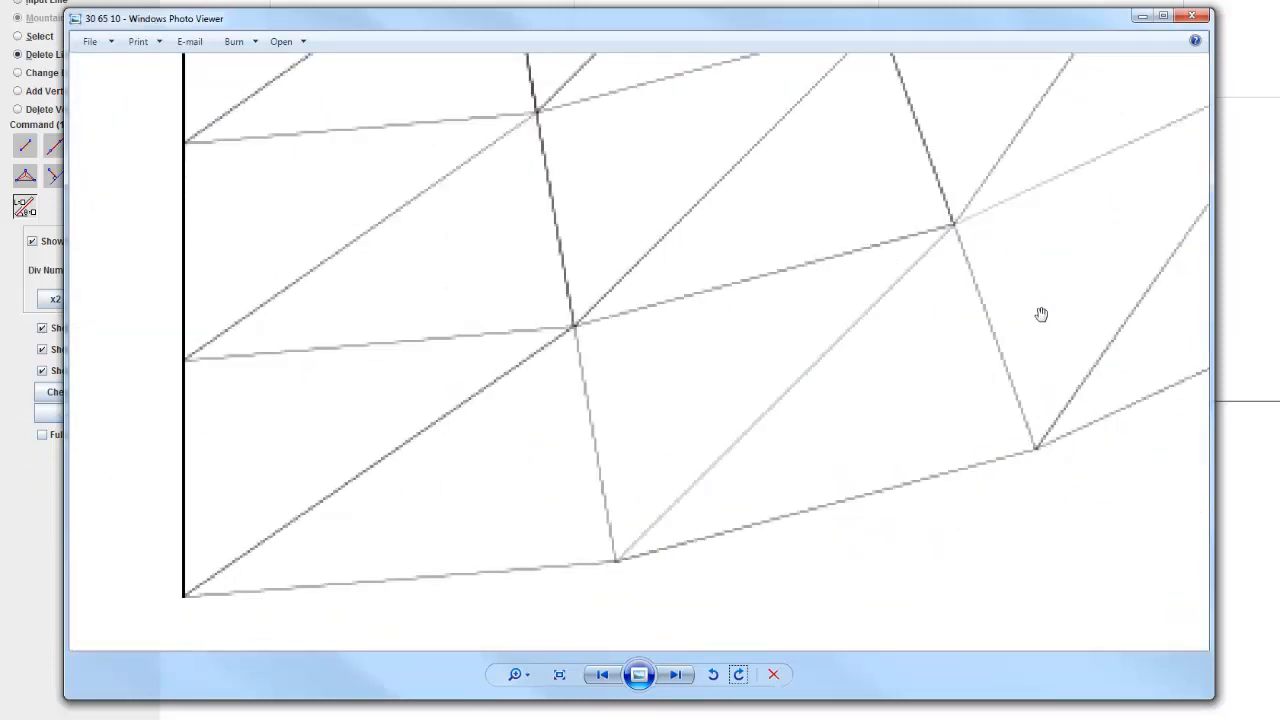
pyautogui.click(1191, 16)
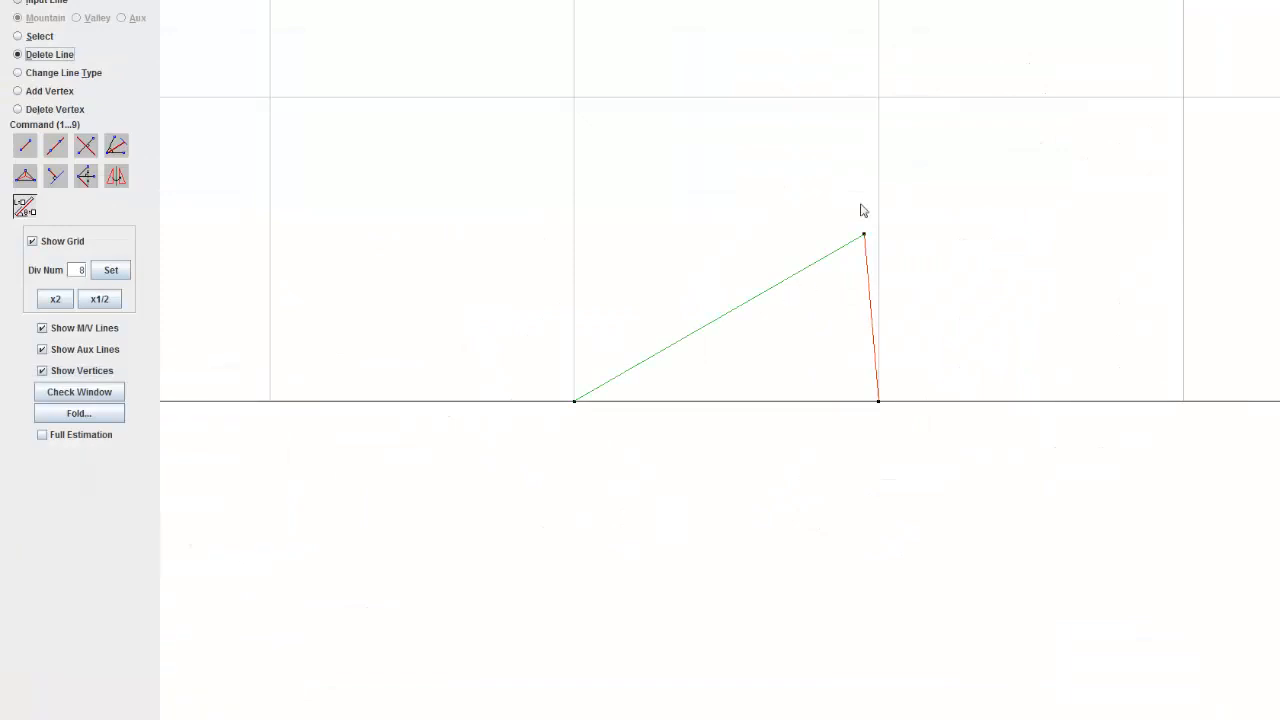
pyautogui.moveTo(818, 245); pyautogui.dragTo(616, 358)
pyautogui.scroll(5, 614, 358)
pyautogui.moveTo(686, 326); pyautogui.dragTo(766, 281)
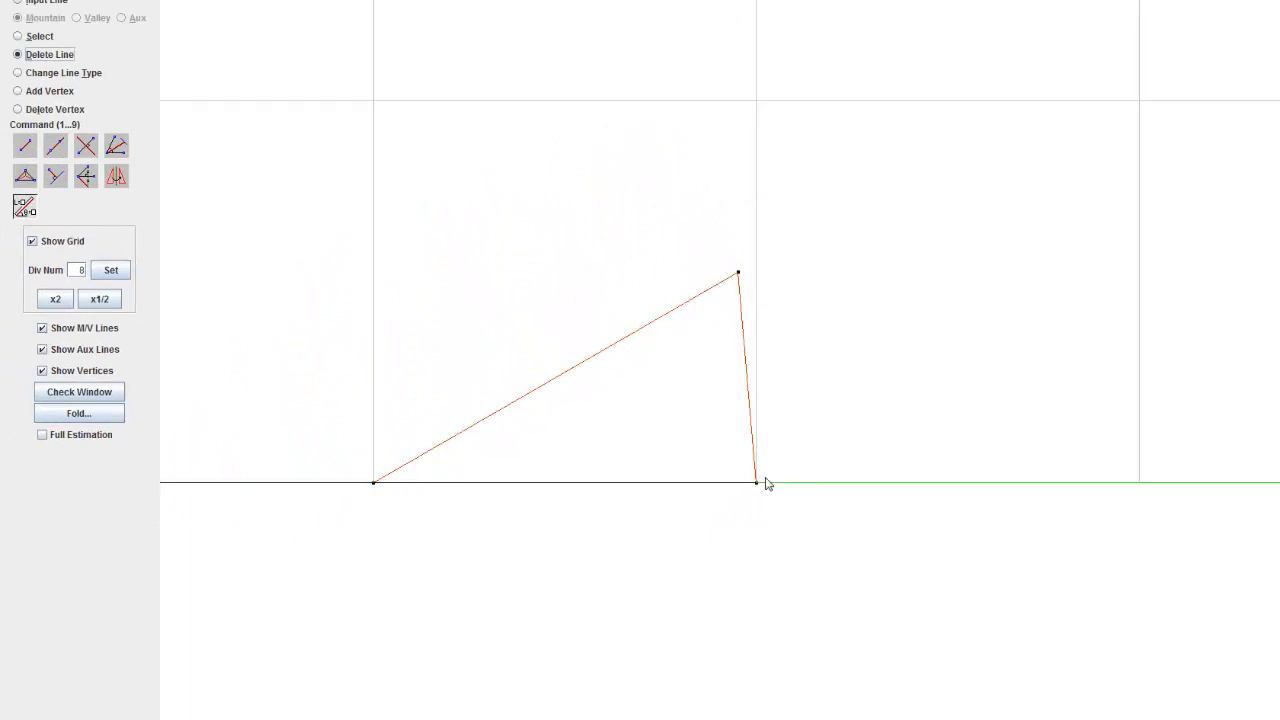
pyautogui.moveTo(760, 489); pyautogui.dragTo(613, 520)
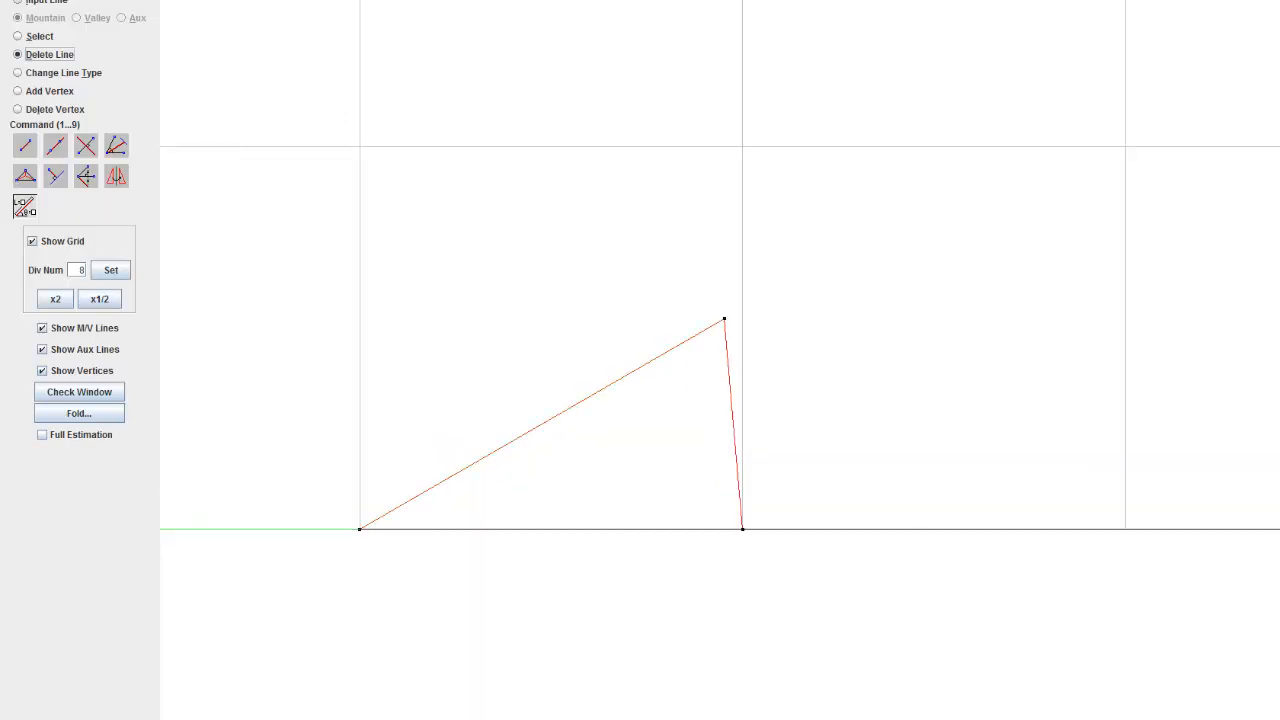
# Step: Add a mountain line at 10° from the triangle's second base corner, using the measured length of the triangle's base
pyautogui.click(21, 209)
pyautogui.doubleClick(61, 268)
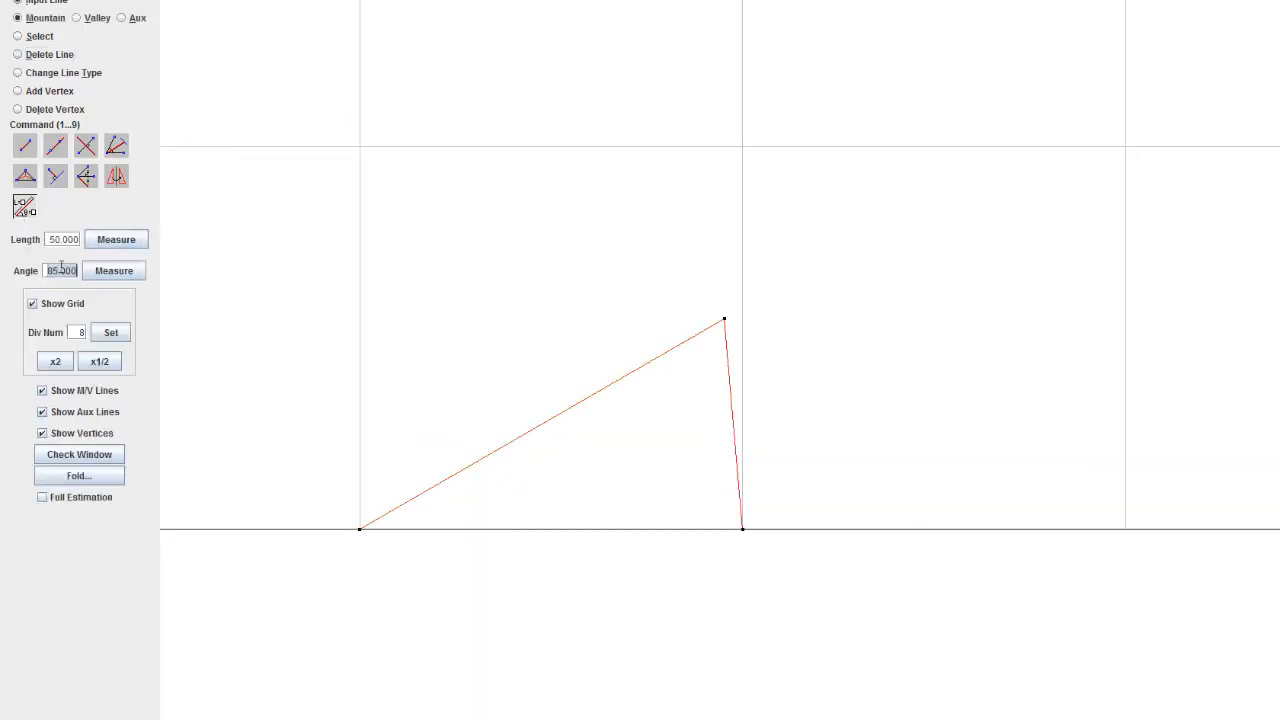
pyautogui.write('10')
pyautogui.click(114, 271)
pyautogui.click(129, 243)
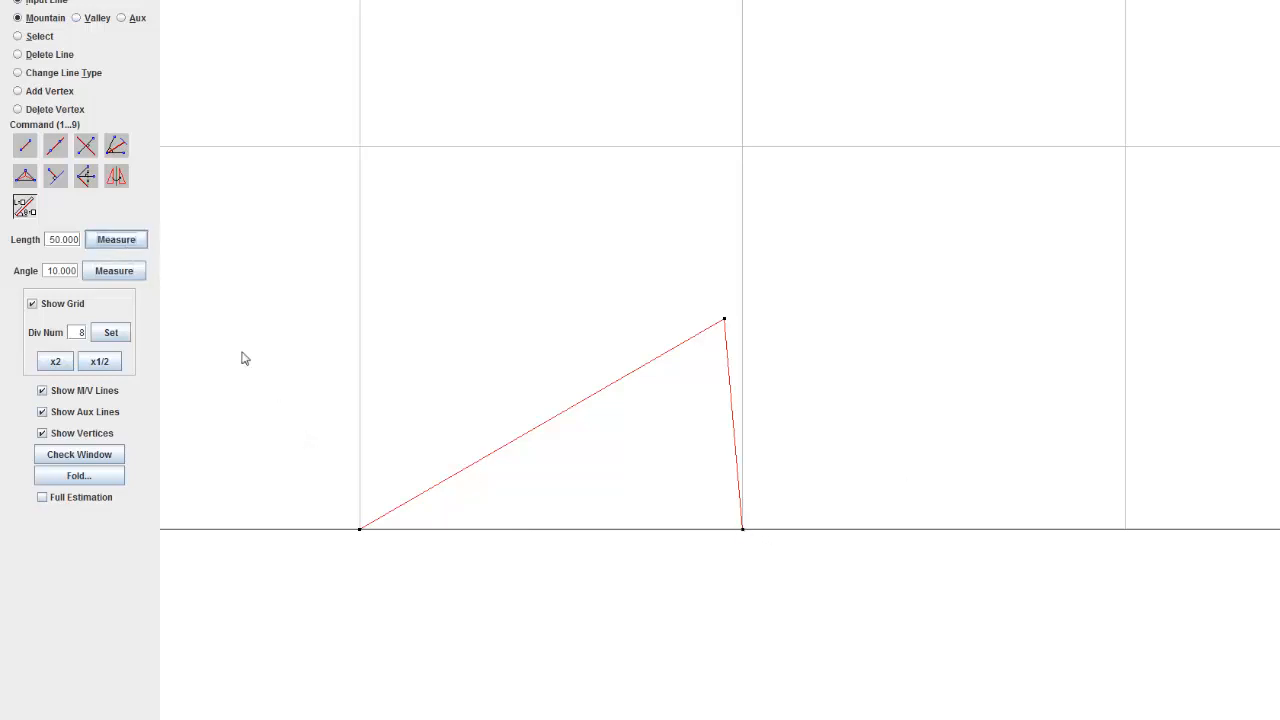
pyautogui.click(360, 529)
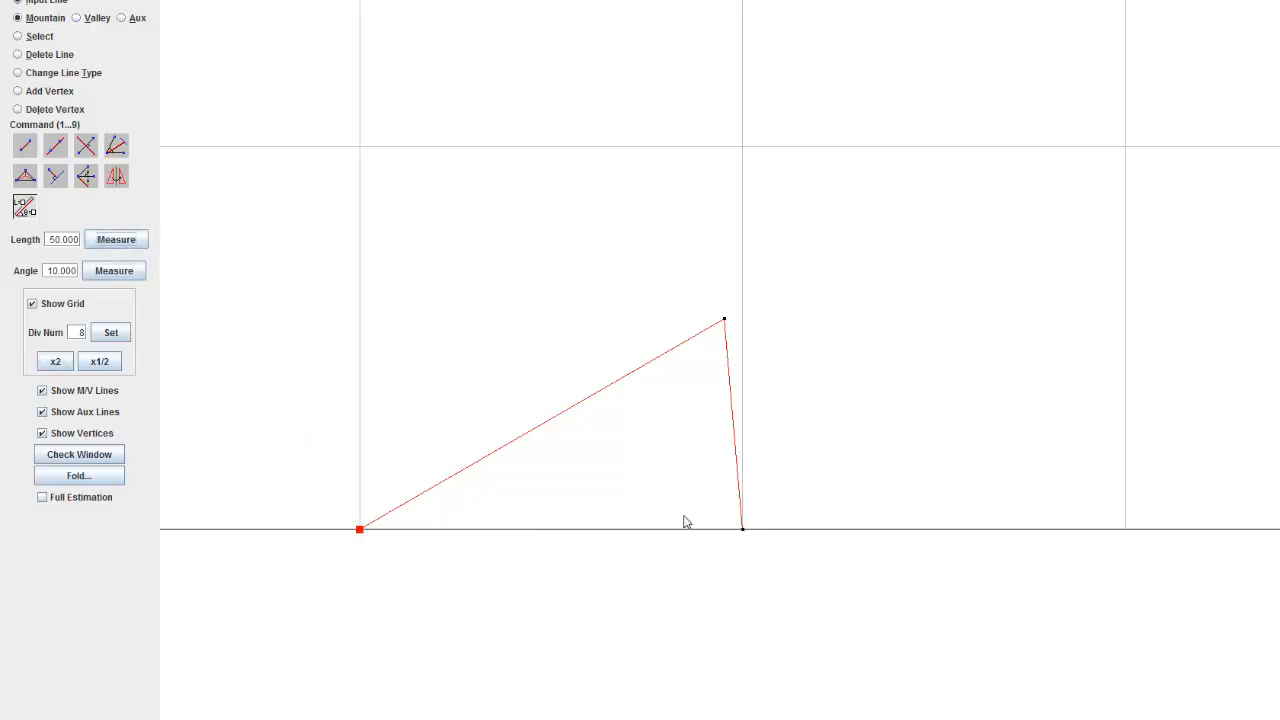
pyautogui.click(742, 529)
pyautogui.click(745, 531)
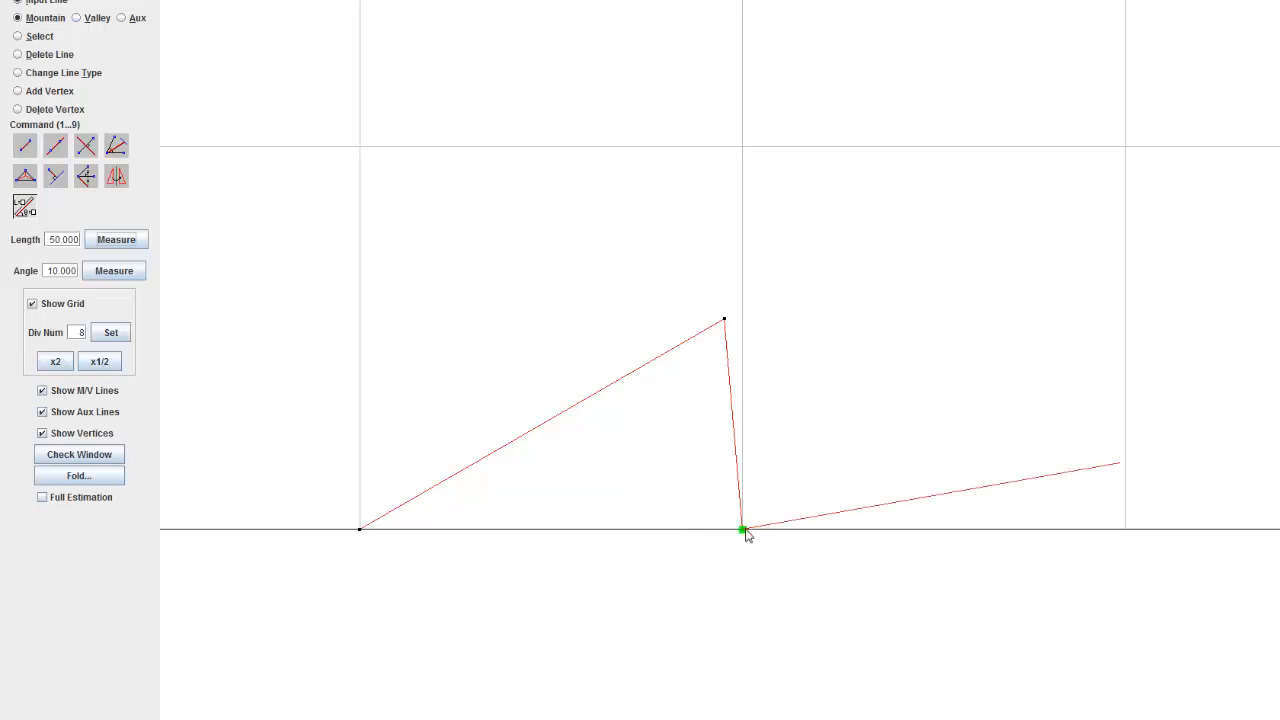
pyautogui.moveTo(934, 347)
pyautogui.mouseDown()
pyautogui.moveTo(816, 348)
pyautogui.moveTo(798, 327)
pyautogui.mouseUp()
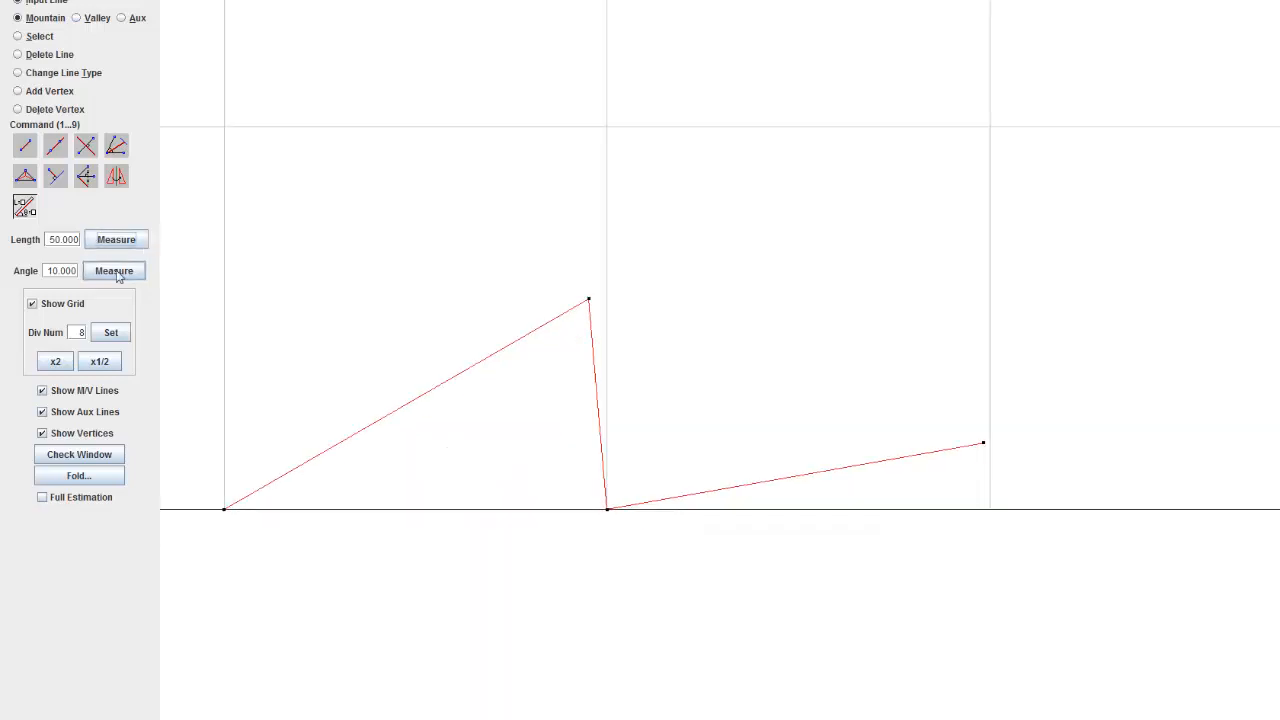
# Step: Hide the grid in the crease pattern
pyautogui.click(58, 306)
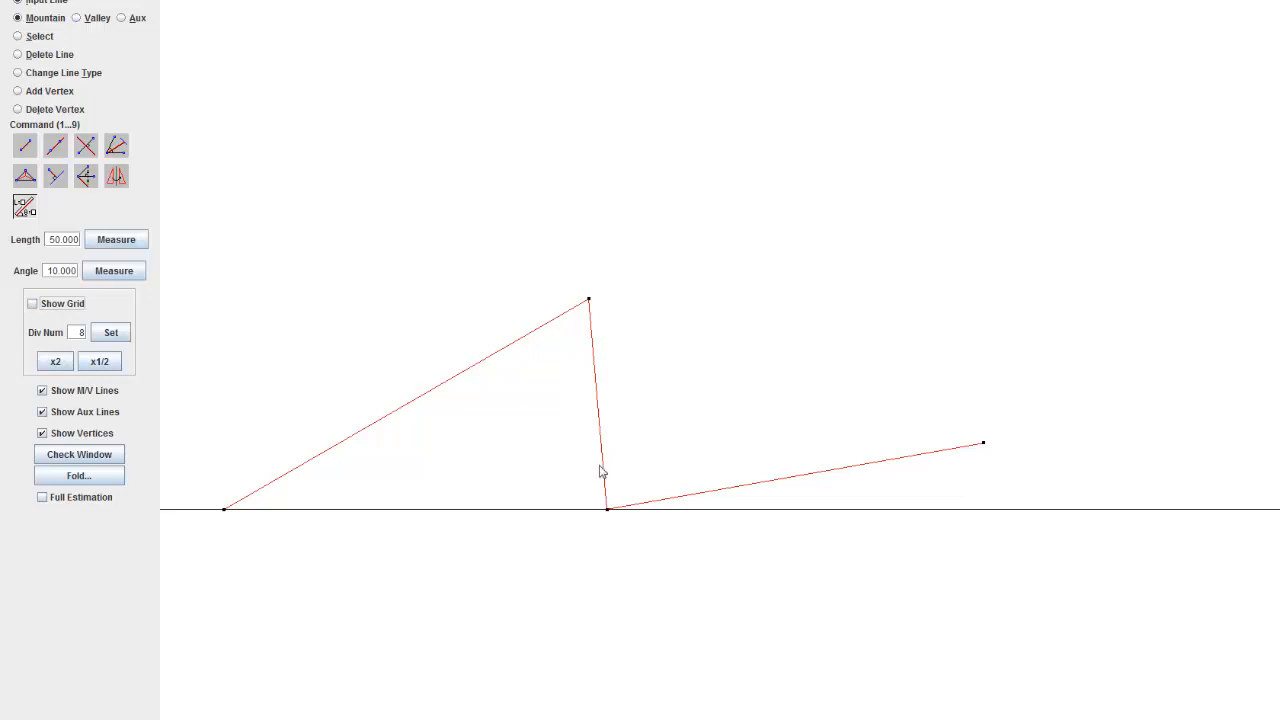
pyautogui.scroll(1, 818, 365)
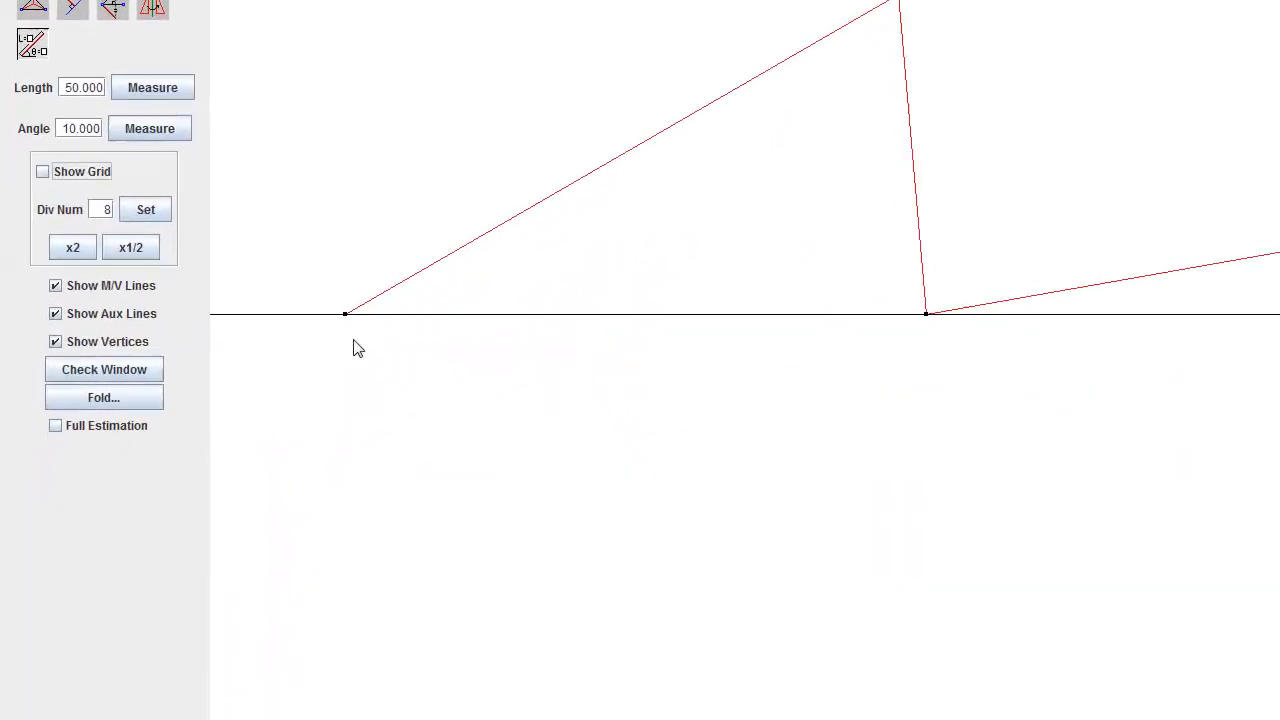
pyautogui.moveTo(889, 334); pyautogui.dragTo(790, 390)
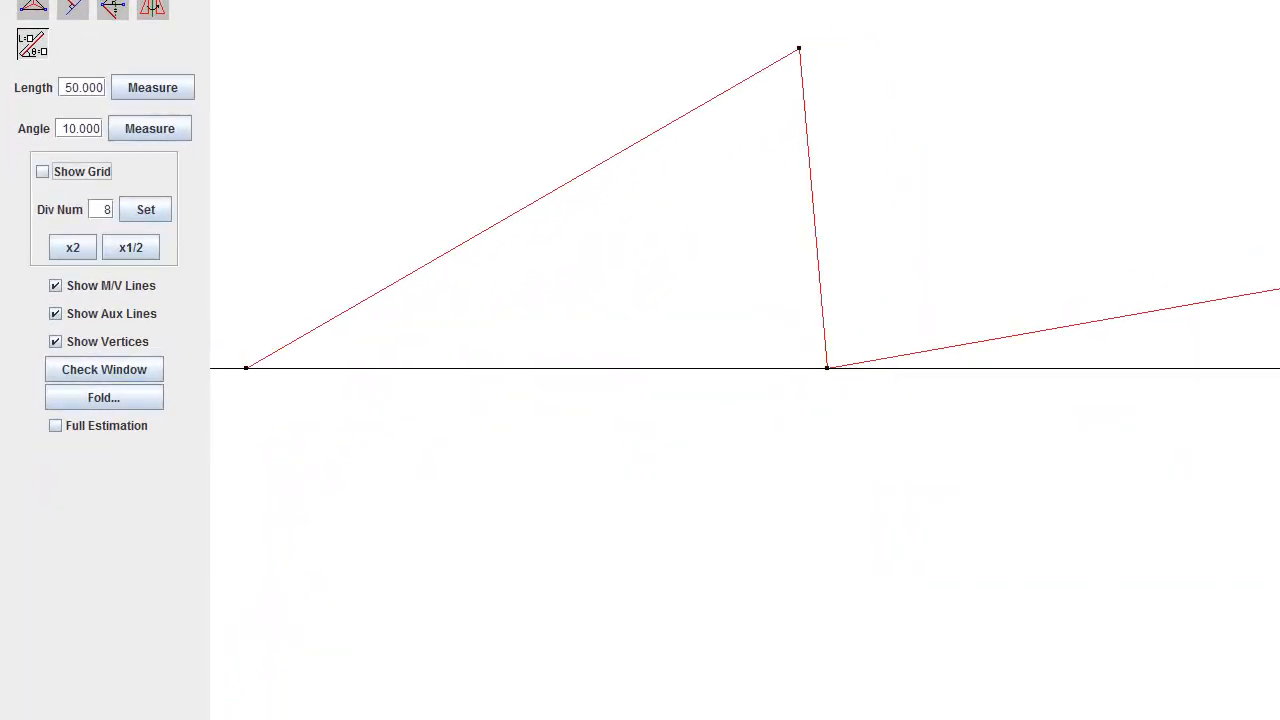
pyautogui.moveTo(422, 375); pyautogui.dragTo(631, 399)
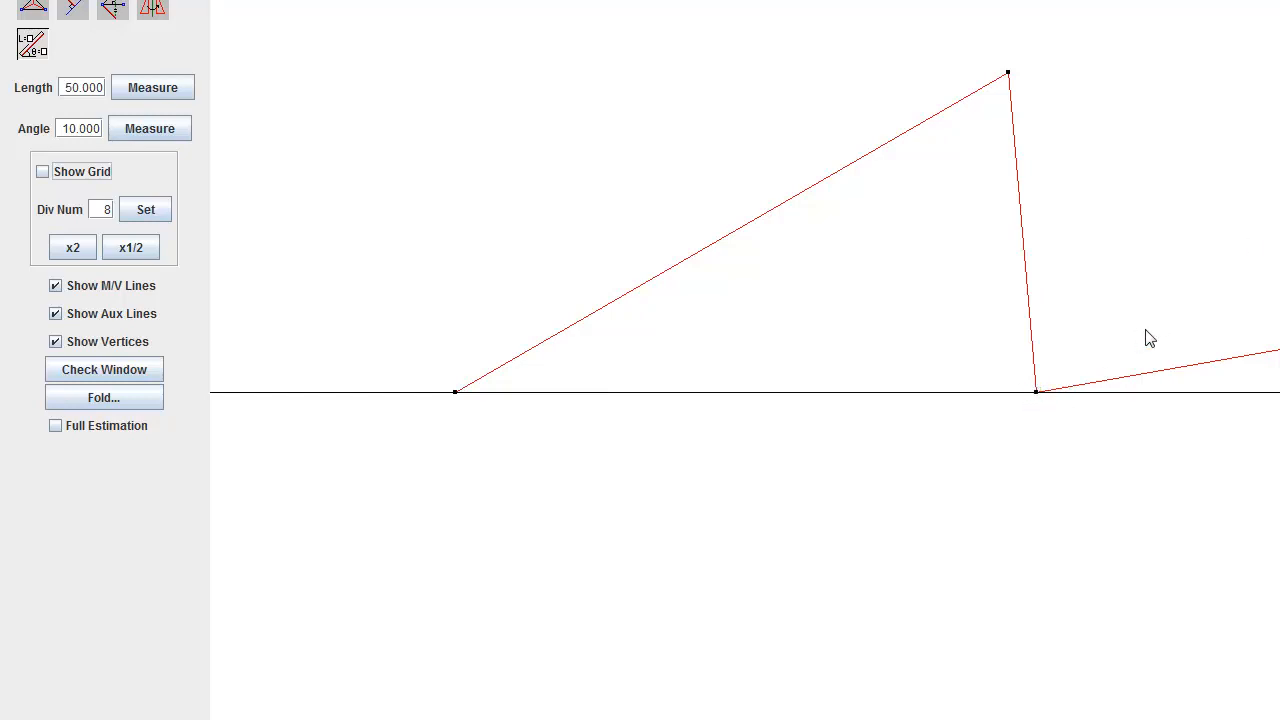
# Step: Add a mountain line at 40° from the first triangle's second base corner, using the measured length of that triangle's long side
pyautogui.doubleClick(81, 136)
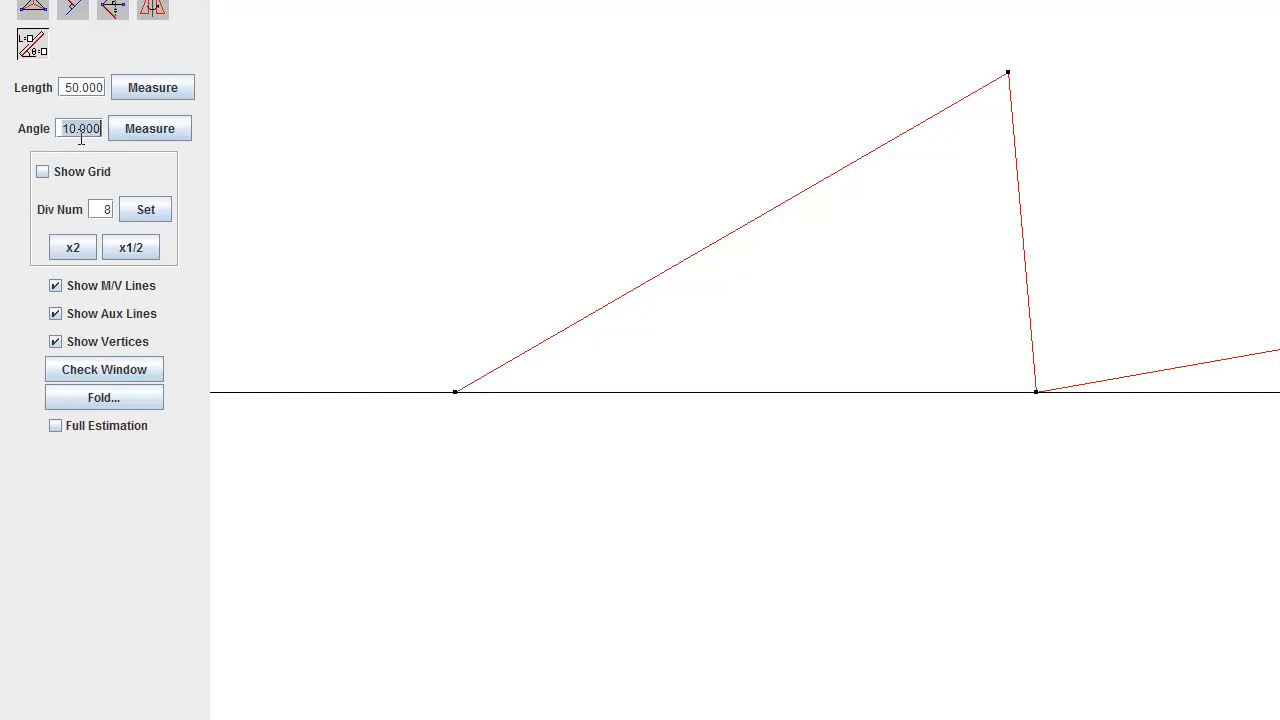
pyautogui.write('40')
pyautogui.click(147, 140)
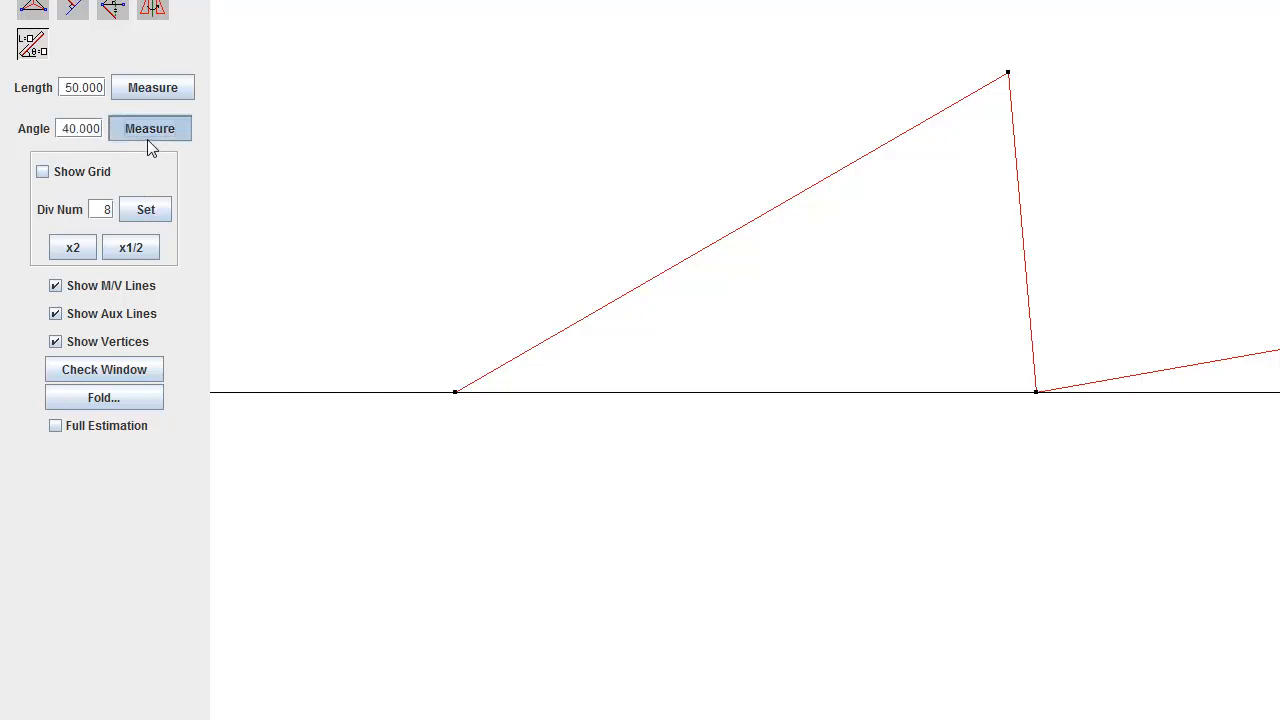
pyautogui.click(148, 88)
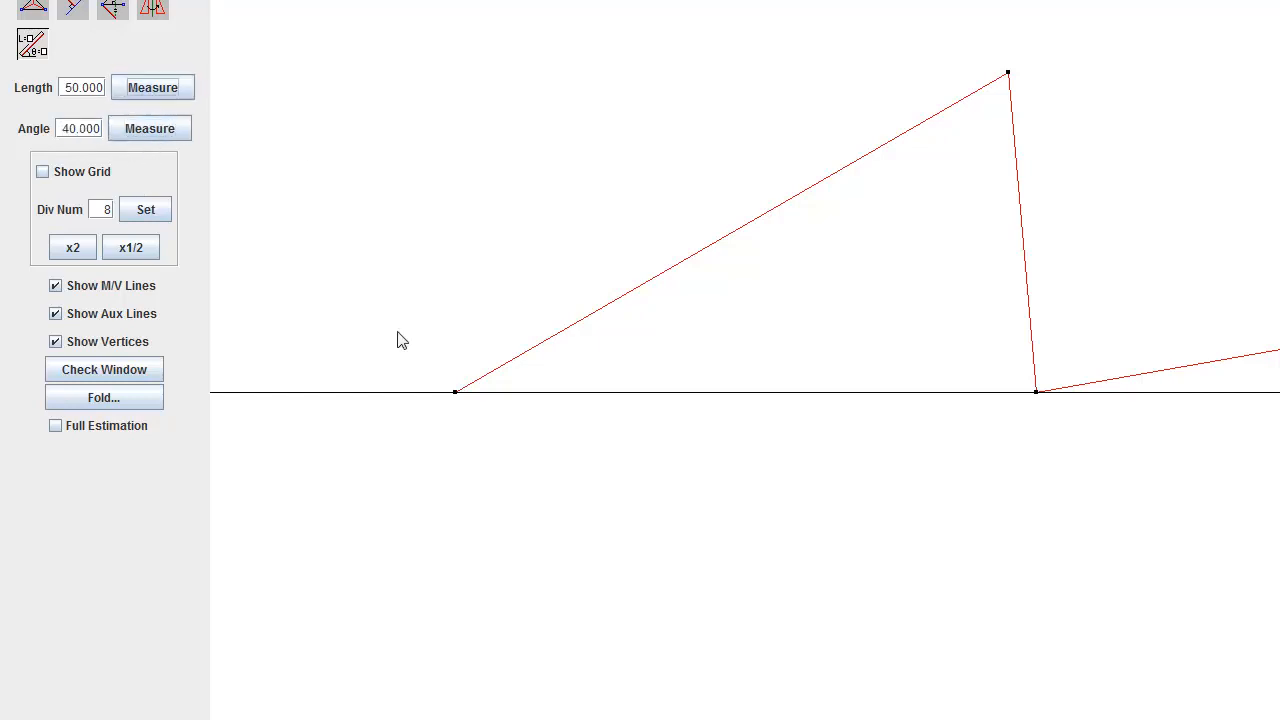
pyautogui.click(455, 392)
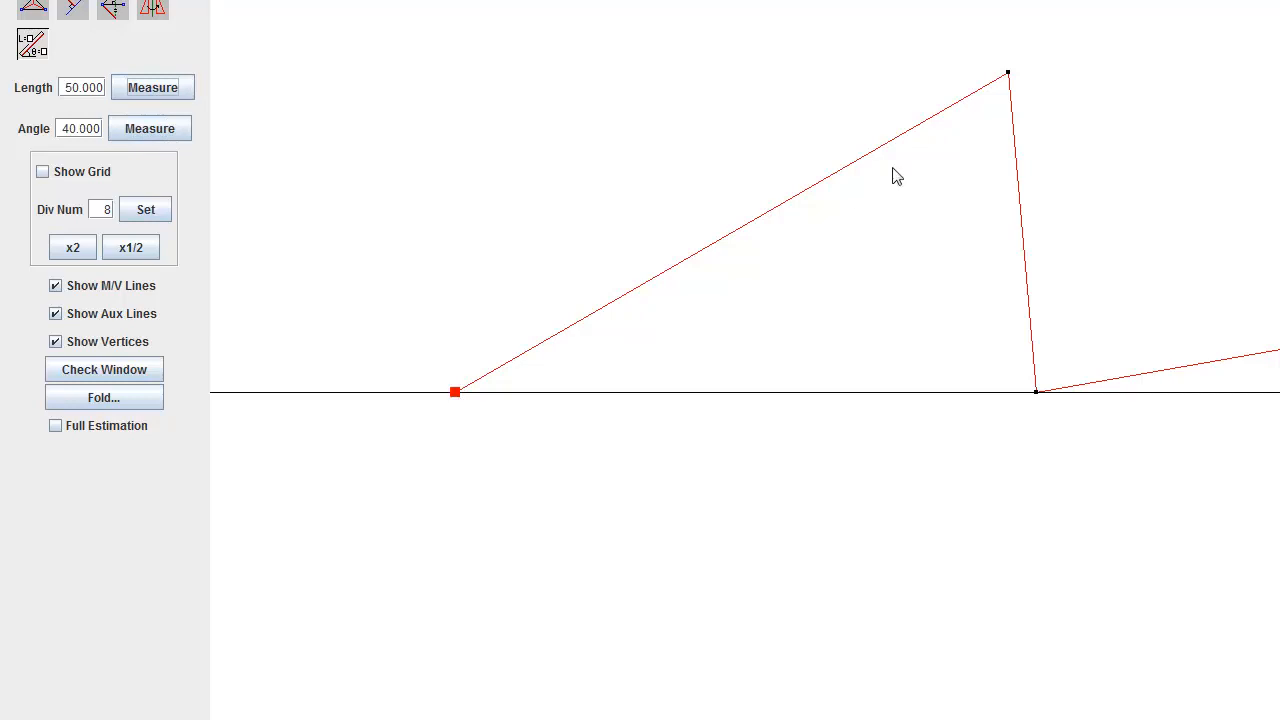
pyautogui.click(1008, 73)
pyautogui.click(1035, 392)
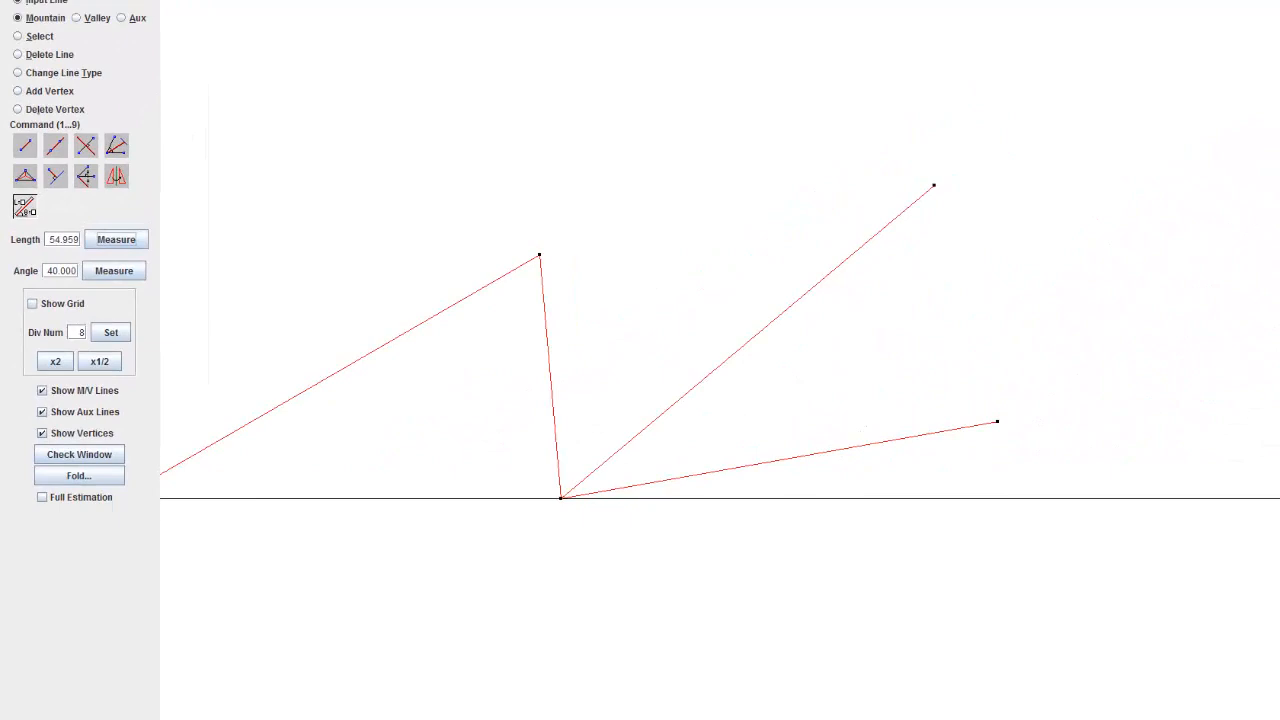
# Step: Close the second triangle with a mountain line between the free ends of its 10° and 40° lines
pyautogui.click(30, 145)
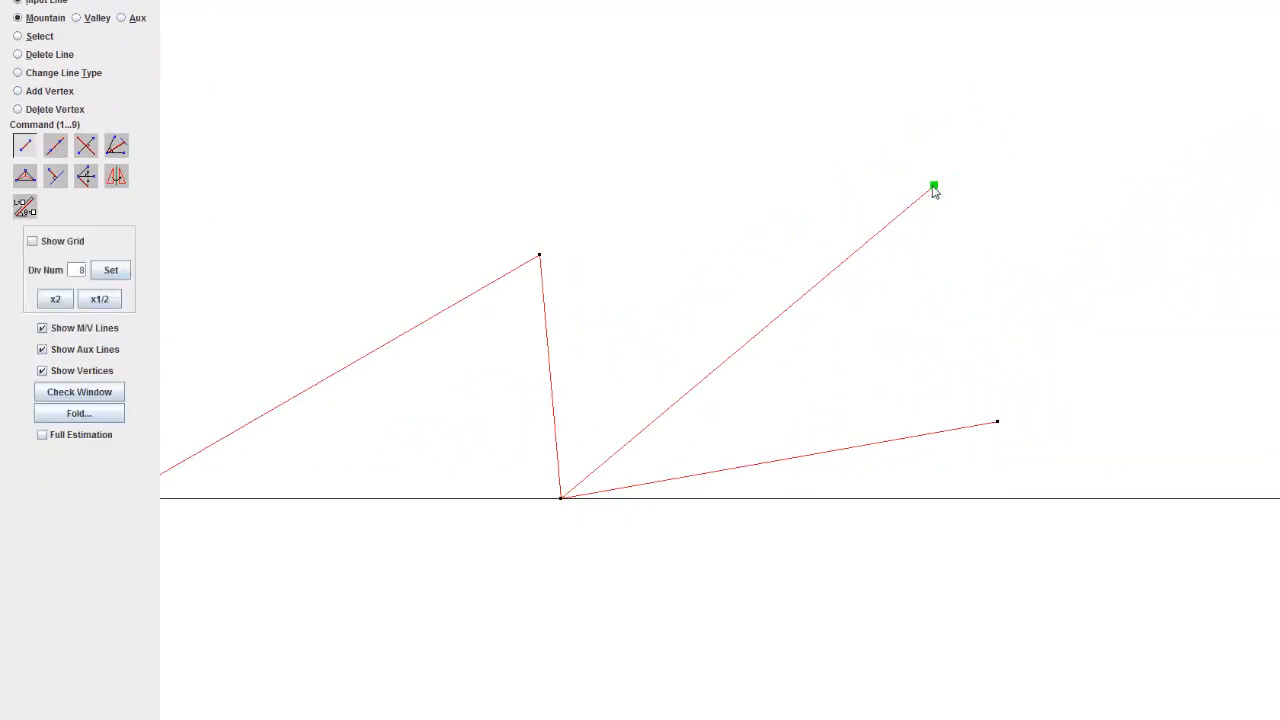
pyautogui.click(1003, 413)
pyautogui.click(936, 188)
# Step: Measure the short side of the first triangle and the short side of the second triangle to compare them
pyautogui.click(30, 208)
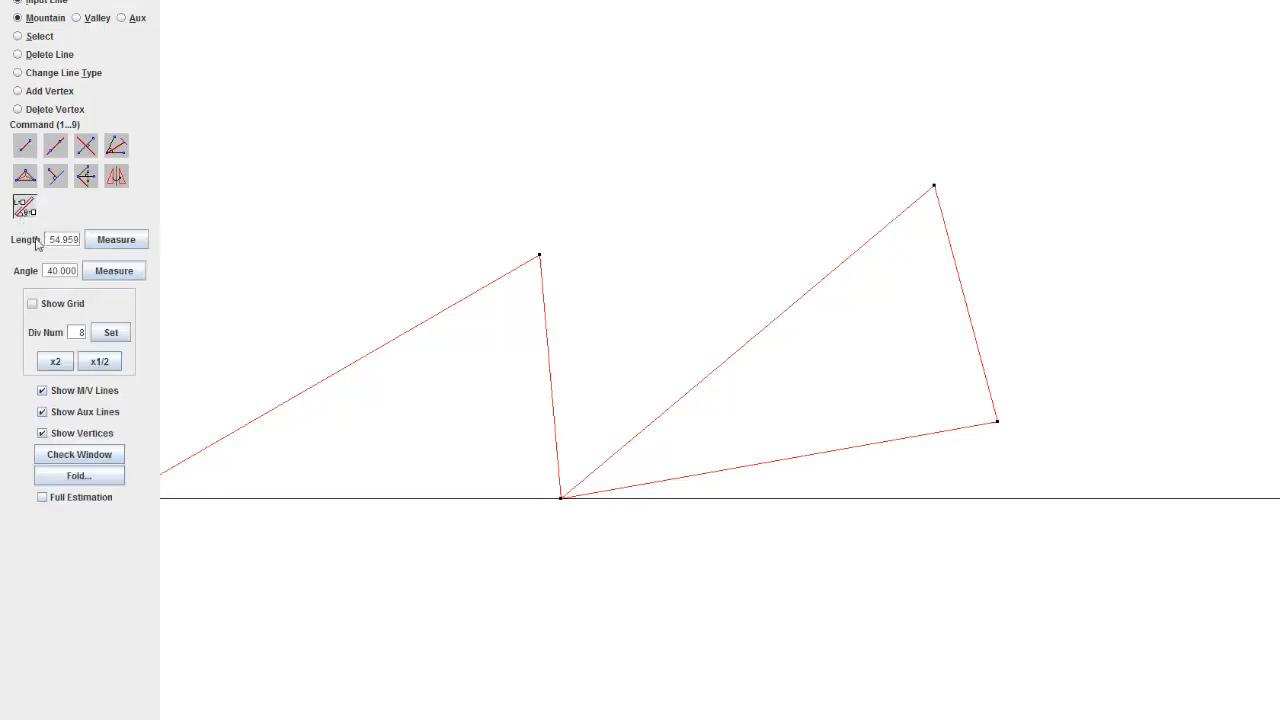
pyautogui.click(122, 242)
pyautogui.click(538, 256)
pyautogui.click(562, 502)
pyautogui.click(124, 236)
pyautogui.click(935, 188)
pyautogui.click(25, 146)
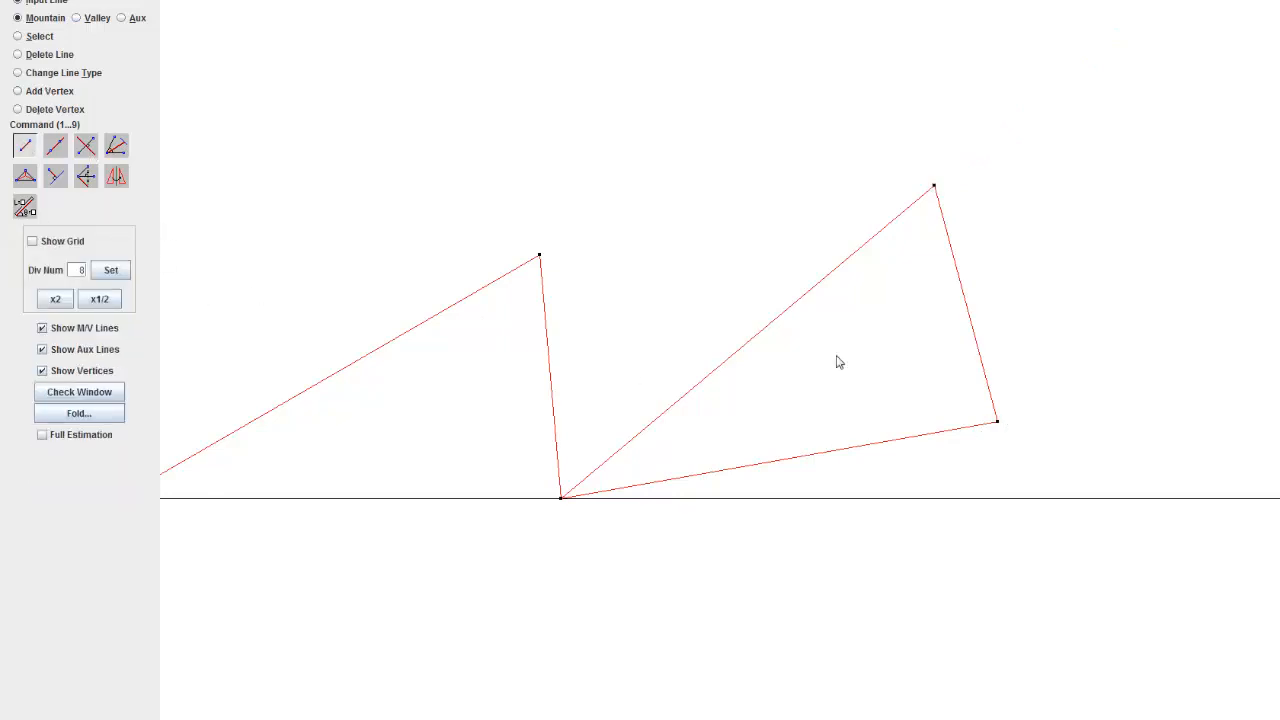
# Step: Add a mountain line at 20° from the second triangle's outer base corner, using the measured length of its base
pyautogui.moveTo(862, 385); pyautogui.dragTo(841, 414)
pyautogui.scroll(-6, 829, 424)
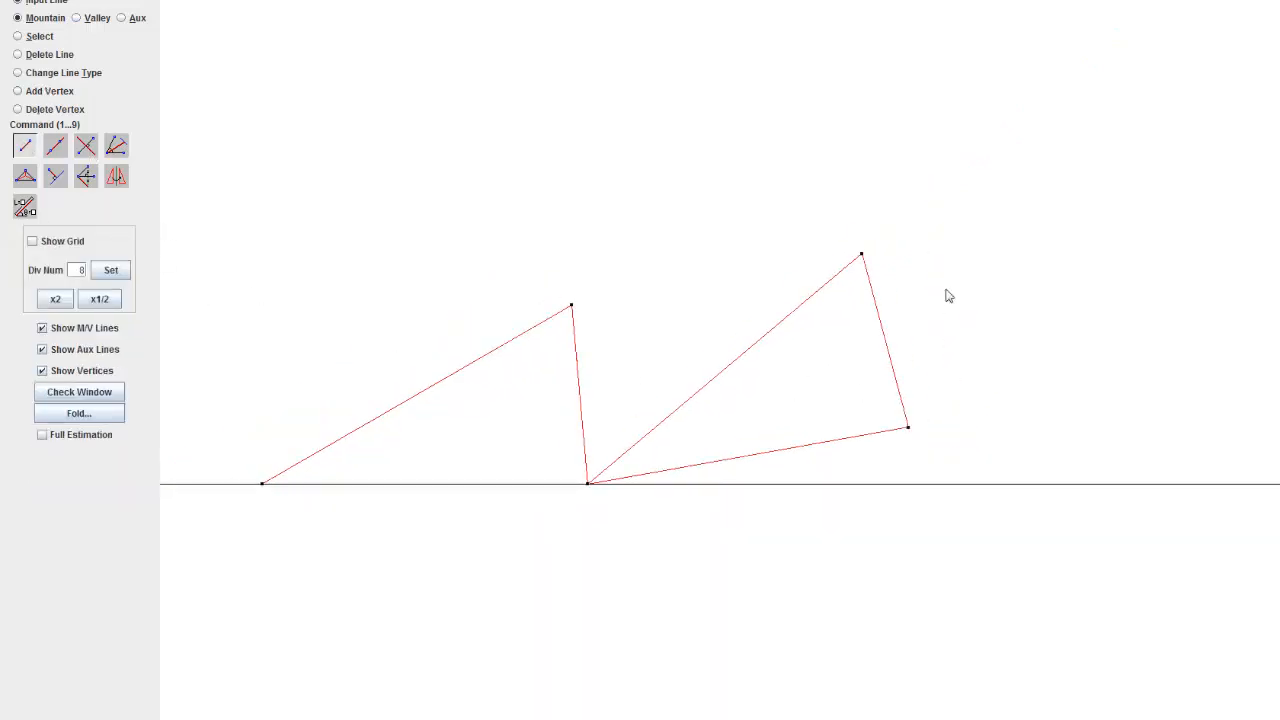
pyautogui.moveTo(735, 341); pyautogui.dragTo(620, 386)
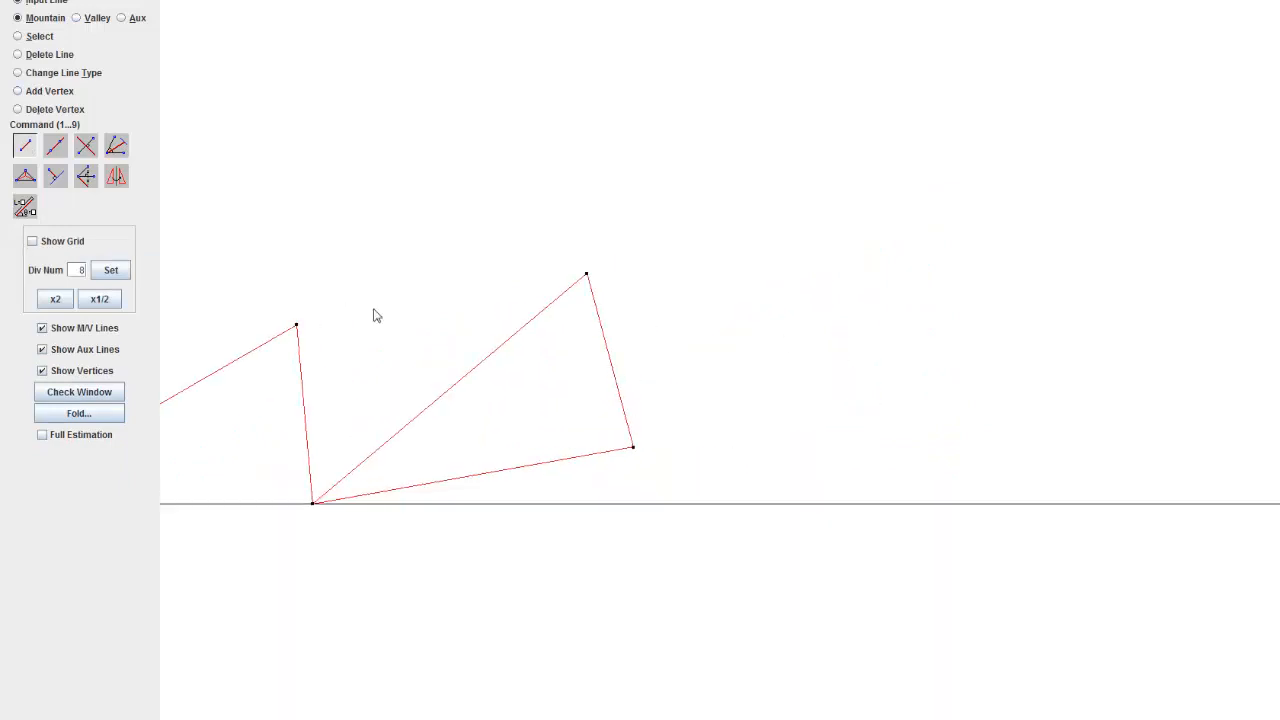
pyautogui.click(24, 206)
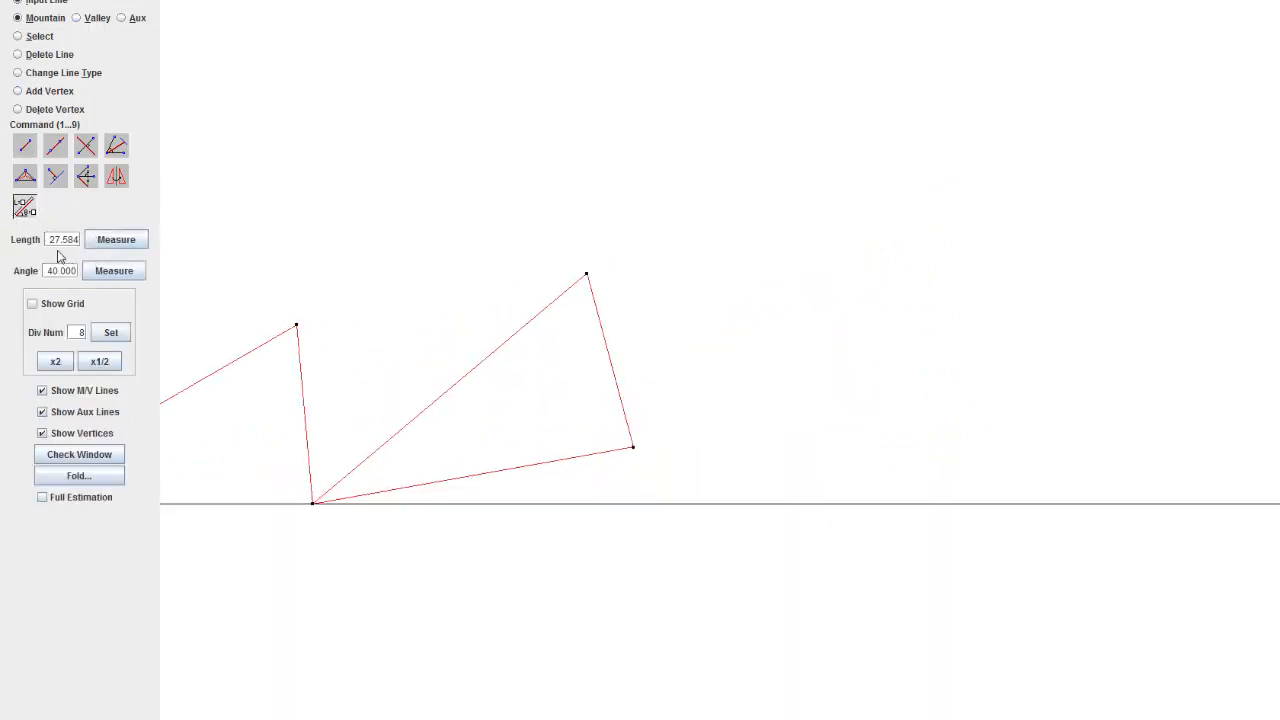
pyautogui.doubleClick(59, 275)
pyautogui.write('20')
pyautogui.click(113, 271)
pyautogui.click(328, 504)
pyautogui.click(634, 450)
pyautogui.click(634, 448)
pyautogui.click(641, 446)
# Step: Add a mountain line at 50° from the second triangle's outer base corner, using the measured length of the triangles' long side
pyautogui.moveTo(818, 348)
pyautogui.mouseDown()
pyautogui.moveTo(791, 371)
pyautogui.moveTo(771, 434)
pyautogui.mouseUp()
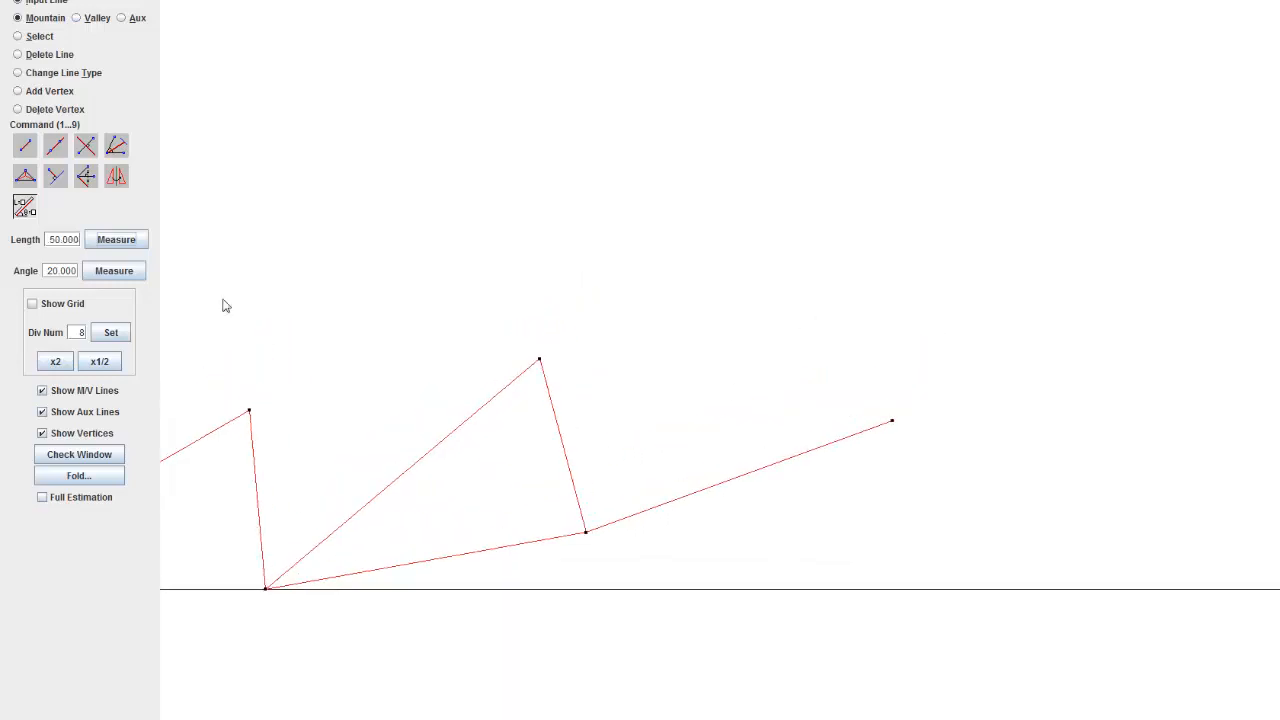
pyautogui.moveTo(210, 245); pyautogui.dragTo(405, 225)
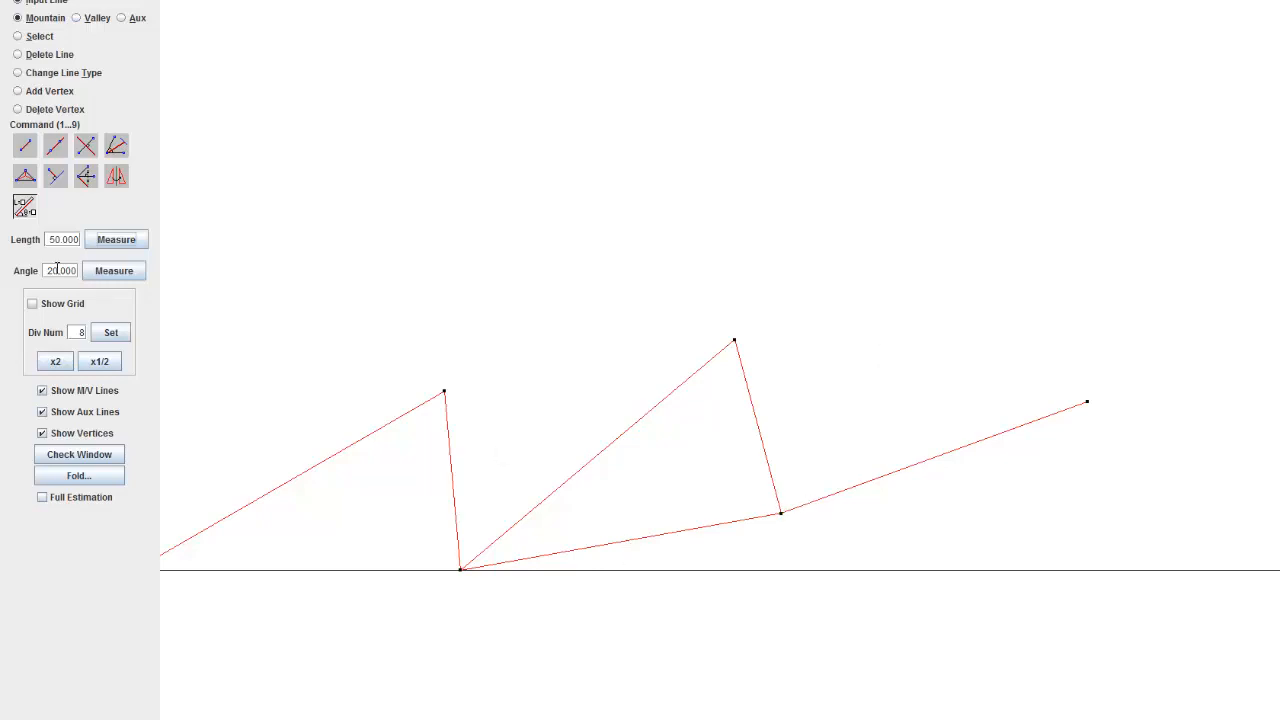
pyautogui.moveTo(76, 270); pyautogui.dragTo(48, 270)
pyautogui.write('50')
pyautogui.click(126, 276)
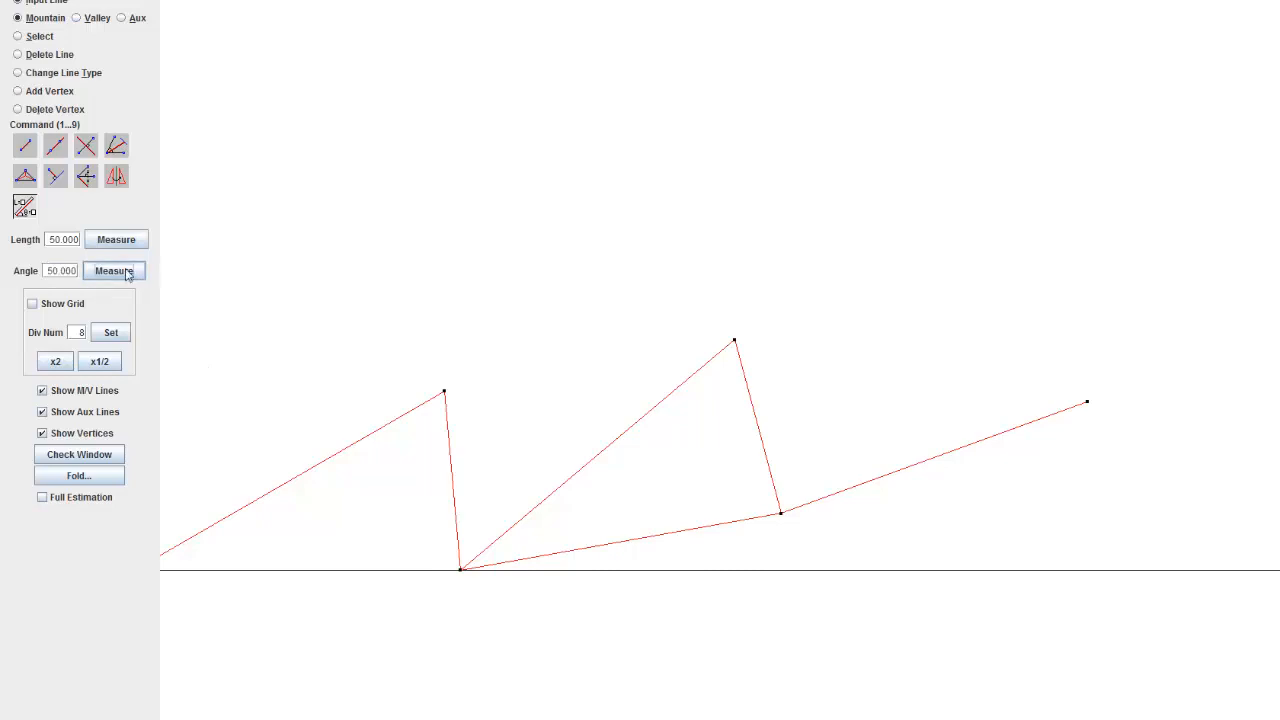
pyautogui.click(460, 570)
pyautogui.click(781, 514)
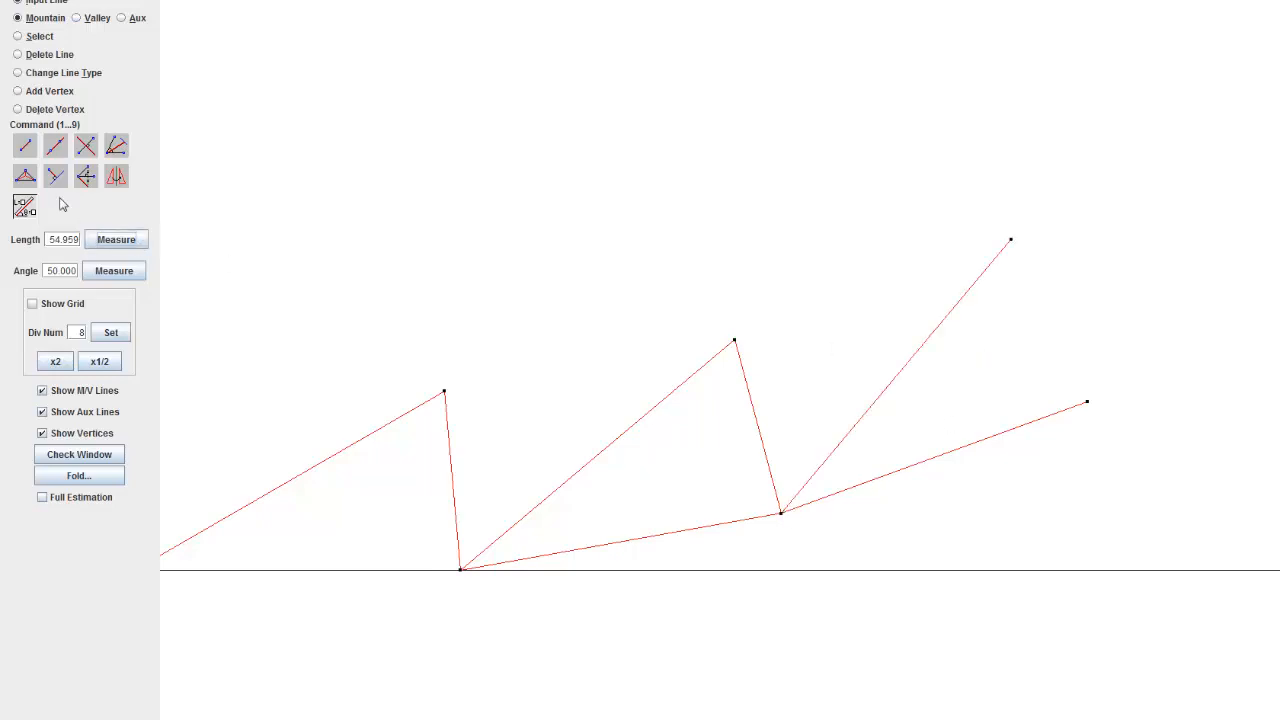
# Step: Close the third triangle with a mountain line between the free ends of its 50° and 20° lines
pyautogui.click(27, 150)
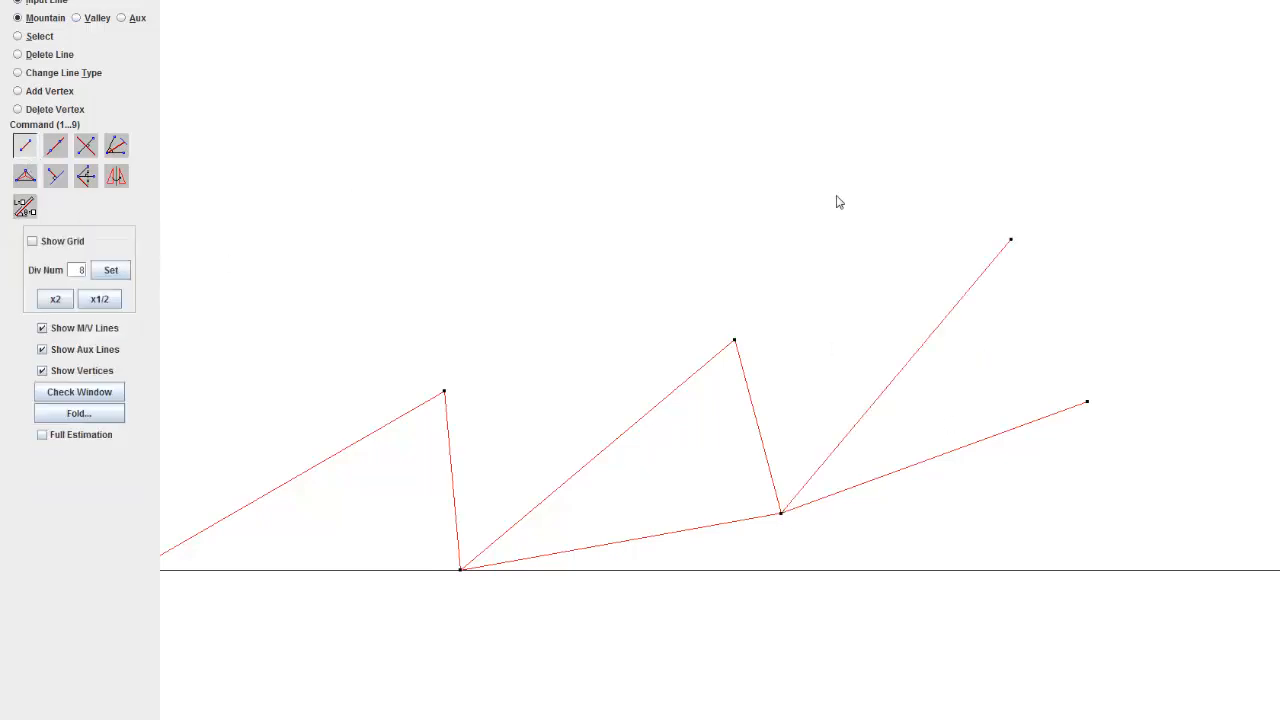
pyautogui.click(1011, 241)
pyautogui.click(1087, 402)
# Step: Examine in reference picture 30 65 10 how the neighbouring bottom-row triangles are joined across their upper corners
pyautogui.scroll(-5, 975, 206)
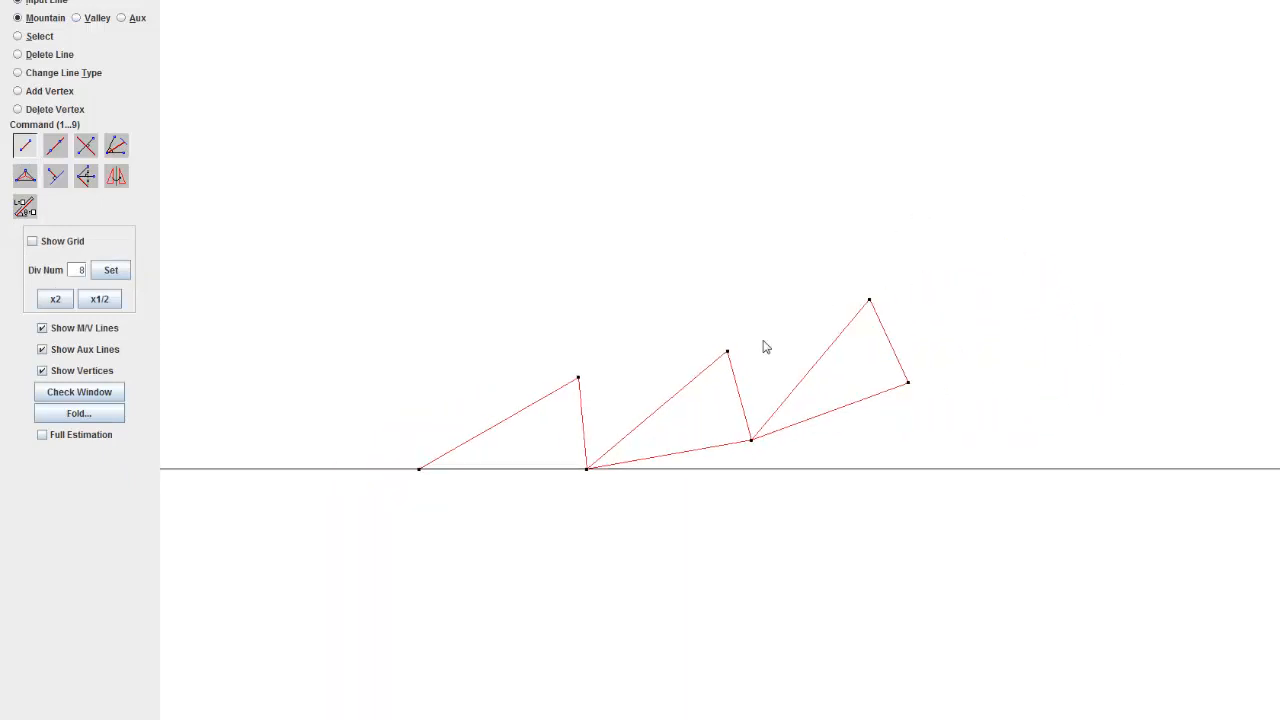
pyautogui.scroll(-3, 692, 324)
pyautogui.scroll(3, 646, 298)
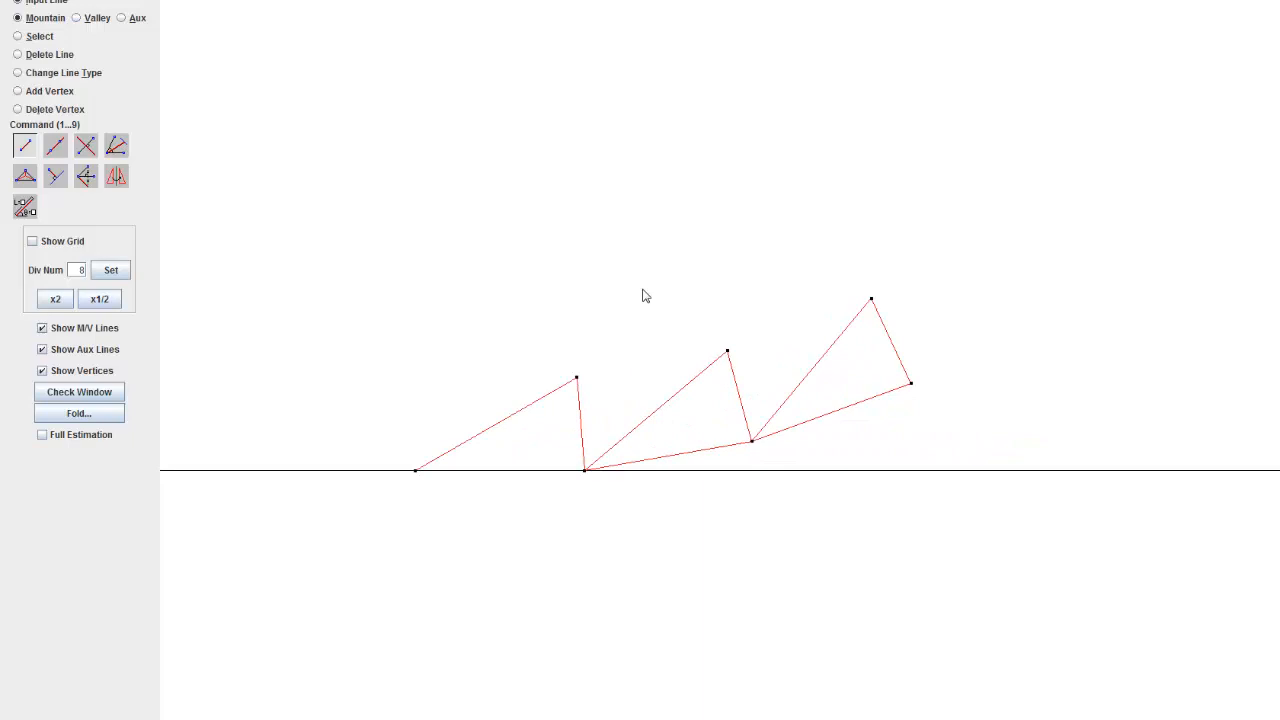
pyautogui.moveTo(644, 294); pyautogui.dragTo(739, 365)
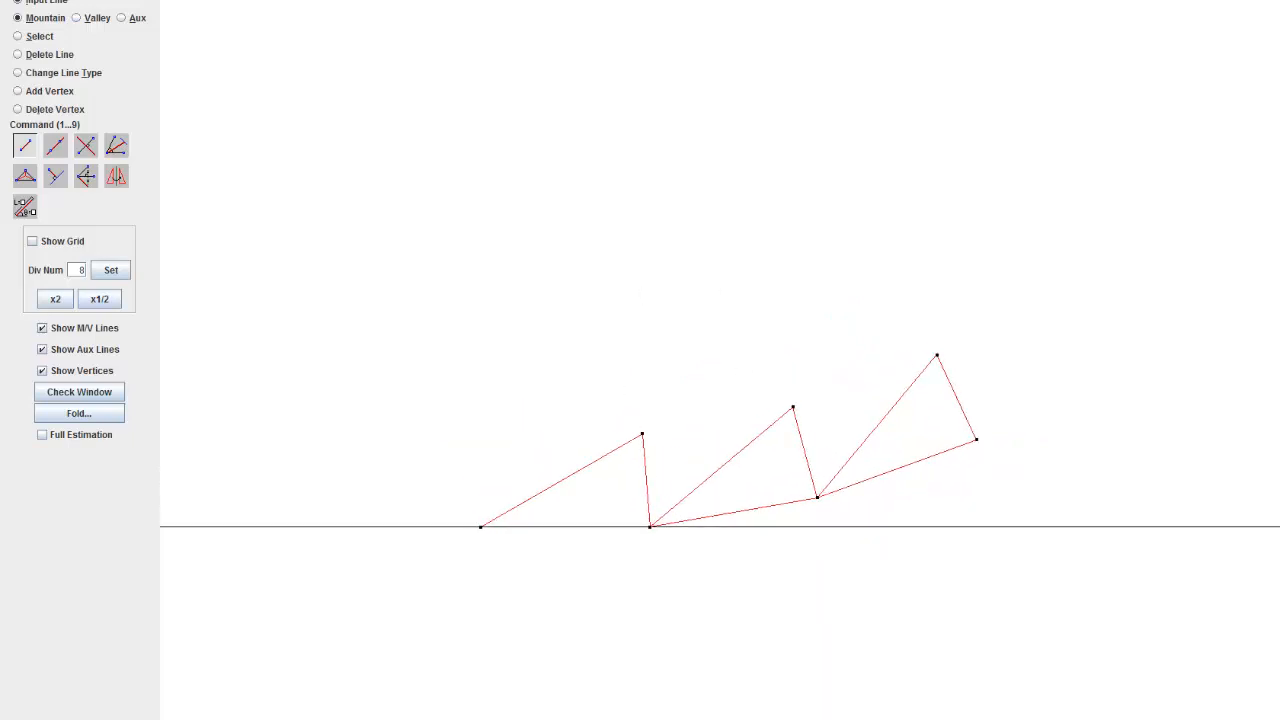
pyautogui.scroll(4, 673, 419)
pyautogui.moveTo(640, 400); pyautogui.dragTo(618, 352)
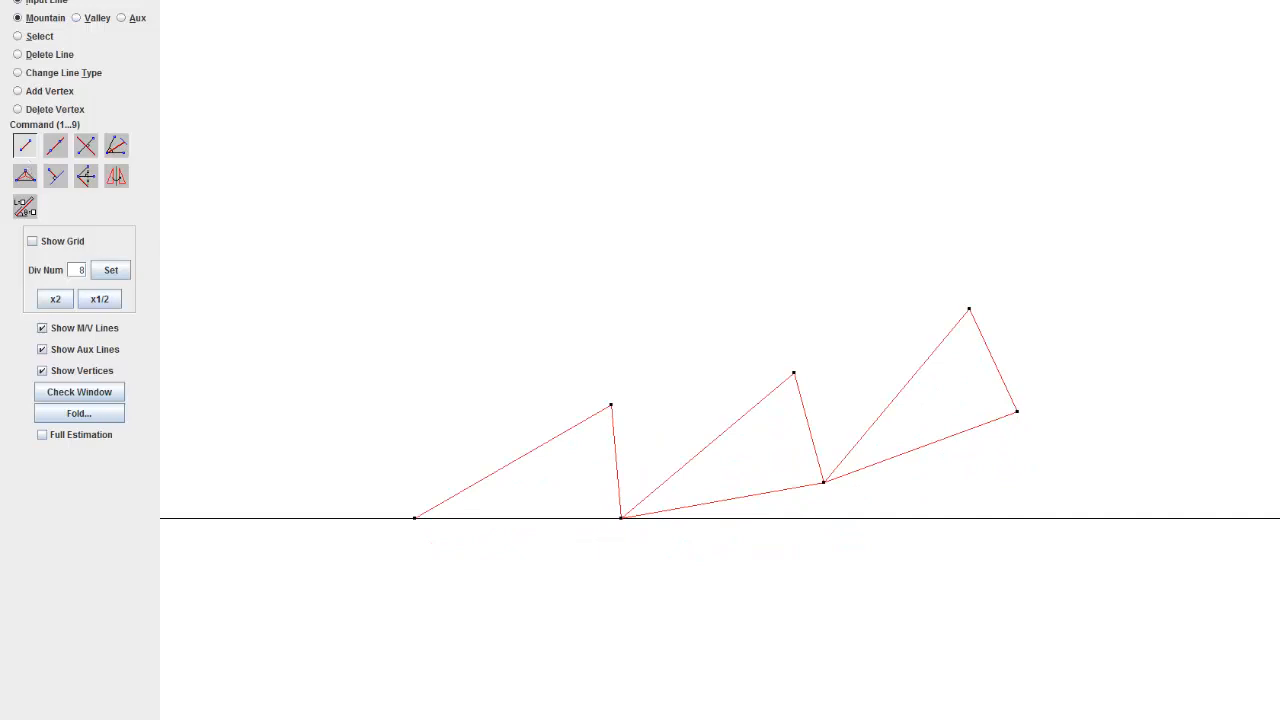
pyautogui.hotkey('alt', 'Tab')
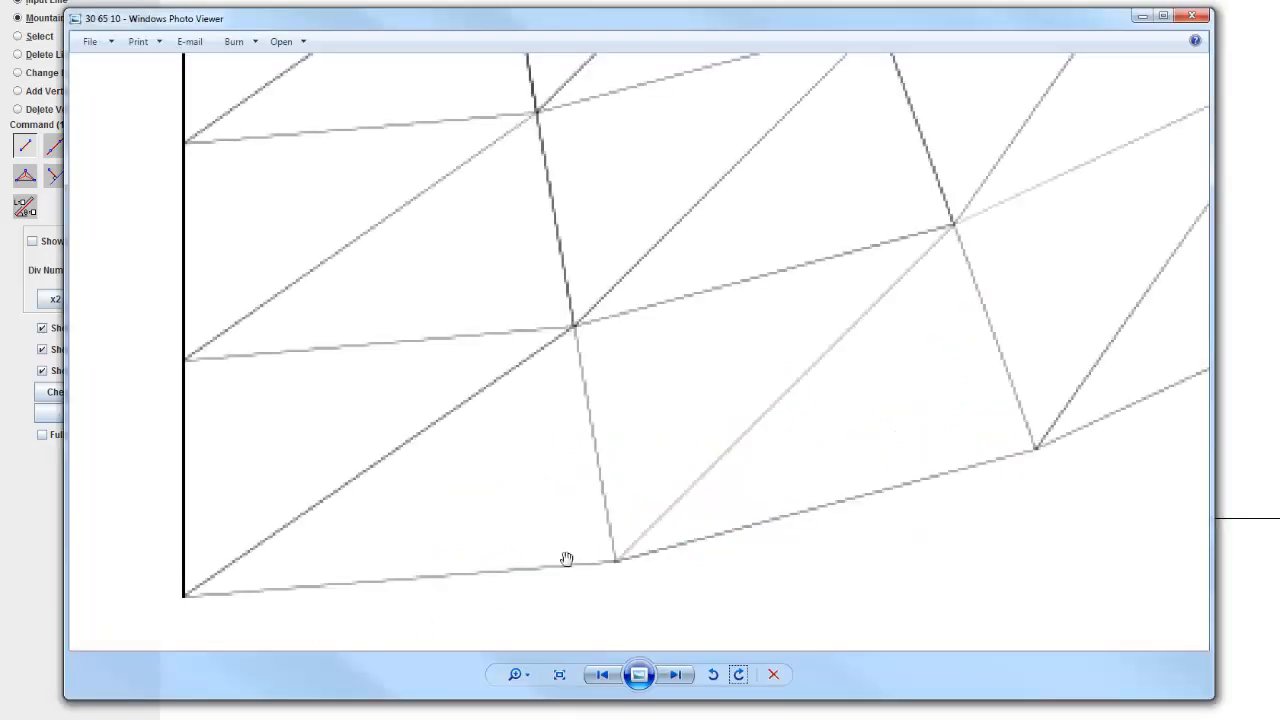
pyautogui.scroll(-5, 603, 411)
pyautogui.scroll(2, 439, 538)
pyautogui.moveTo(438, 538); pyautogui.dragTo(603, 451)
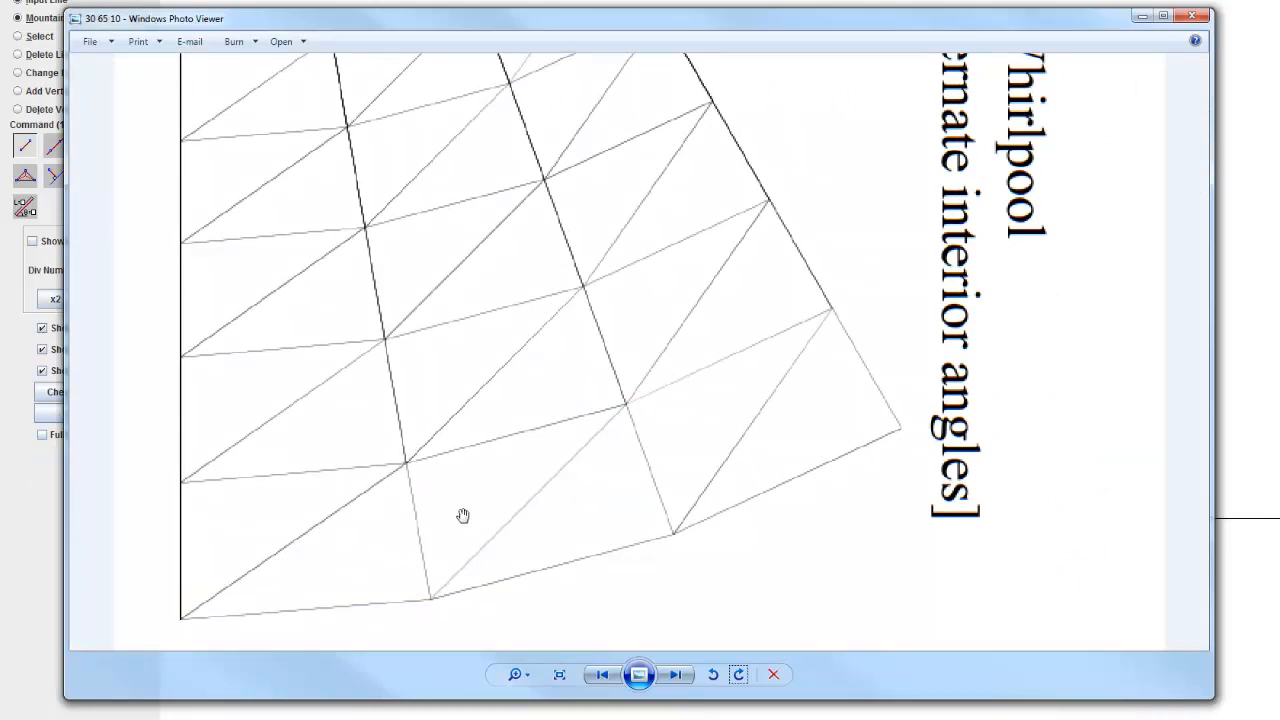
pyautogui.scroll(2, 463, 517)
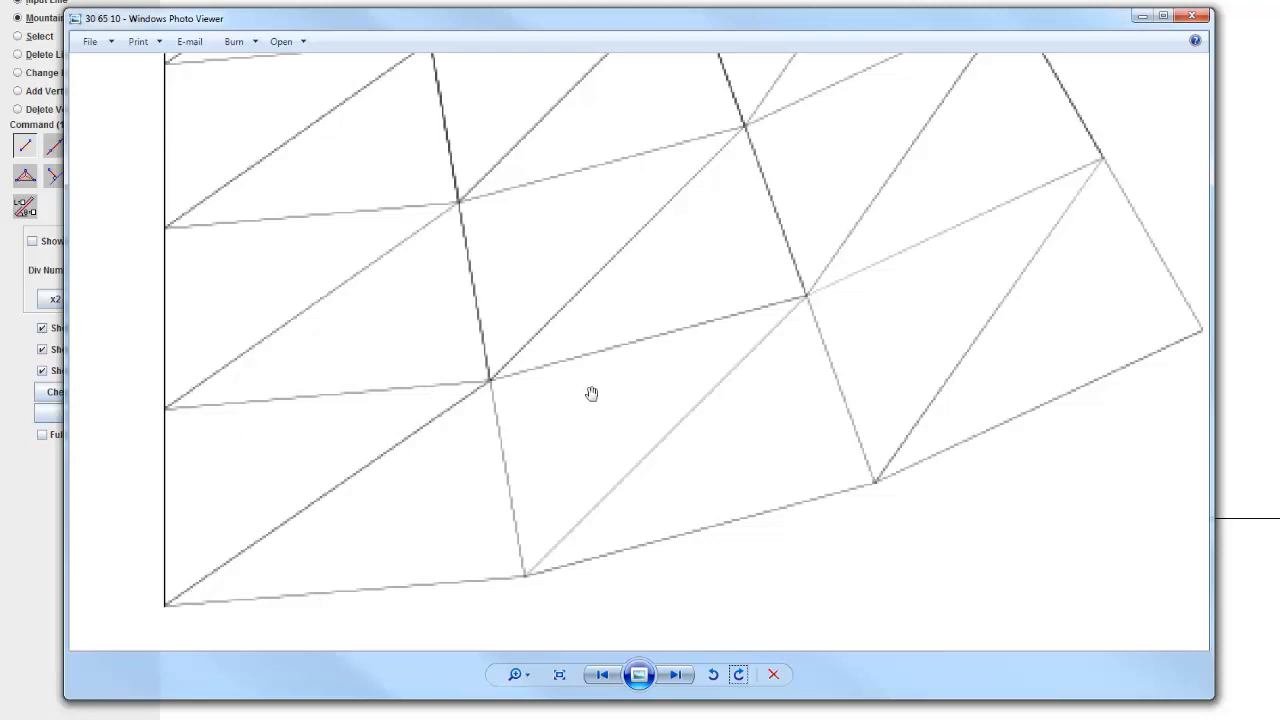
# Step: Back in the crease pattern, connect the apexes of the first and second triangles with a mountain line
pyautogui.click(1140, 18)
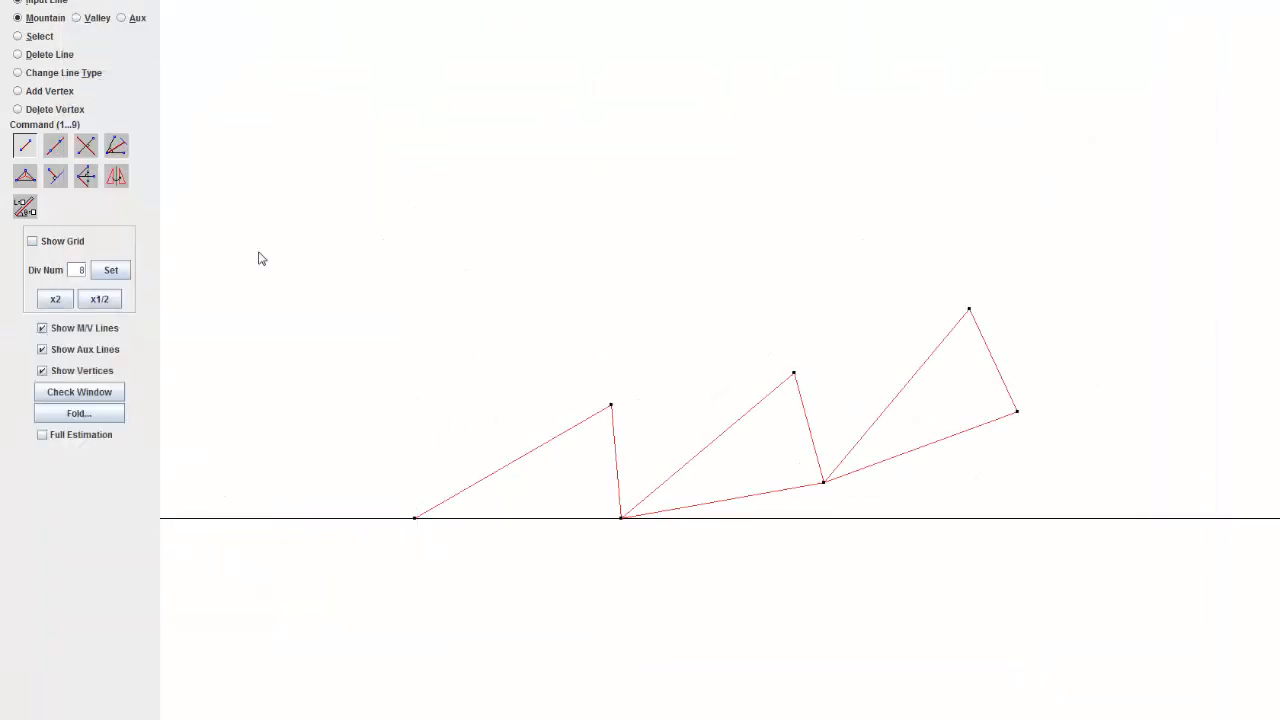
pyautogui.click(611, 405)
pyautogui.click(795, 375)
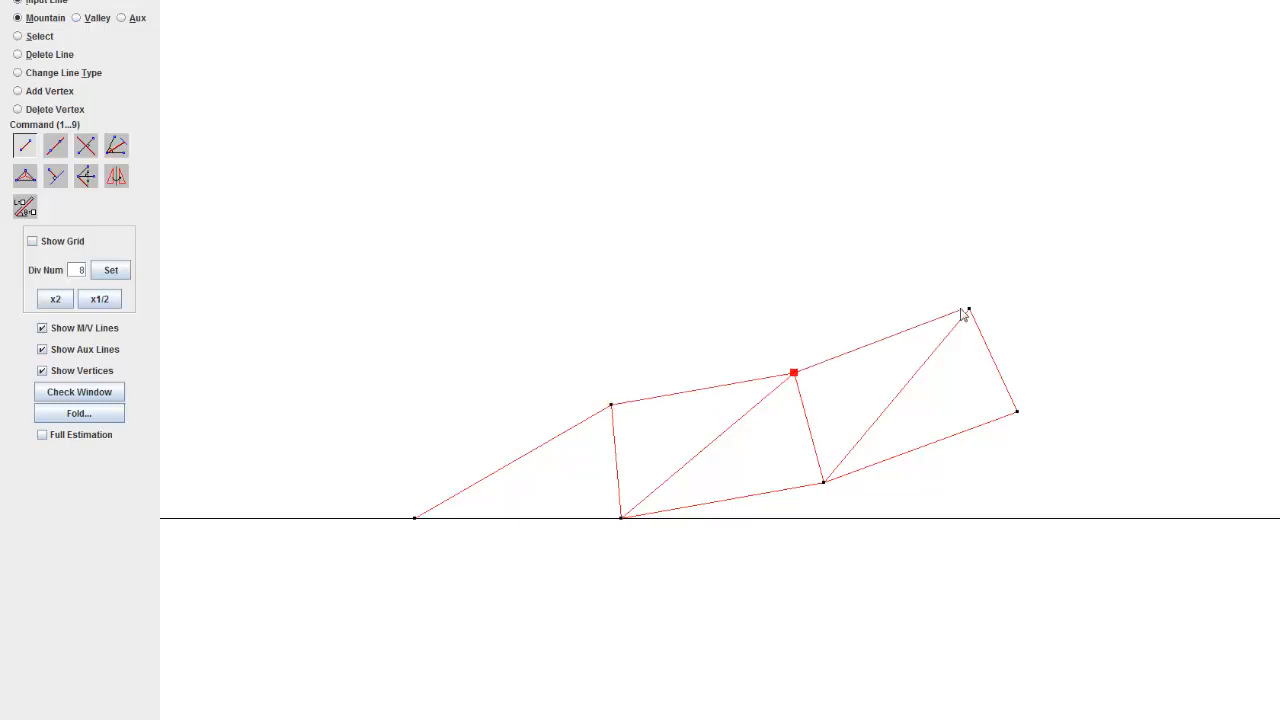
pyautogui.moveTo(569, 405); pyautogui.dragTo(781, 390)
pyautogui.scroll(7, 781, 390)
pyautogui.moveTo(781, 390); pyautogui.dragTo(508, 370)
pyautogui.moveTo(688, 434); pyautogui.dragTo(648, 437)
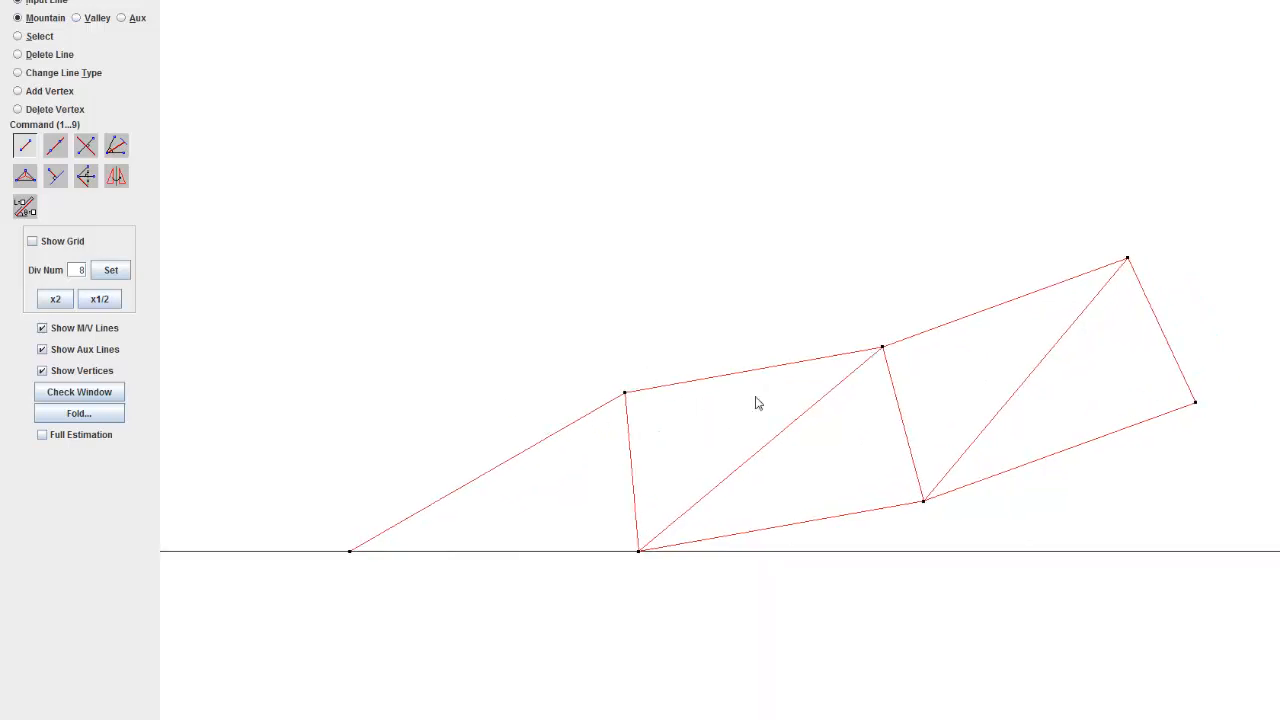
pyautogui.scroll(3, 640, 397)
pyautogui.click(609, 397)
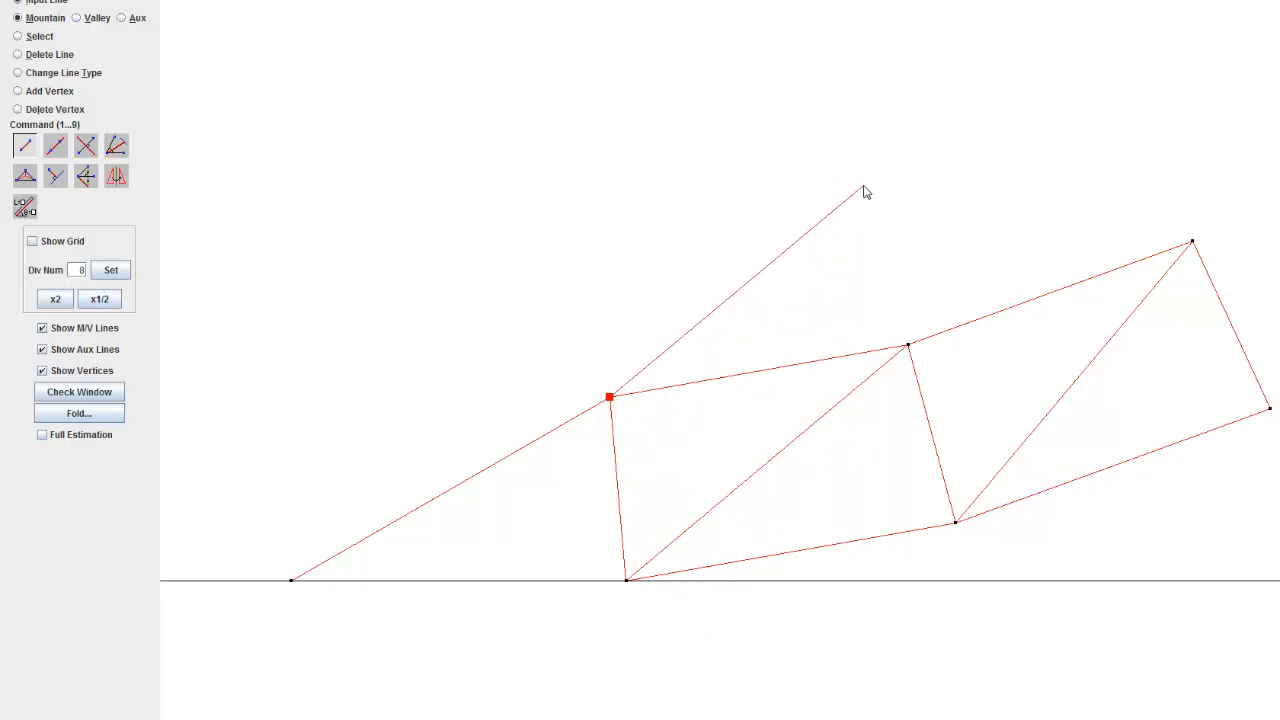
pyautogui.rightClick(869, 221)
pyautogui.rightClick(869, 221)
pyautogui.scroll(-5, 774, 302)
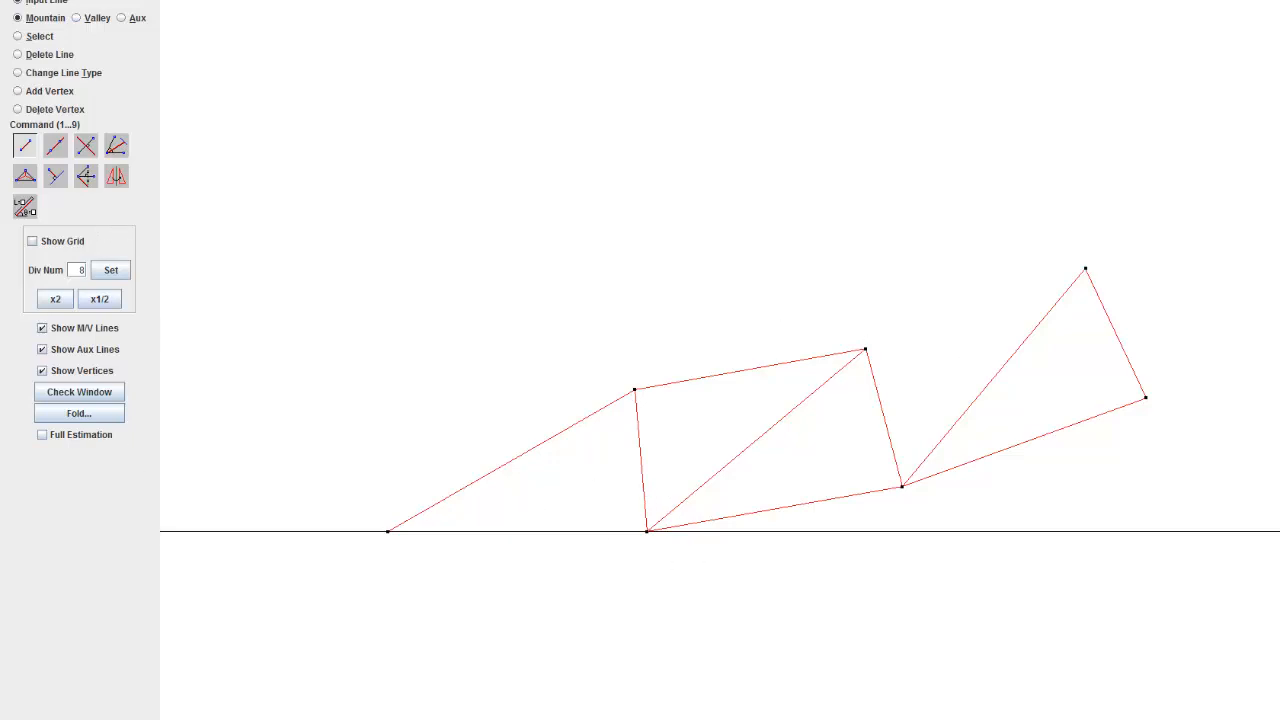
# Step: Examine in the reference picture how the rows of triangles shrink along the wedge towards its tip
pyautogui.scroll(-3, 483, 240)
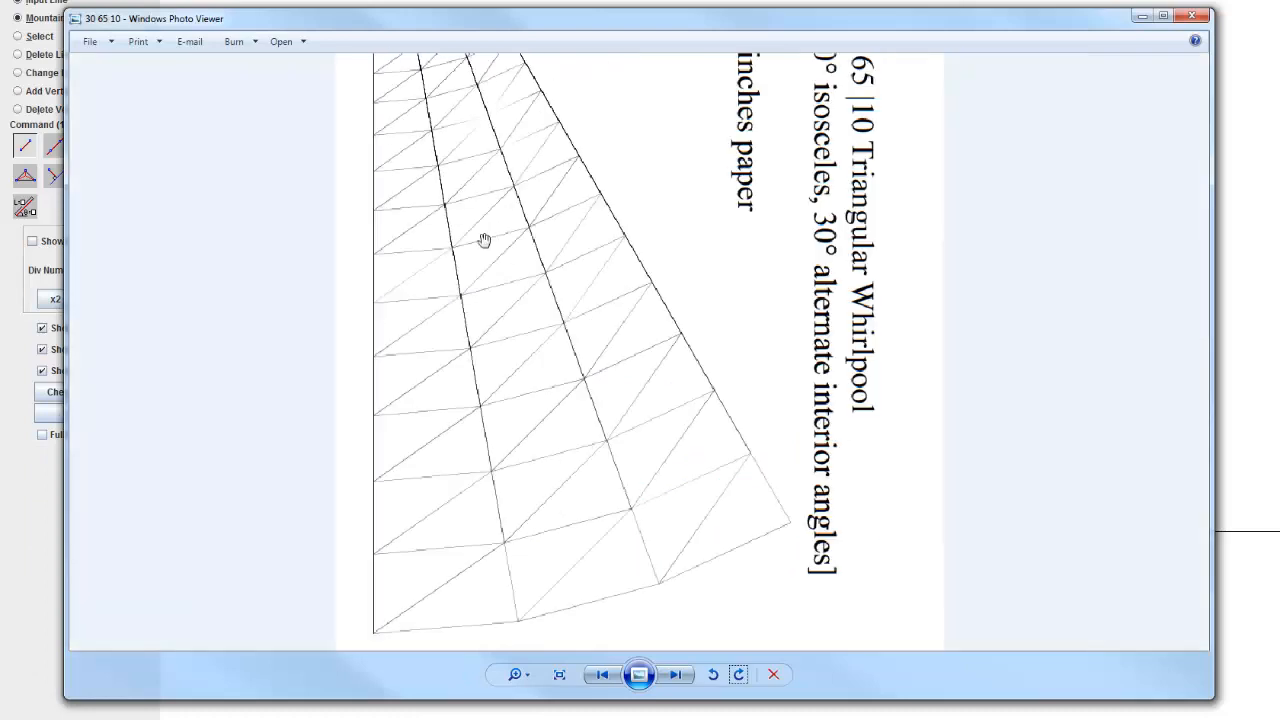
pyautogui.scroll(-2, 466, 374)
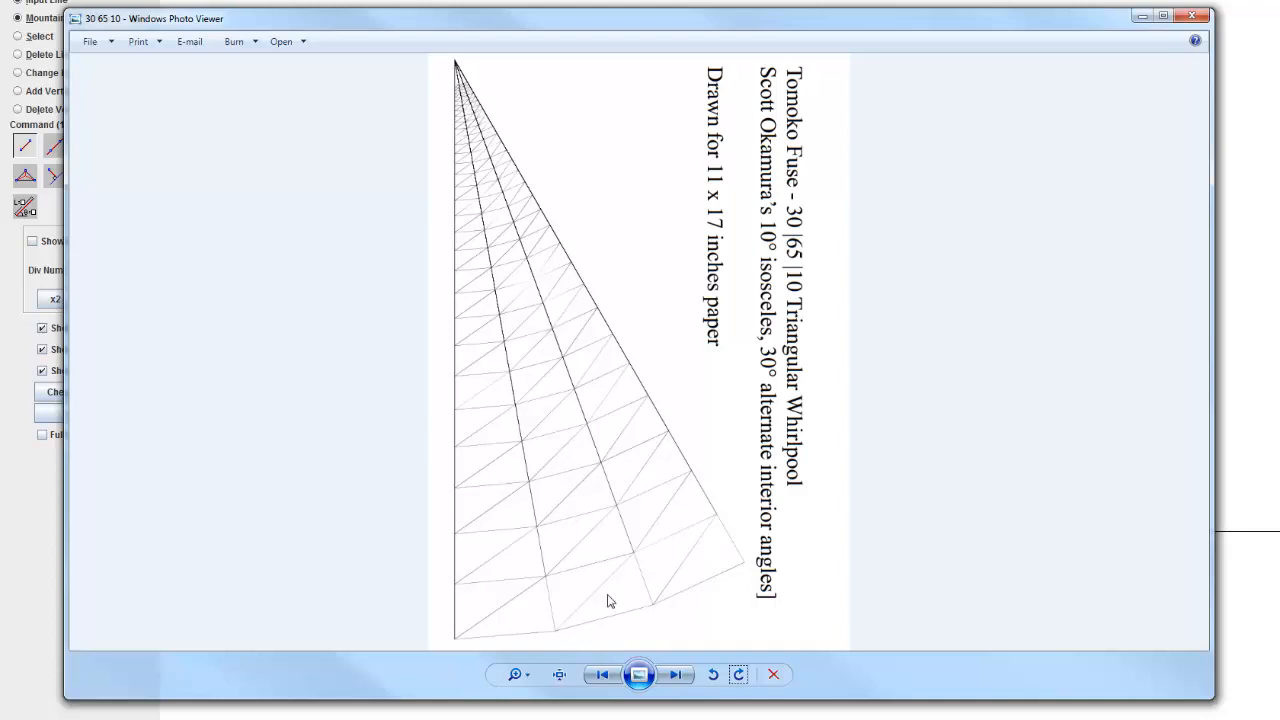
pyautogui.scroll(5, 608, 600)
pyautogui.scroll(-2, 737, 437)
pyautogui.scroll(1, 643, 431)
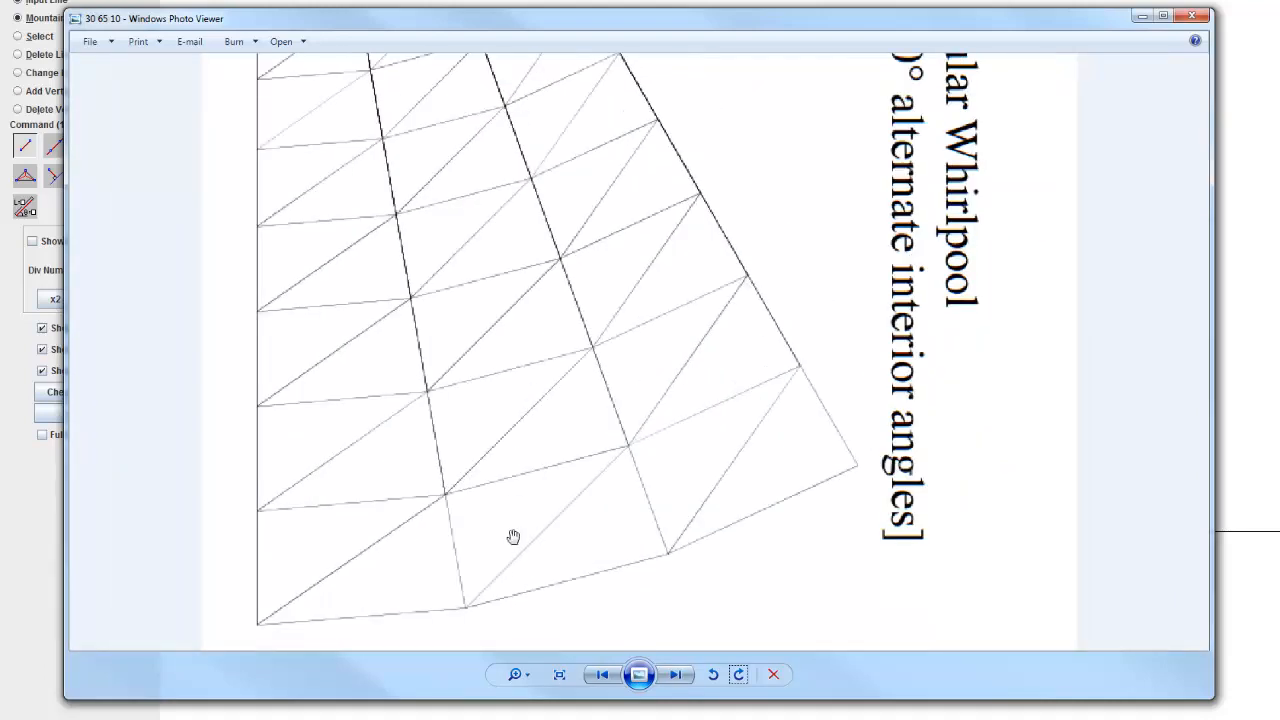
pyautogui.scroll(-1, 484, 596)
pyautogui.scroll(-1, 489, 611)
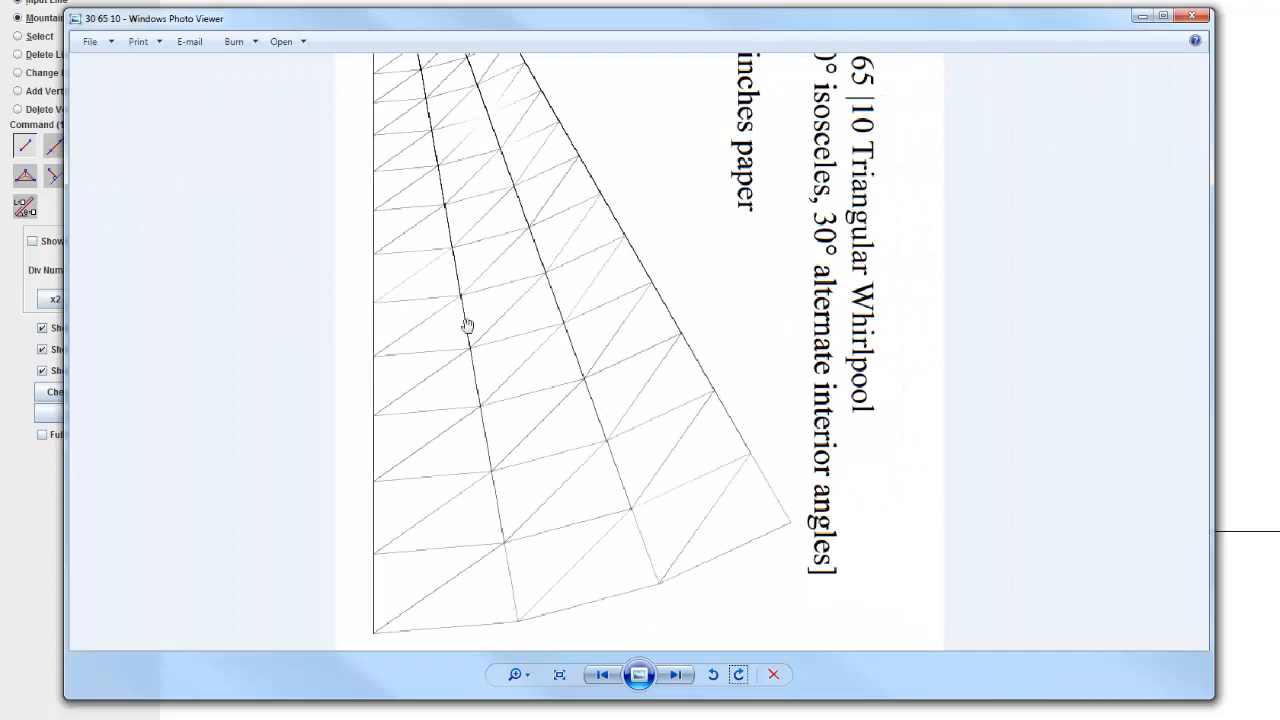
pyautogui.scroll(-1, 484, 331)
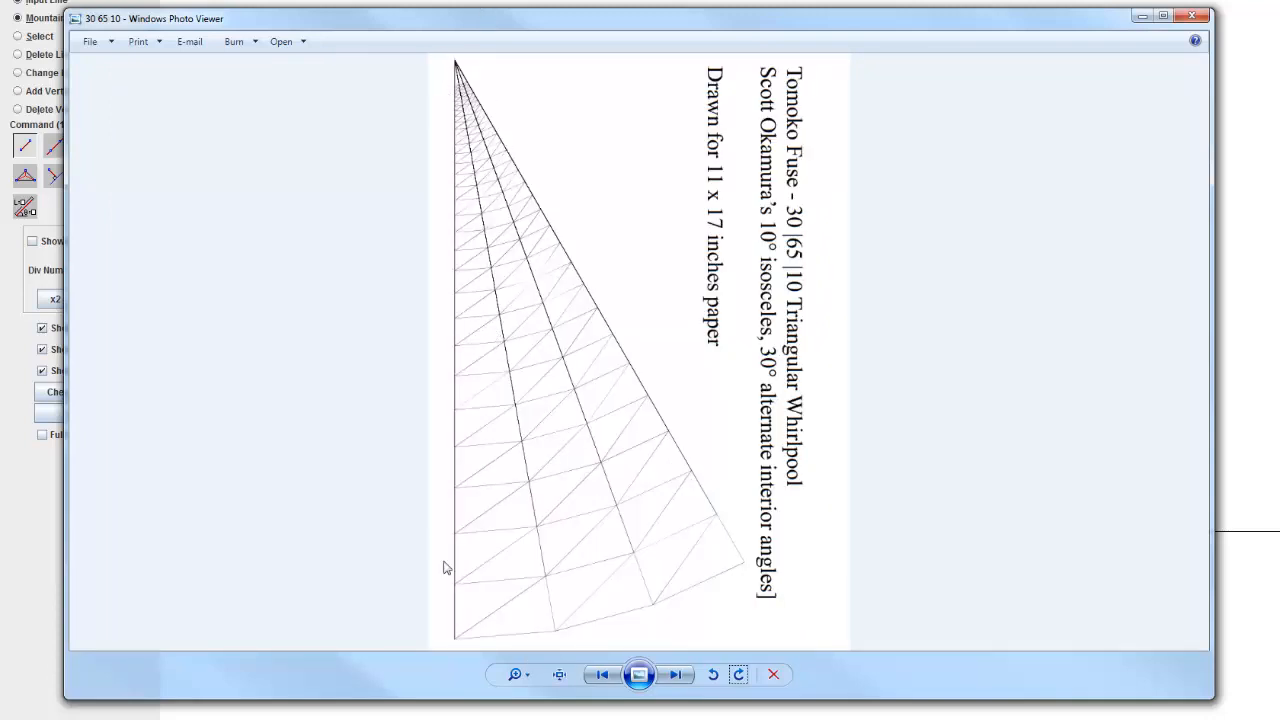
pyautogui.click(1139, 17)
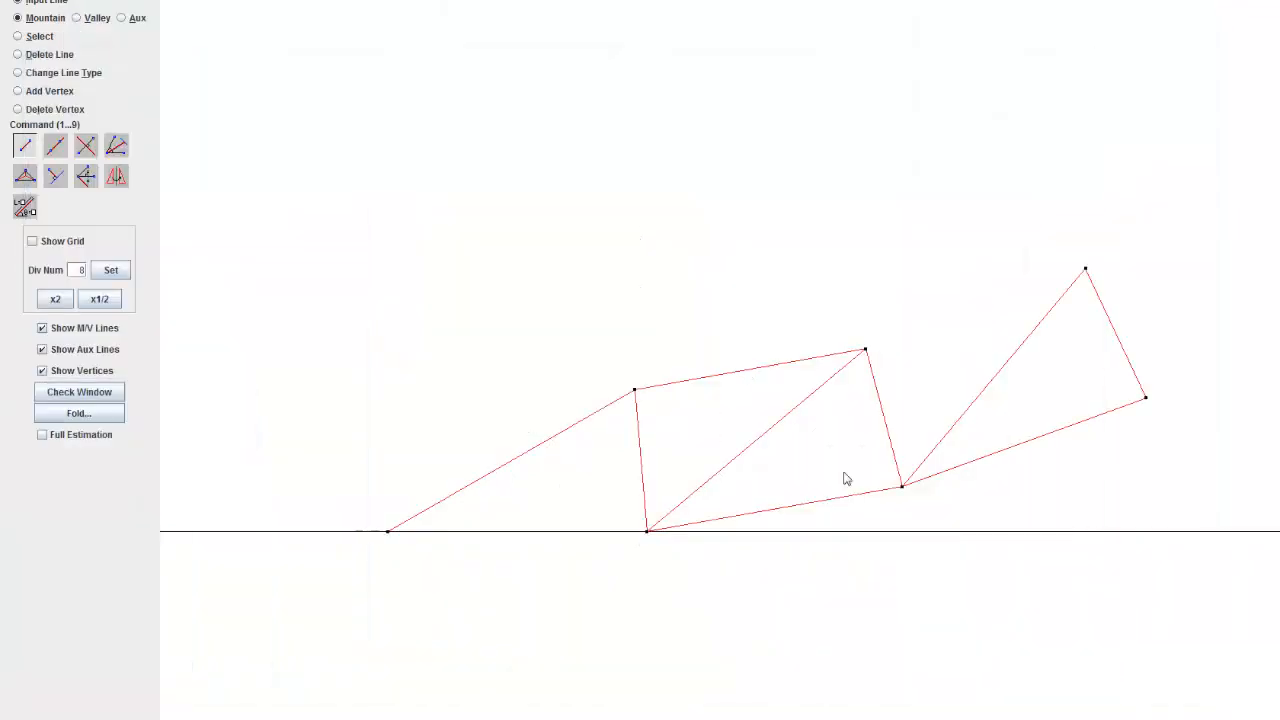
pyautogui.scroll(4, 846, 480)
pyautogui.scroll(-12, 815, 470)
pyautogui.scroll(-7, 655, 362)
pyautogui.moveTo(660, 350); pyautogui.dragTo(682, 532)
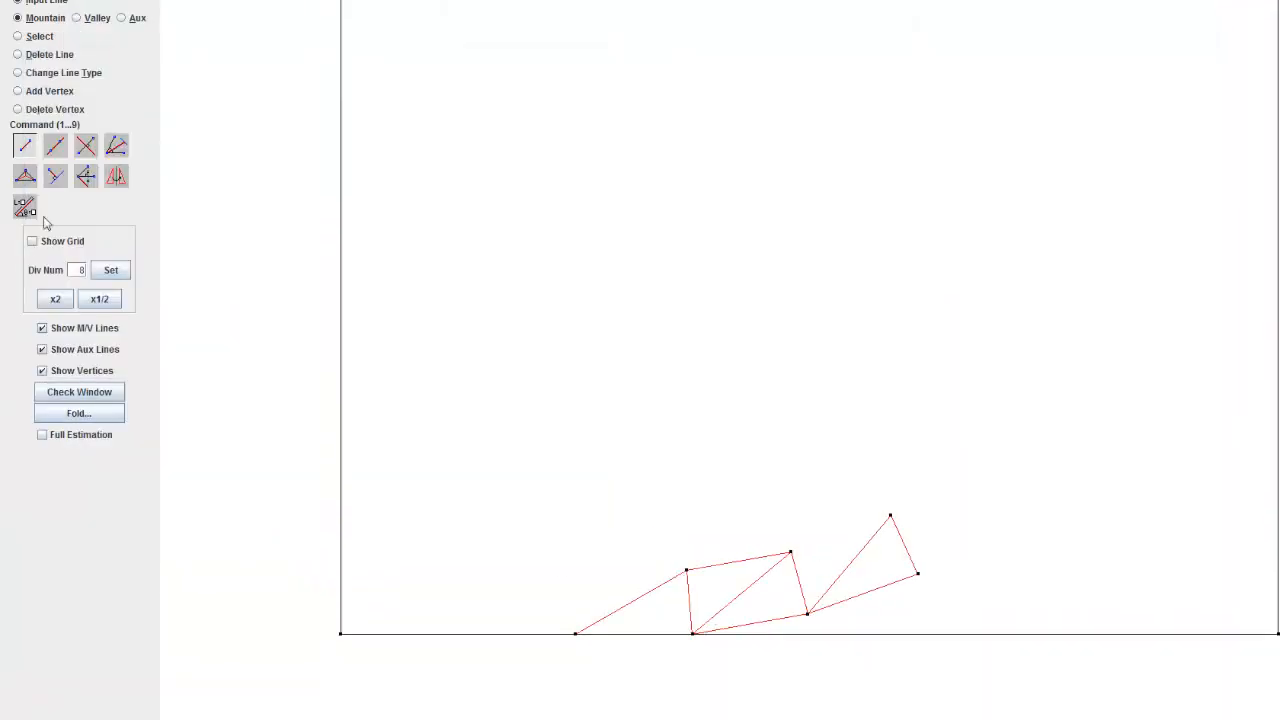
pyautogui.click(696, 635)
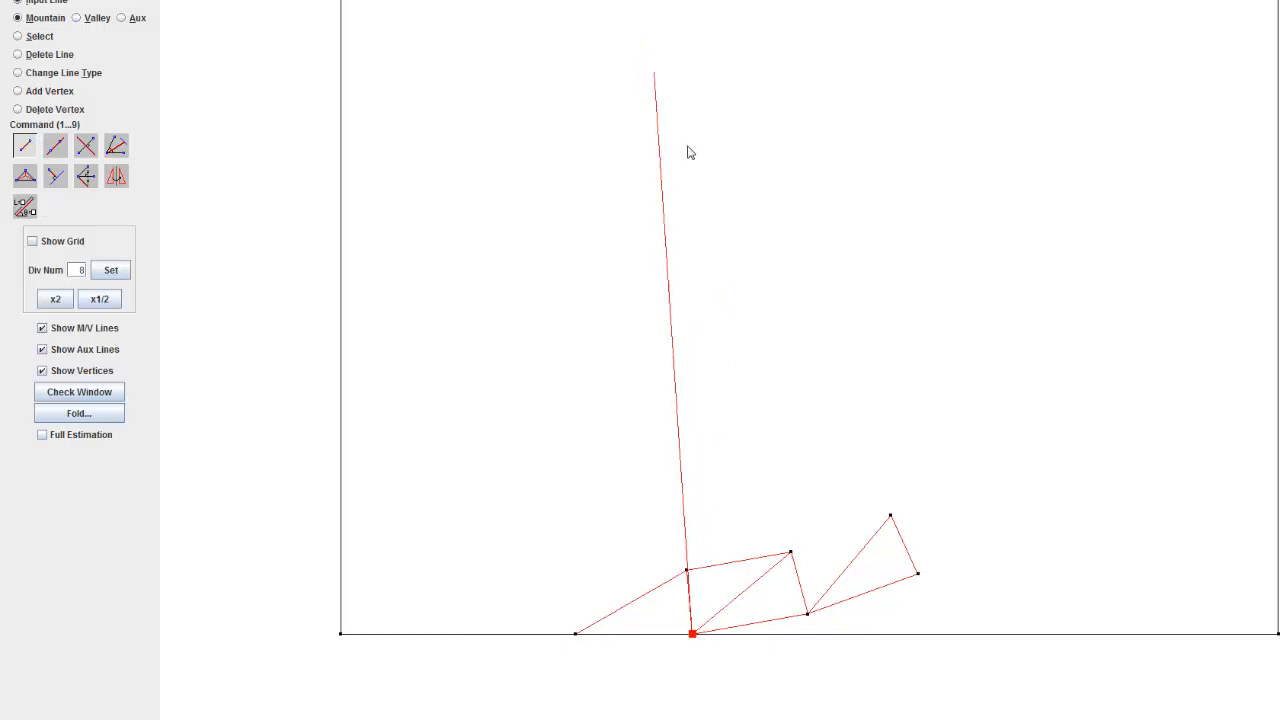
pyautogui.rightClick(697, 327)
pyautogui.scroll(7, 700, 350)
pyautogui.moveTo(709, 666); pyautogui.dragTo(714, 240)
pyautogui.scroll(5, 717, 270)
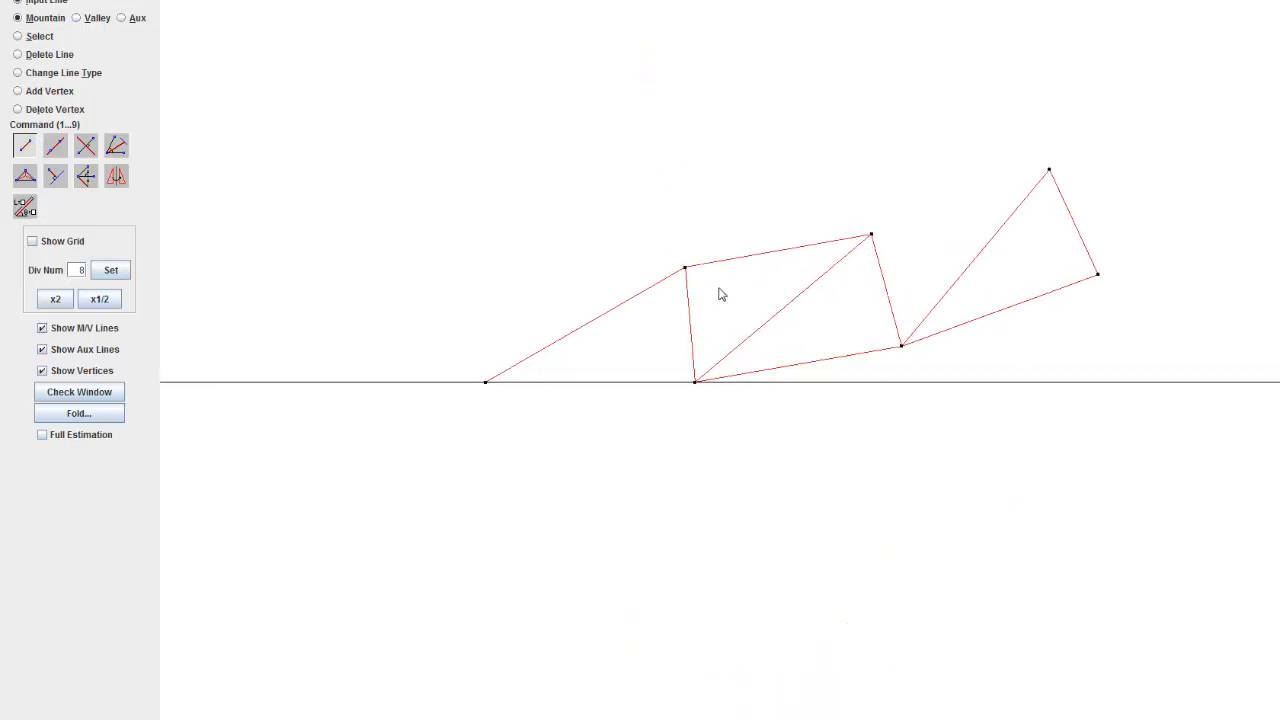
pyautogui.scroll(1, 719, 288)
pyautogui.moveTo(683, 311); pyautogui.dragTo(645, 332)
pyautogui.moveTo(434, 342); pyautogui.dragTo(368, 374)
pyautogui.scroll(6, 400, 310)
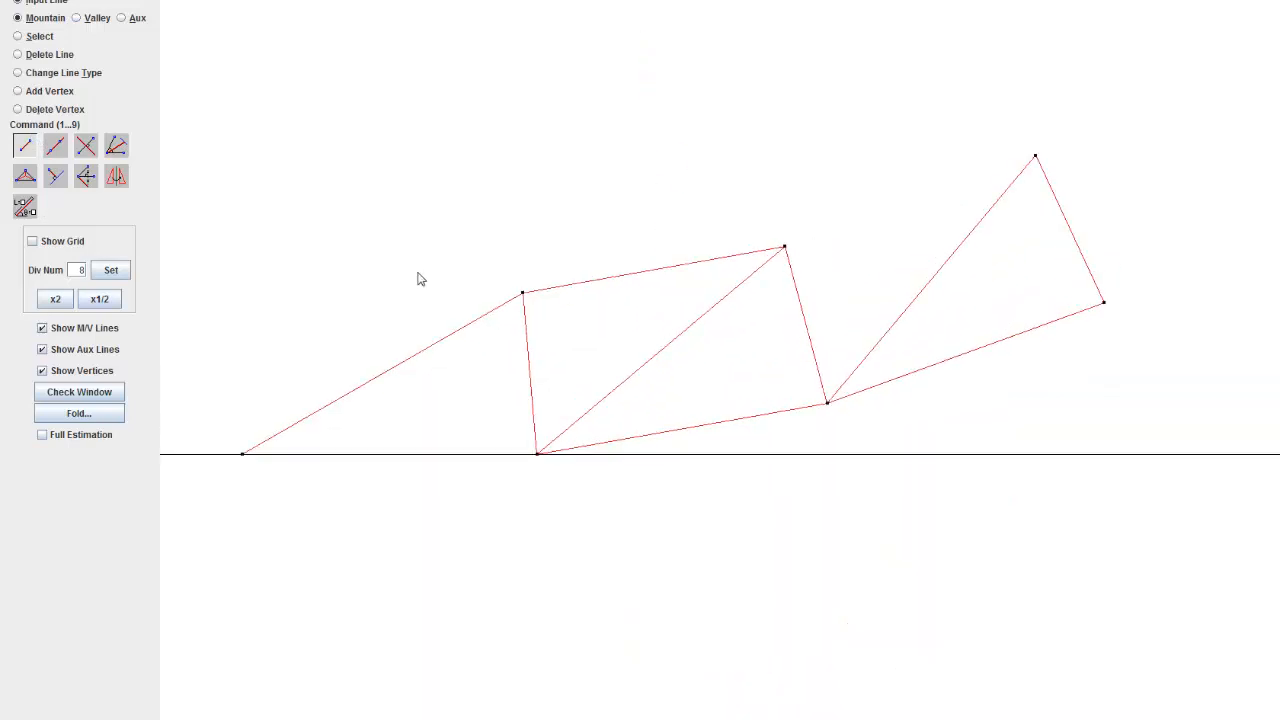
# Step: Extend a mountain line through the apex and lower-right corner of the first triangle to the edges of the paper
pyautogui.moveTo(417, 273); pyautogui.dragTo(404, 333)
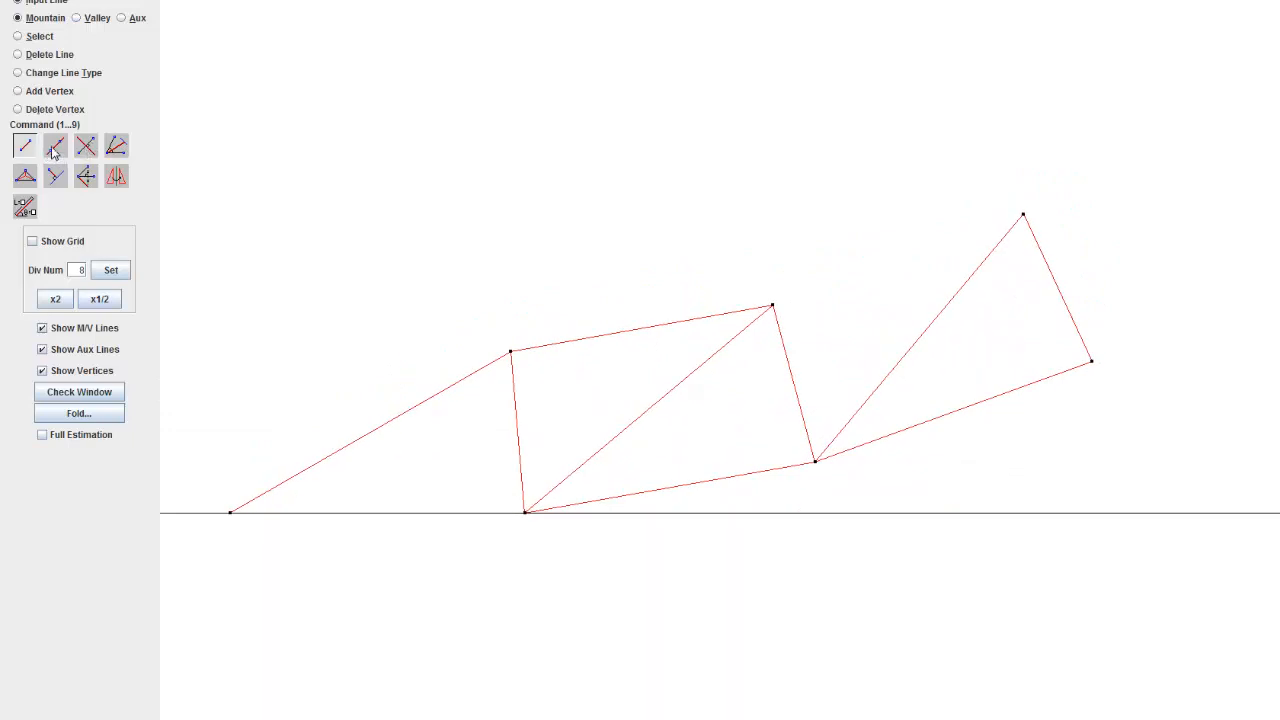
pyautogui.click(54, 150)
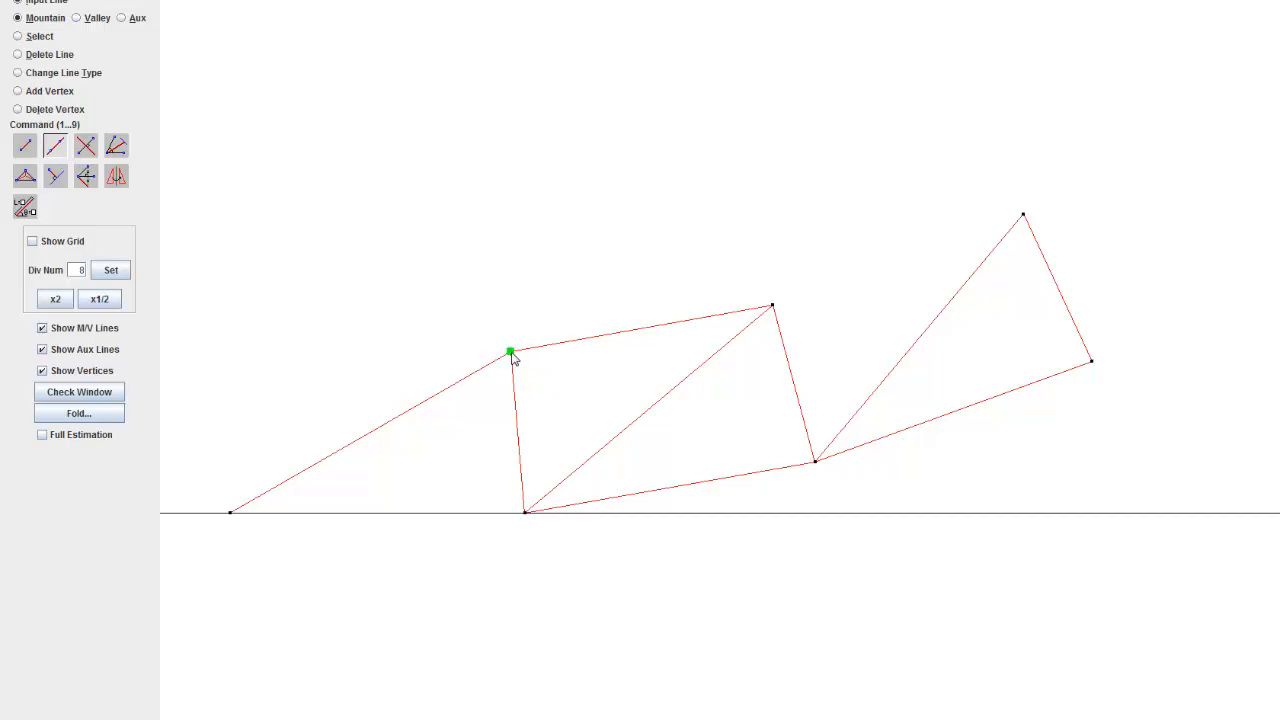
pyautogui.click(534, 430)
pyautogui.click(524, 514)
# Step: Delete the short outer sides of the second and third triangles
pyautogui.scroll(-10, 529, 494)
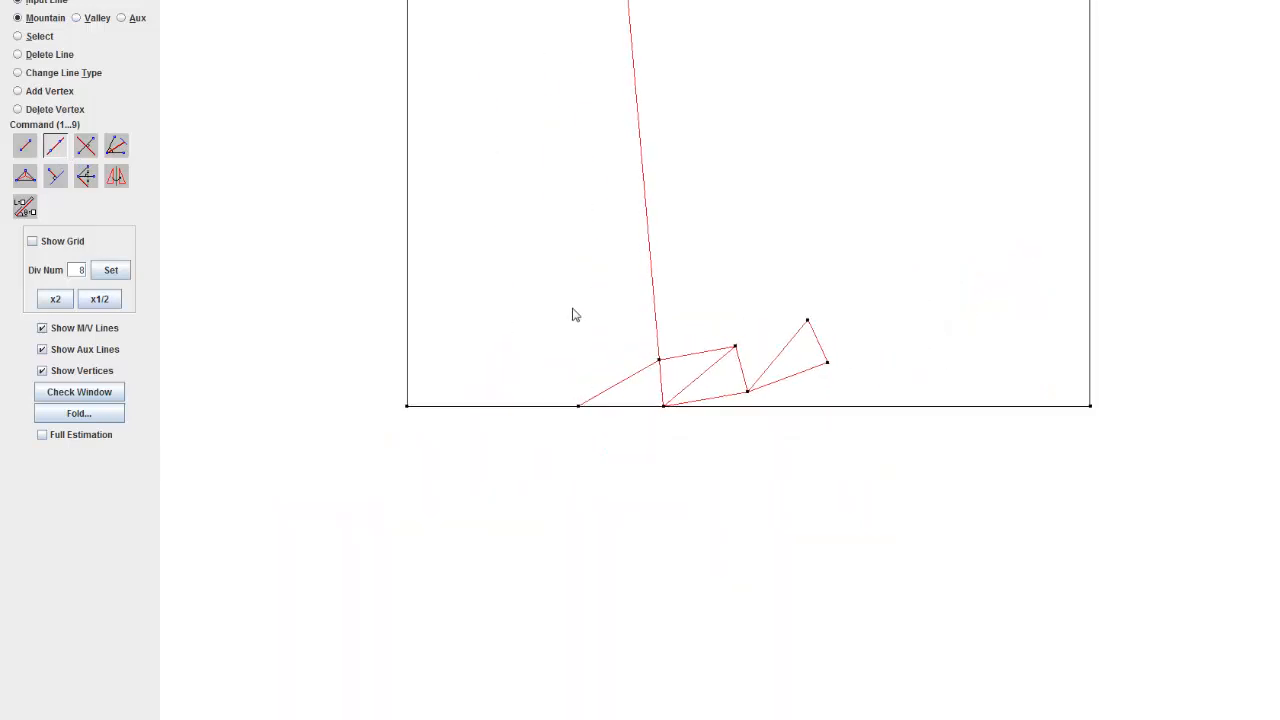
pyautogui.scroll(-3, 666, 314)
pyautogui.scroll(8, 700, 374)
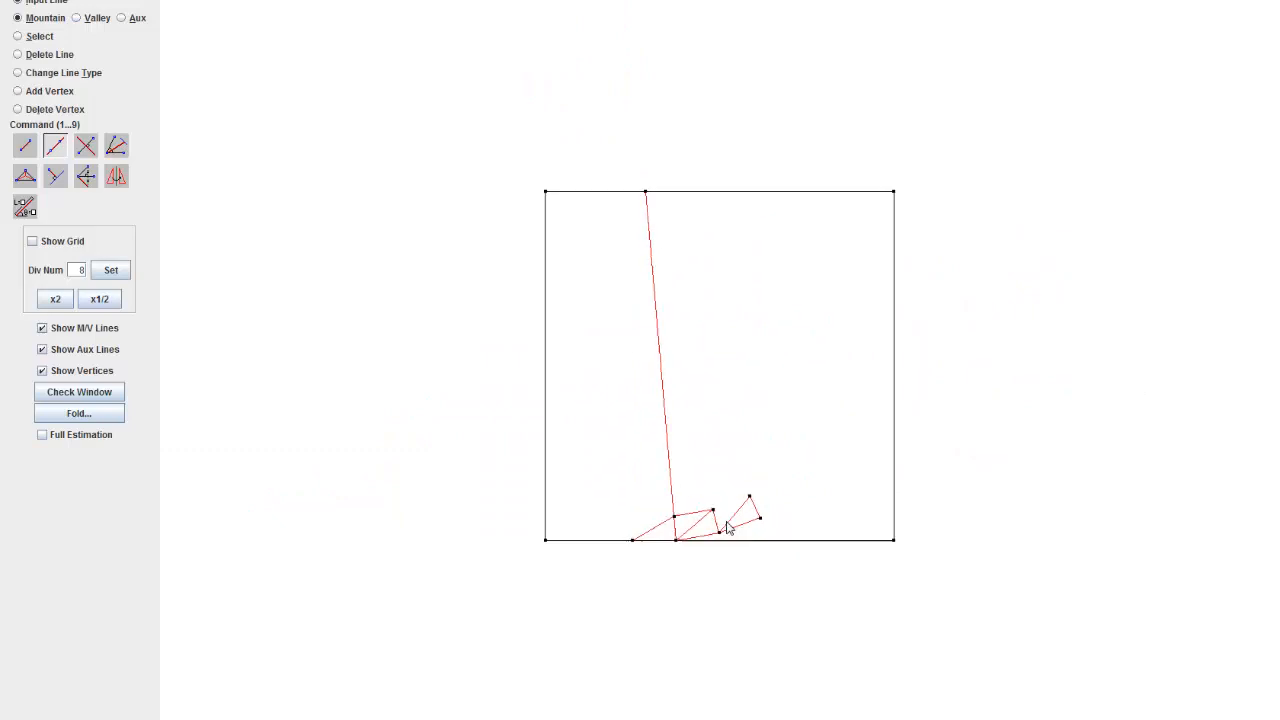
pyautogui.scroll(6, 808, 363)
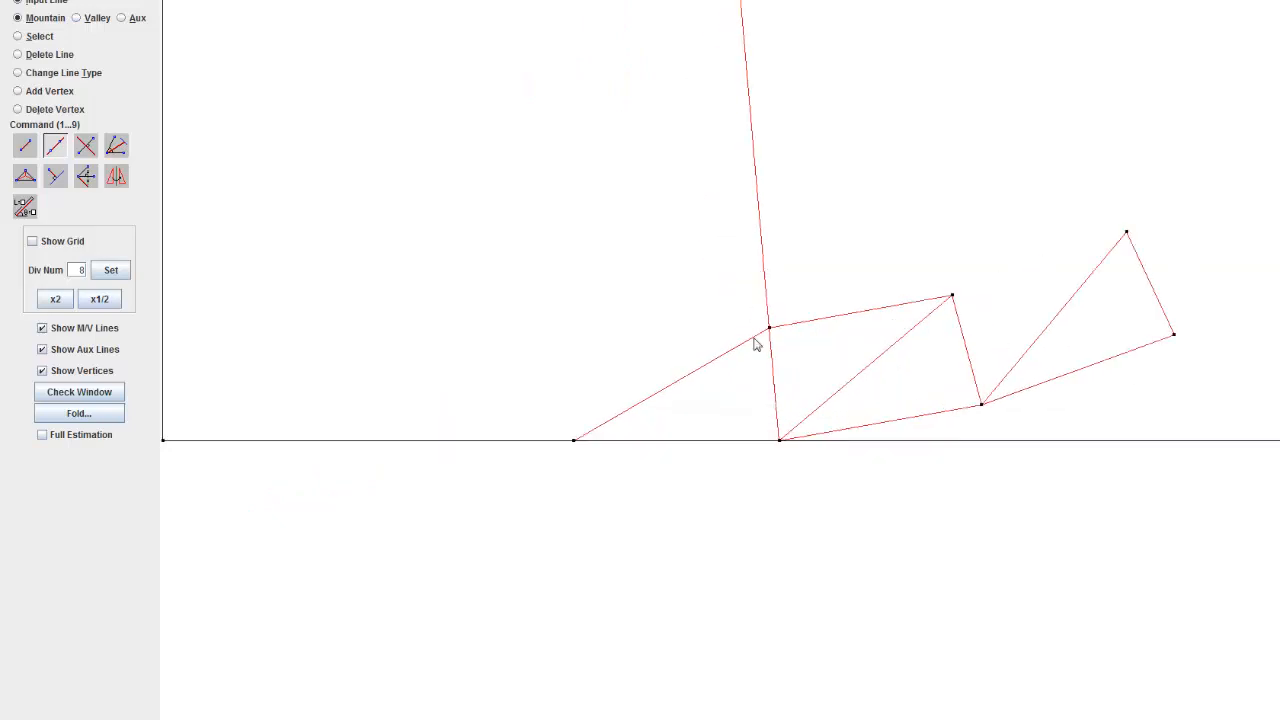
pyautogui.click(22, 57)
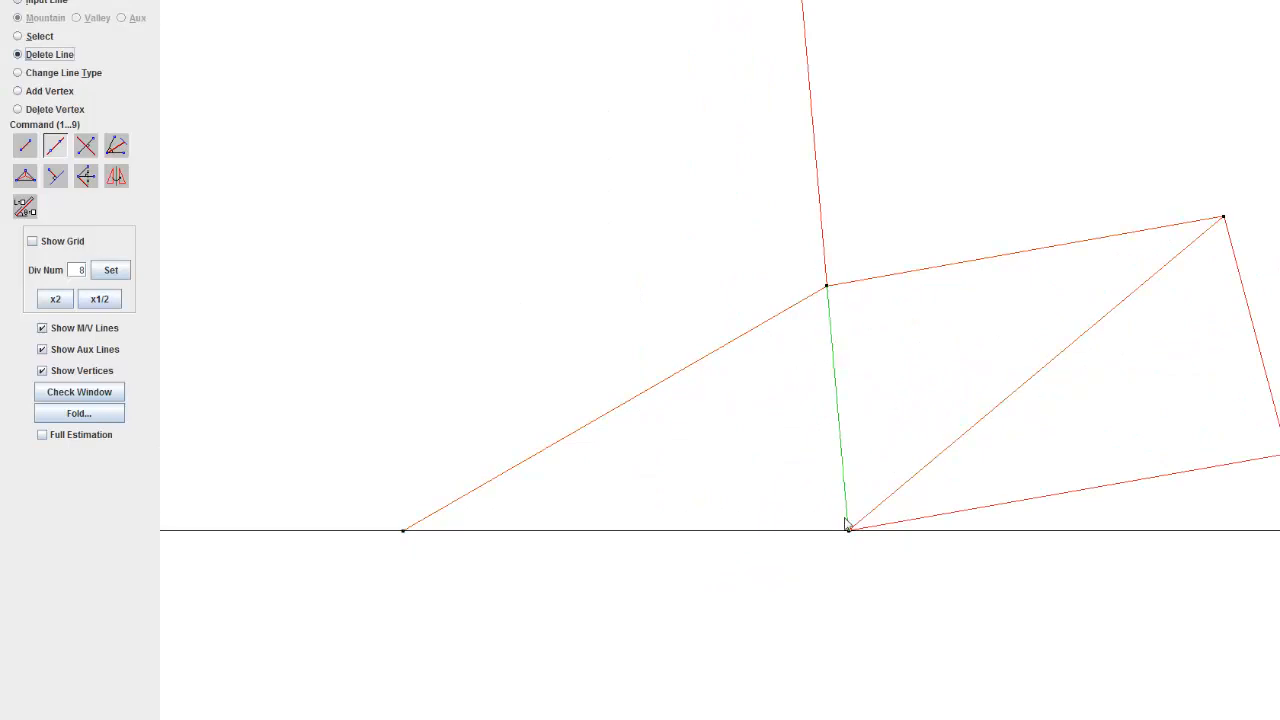
pyautogui.moveTo(735, 576)
pyautogui.mouseDown()
pyautogui.moveTo(549, 600)
pyautogui.moveTo(518, 618)
pyautogui.mouseUp()
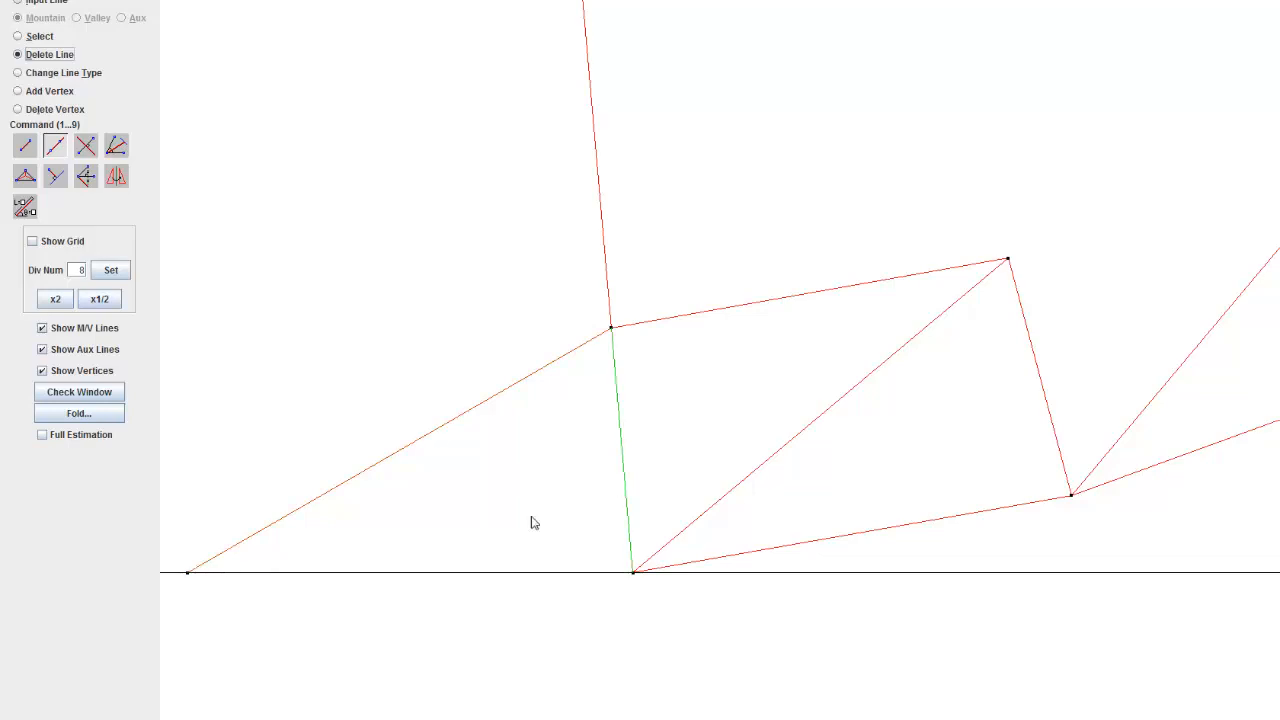
pyautogui.moveTo(448, 538); pyautogui.dragTo(376, 556)
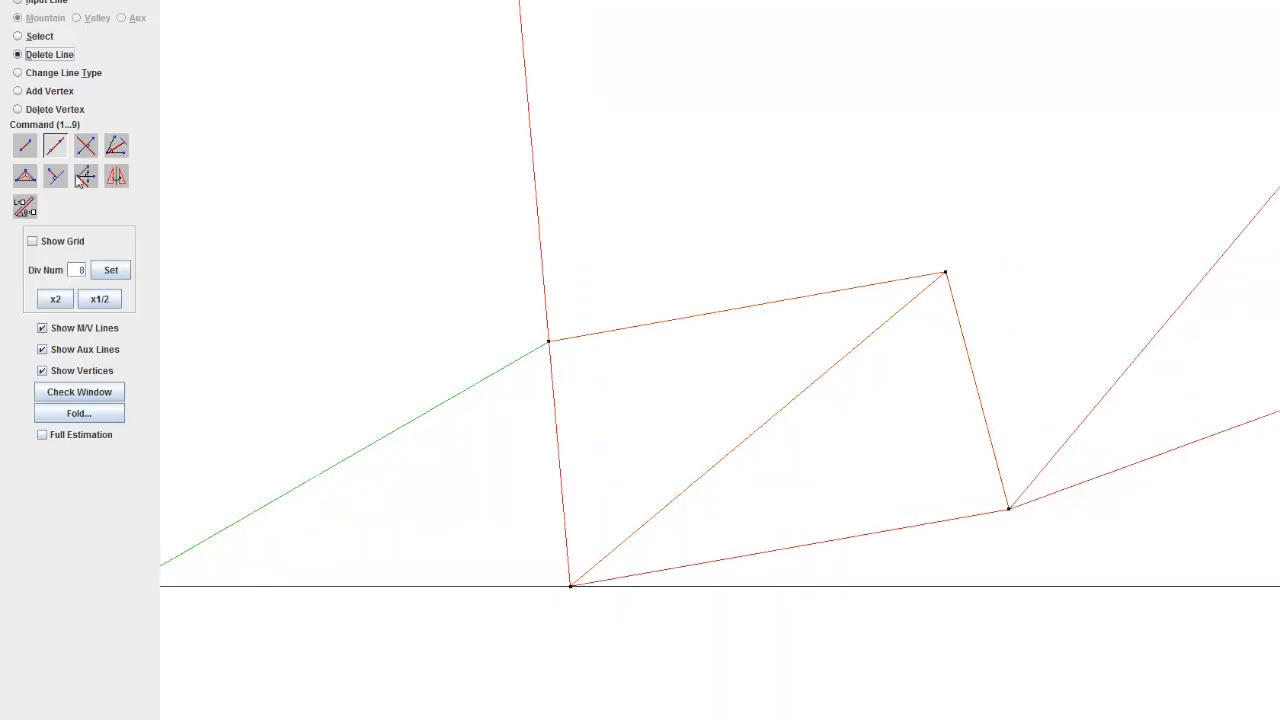
pyautogui.click(972, 375)
pyautogui.moveTo(991, 400); pyautogui.dragTo(515, 441)
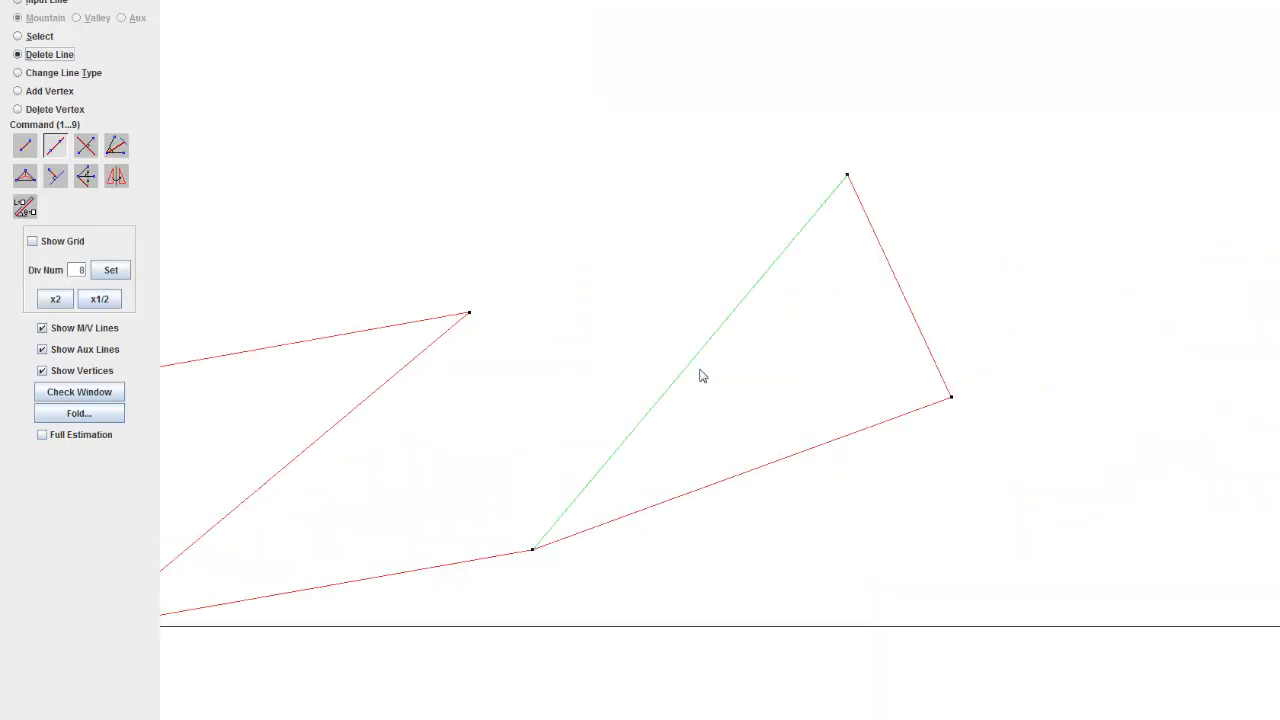
pyautogui.click(904, 304)
pyautogui.moveTo(618, 418); pyautogui.dragTo(840, 397)
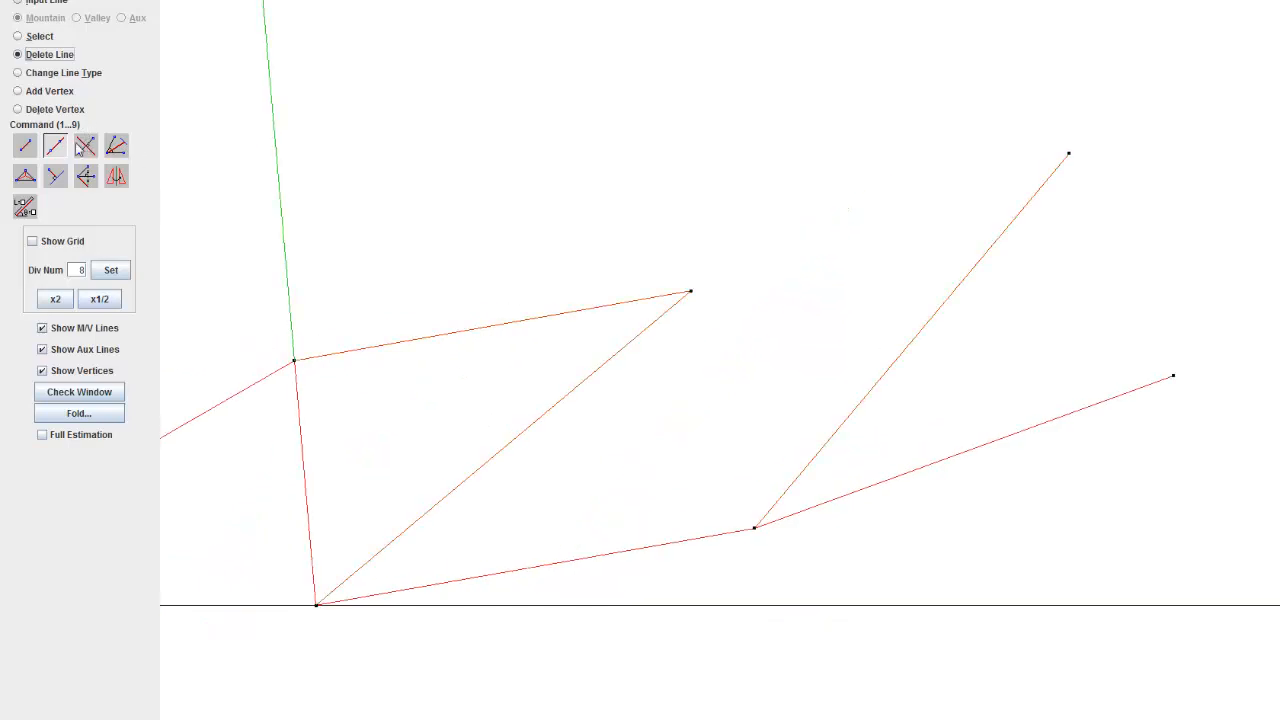
# Step: Draw edge-to-edge mountain lines through the short-side corners of the second triangle and of the third triangle
pyautogui.click(54, 148)
pyautogui.click(691, 291)
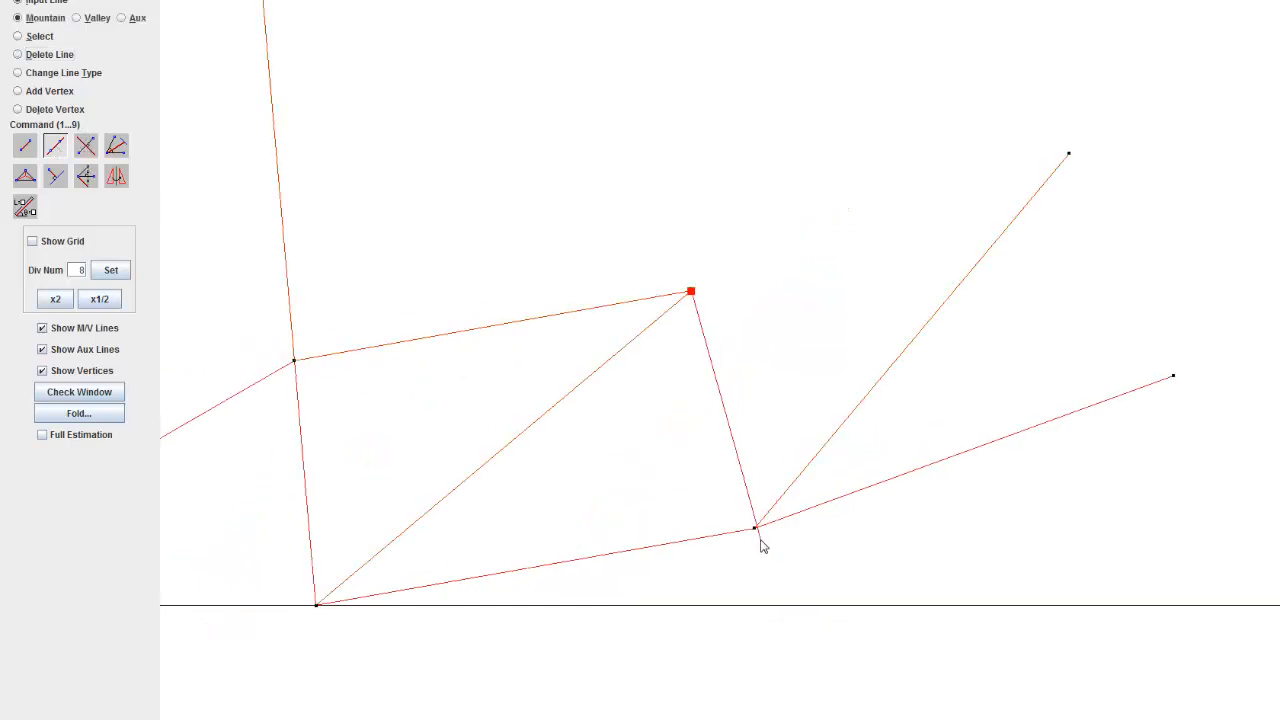
pyautogui.click(754, 528)
pyautogui.click(1068, 153)
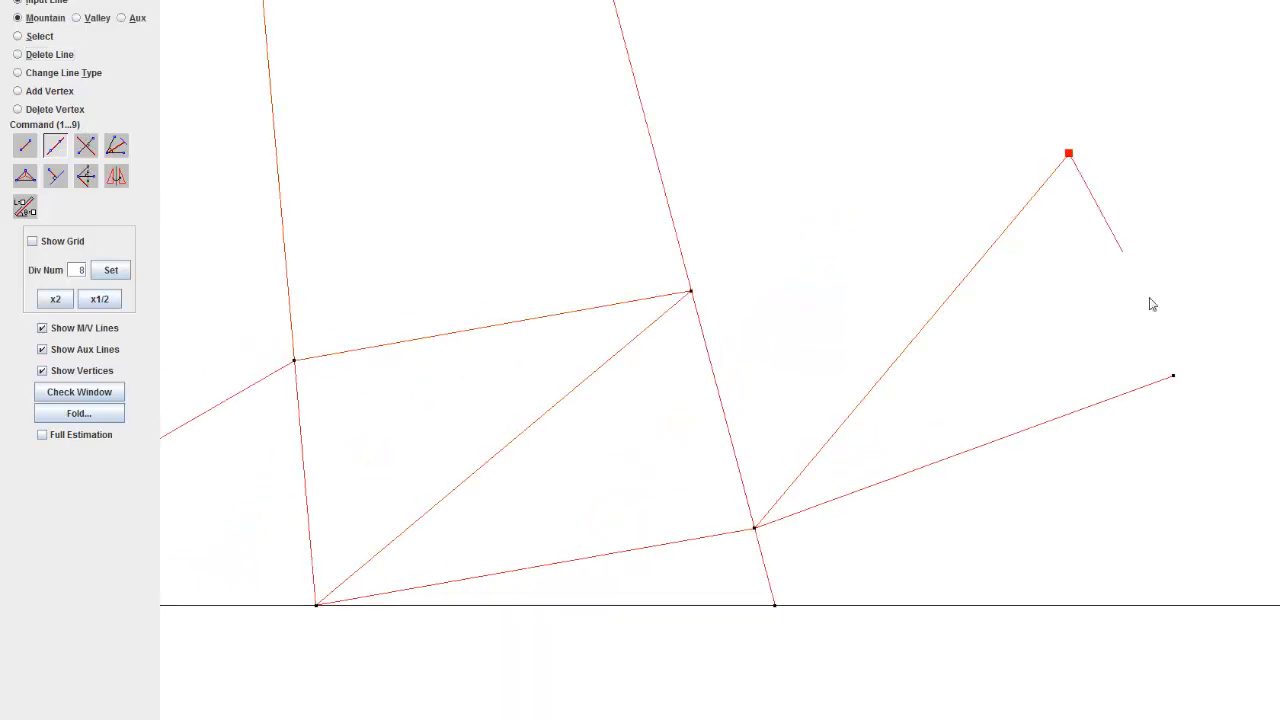
pyautogui.click(1173, 377)
# Step: Delete the three line segments that run past the common intersection point to the paper's upper edge
pyautogui.scroll(-8, 1139, 412)
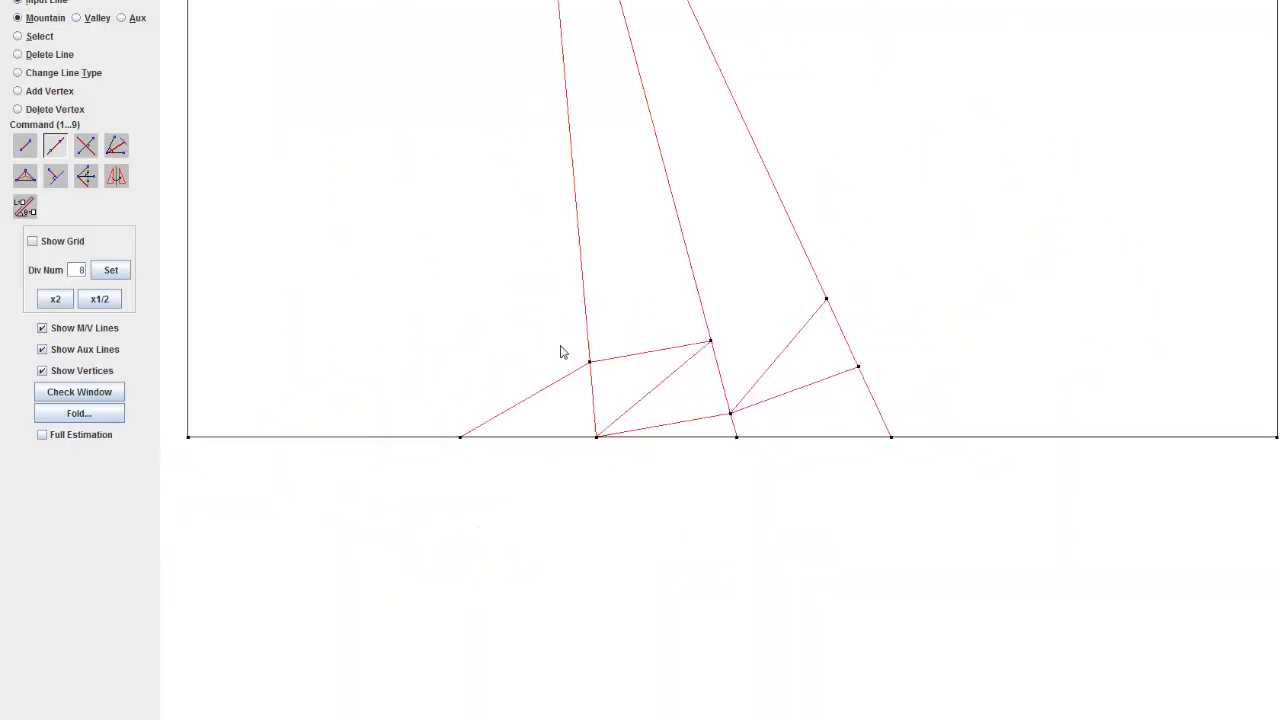
pyautogui.scroll(-8, 570, 288)
pyautogui.moveTo(583, 355); pyautogui.dragTo(619, 476)
pyautogui.scroll(1, 640, 116)
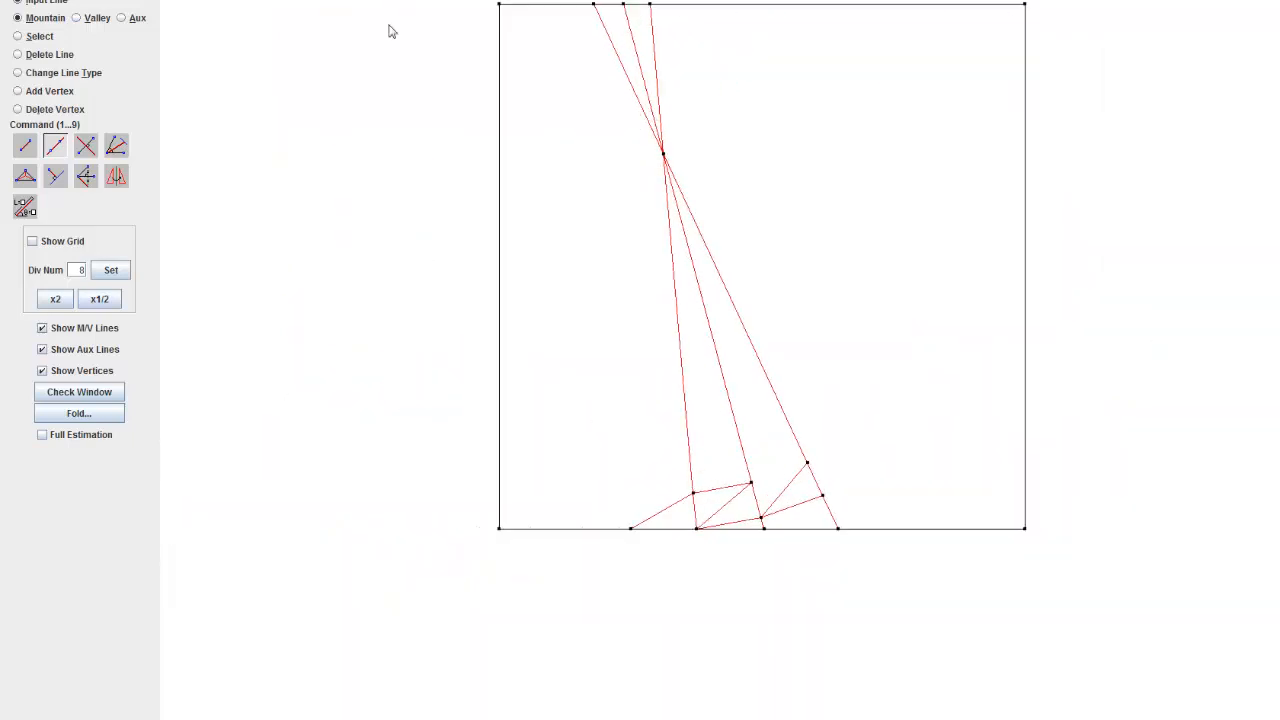
pyautogui.click(50, 54)
pyautogui.click(622, 62)
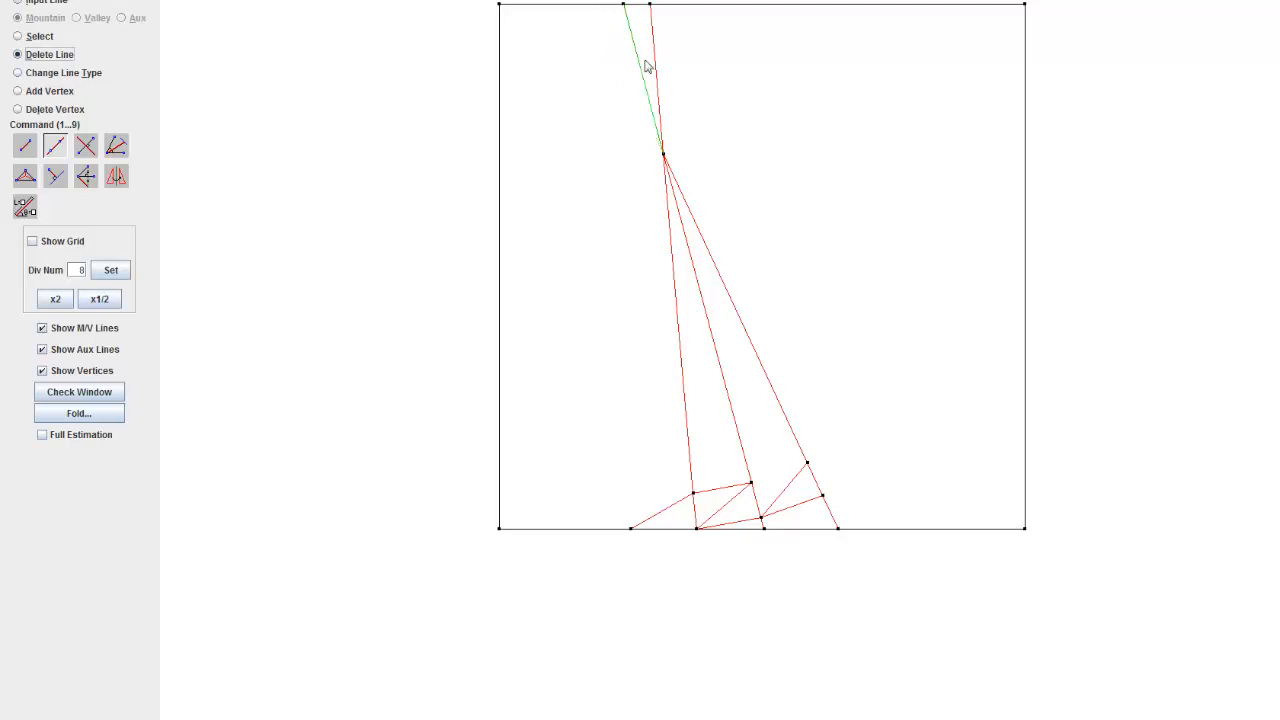
pyautogui.click(644, 65)
pyautogui.click(652, 64)
# Step: Connect the first triangle's lower-left corner to the wedge's tip with a mountain line
pyautogui.press('1')
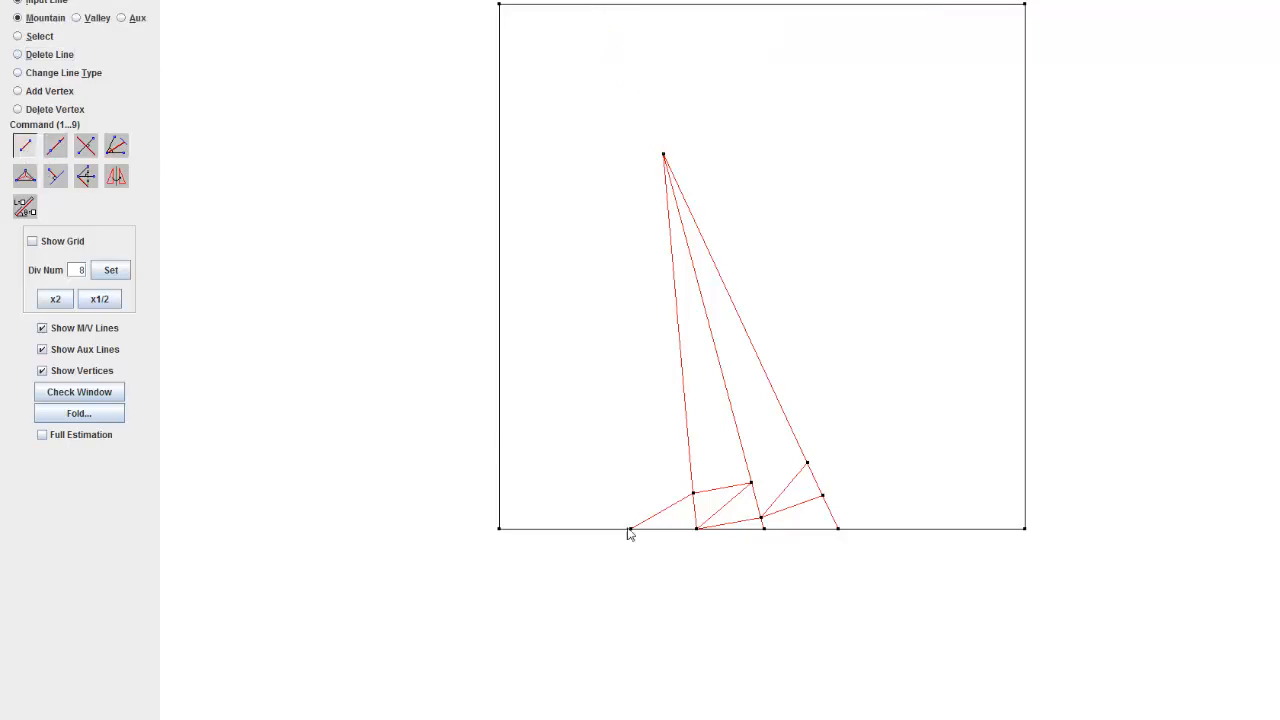
pyautogui.click(647, 501)
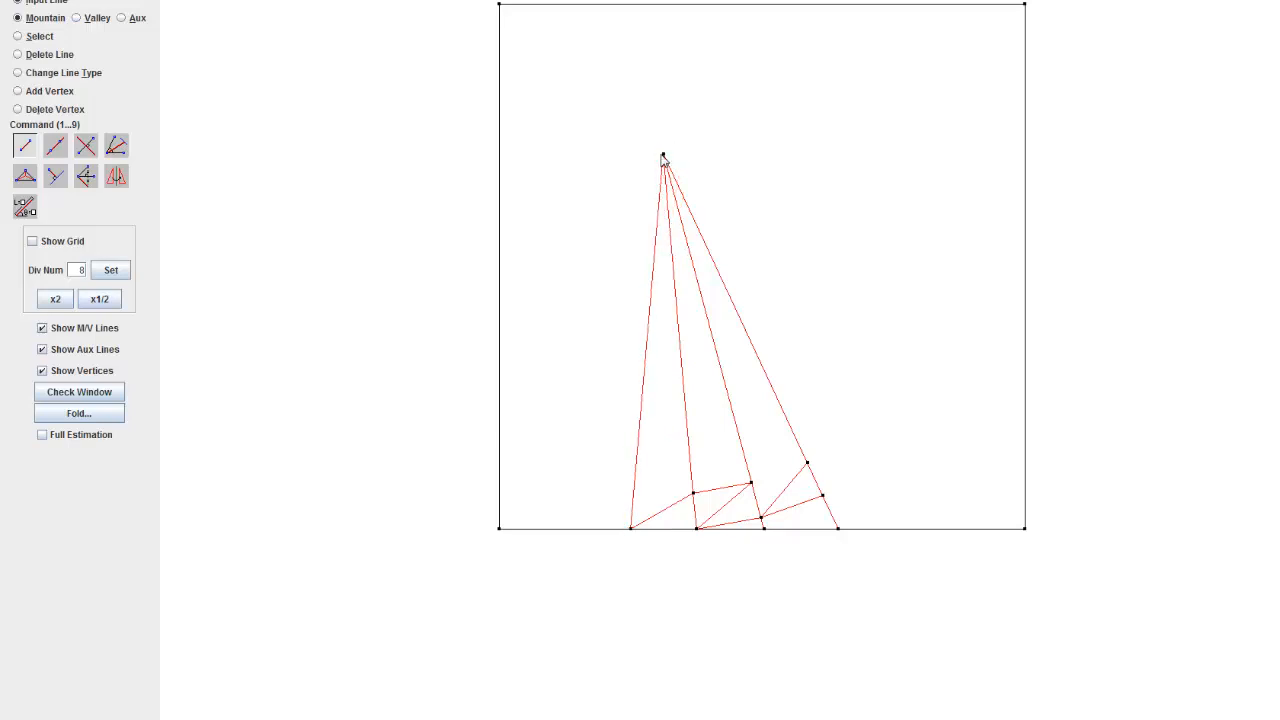
pyautogui.click(663, 156)
# Step: Connect the apexes of the second and third triangles with a mountain line
pyautogui.scroll(12, 734, 538)
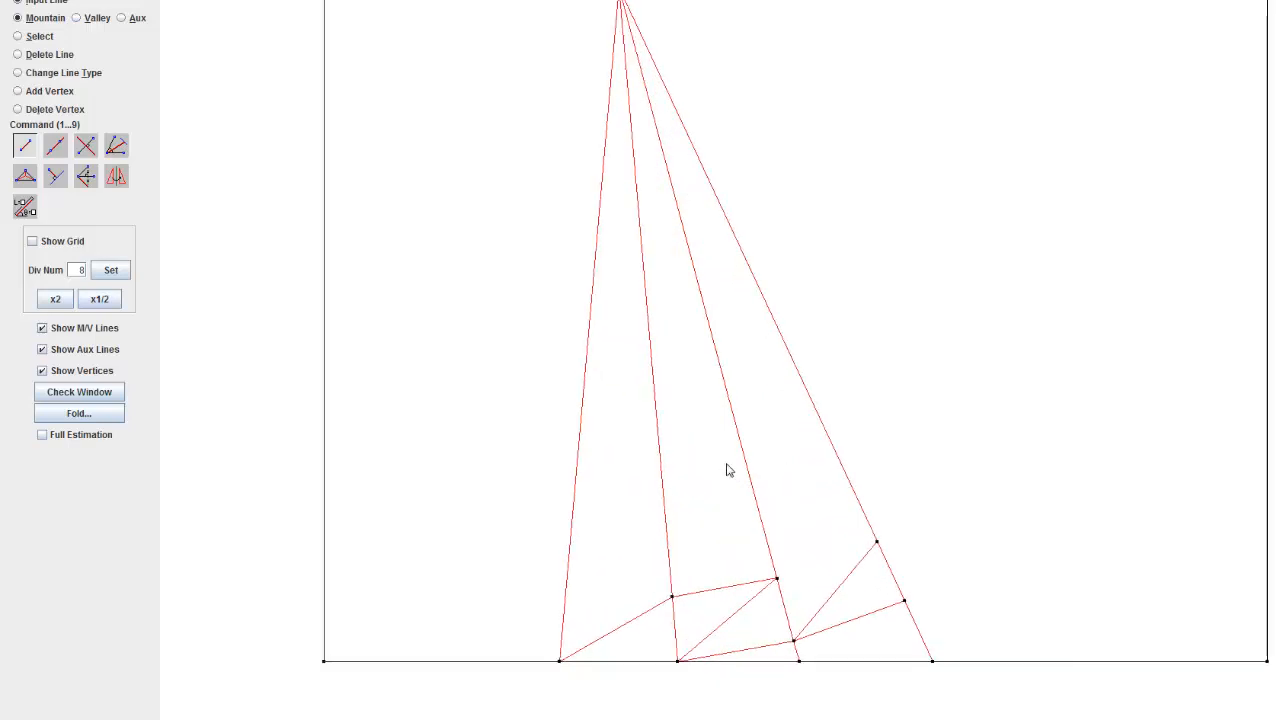
pyautogui.moveTo(726, 464); pyautogui.dragTo(787, 172)
pyautogui.click(838, 285)
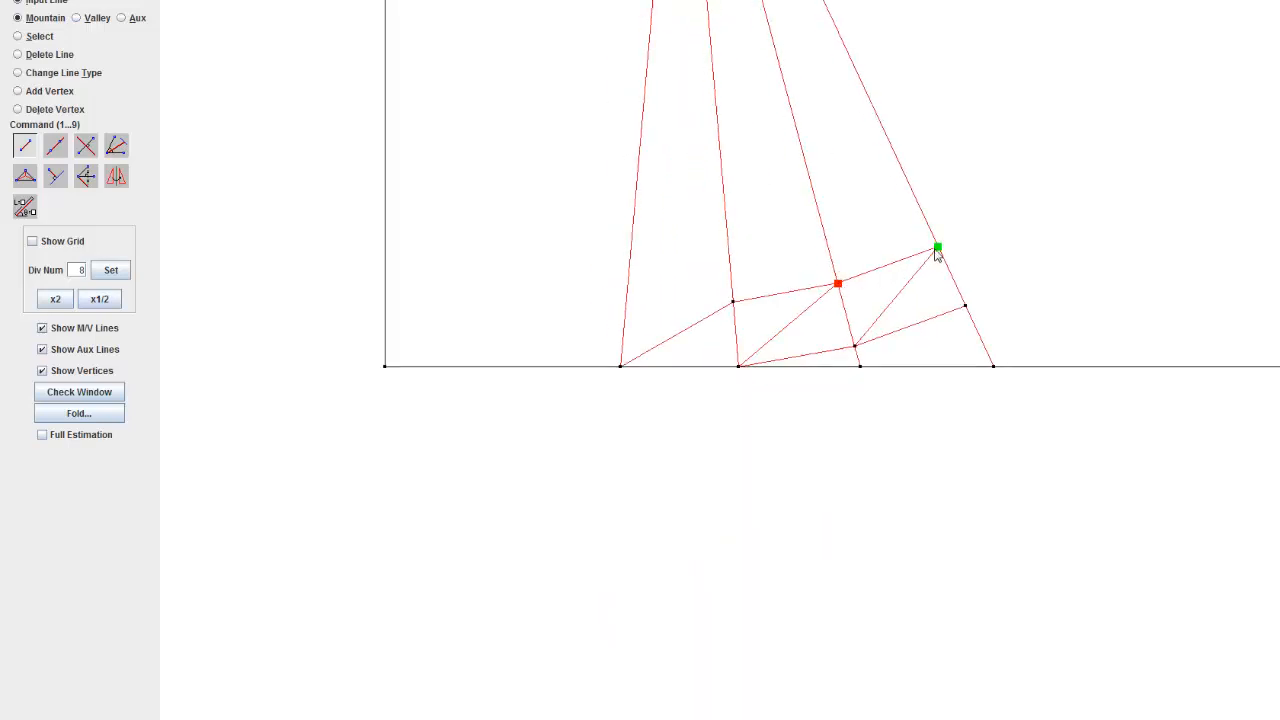
pyautogui.click(937, 247)
# Step: Draw a perpendicular mountain line from the first triangle's apex to the paper's left edge and delete its part outside the wedge
pyautogui.scroll(10, 740, 307)
pyautogui.scroll(1, 686, 308)
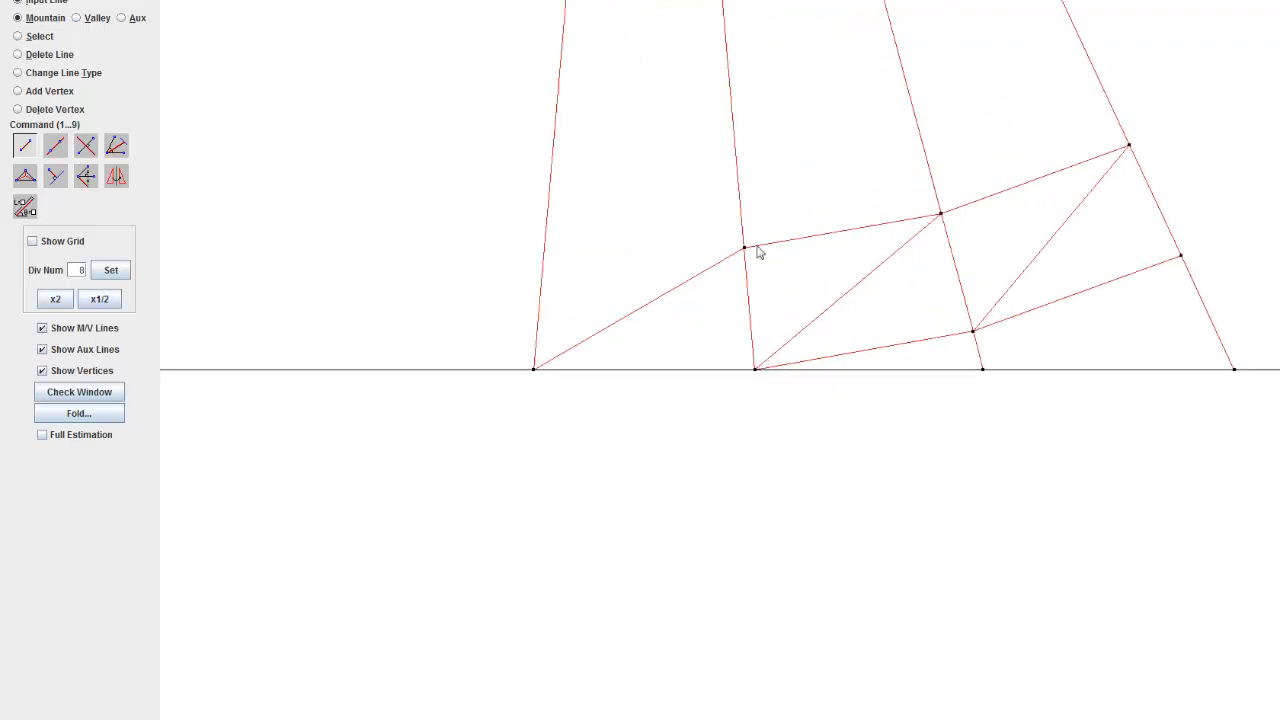
pyautogui.scroll(4, 849, 386)
pyautogui.scroll(2, 940, 286)
pyautogui.moveTo(909, 280); pyautogui.dragTo(761, 362)
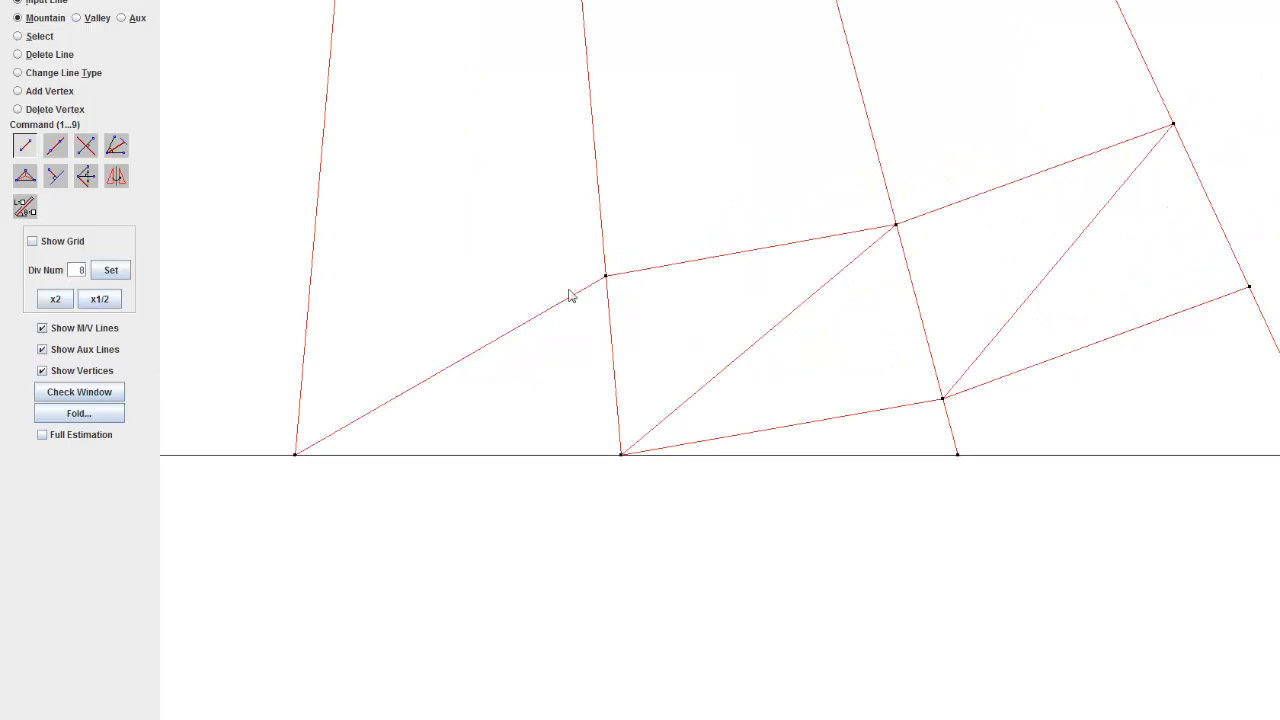
pyautogui.moveTo(569, 295); pyautogui.dragTo(783, 523)
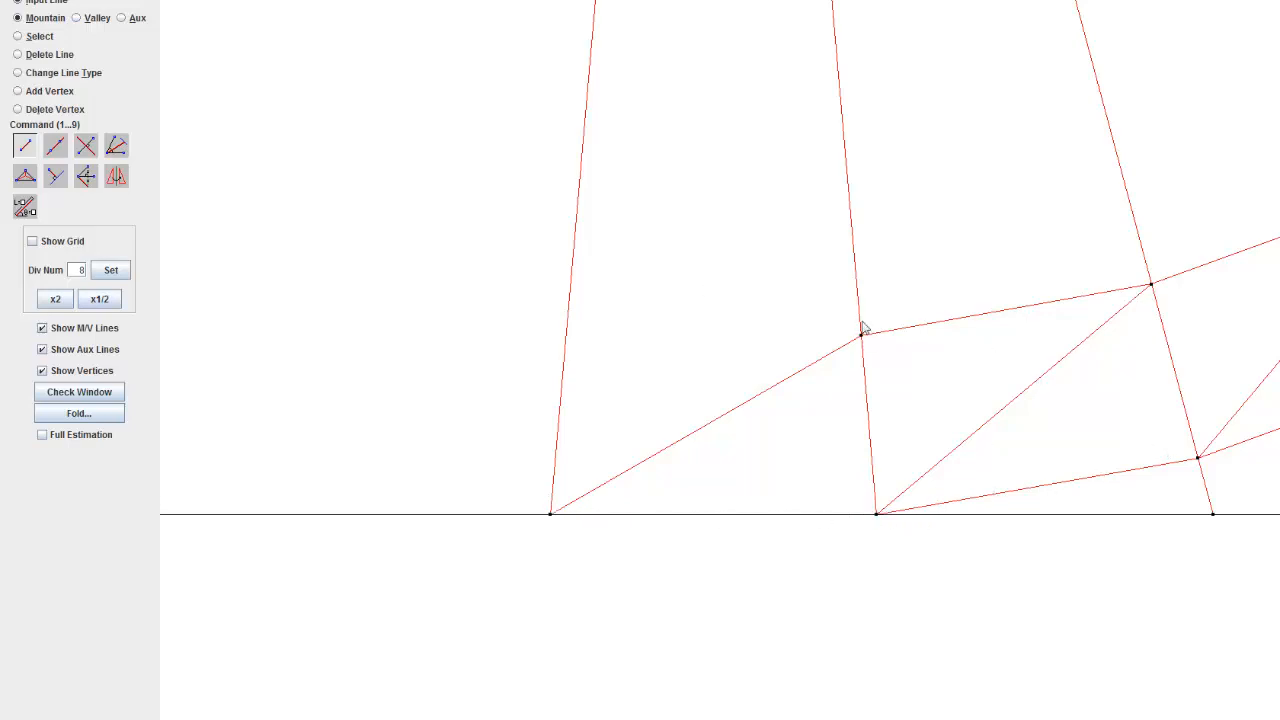
pyautogui.moveTo(826, 459); pyautogui.dragTo(880, 526)
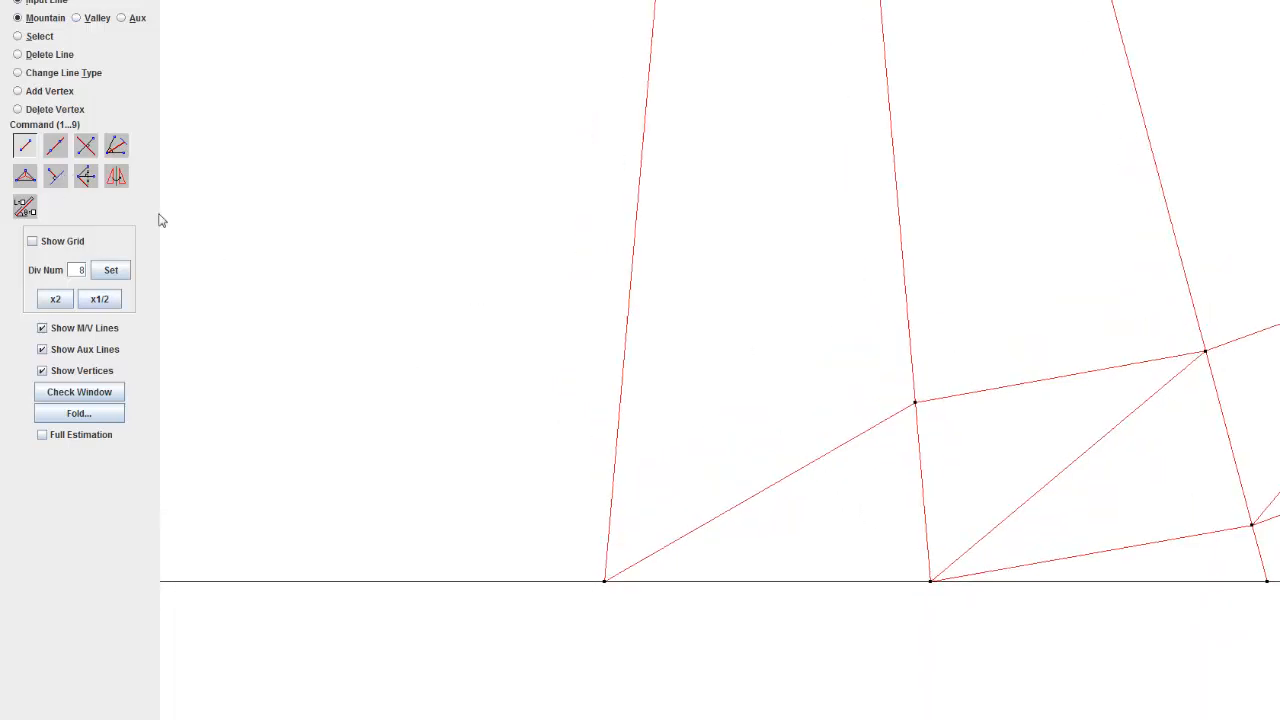
pyautogui.click(55, 182)
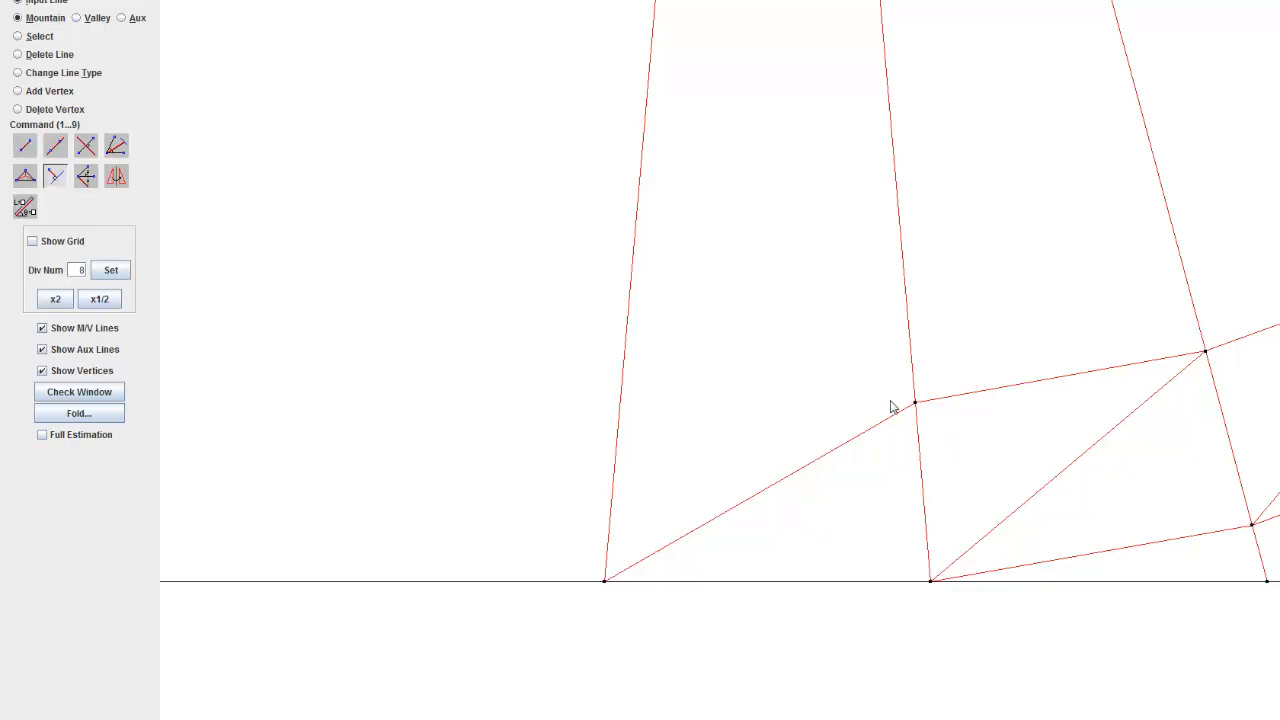
pyautogui.scroll(-4, 634, 523)
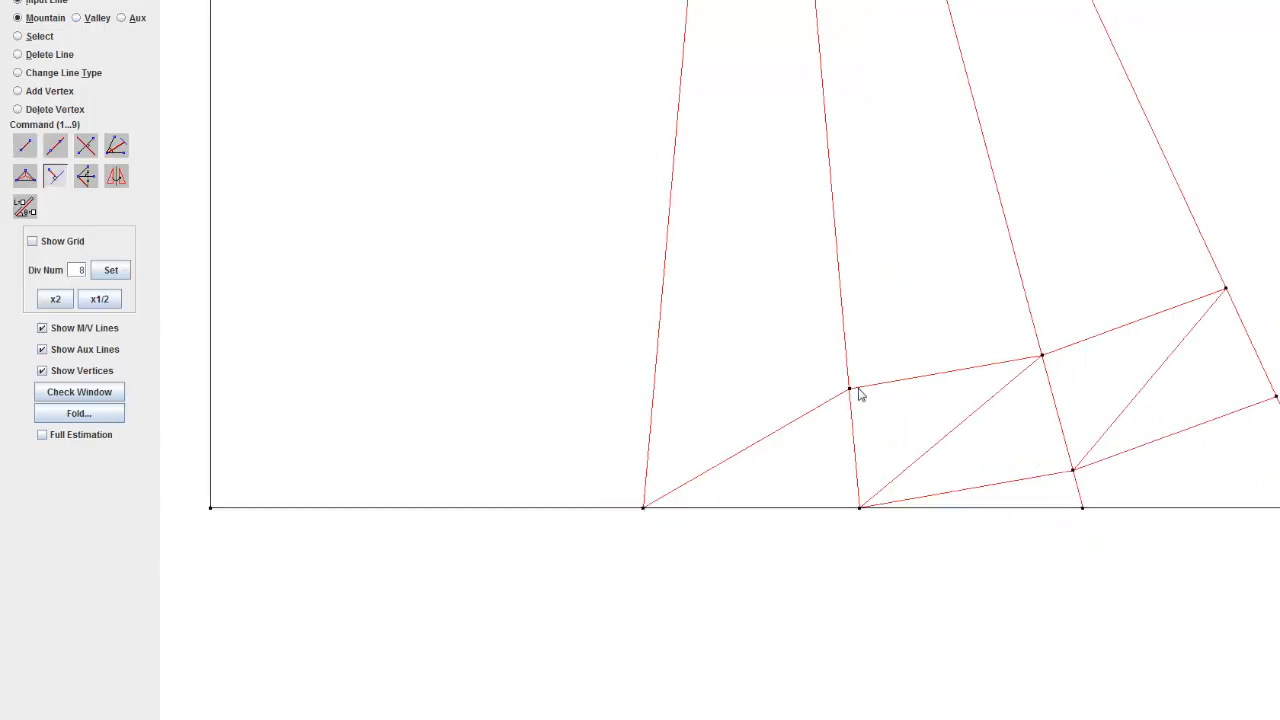
pyautogui.click(850, 389)
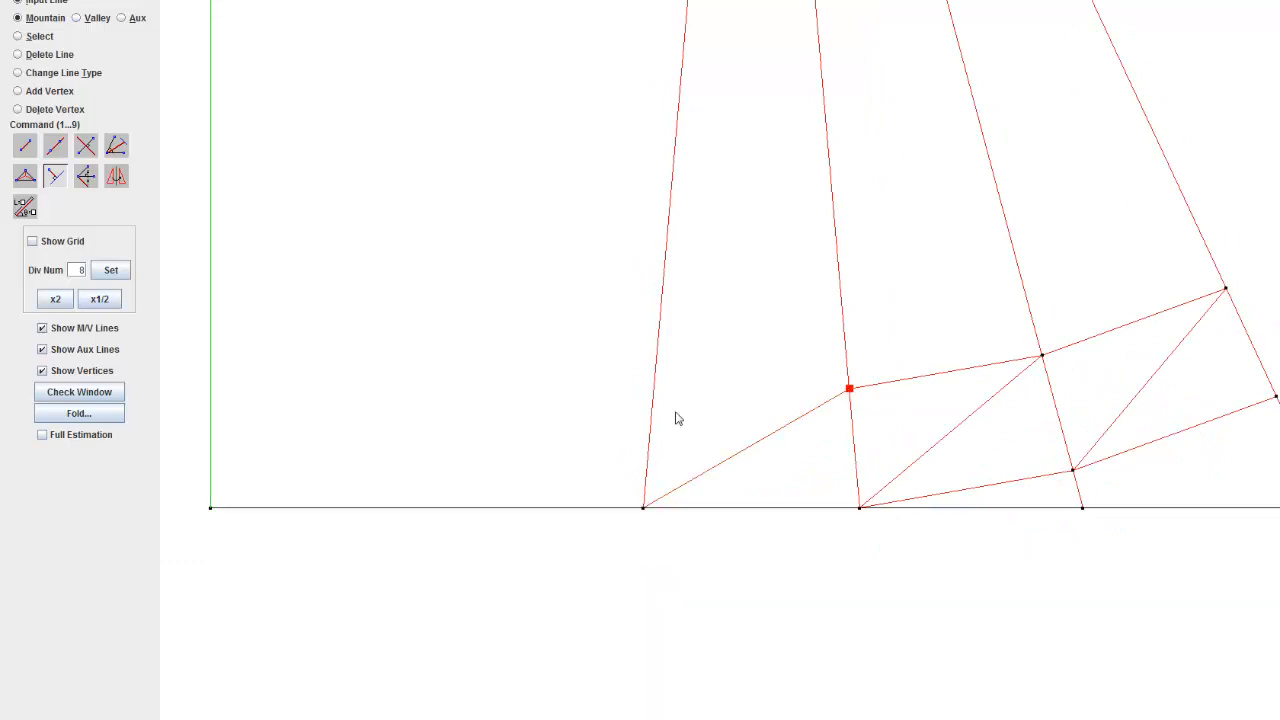
pyautogui.click(180, 374)
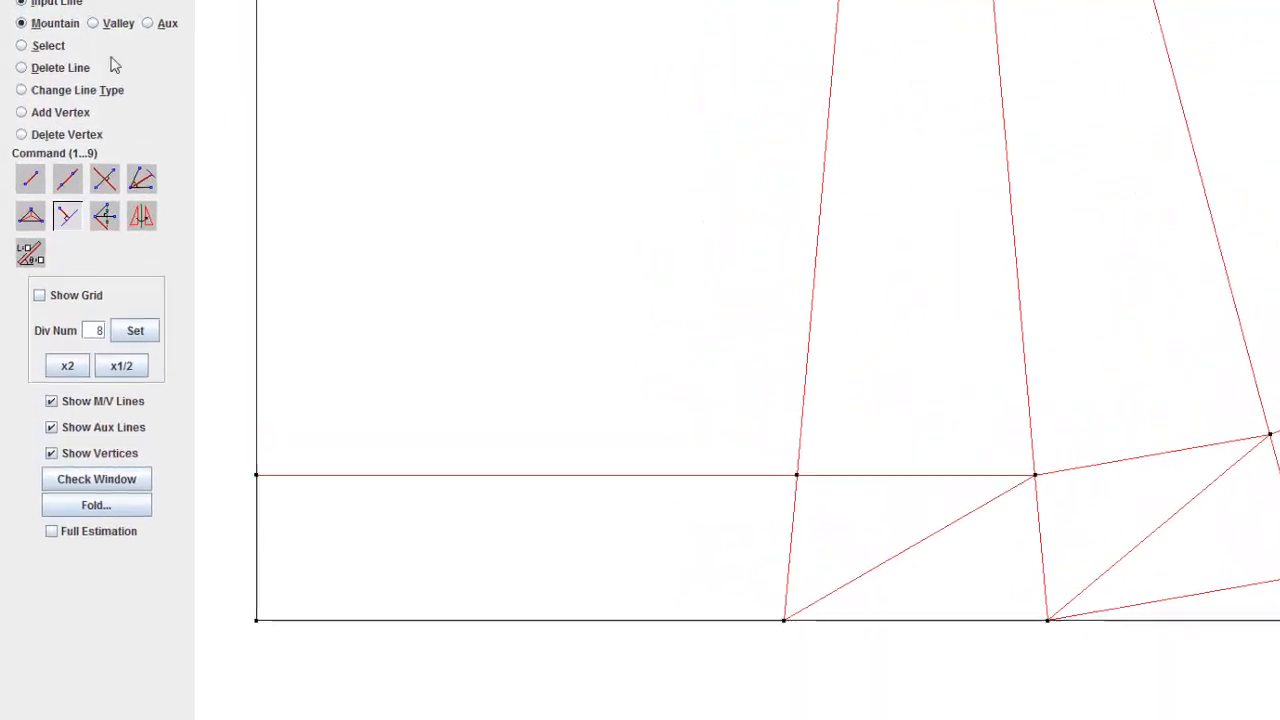
pyautogui.click(50, 69)
pyautogui.click(497, 475)
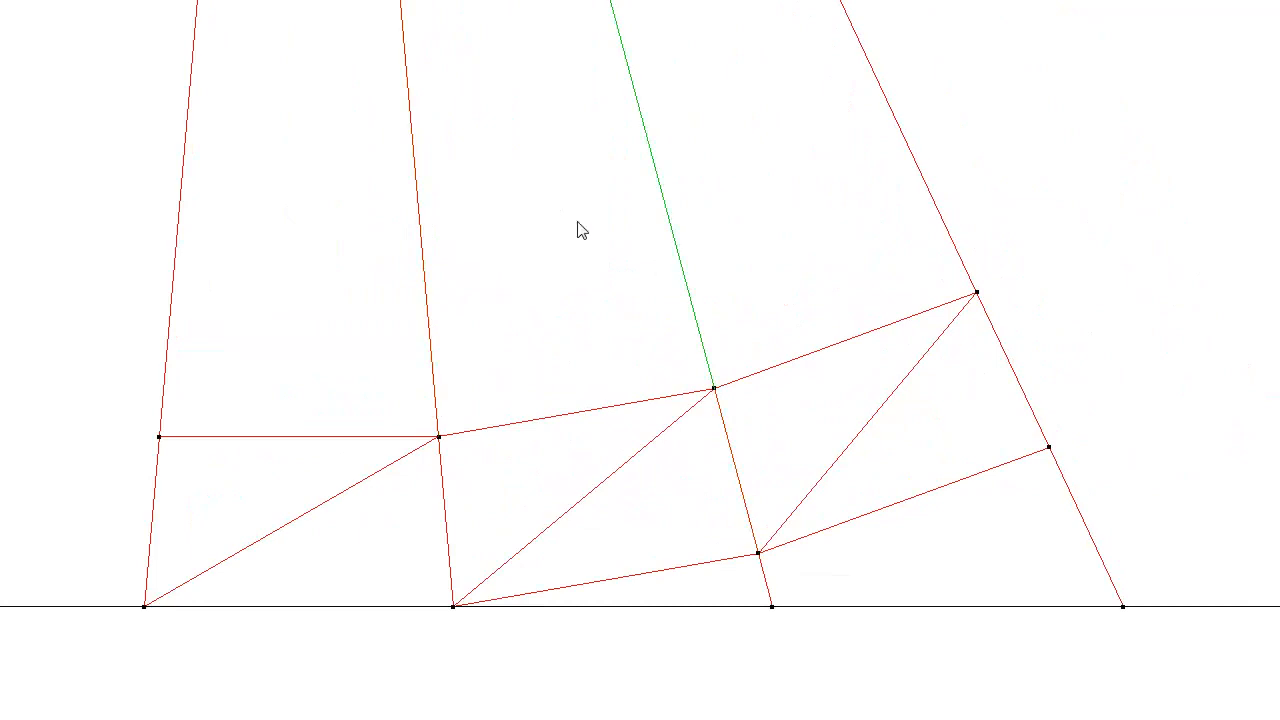
# Step: Examine the finished bottom row of triangles and the horizontal line above the first triangle
pyautogui.scroll(-7, 630, 460)
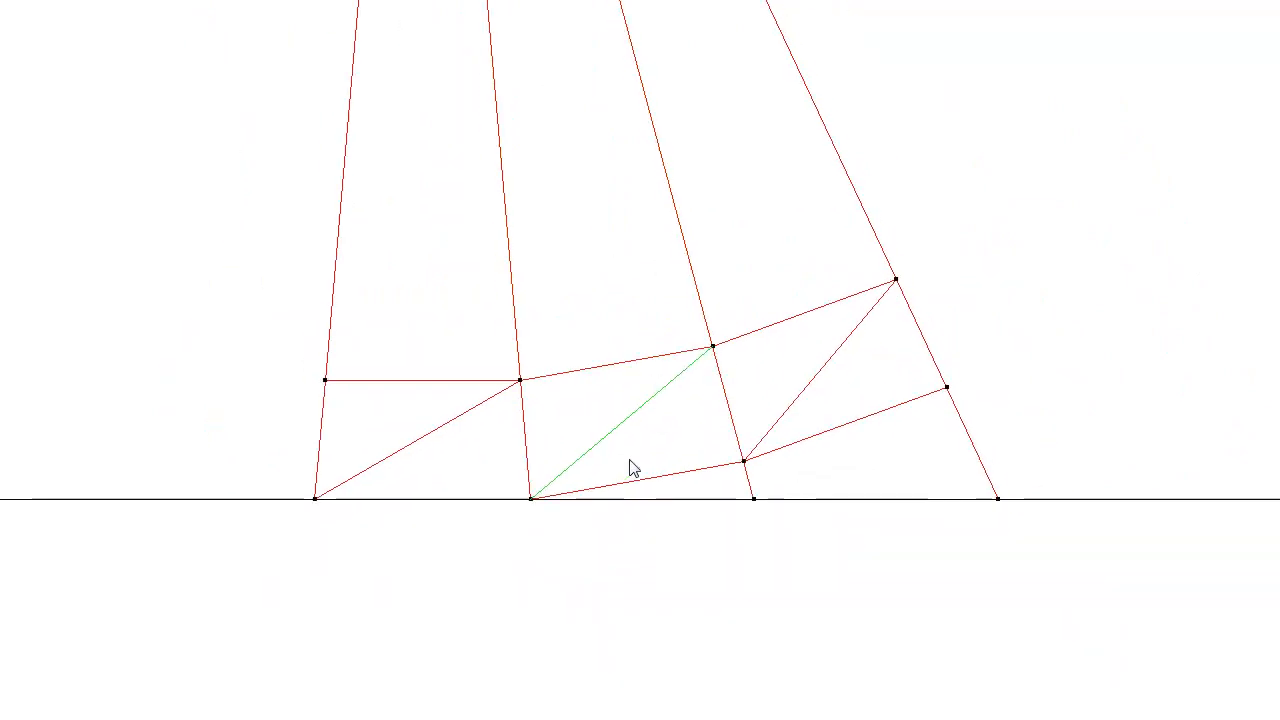
pyautogui.scroll(5, 622, 441)
pyautogui.scroll(7, 436, 362)
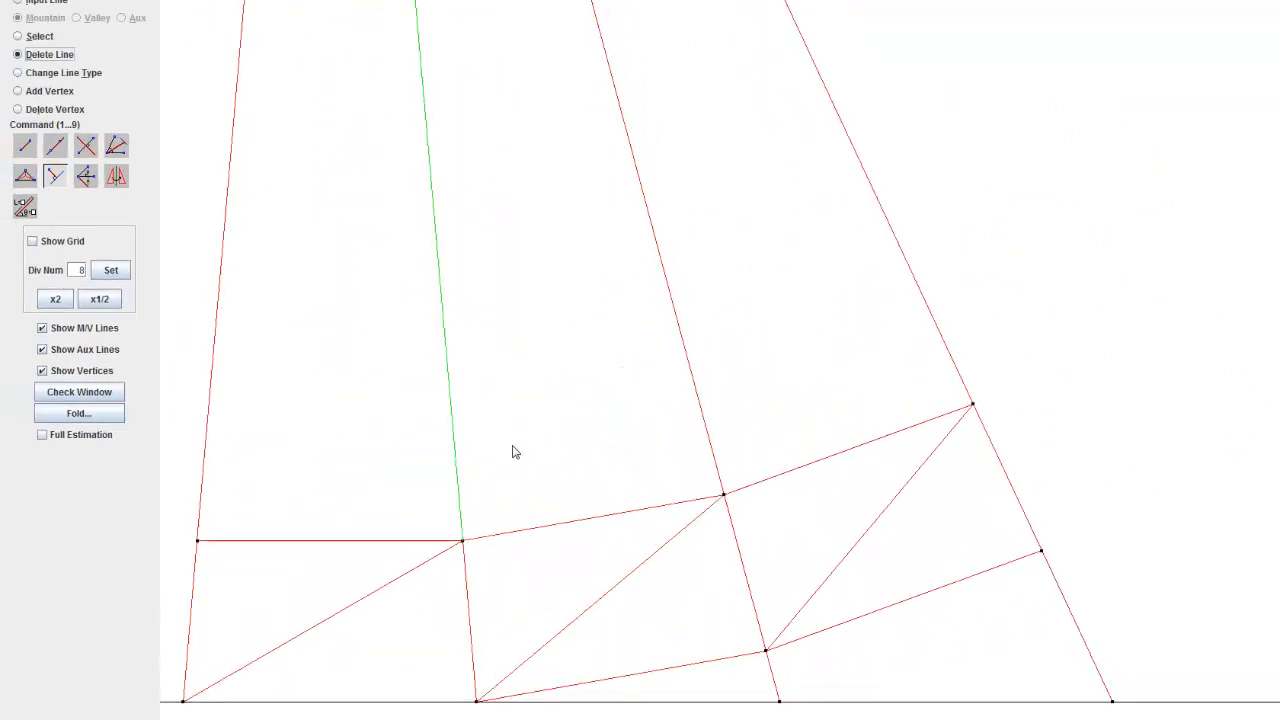
pyautogui.moveTo(512, 452); pyautogui.dragTo(577, 260)
pyautogui.scroll(6, 757, 349)
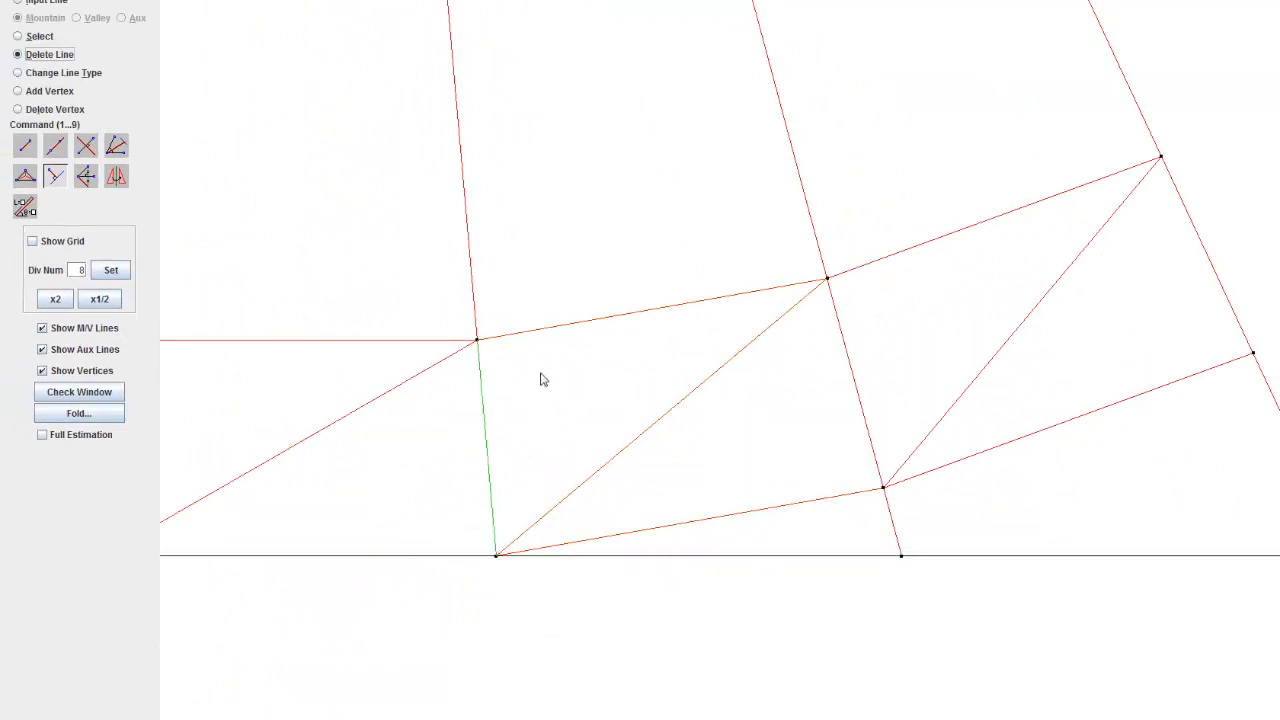
pyautogui.moveTo(758, 361); pyautogui.dragTo(1104, 467)
pyautogui.scroll(-8, 789, 424)
pyautogui.scroll(10, 642, 492)
pyautogui.moveTo(699, 410); pyautogui.dragTo(704, 380)
pyautogui.scroll(3, 704, 387)
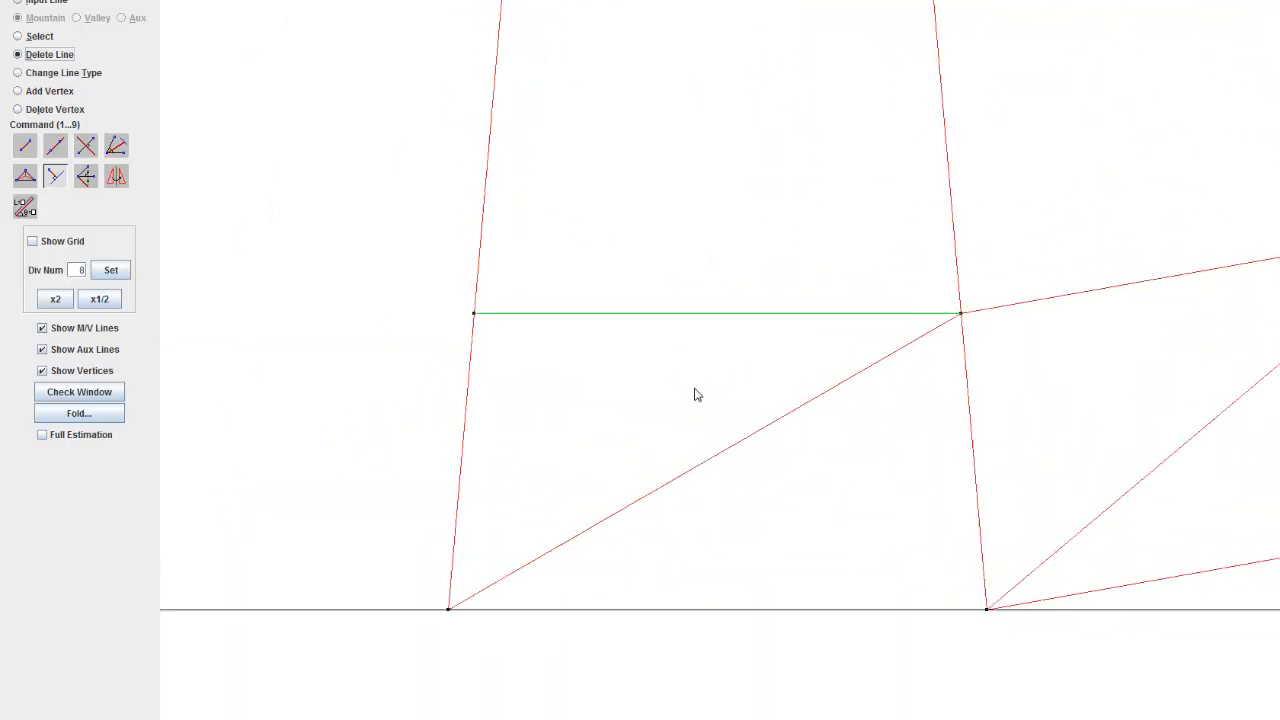
pyautogui.moveTo(560, 292); pyautogui.dragTo(466, 440)
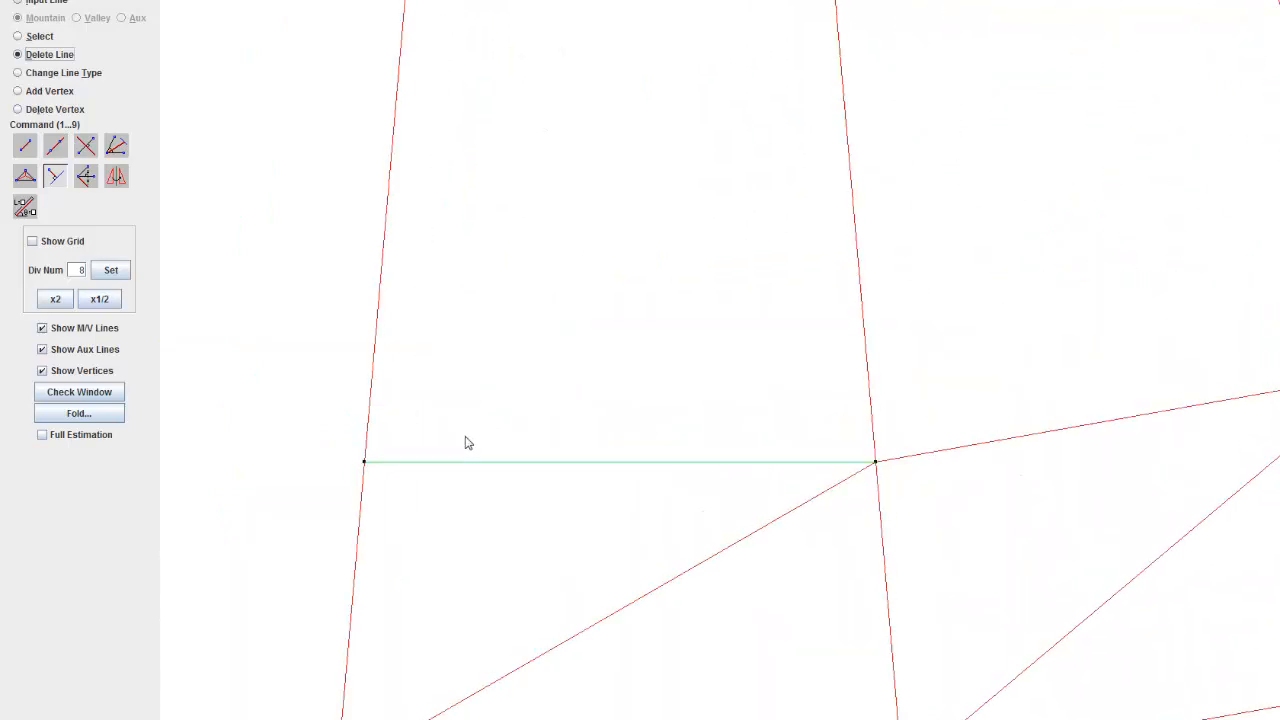
# Step: Draw a mountain line at a 30° angle from the horizontal line's left end, length 54.959, and delete its part past the strip's right side
pyautogui.scroll(-4, 476, 436)
pyautogui.click(28, 209)
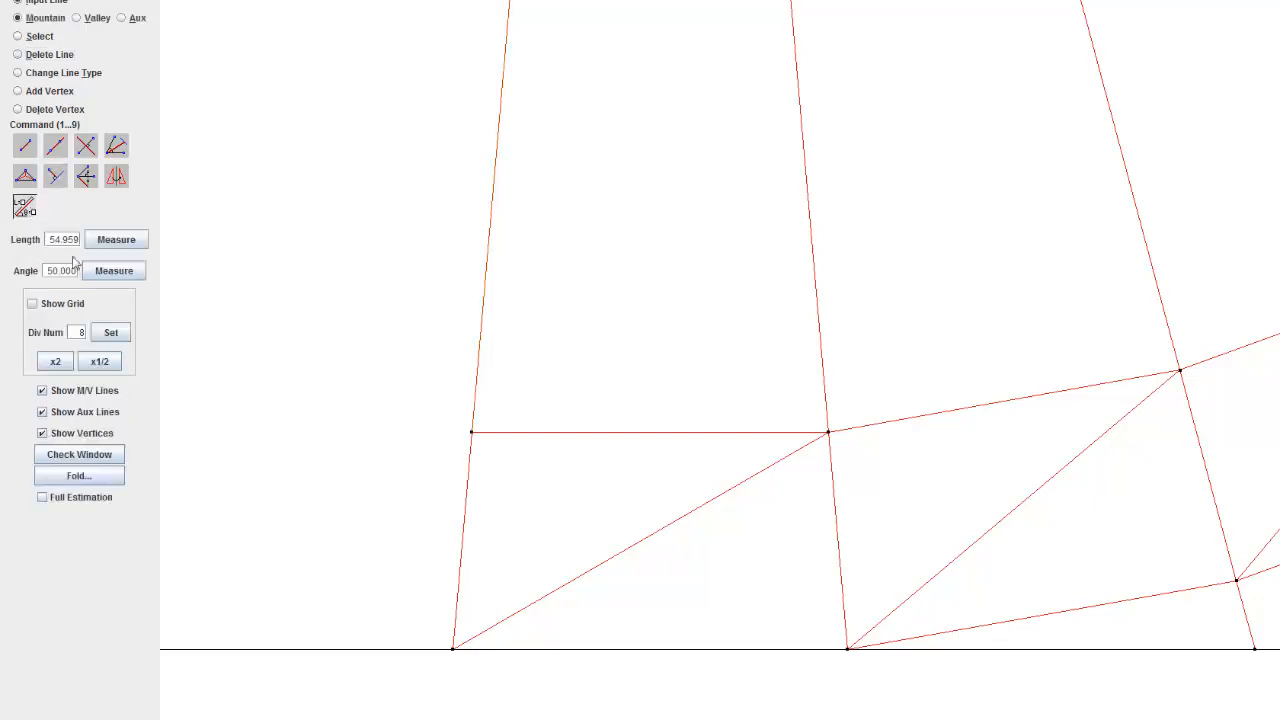
pyautogui.doubleClick(68, 270)
pyautogui.write('3')
pyautogui.moveTo(720, 458); pyautogui.dragTo(541, 450)
pyautogui.moveTo(305, 392); pyautogui.dragTo(531, 451)
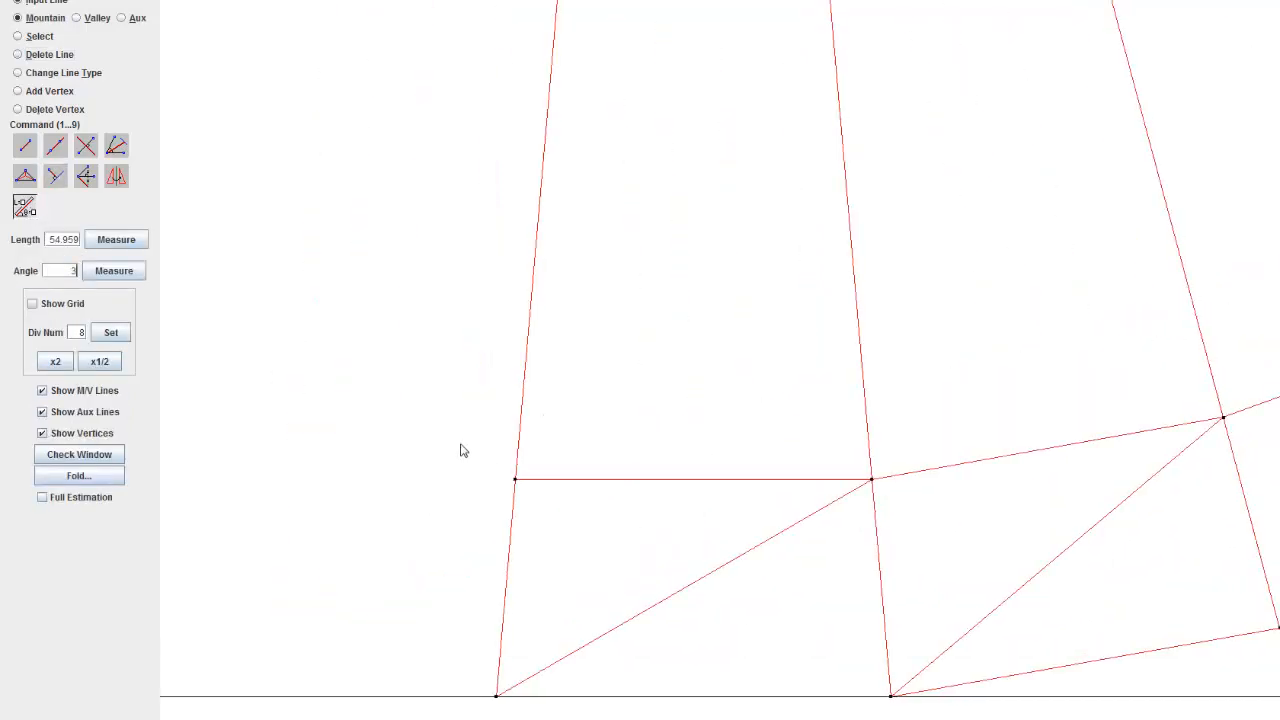
pyautogui.write('0')
pyautogui.click(114, 274)
pyautogui.click(494, 704)
pyautogui.click(516, 479)
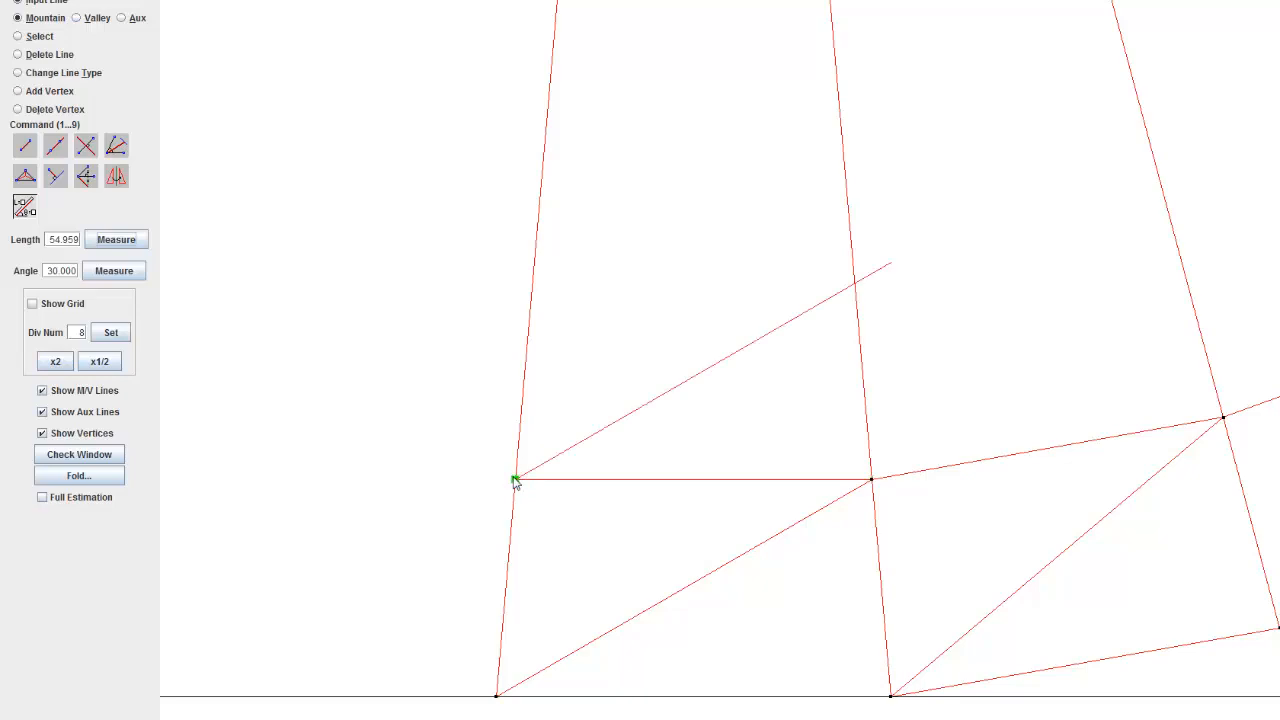
pyautogui.click(62, 56)
pyautogui.click(882, 285)
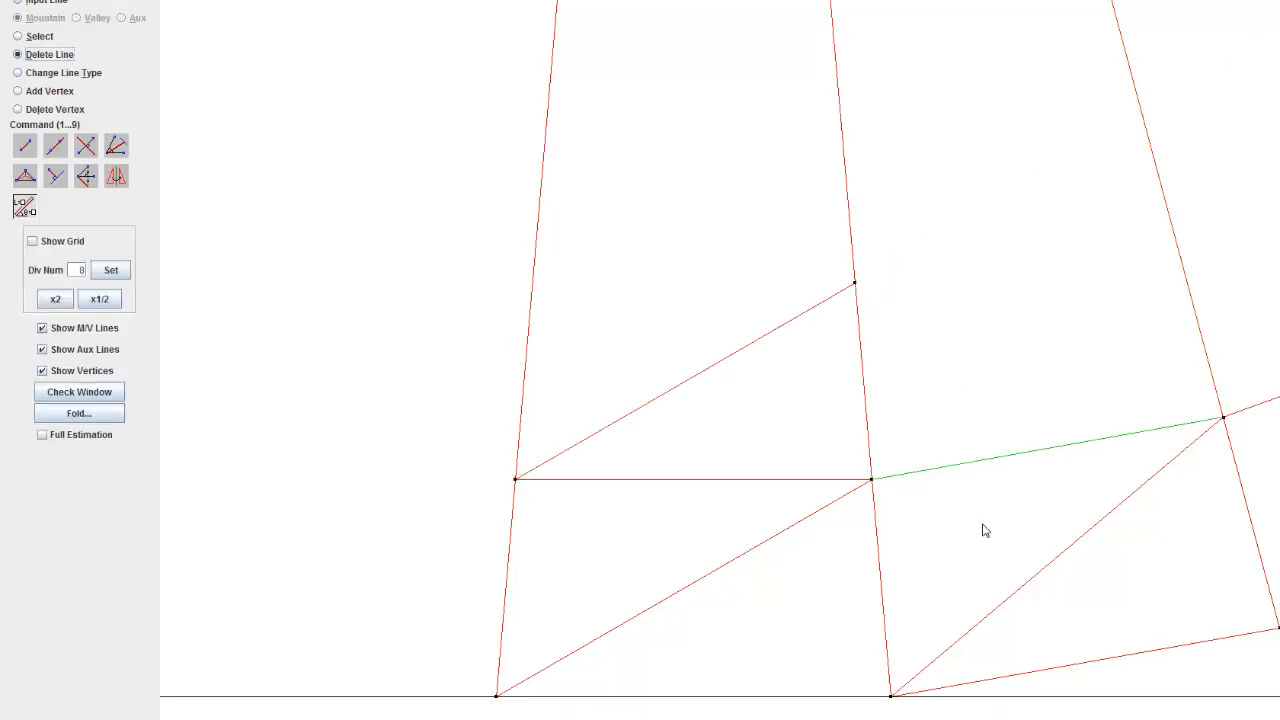
# Step: Copy the horizontal line to the upper end of the new diagonal and delete the part sticking out of the wedge
pyautogui.moveTo(983, 528); pyautogui.dragTo(937, 626)
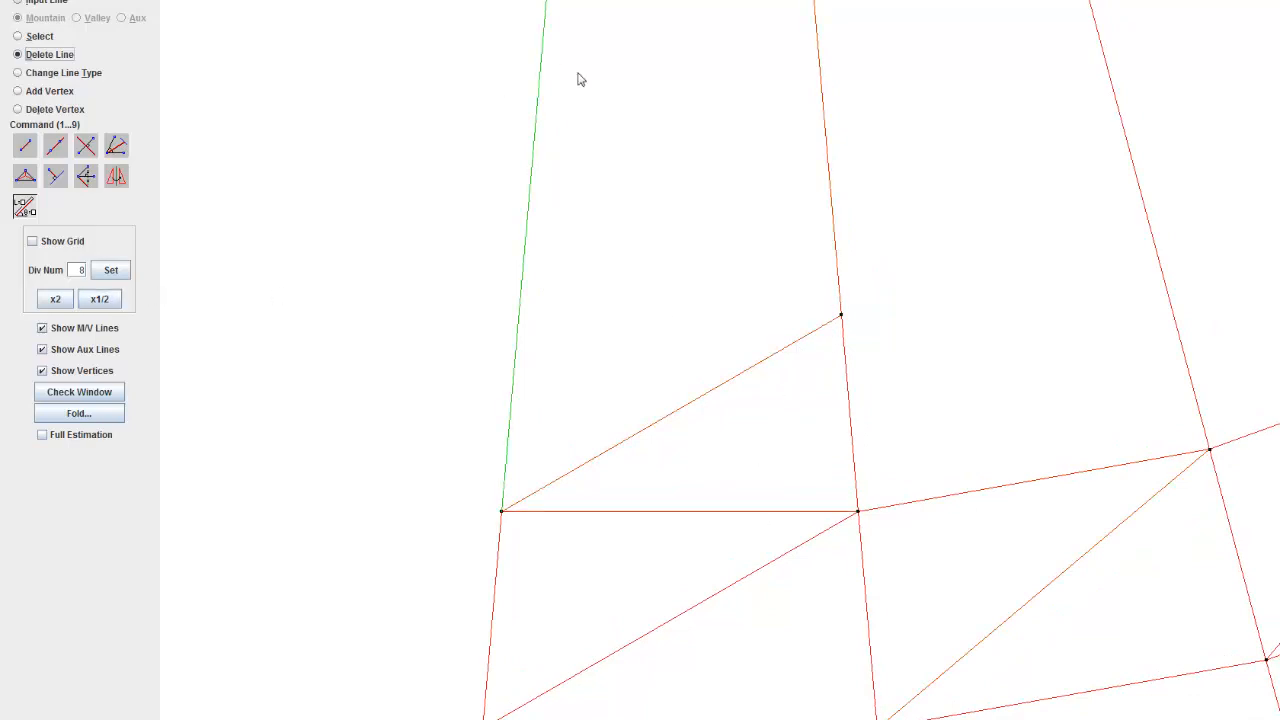
pyautogui.moveTo(694, 332); pyautogui.dragTo(562, 229)
pyautogui.scroll(-6, 560, 229)
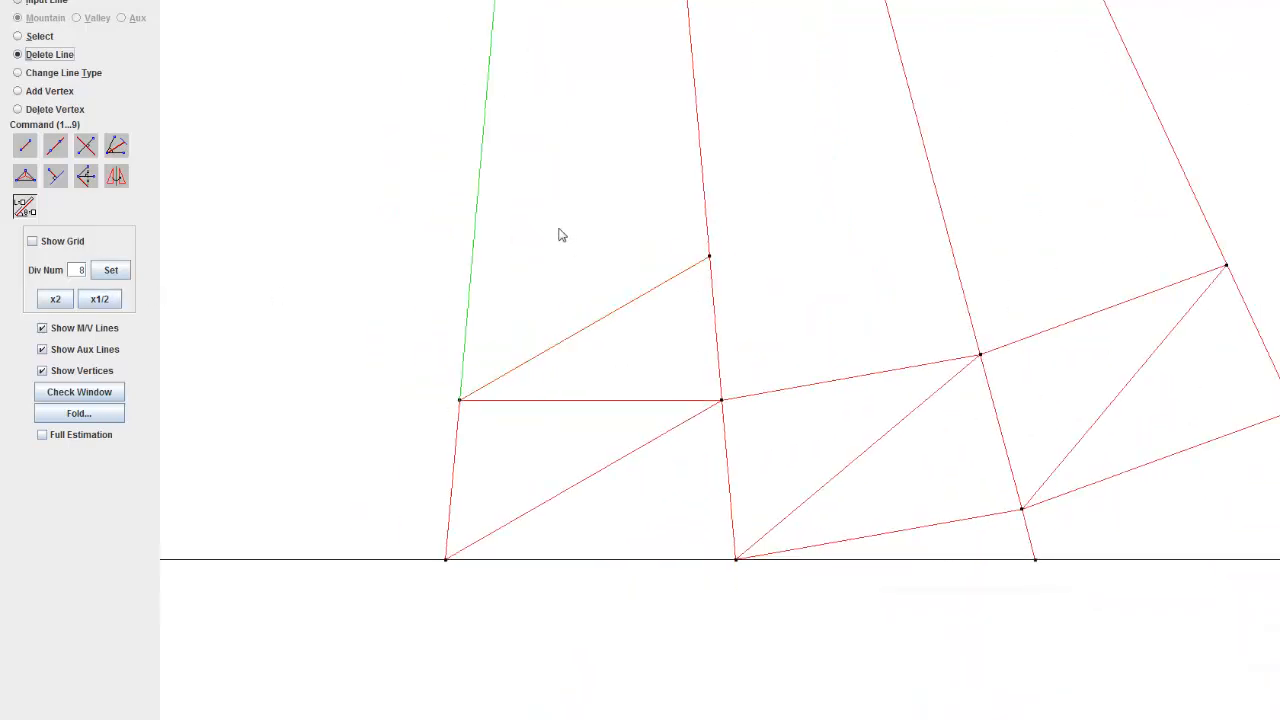
pyautogui.scroll(-3, 565, 238)
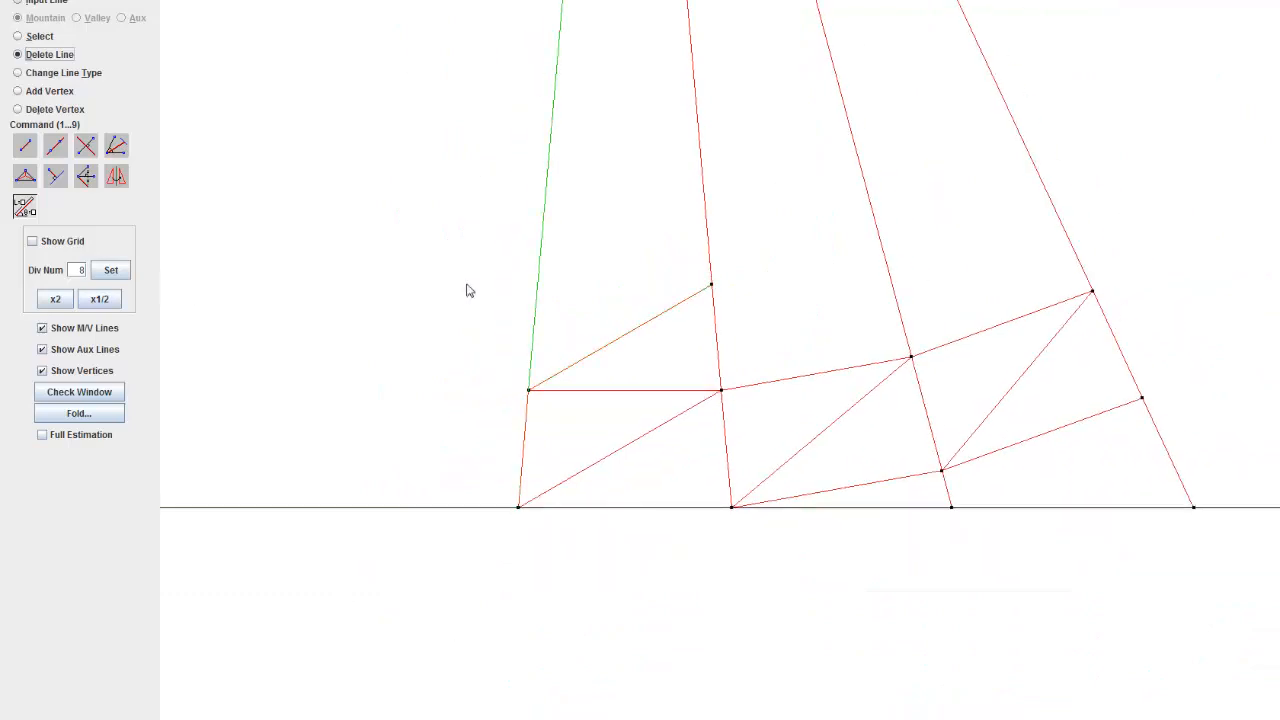
pyautogui.scroll(3, 466, 290)
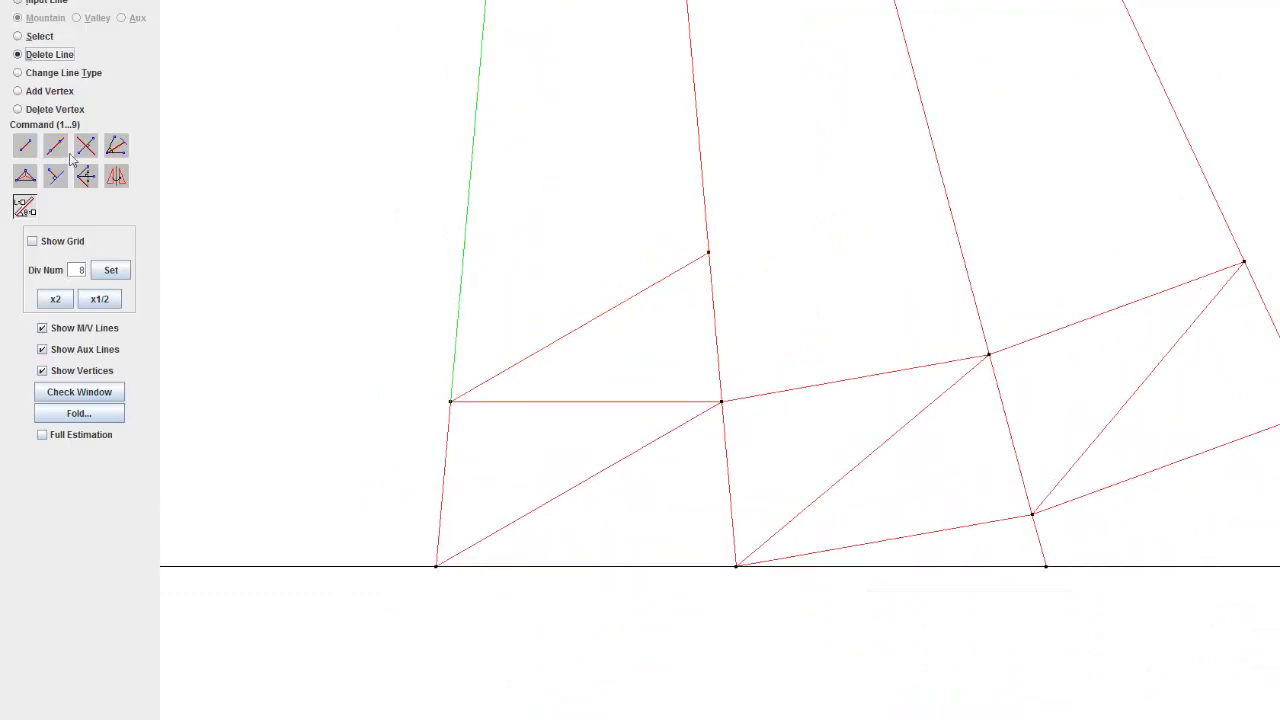
pyautogui.click(19, 37)
pyautogui.scroll(2, 449, 303)
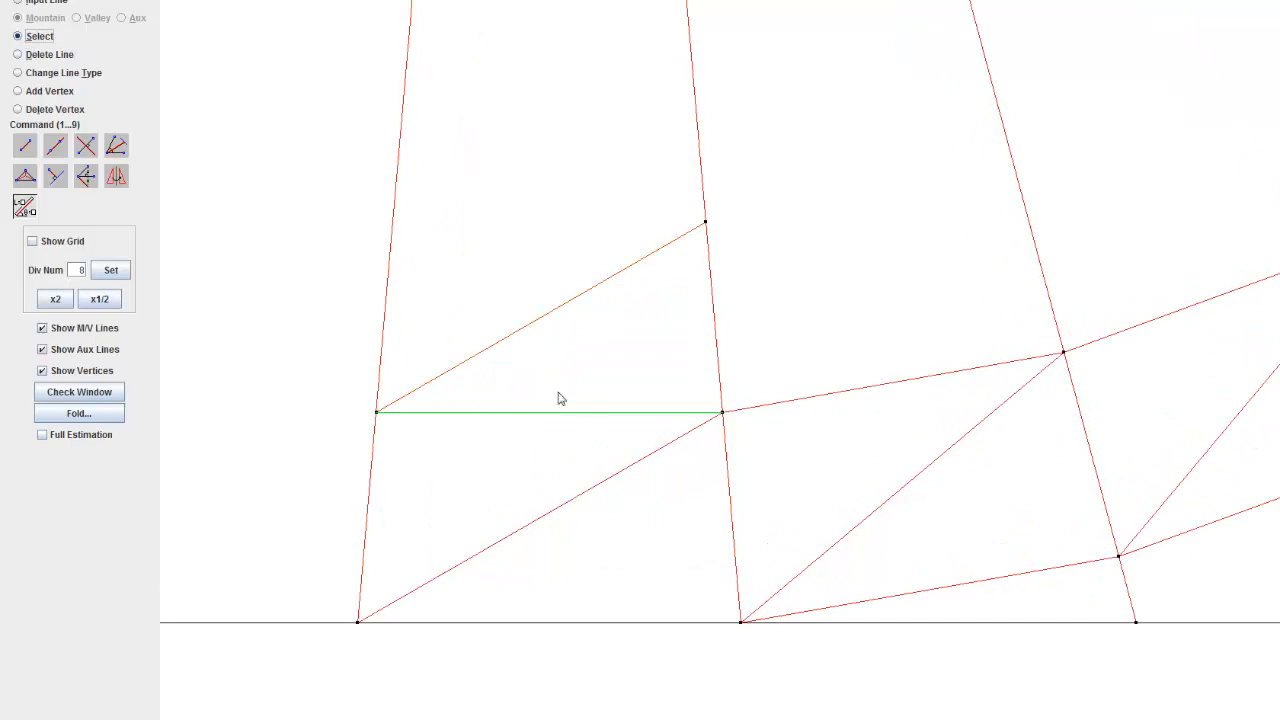
pyautogui.click(583, 341)
pyautogui.click(706, 223)
pyautogui.click(50, 55)
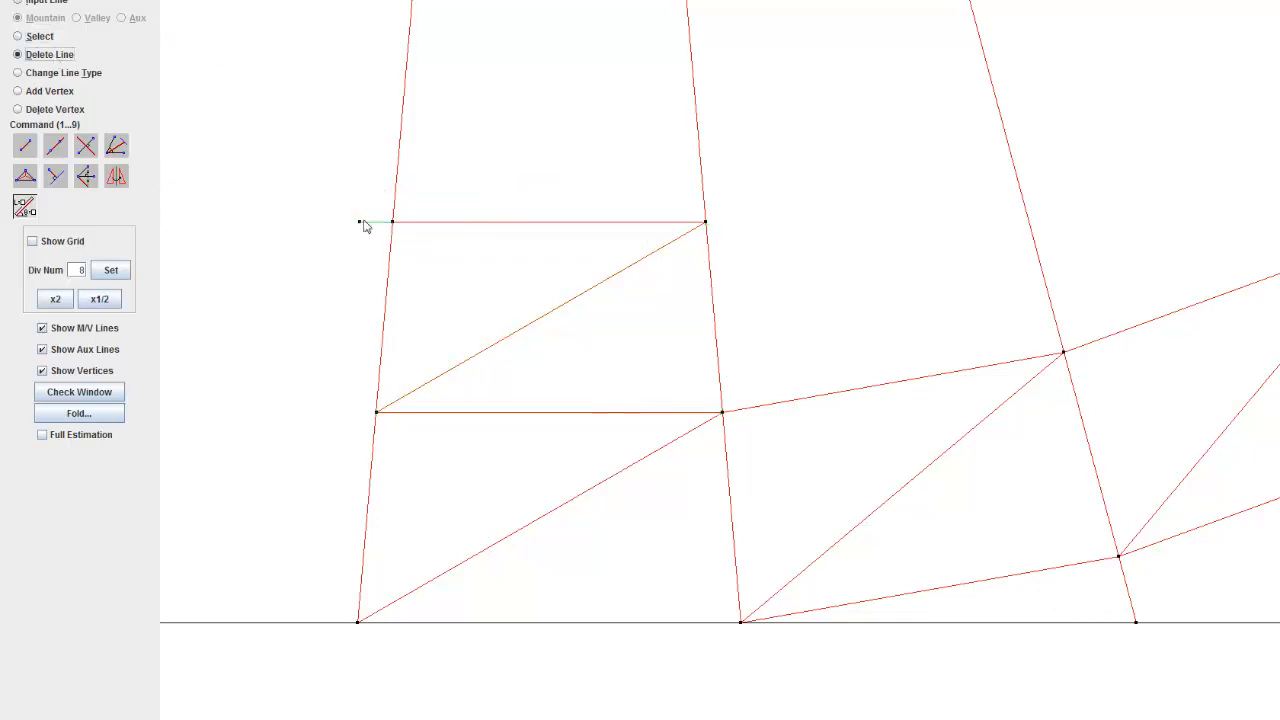
pyautogui.click(370, 227)
# Step: Set the line type change to go from any type (-) to Flip
pyautogui.moveTo(406, 197); pyautogui.dragTo(494, 381)
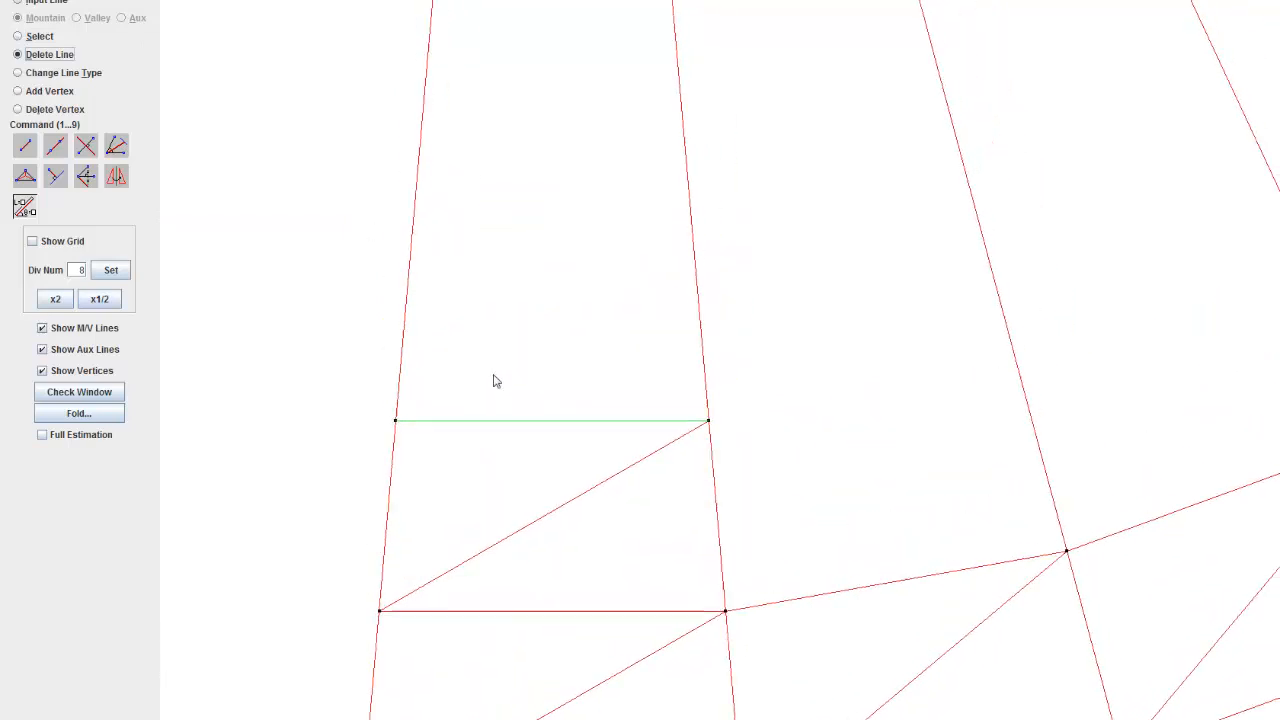
pyautogui.scroll(-5, 560, 399)
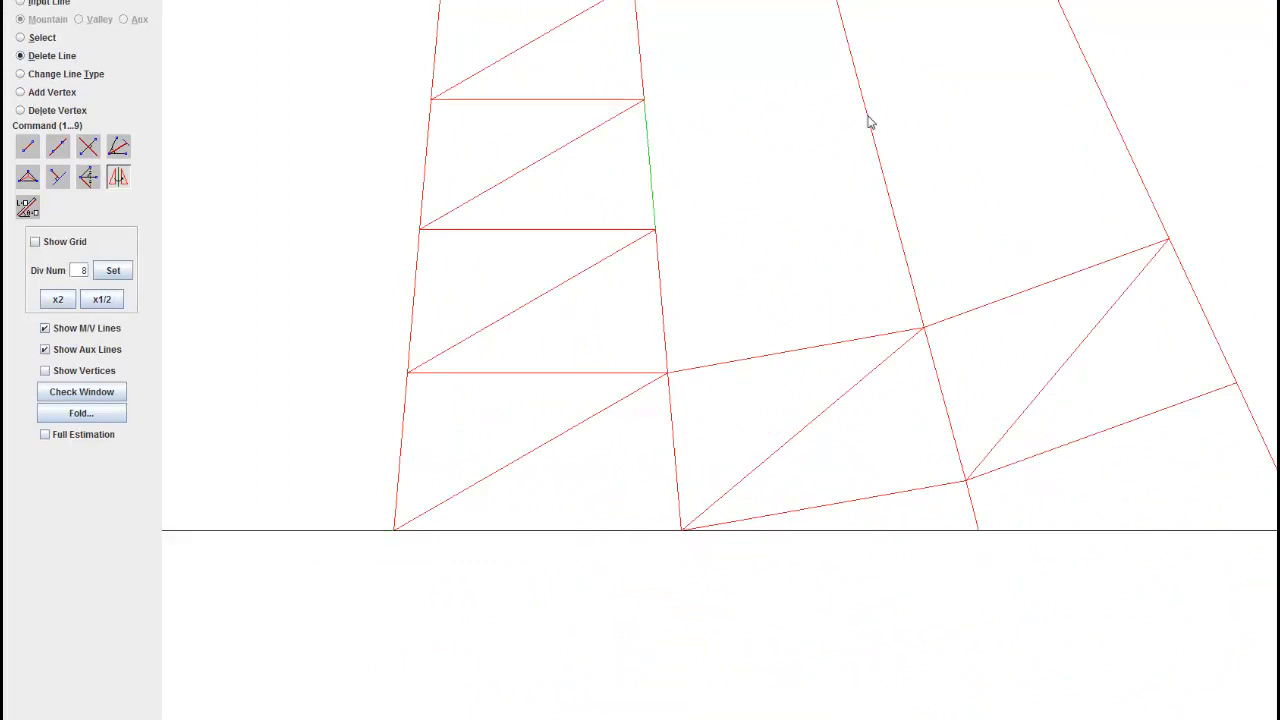
pyautogui.moveTo(543, 315); pyautogui.dragTo(497, 373)
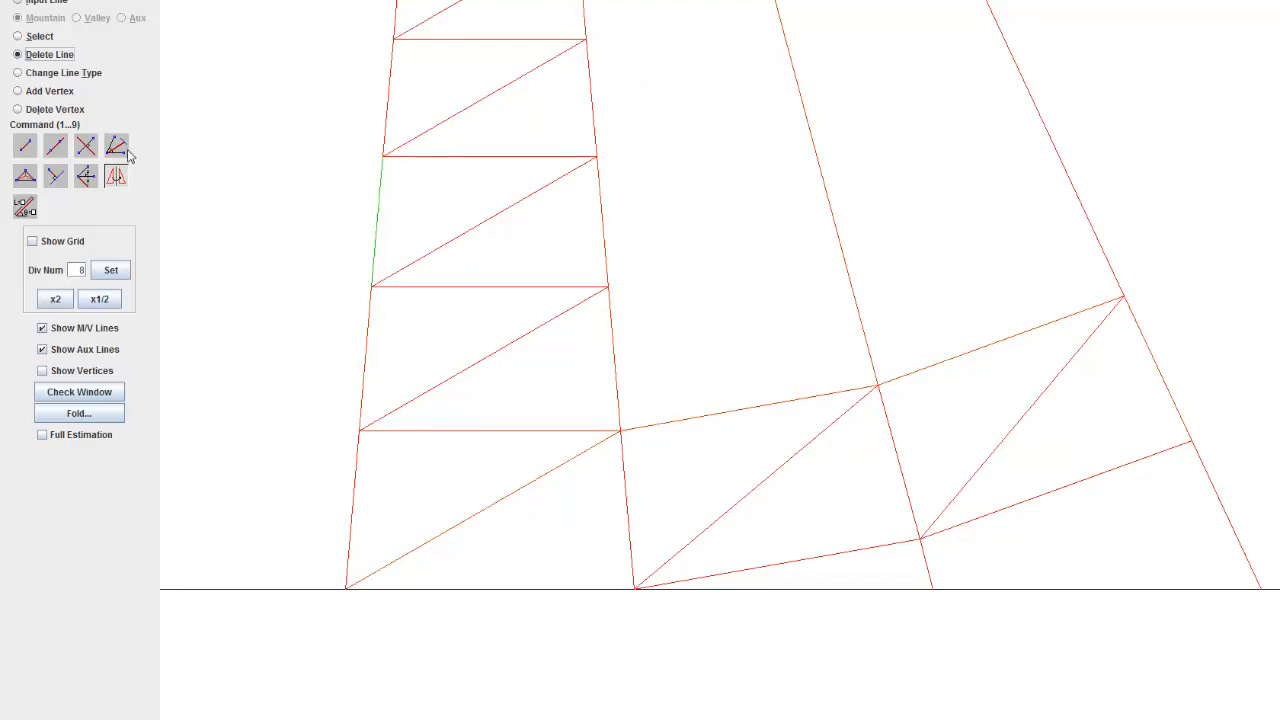
pyautogui.click(62, 74)
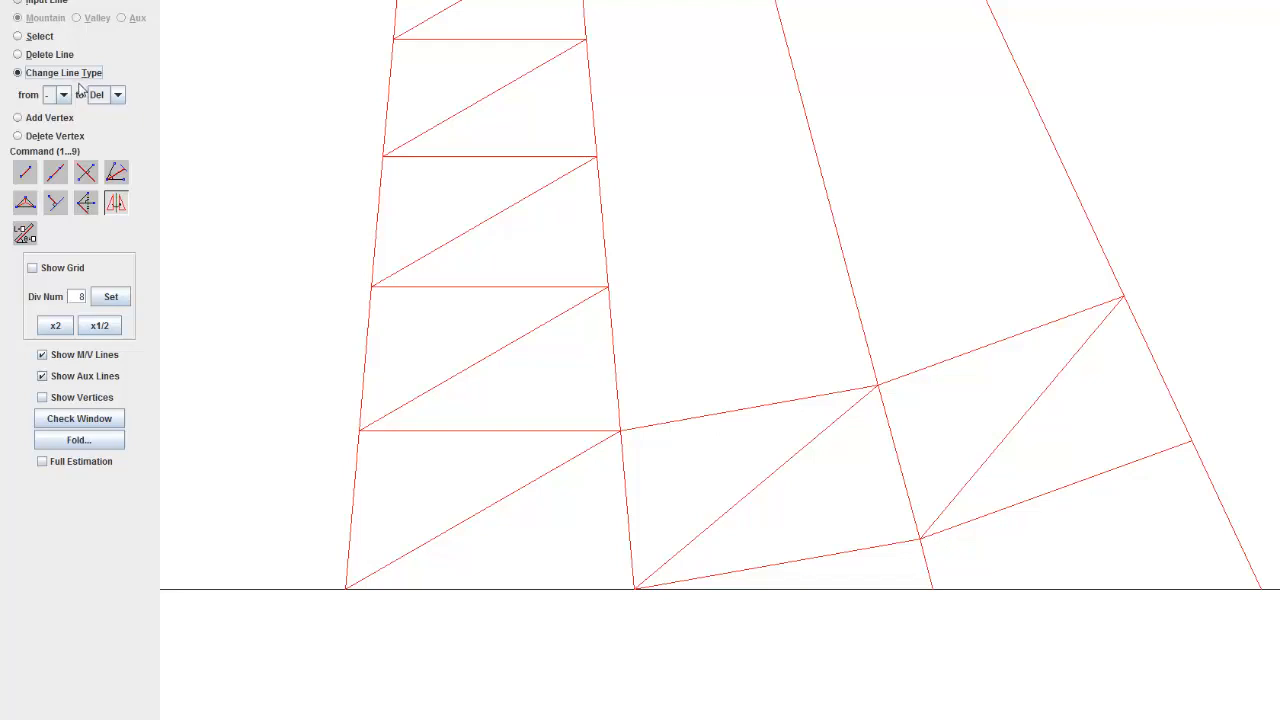
pyautogui.click(63, 95)
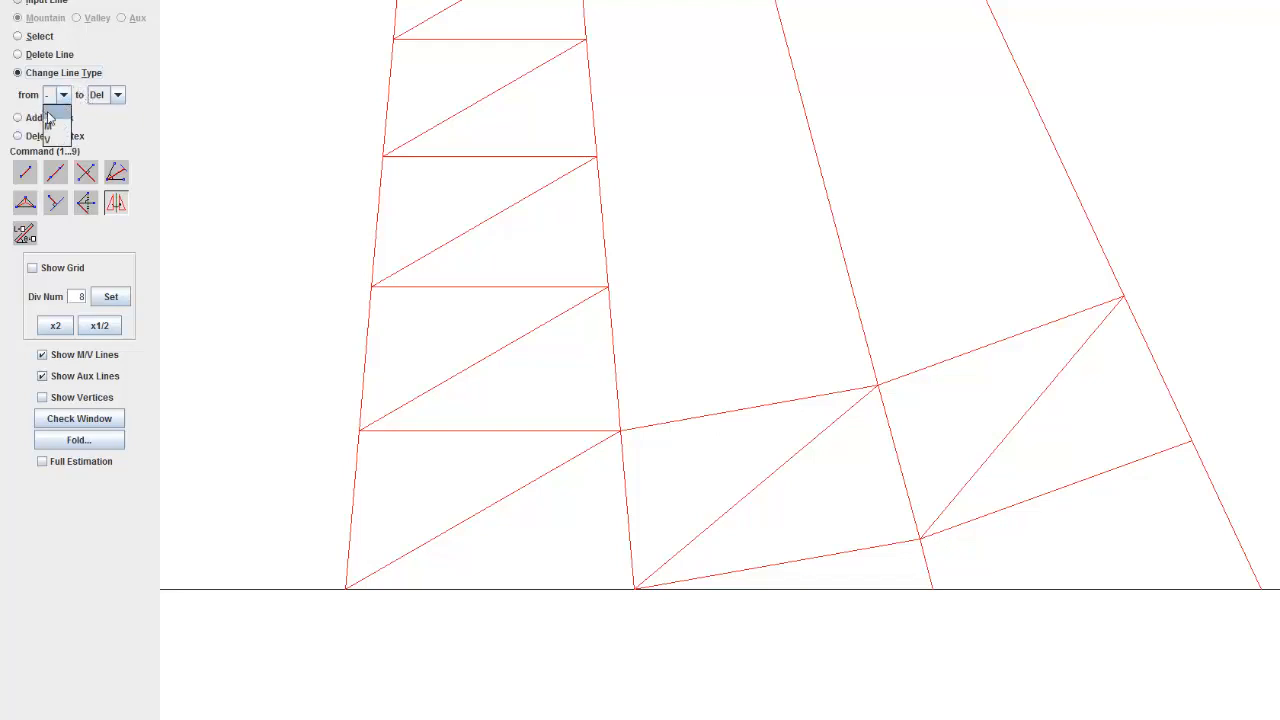
pyautogui.click(48, 115)
pyautogui.click(118, 95)
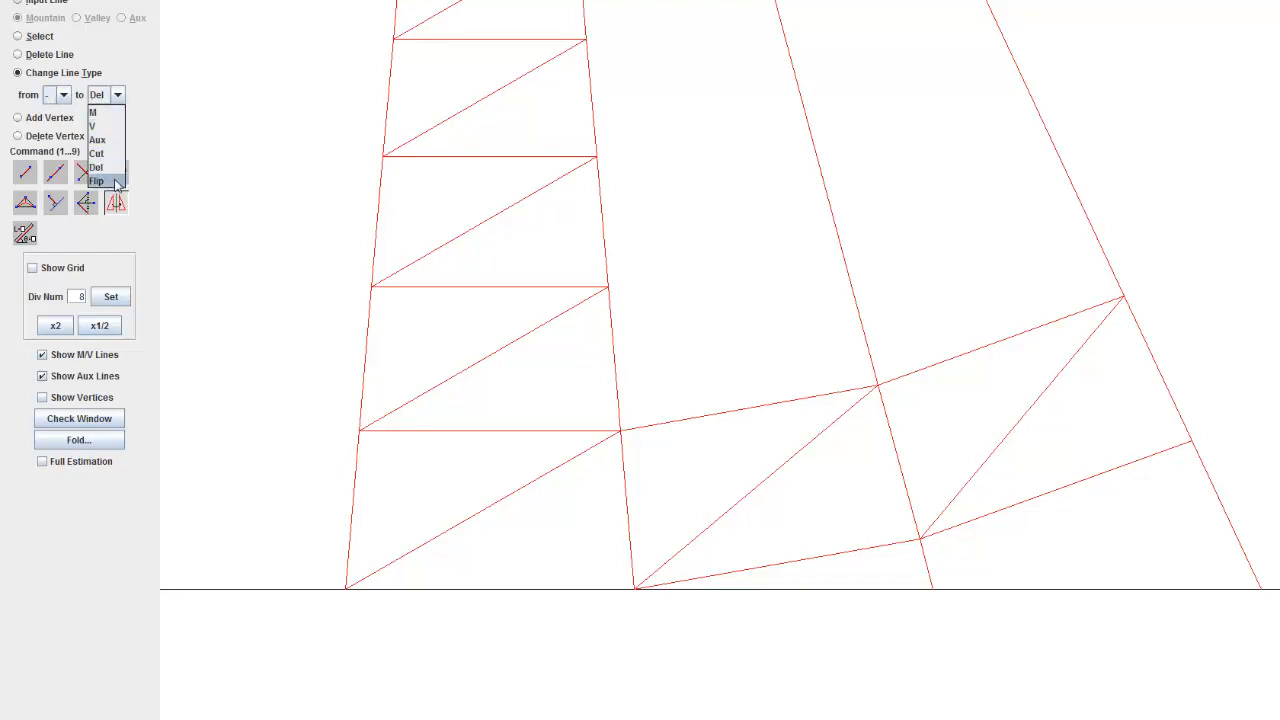
pyautogui.click(99, 127)
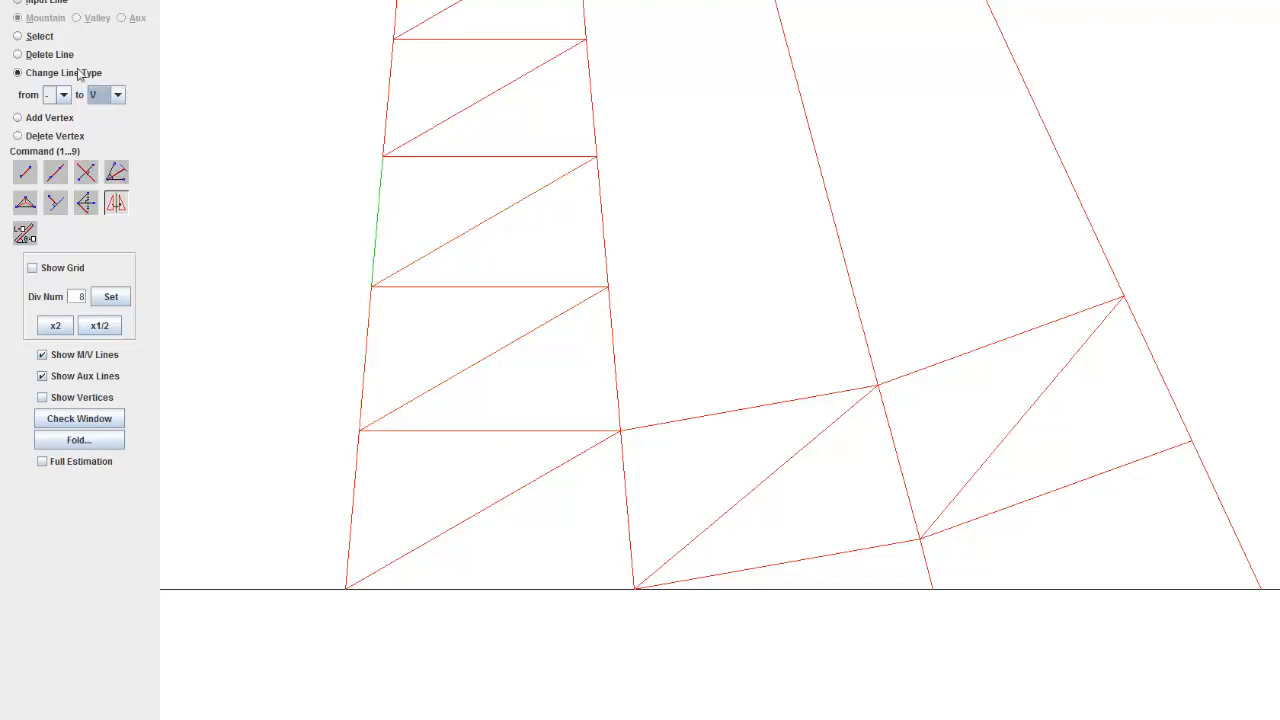
pyautogui.click(114, 97)
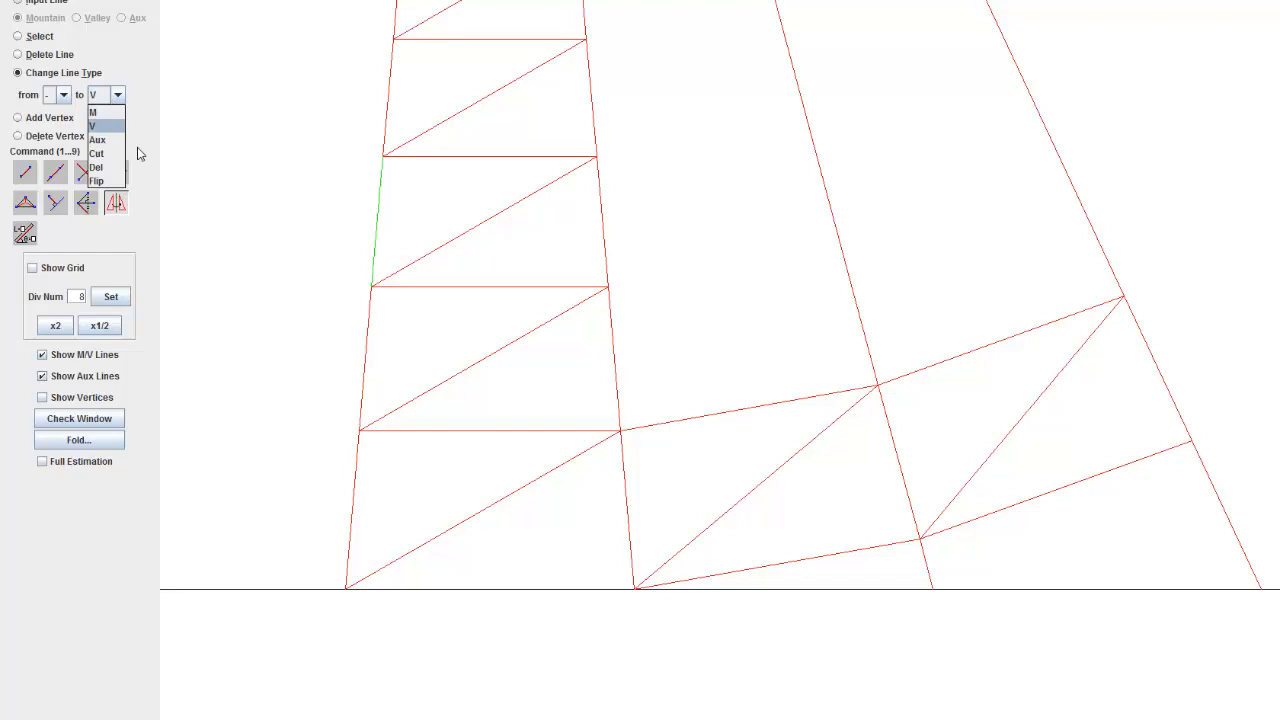
pyautogui.click(97, 181)
# Step: Flip the type of all the wedge's crease lines at once, then flip them all back to mountain
pyautogui.scroll(-5, 560, 380)
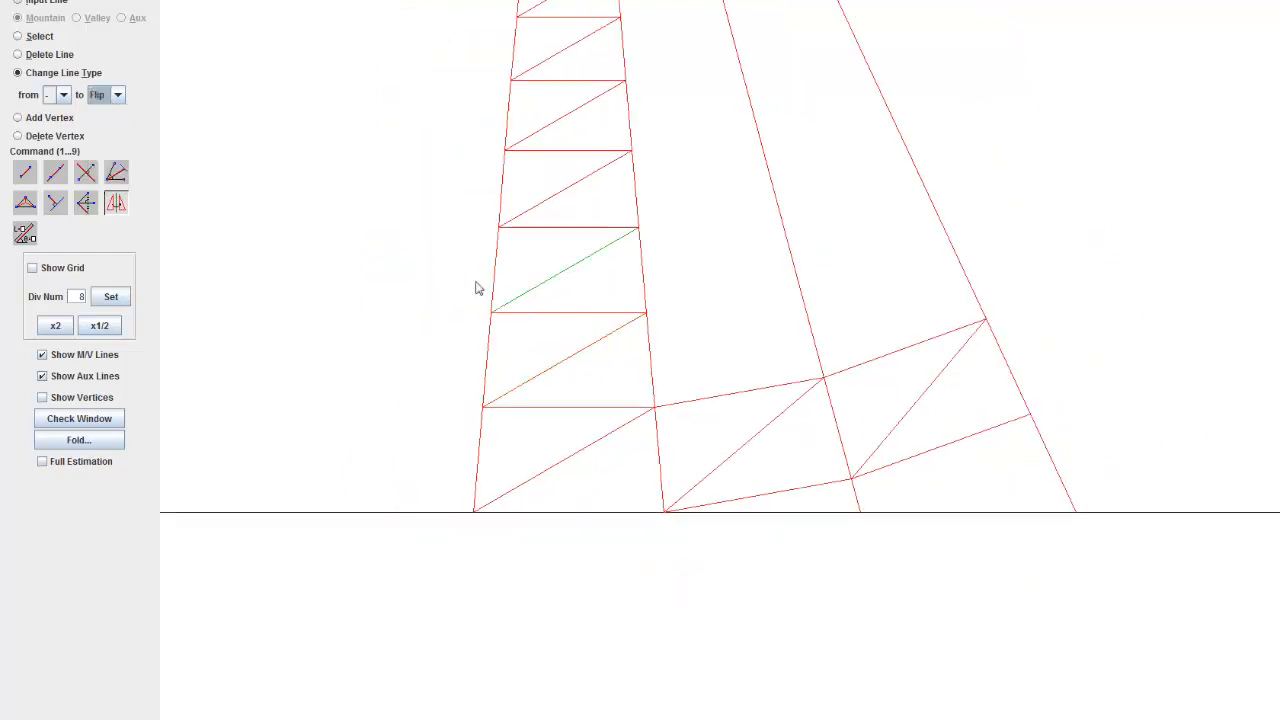
pyautogui.scroll(-4, 545, 190)
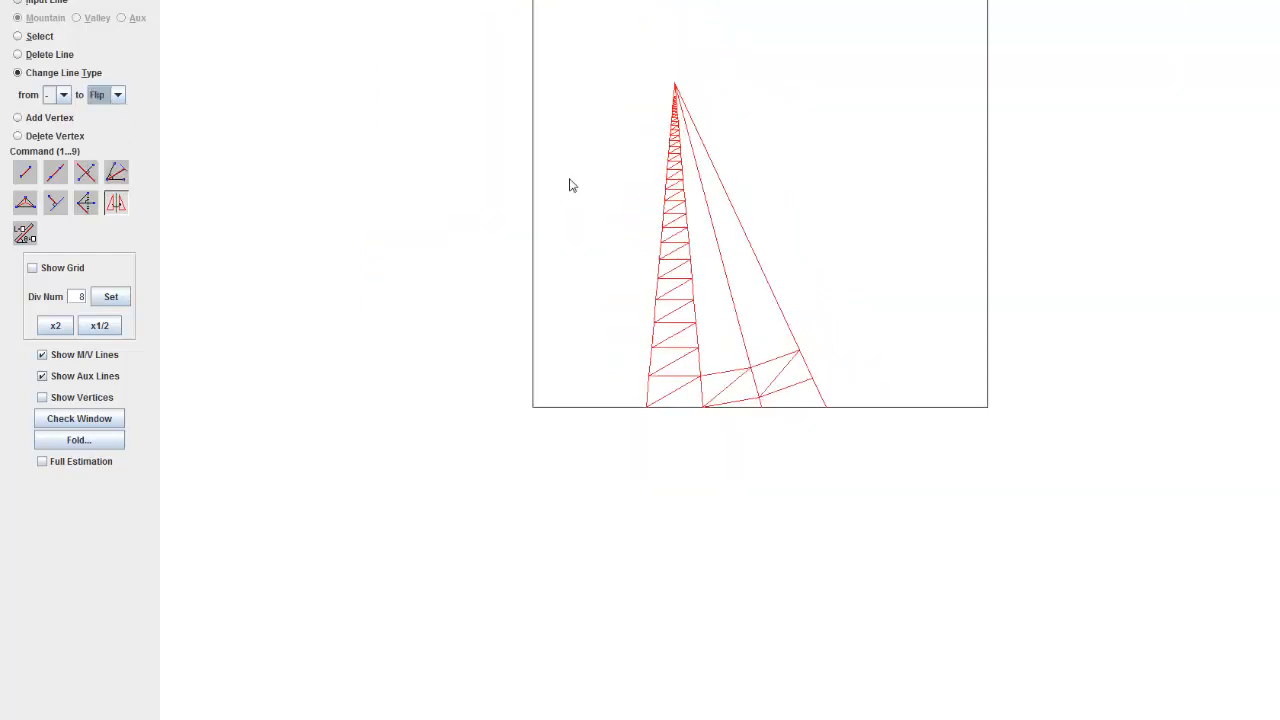
pyautogui.moveTo(810, 421); pyautogui.dragTo(866, 508)
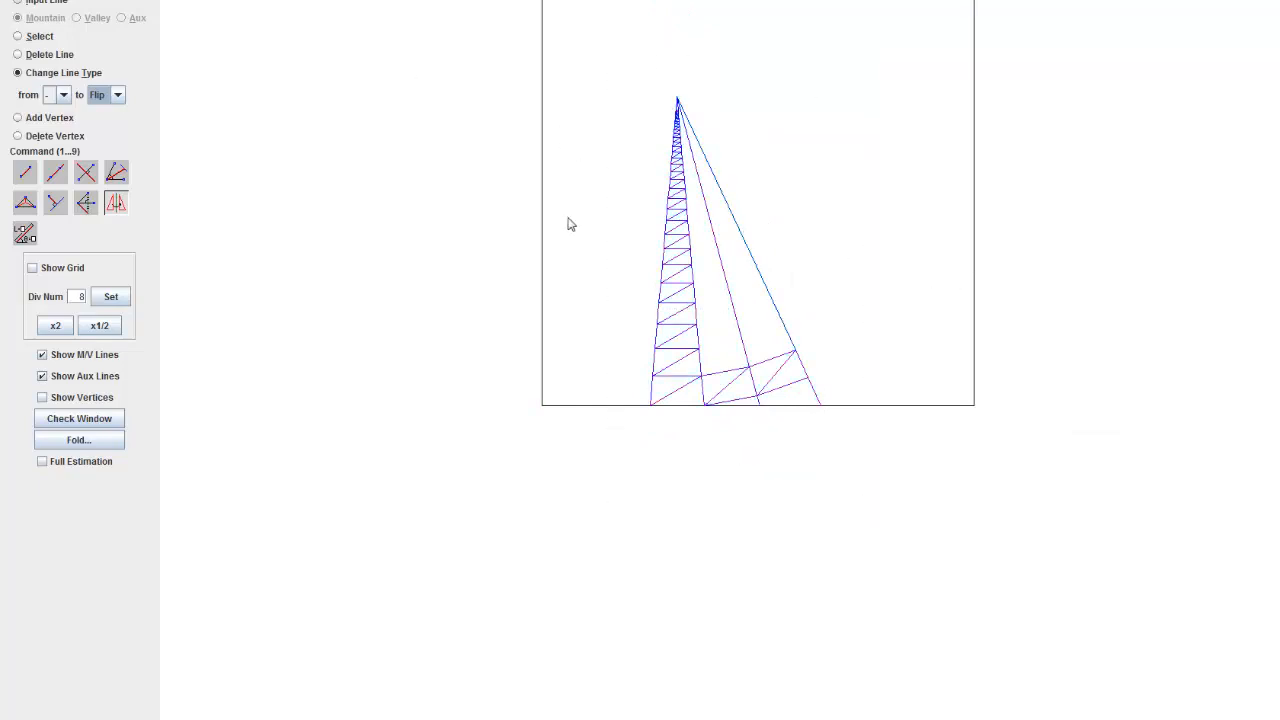
pyautogui.moveTo(586, 64); pyautogui.dragTo(849, 474)
# Step: Flip the diagonals of the first and second bottom-row triangles to valley lines
pyautogui.scroll(5, 640, 343)
pyautogui.scroll(6, 531, 383)
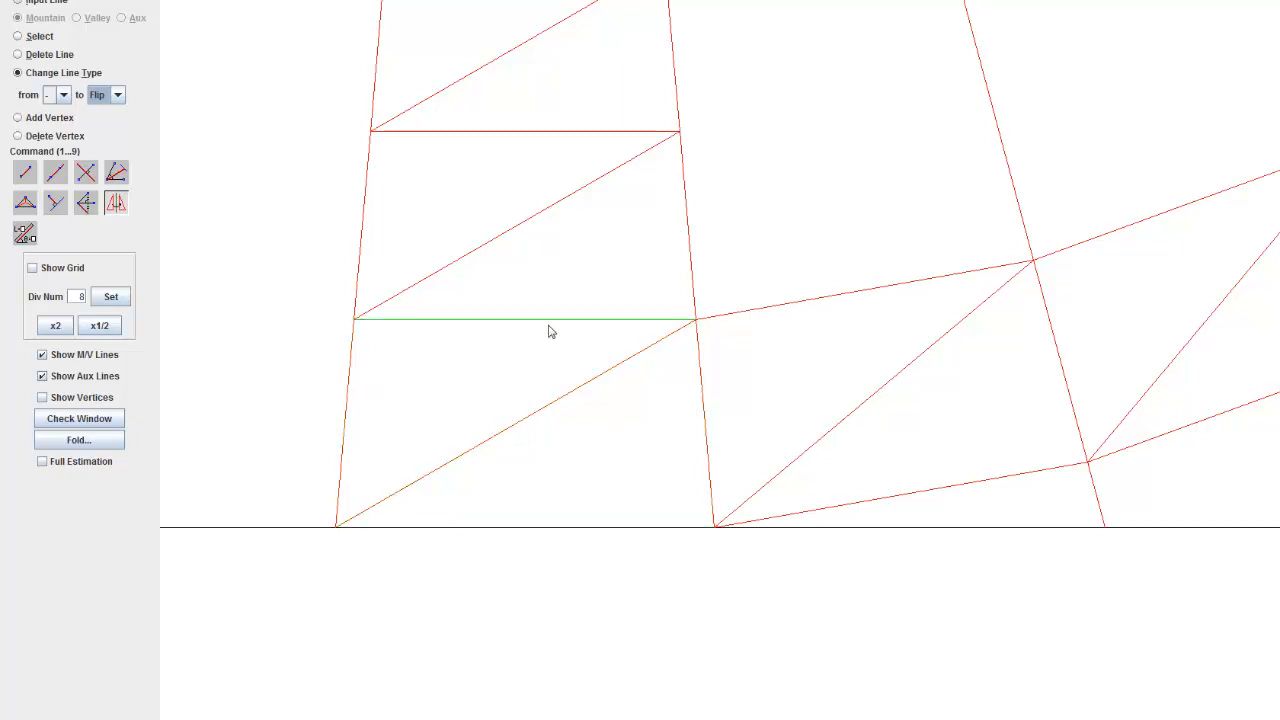
pyautogui.click(594, 390)
pyautogui.click(820, 425)
# Step: Flip the diagonals in the left strip's second through eighth rows to valley lines, leaving the horizontal lines as mountains
pyautogui.moveTo(597, 176); pyautogui.dragTo(681, 394)
pyautogui.click(681, 394)
pyautogui.click(631, 277)
pyautogui.moveTo(660, 178); pyautogui.dragTo(652, 612)
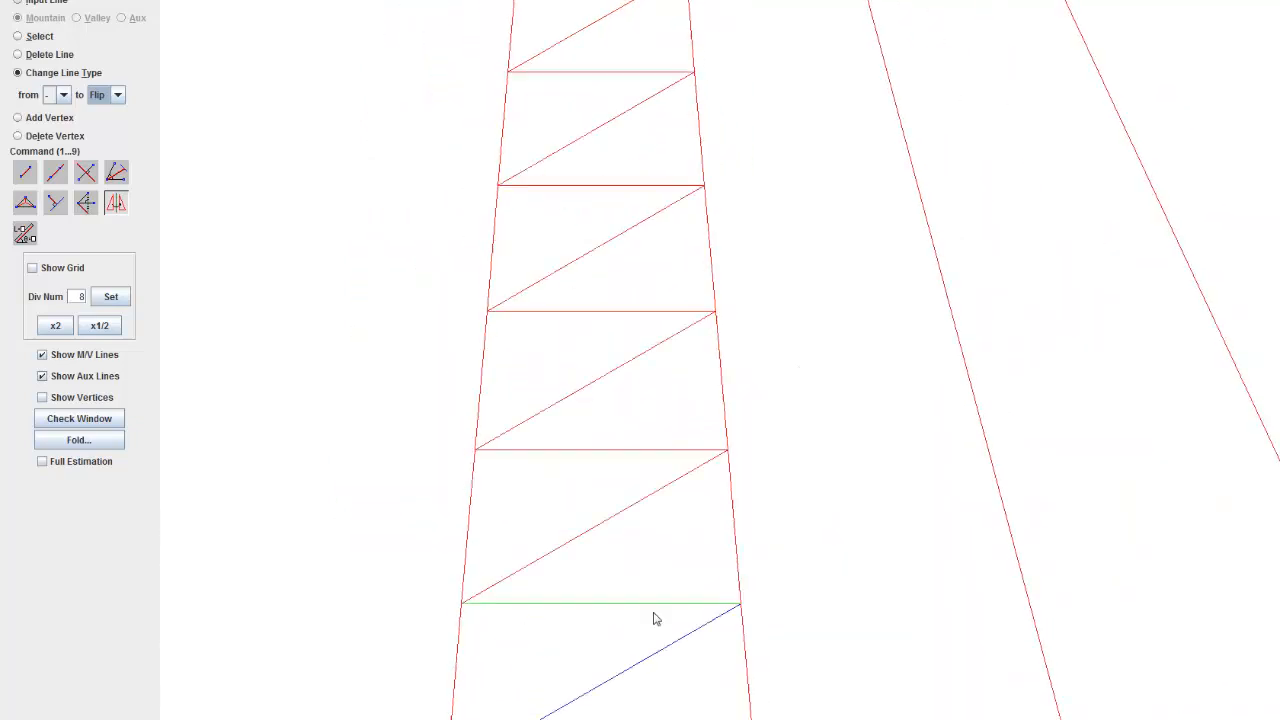
pyautogui.moveTo(606, 502); pyautogui.dragTo(620, 372)
pyautogui.scroll(-8, 620, 372)
pyautogui.click(624, 392)
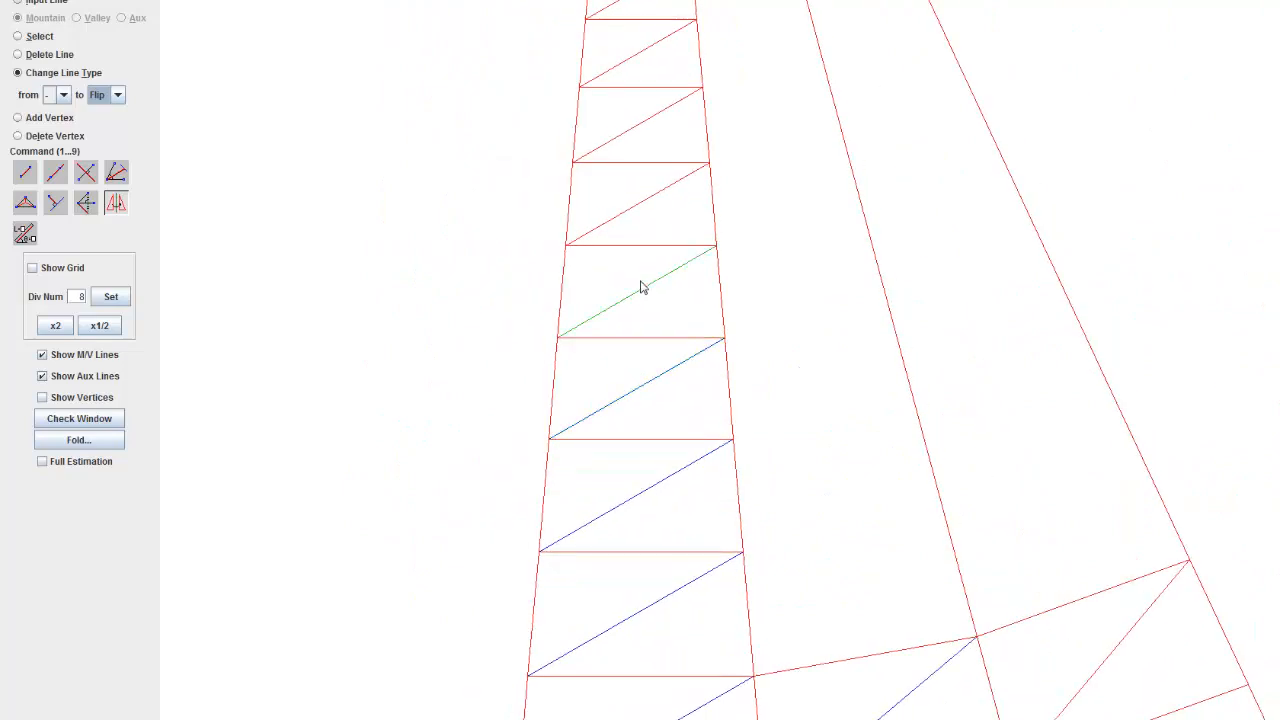
pyautogui.click(643, 288)
pyautogui.click(649, 197)
pyautogui.click(657, 125)
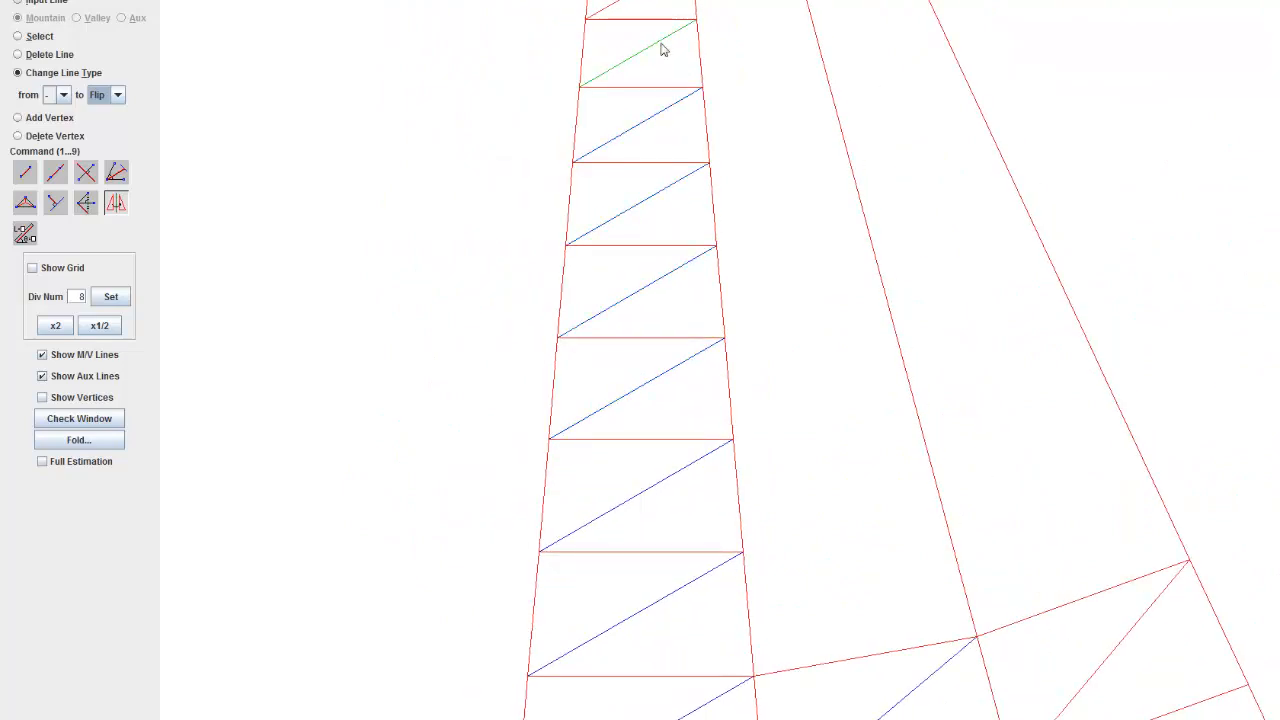
pyautogui.click(695, 97)
# Step: Flip the remaining diagonals in the left strip's upper rows to valley lines, up to the topmost row near the tip
pyautogui.scroll(-8, 814, 400)
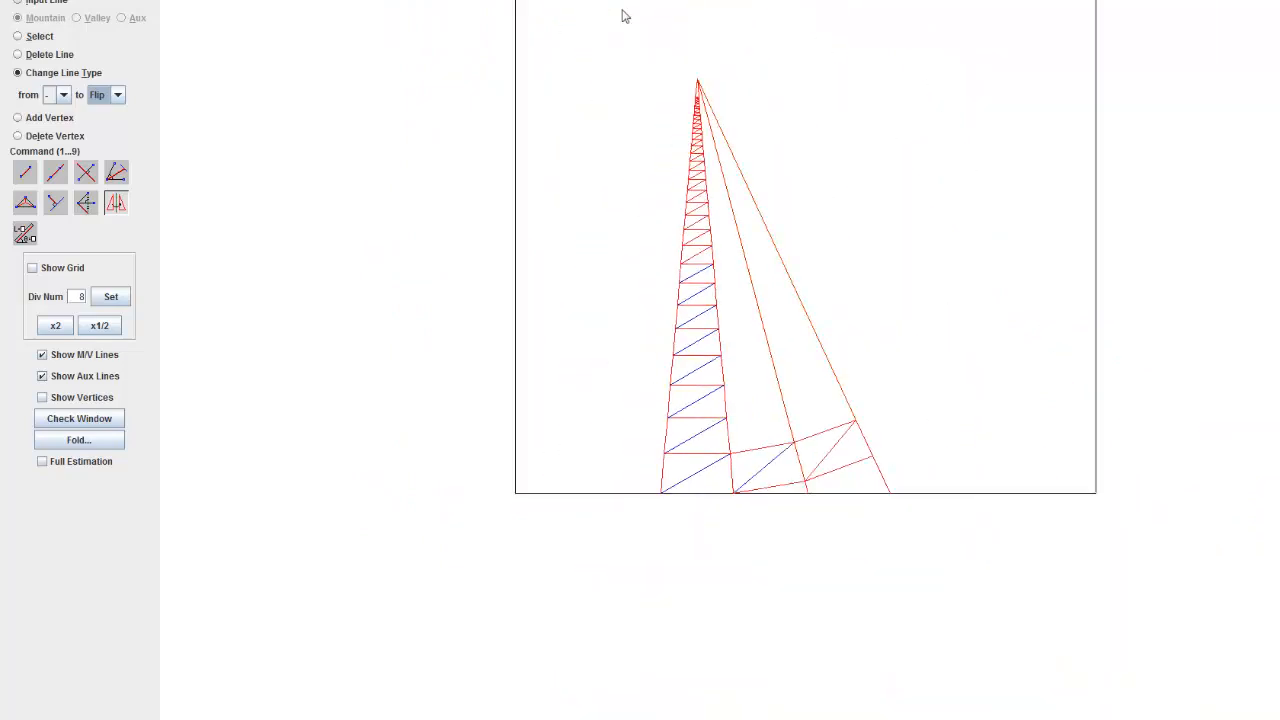
pyautogui.scroll(8, 663, 86)
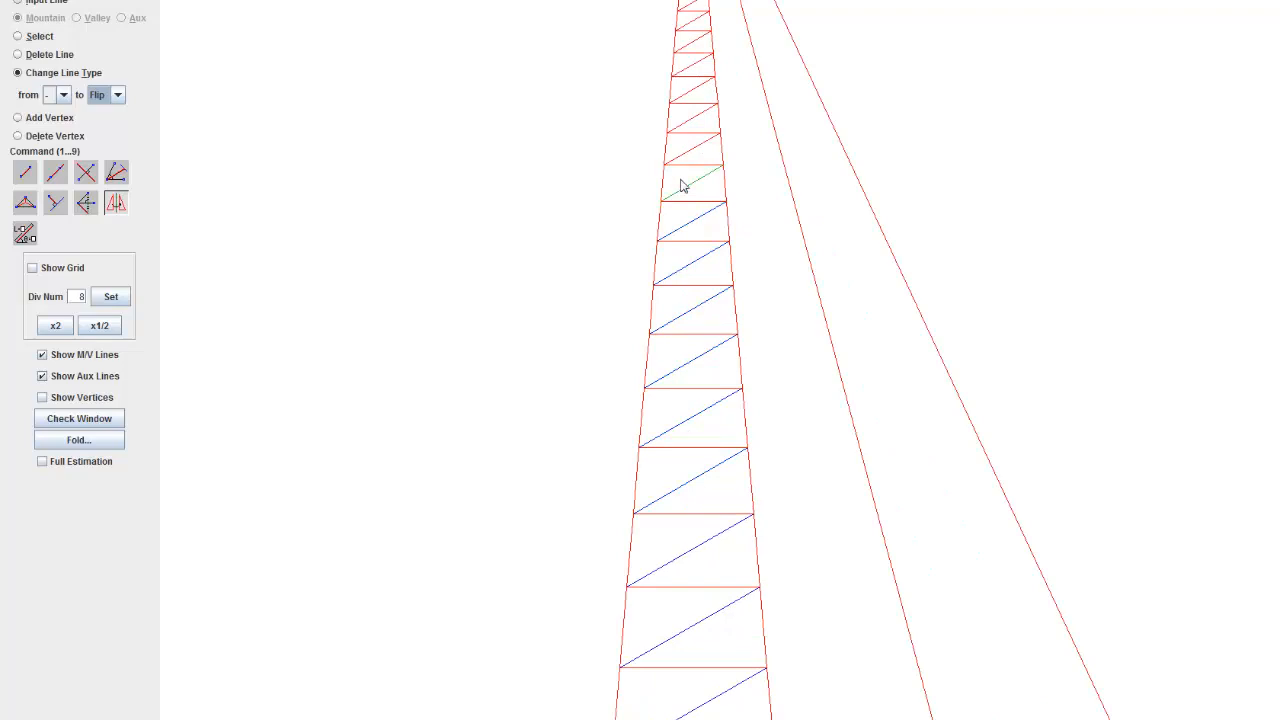
pyautogui.moveTo(700, 254); pyautogui.dragTo(755, 500)
pyautogui.scroll(12, 754, 418)
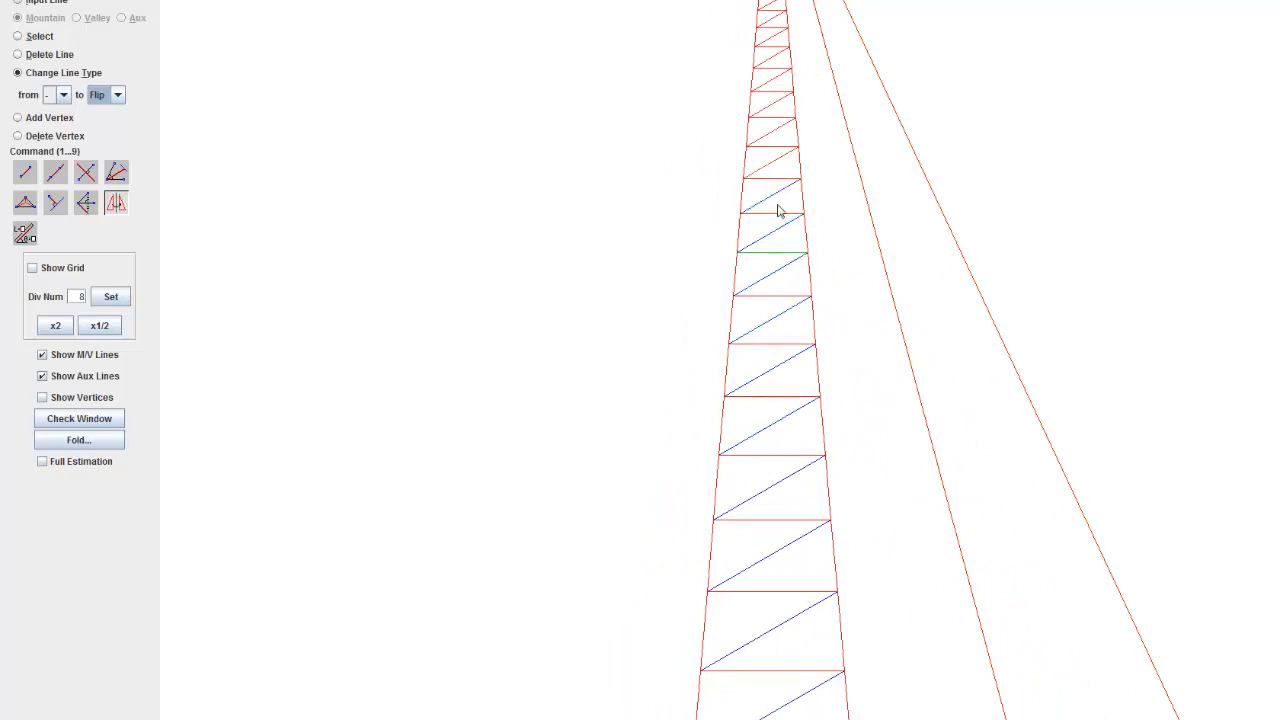
pyautogui.moveTo(776, 202); pyautogui.dragTo(767, 358)
pyautogui.scroll(12, 750, 275)
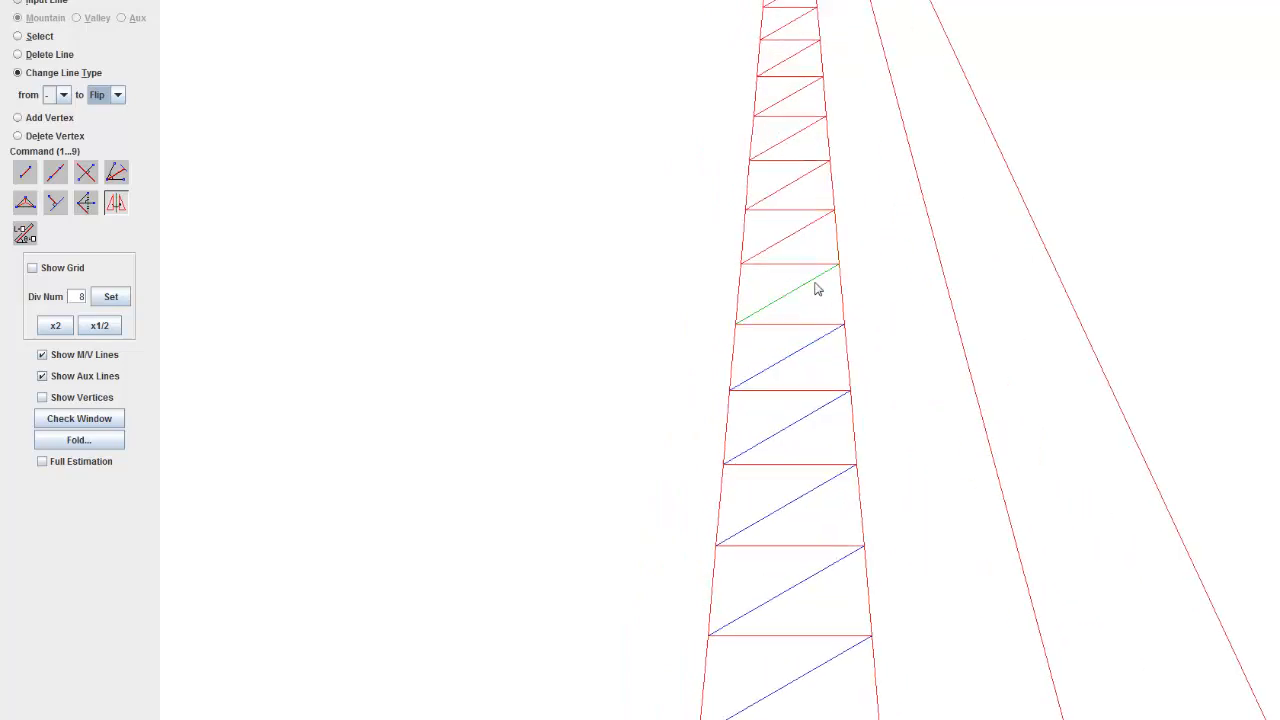
pyautogui.click(815, 289)
pyautogui.moveTo(787, 140); pyautogui.dragTo(700, 436)
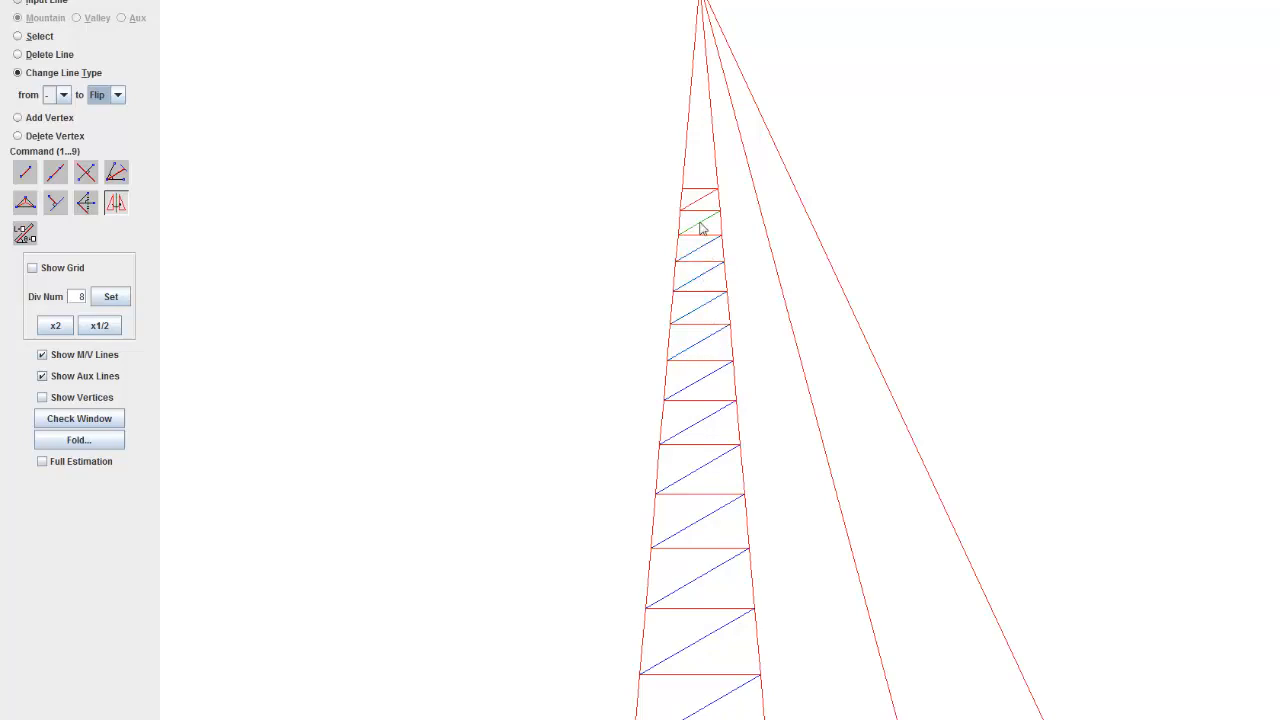
pyautogui.scroll(-5, 760, 351)
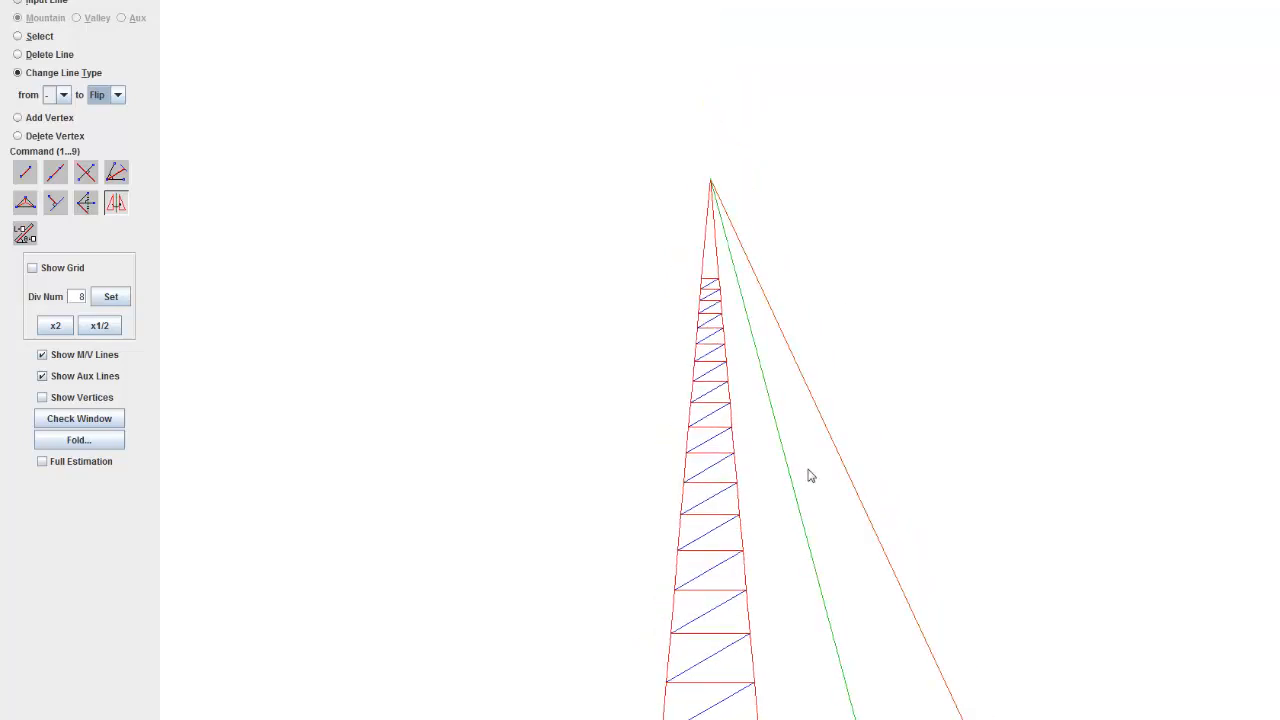
# Step: Examine the left strip's mountain and valley creases and the bottom row of the neighbouring strips
pyautogui.scroll(5, 679, 245)
pyautogui.scroll(5, 747, 633)
pyautogui.moveTo(737, 558); pyautogui.dragTo(609, 80)
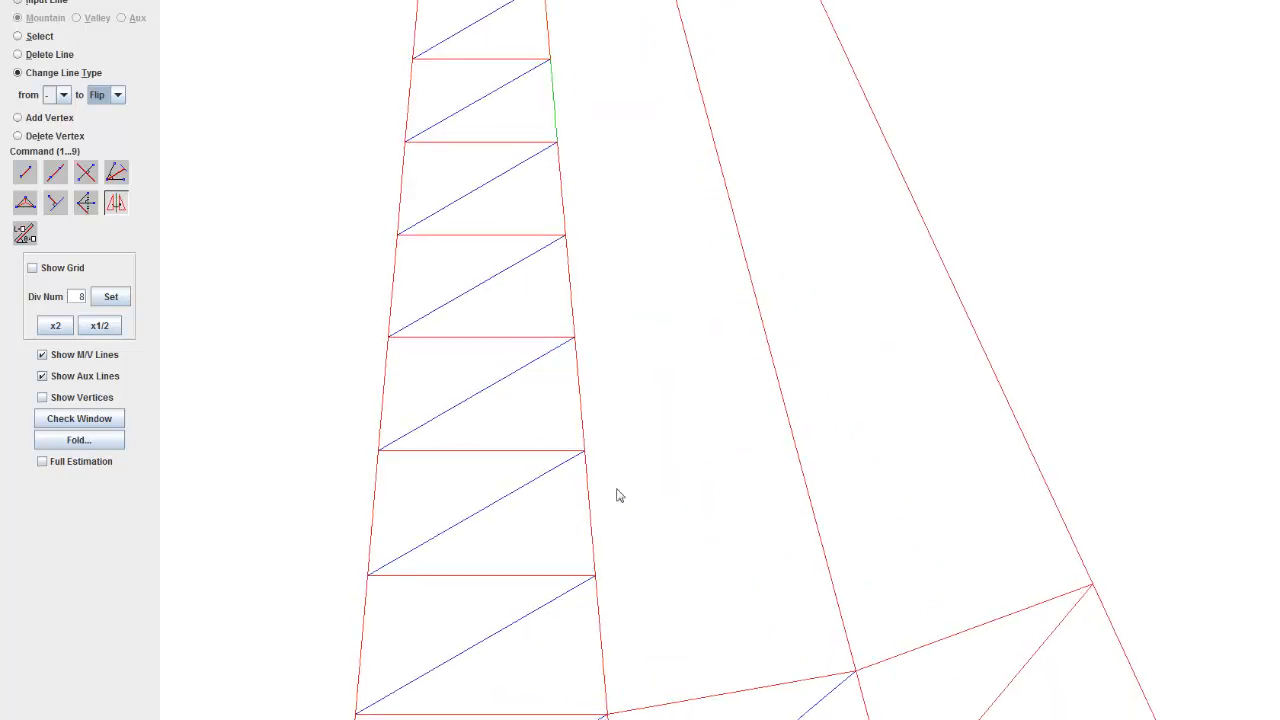
pyautogui.scroll(-9, 653, 652)
pyautogui.moveTo(648, 574); pyautogui.dragTo(494, 464)
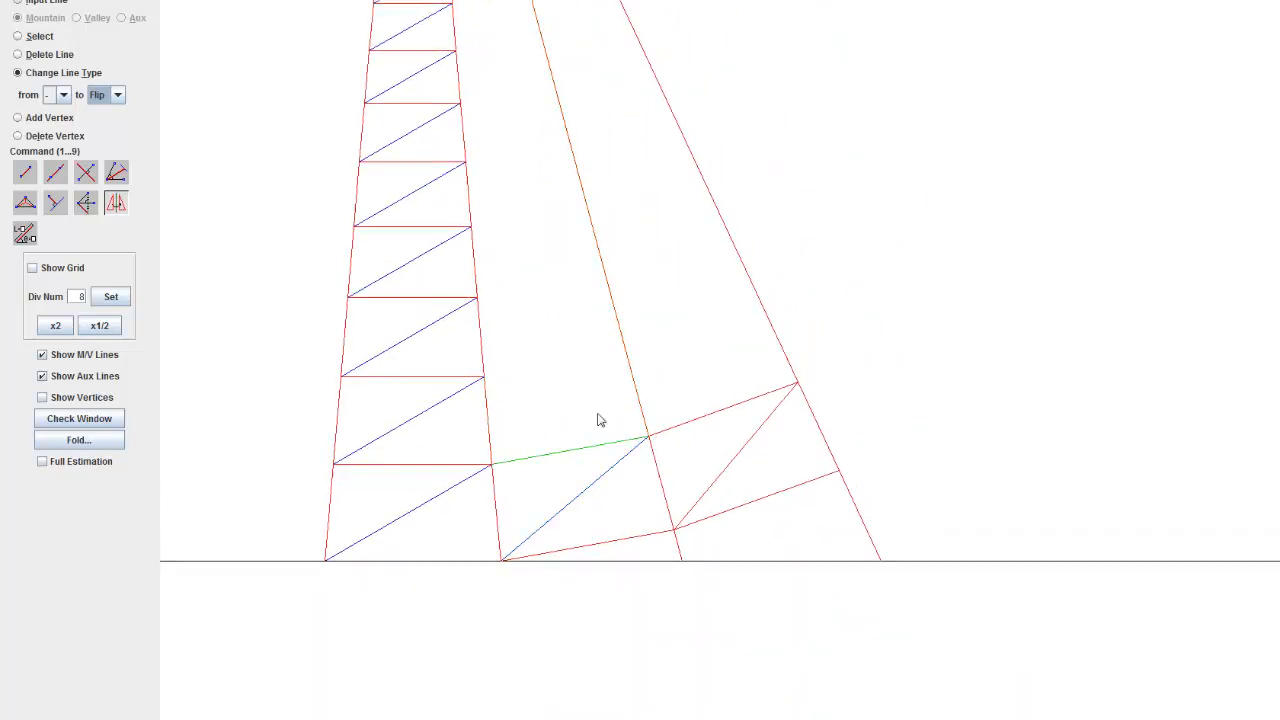
pyautogui.scroll(-2, 463, 327)
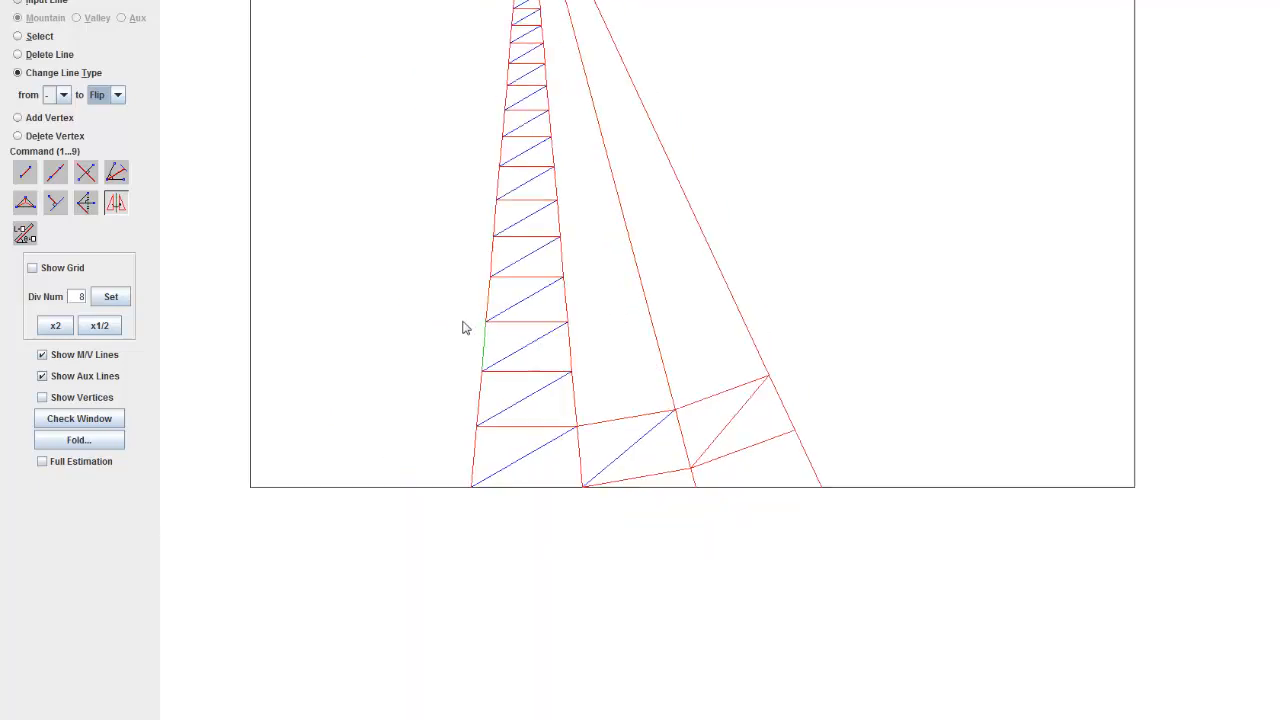
pyautogui.scroll(-1, 463, 327)
pyautogui.moveTo(451, 346); pyautogui.dragTo(463, 483)
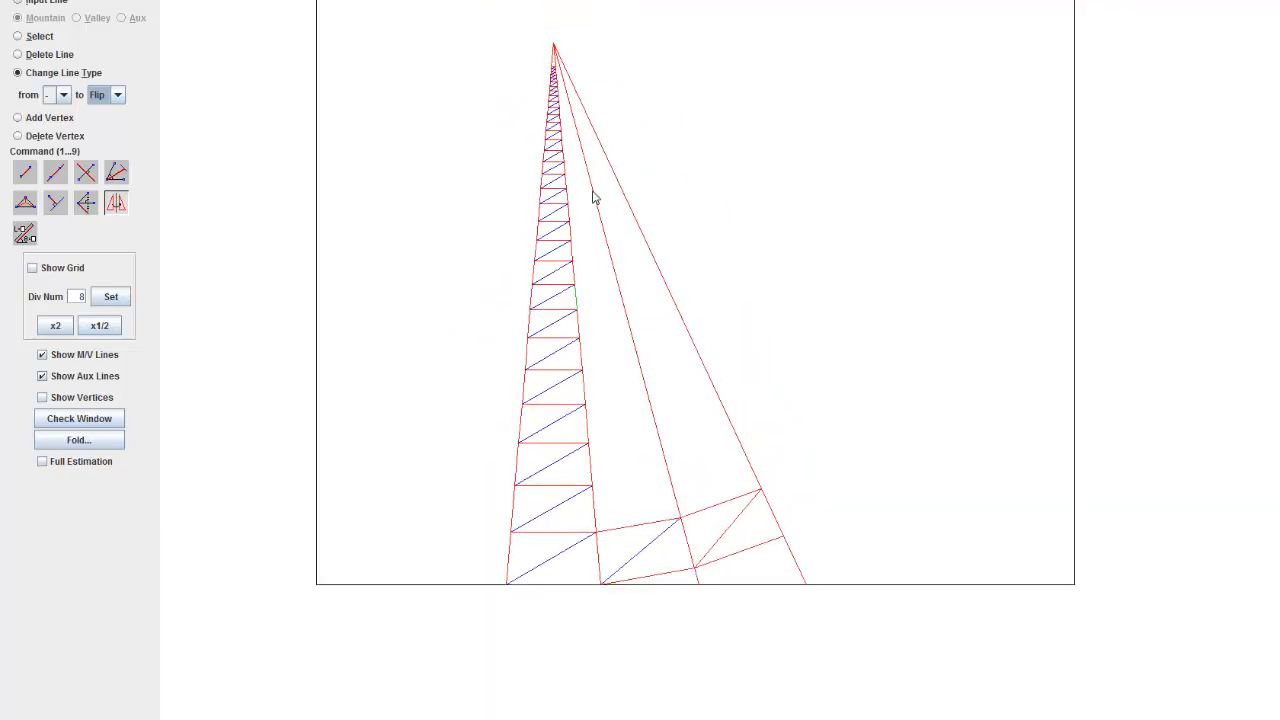
# Step: Copy the second strip's bottom-row valley diagonal and its upper mountain cross line into the second row
pyautogui.click(33, 177)
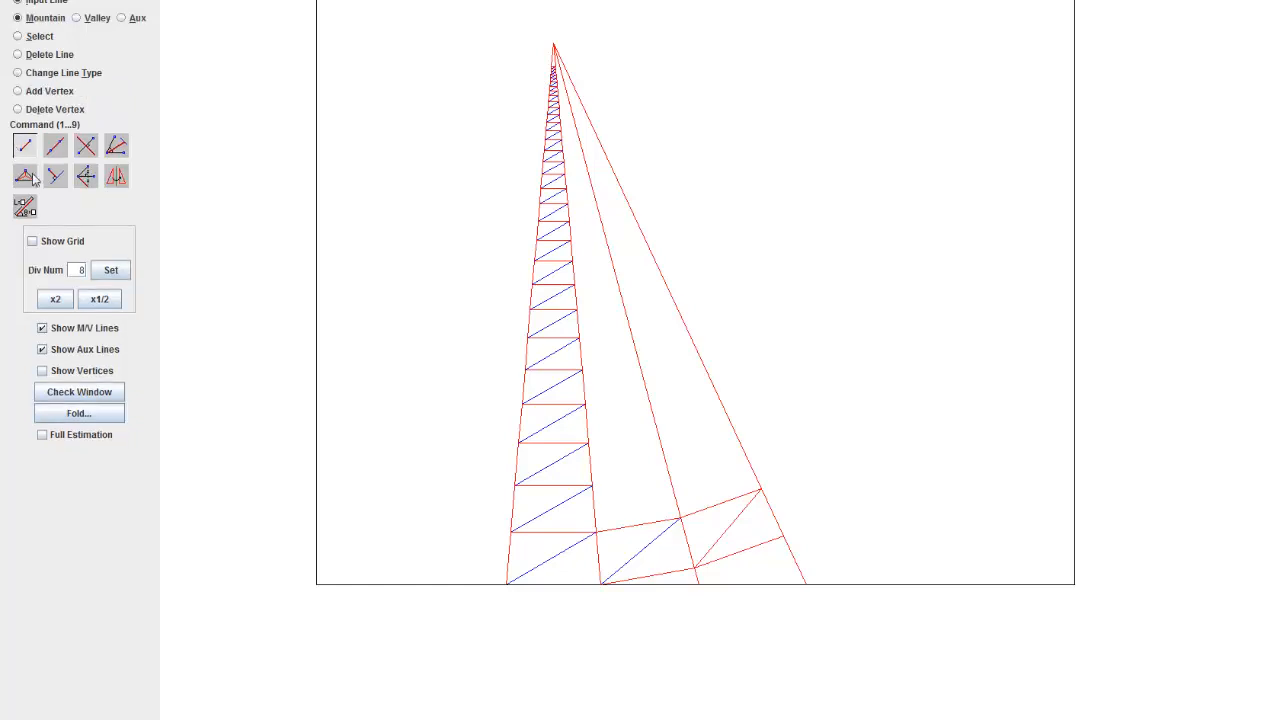
pyautogui.click(37, 38)
pyautogui.scroll(5, 580, 354)
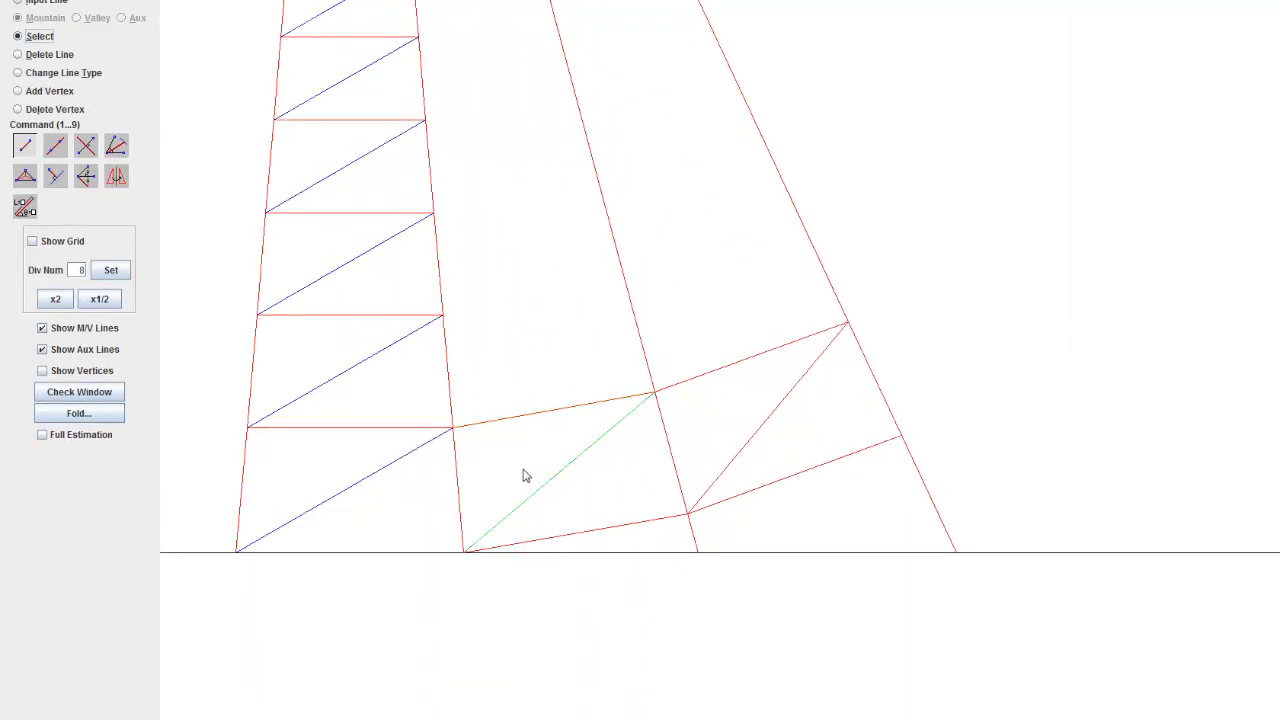
pyautogui.hotkey('ctrl', 'c')
pyautogui.click(452, 428)
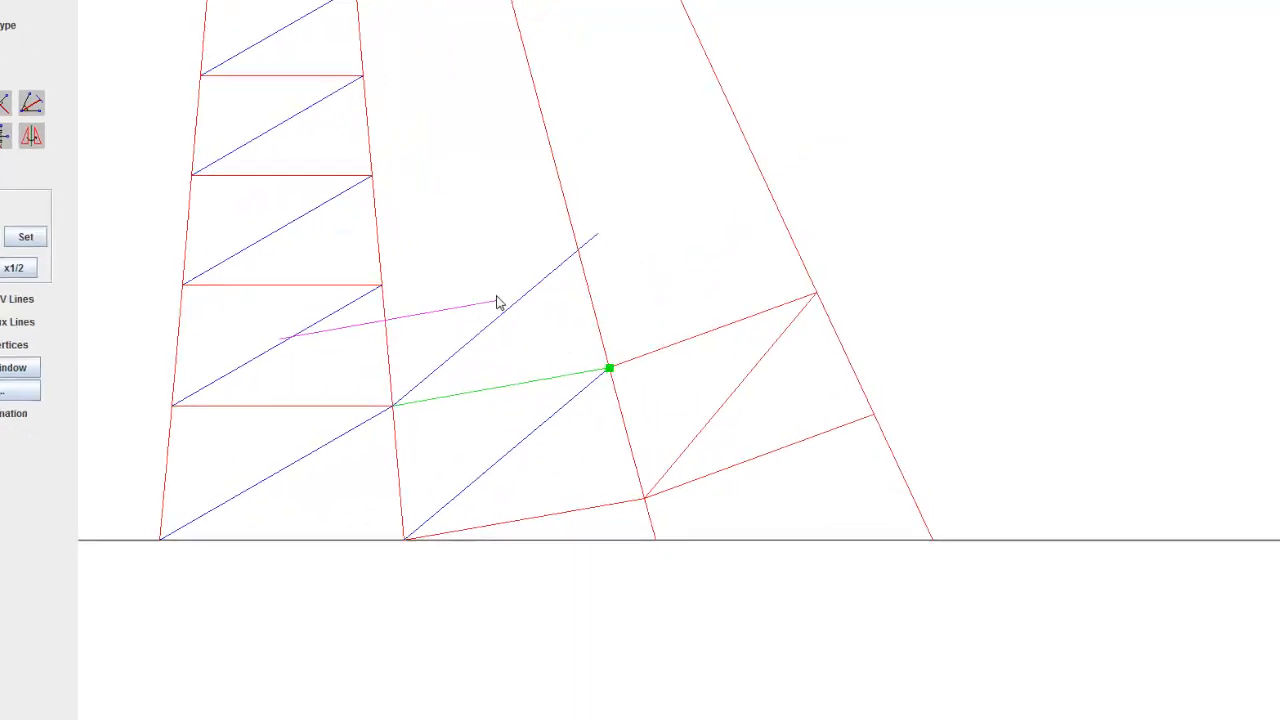
pyautogui.click(628, 282)
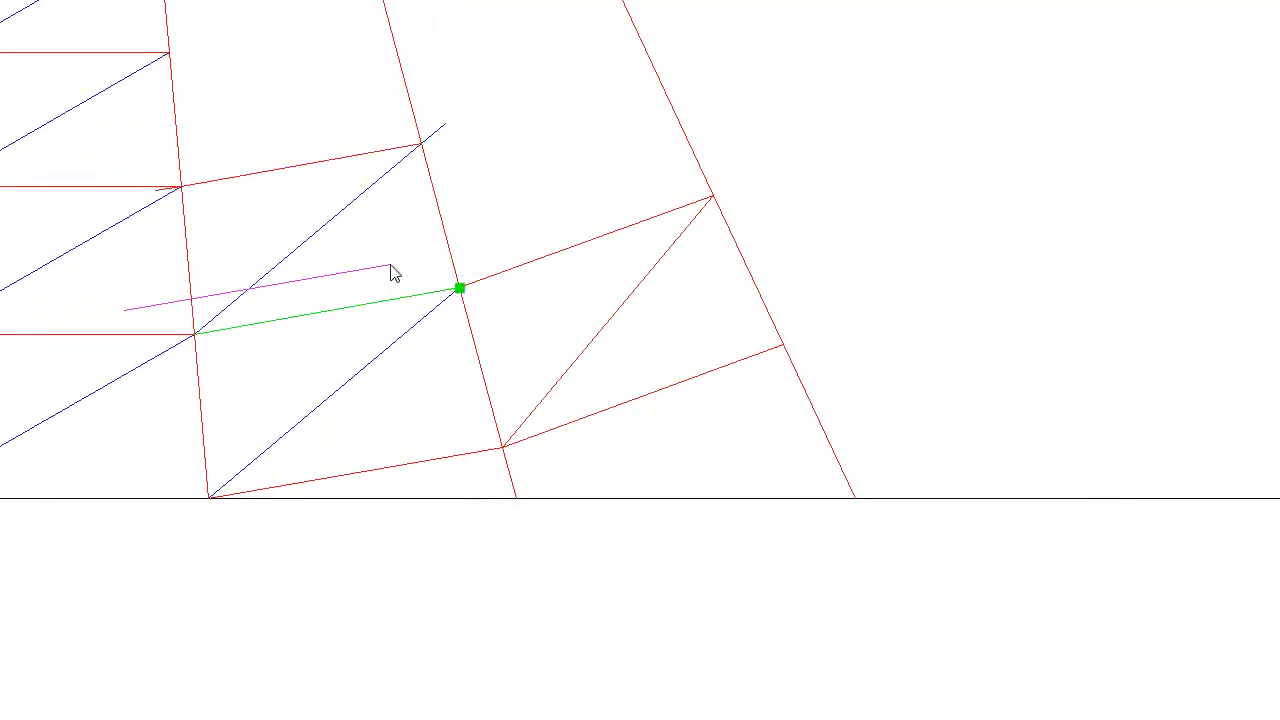
pyautogui.press('Escape')
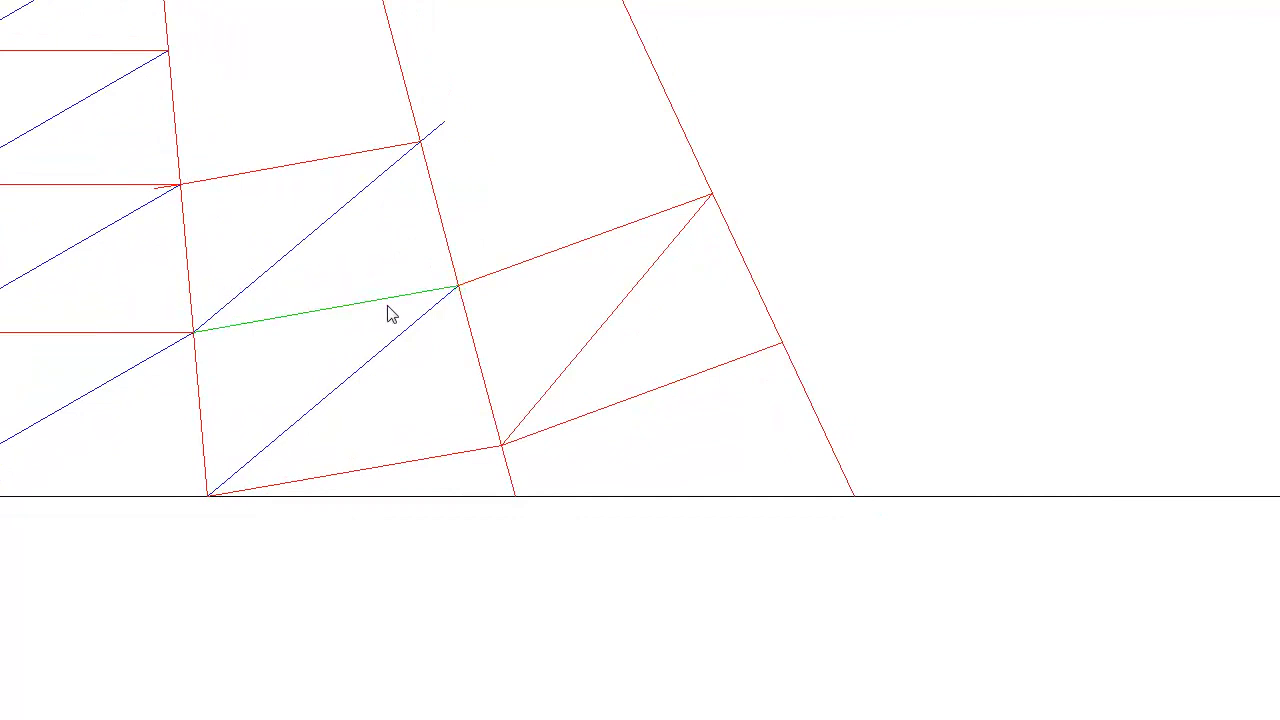
# Step: Copy the second strip's valley diagonal and mountain cross line up into its third row
pyautogui.click(289, 268)
pyautogui.click(180, 185)
pyautogui.press('Escape')
pyautogui.click(331, 157)
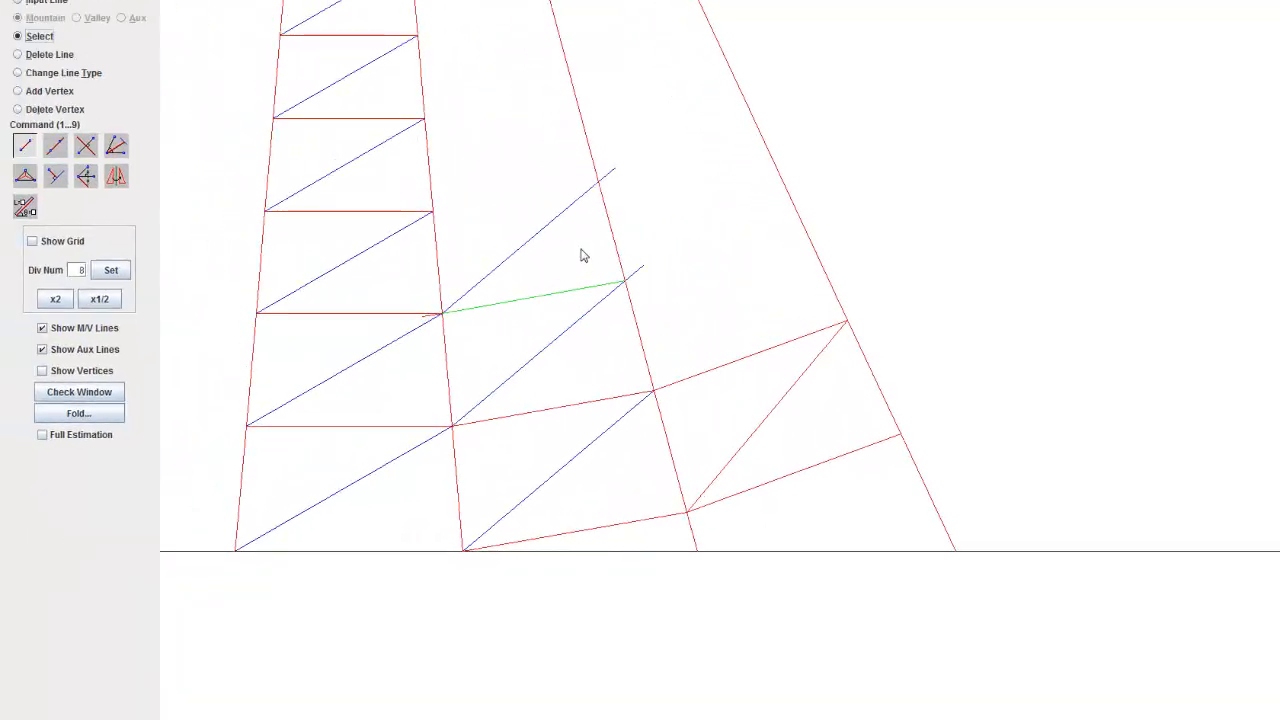
pyautogui.hotkey('ctrl', 'c')
pyautogui.click(598, 184)
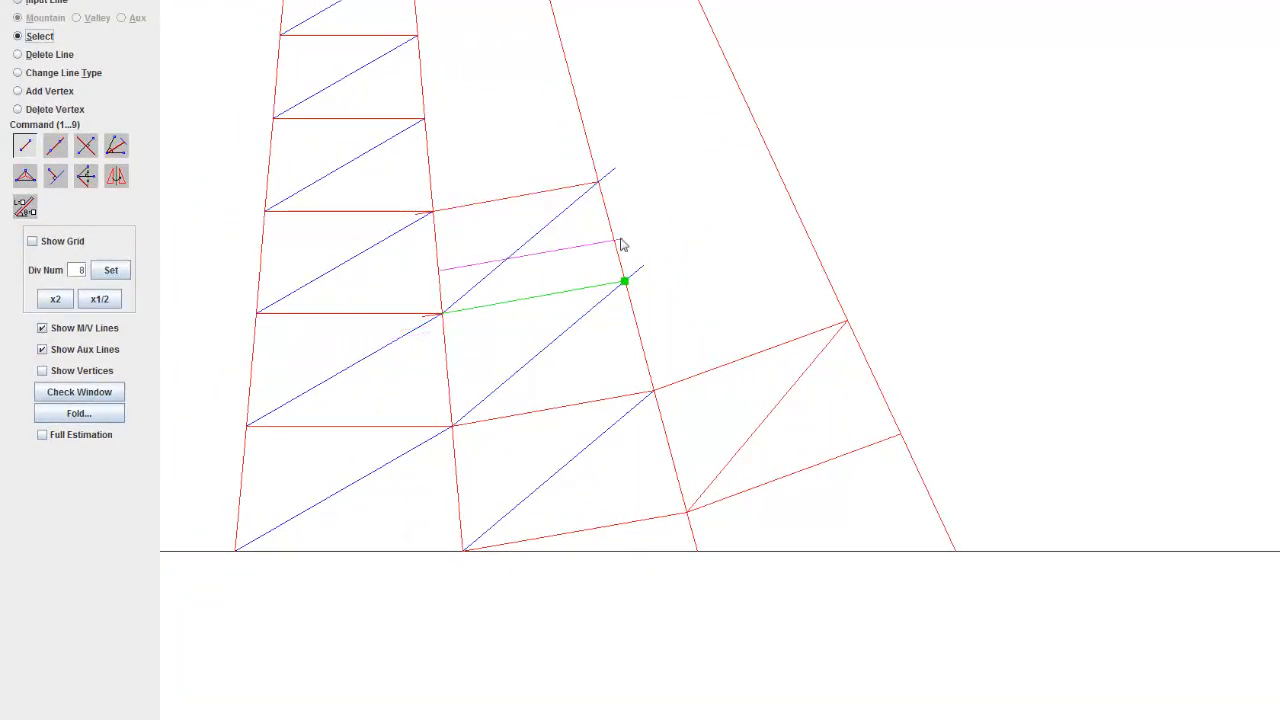
pyautogui.press('Escape')
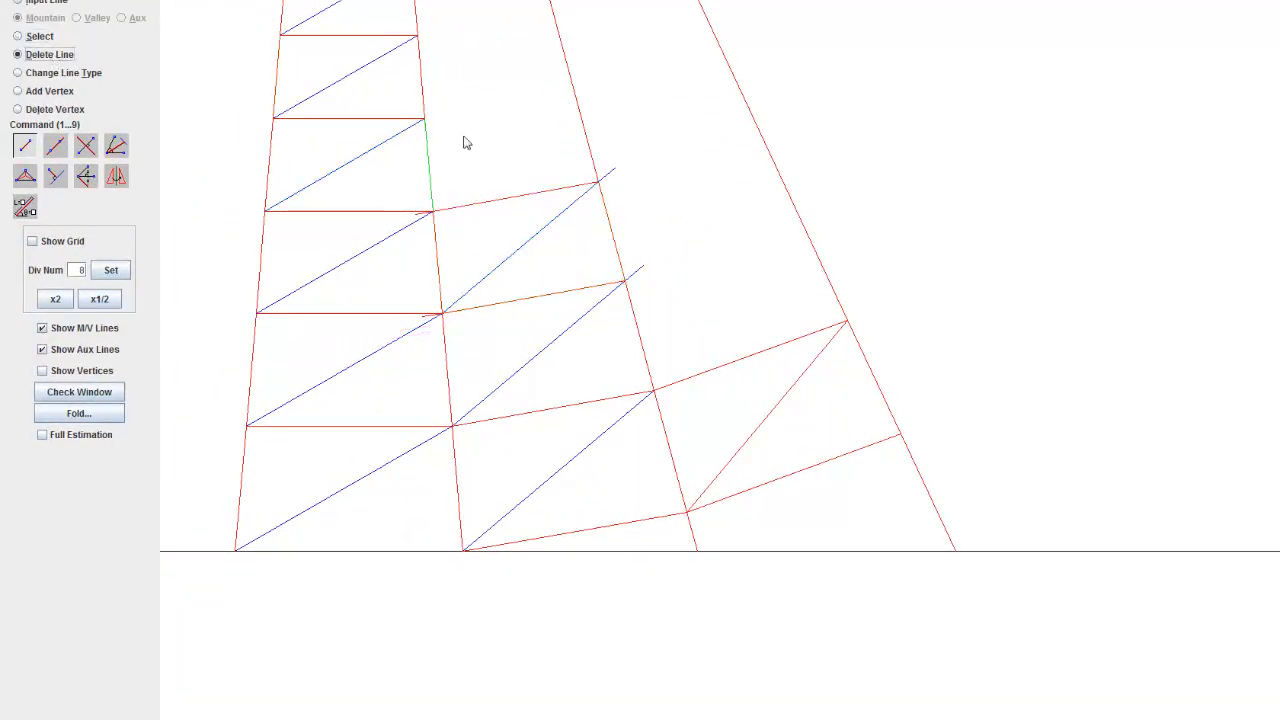
# Step: Delete the short overhanging ends of the copied cross lines and diagonals beyond both edges of the second strip
pyautogui.moveTo(467, 208); pyautogui.dragTo(511, 341)
pyautogui.scroll(11, 429, 360)
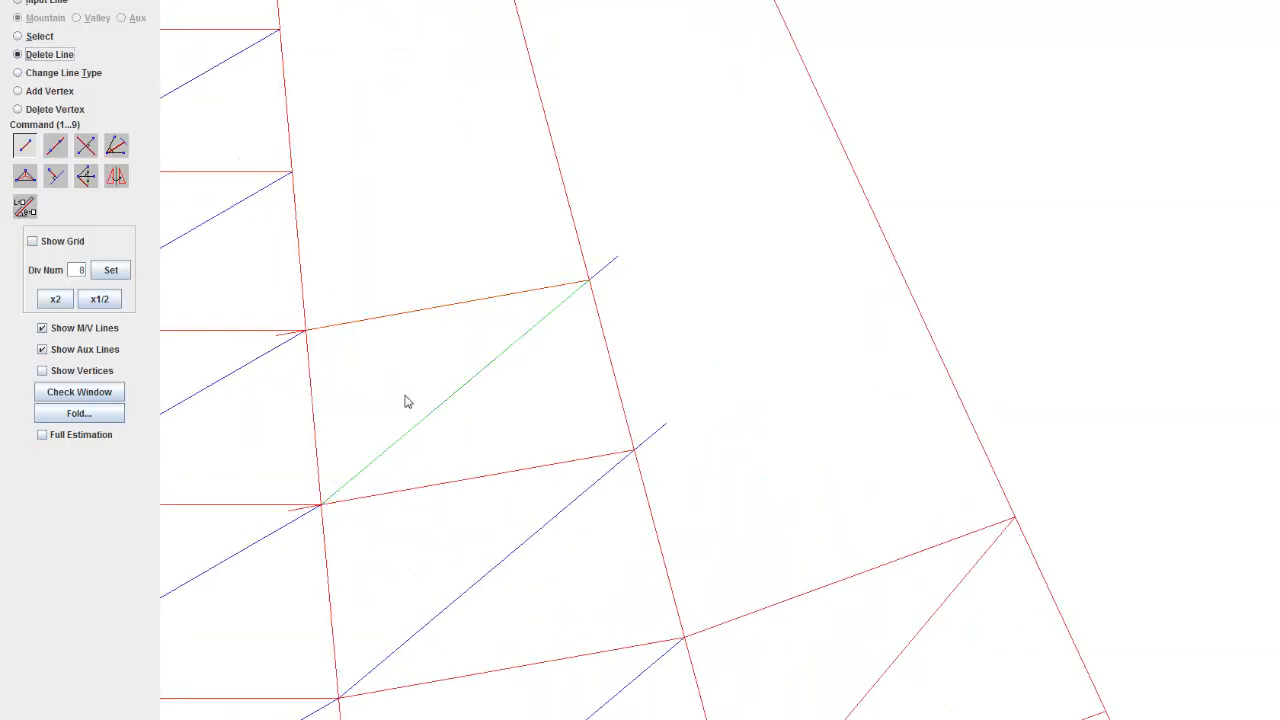
pyautogui.moveTo(405, 401); pyautogui.dragTo(631, 363)
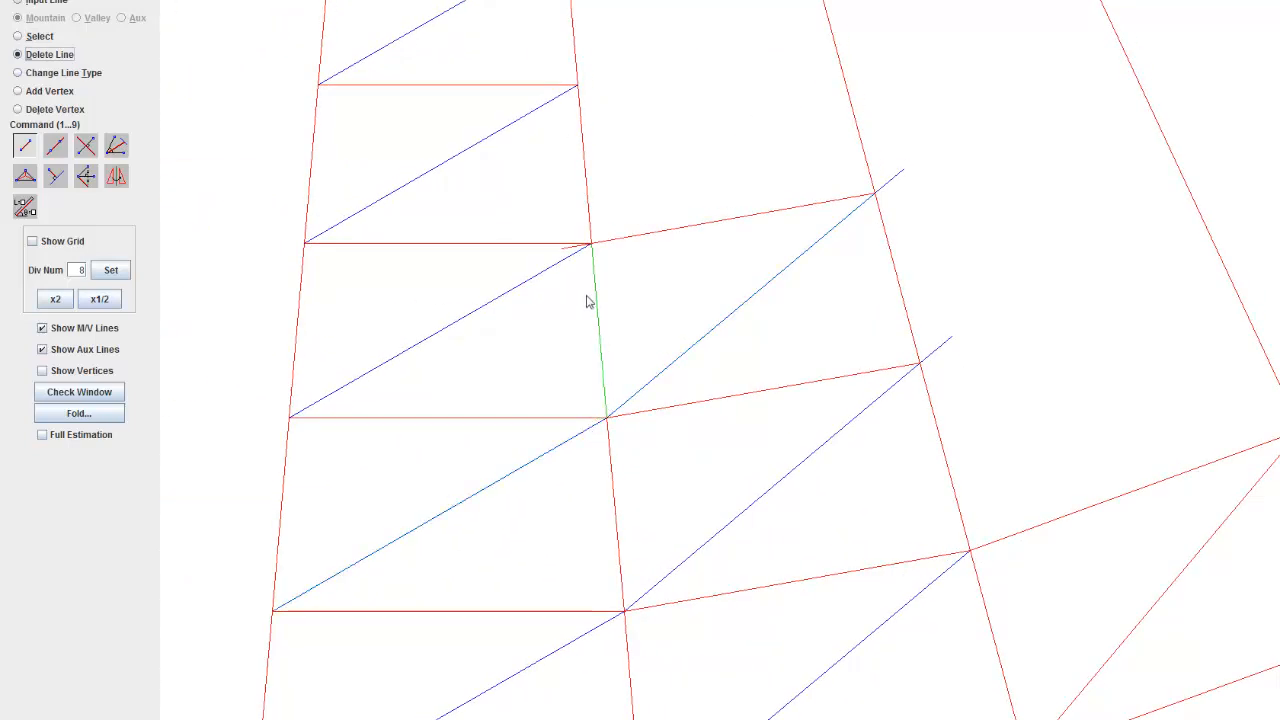
pyautogui.click(573, 249)
pyautogui.click(971, 344)
pyautogui.scroll(-6, 903, 600)
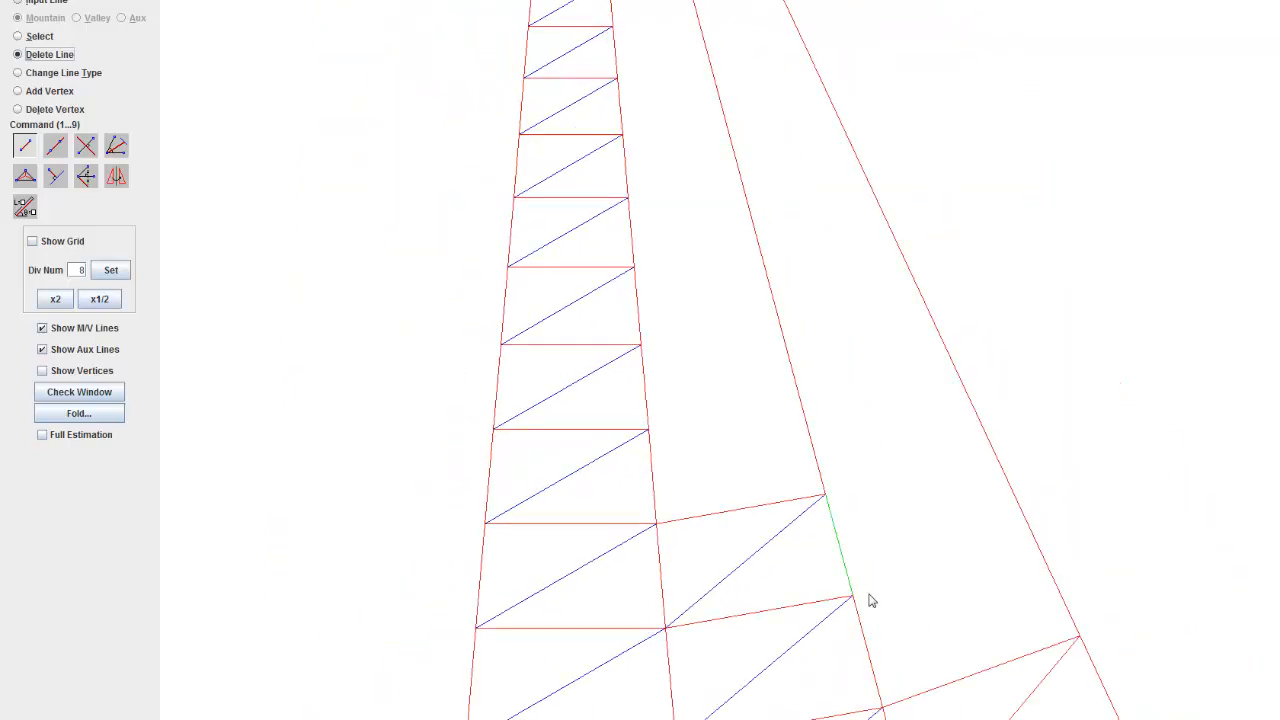
# Step: Copy the left strip's topmost valley diagonal into the next empty row toward the tip
pyautogui.moveTo(693, 308); pyautogui.dragTo(671, 428)
pyautogui.scroll(10, 561, 53)
pyautogui.moveTo(607, 168); pyautogui.dragTo(733, 520)
pyautogui.scroll(6, 658, 258)
pyautogui.scroll(6, 629, 113)
pyautogui.moveTo(604, 212); pyautogui.dragTo(586, 420)
pyautogui.scroll(20, 597, 388)
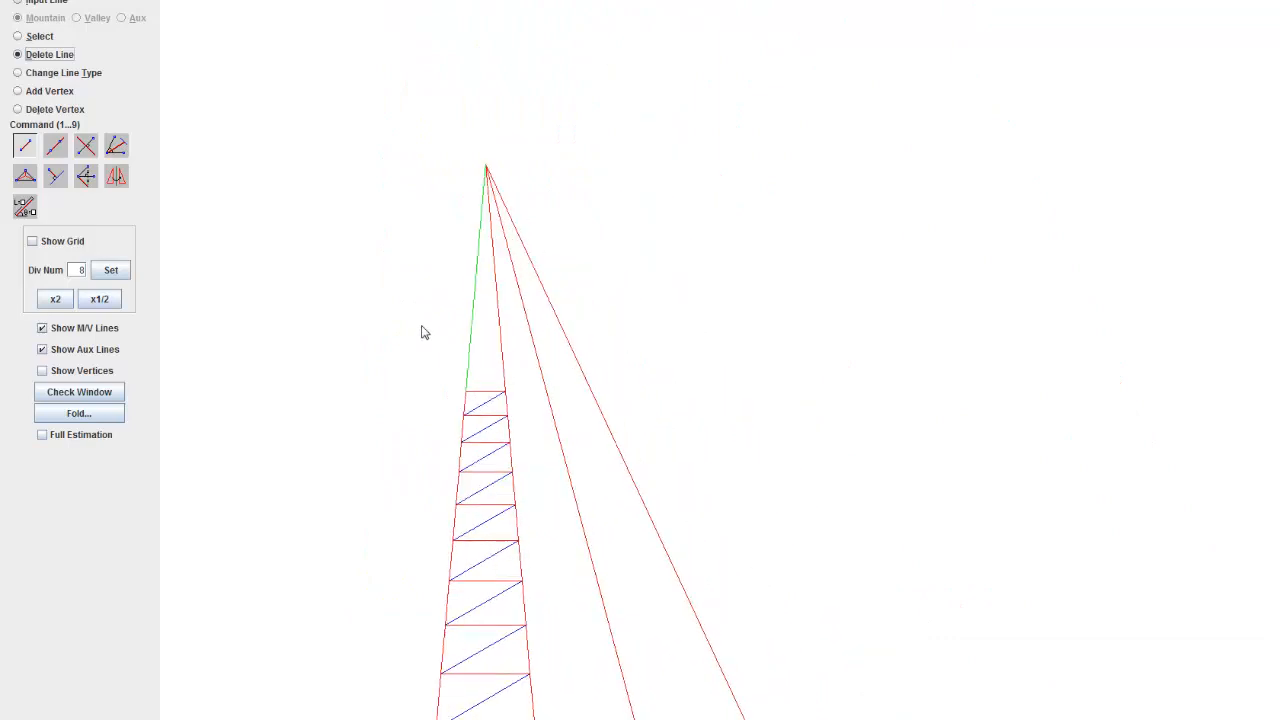
pyautogui.moveTo(449, 291); pyautogui.dragTo(559, 236)
pyautogui.scroll(4, 583, 257)
pyautogui.click(116, 176)
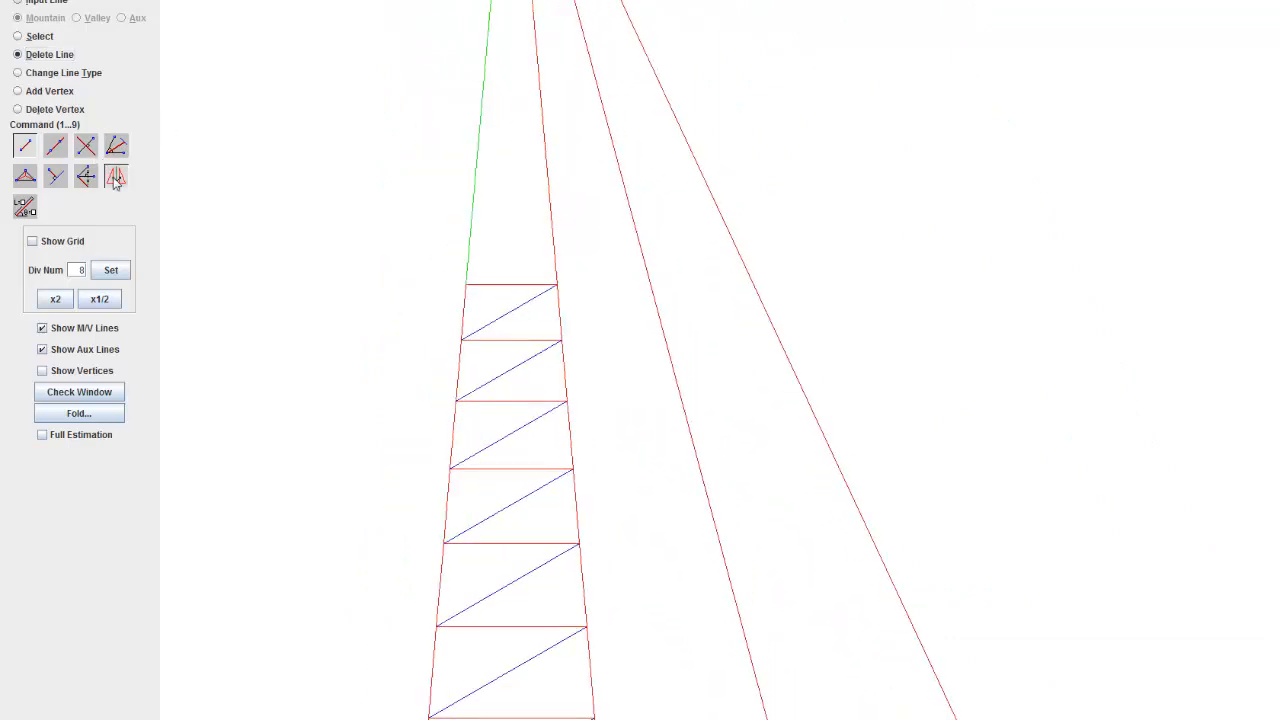
pyautogui.click(525, 317)
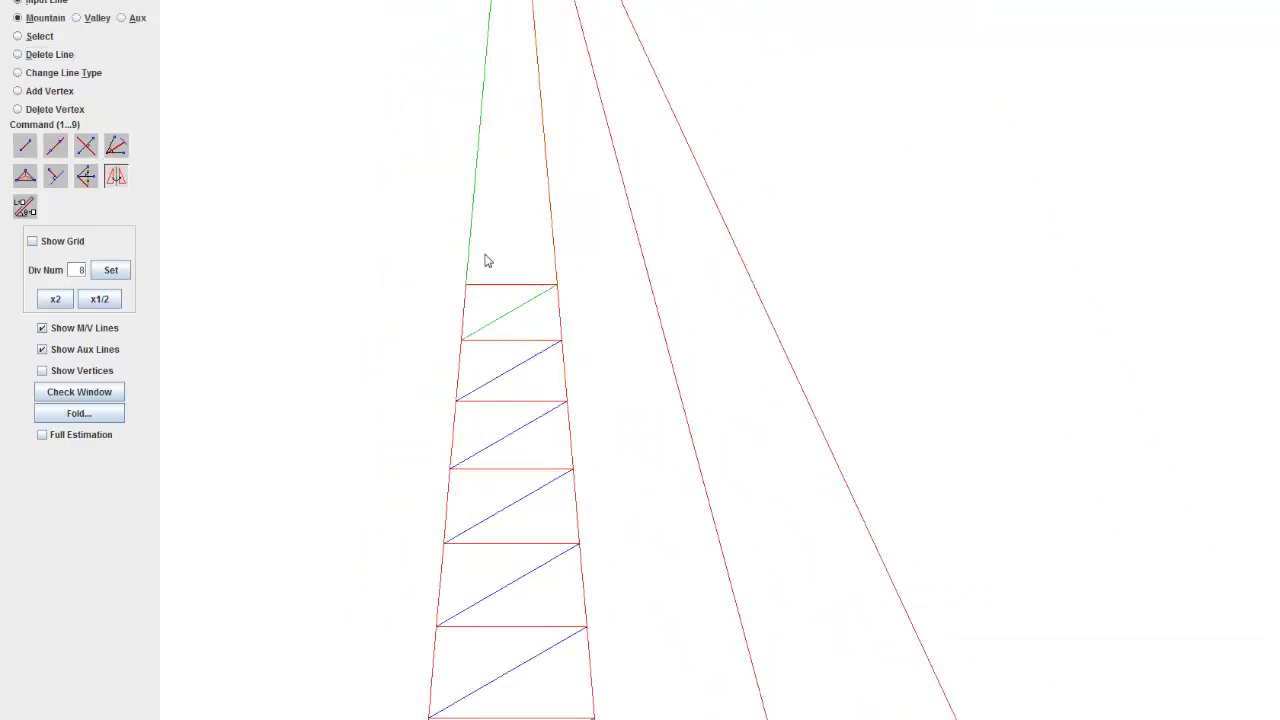
pyautogui.hotkey('ctrl', 'c')
pyautogui.click(567, 355)
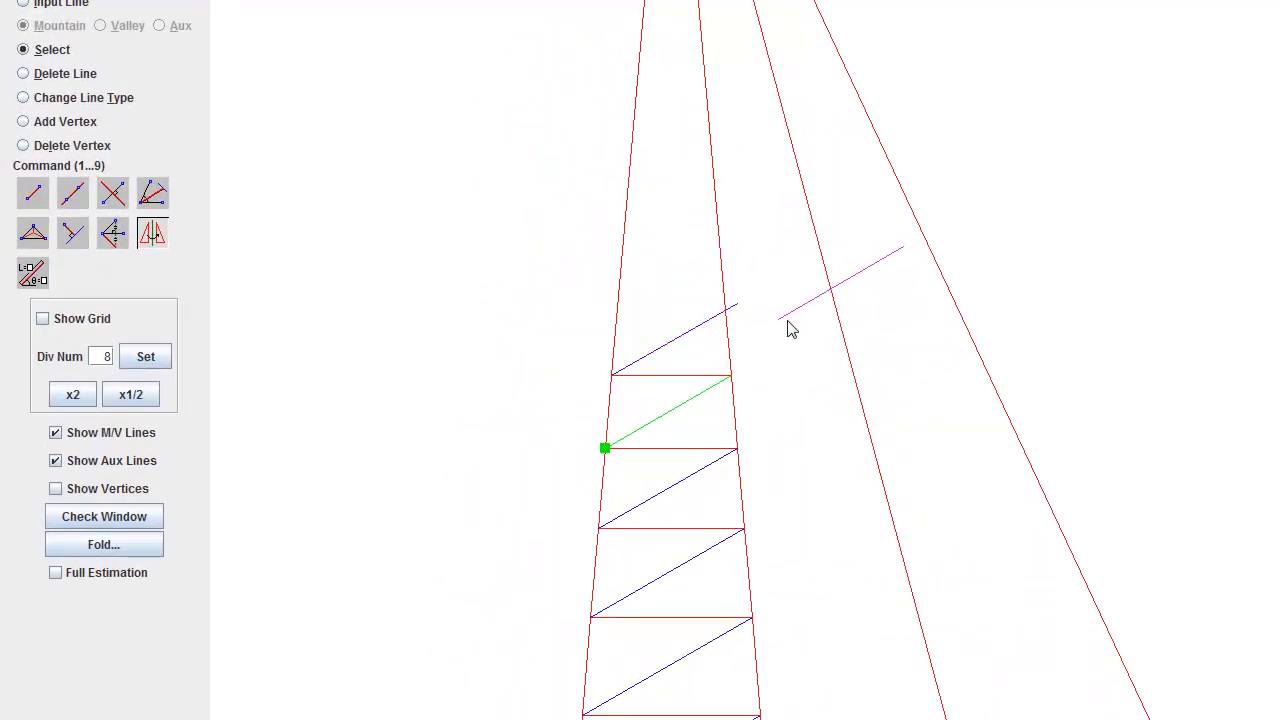
pyautogui.press('Escape')
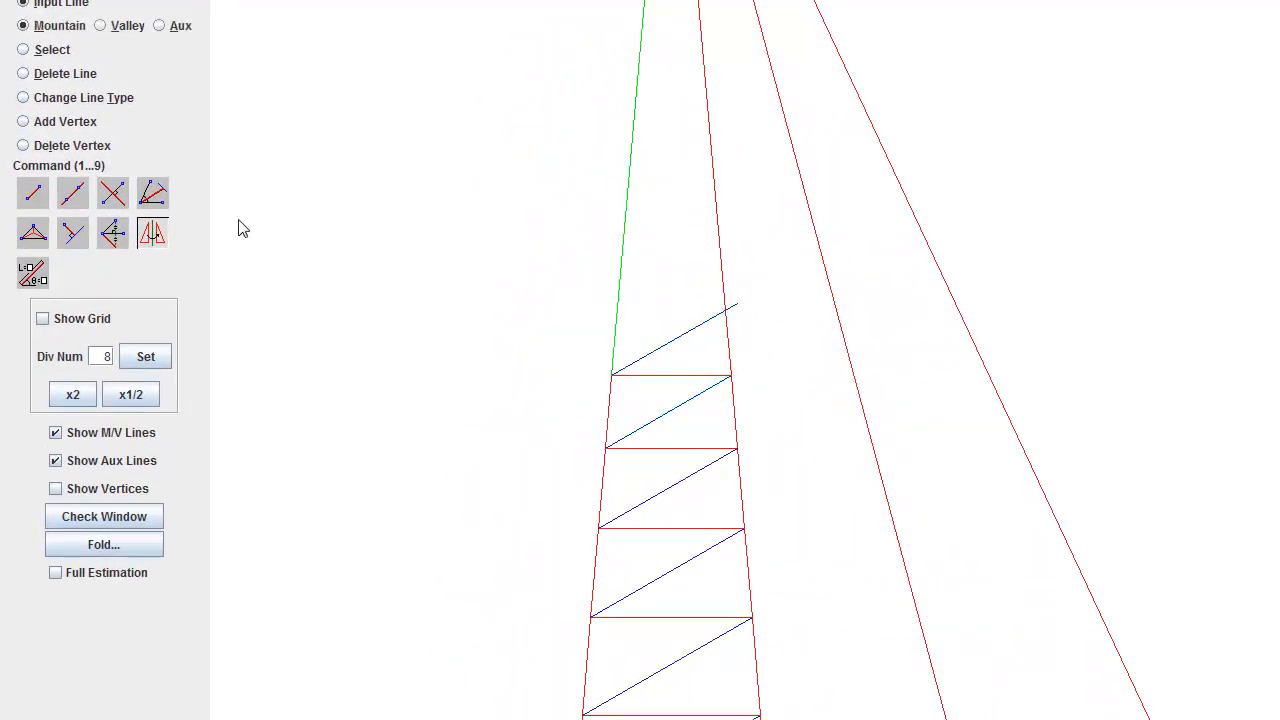
# Step: Copy the left strip's topmost horizontal mountain line to the point where the new diagonal meets the strip's right edge
pyautogui.click(147, 237)
pyautogui.click(654, 381)
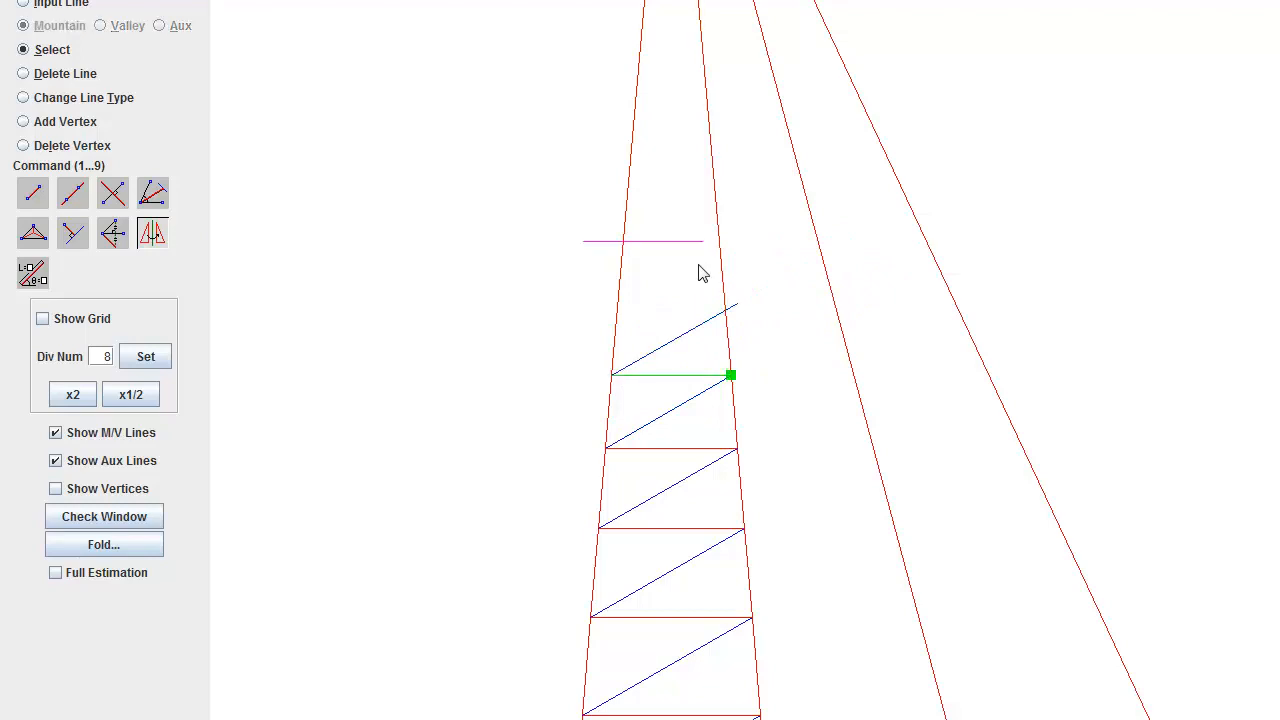
pyautogui.click(728, 310)
pyautogui.press('Escape')
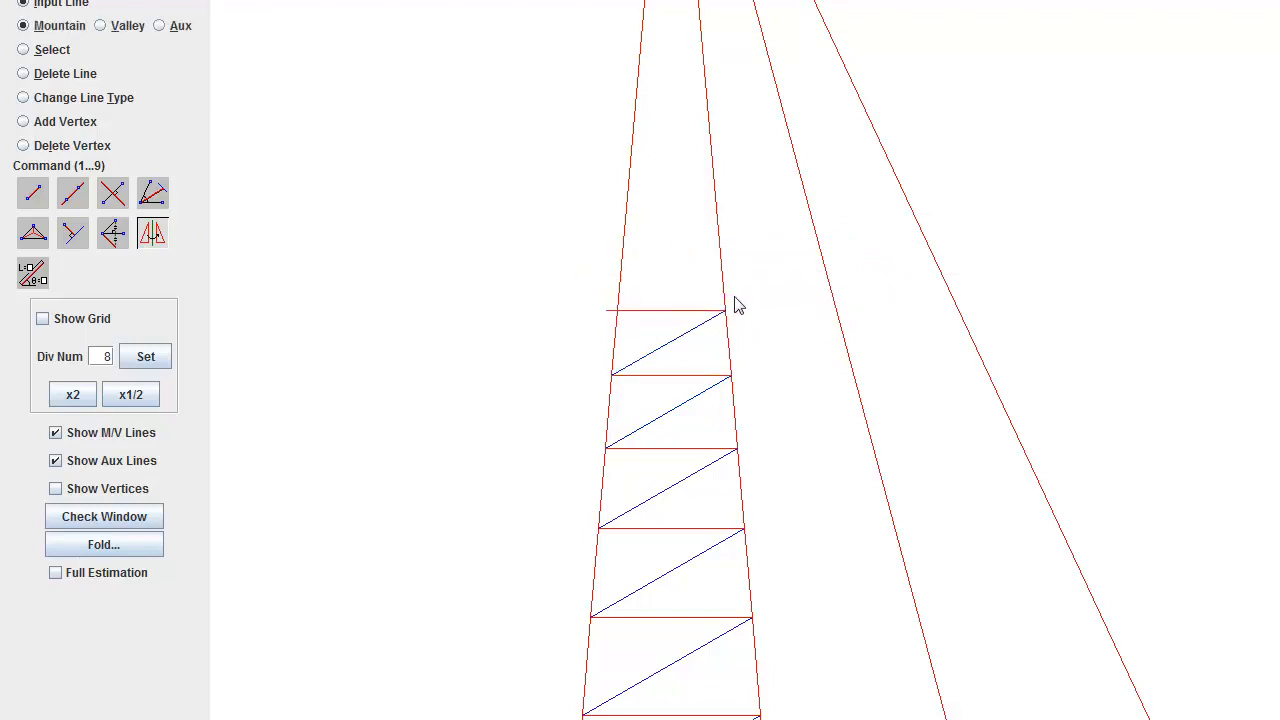
# Step: Delete the stray line above the left strip's new top row and flip that row's horizontal line to mountain
pyautogui.click(657, 308)
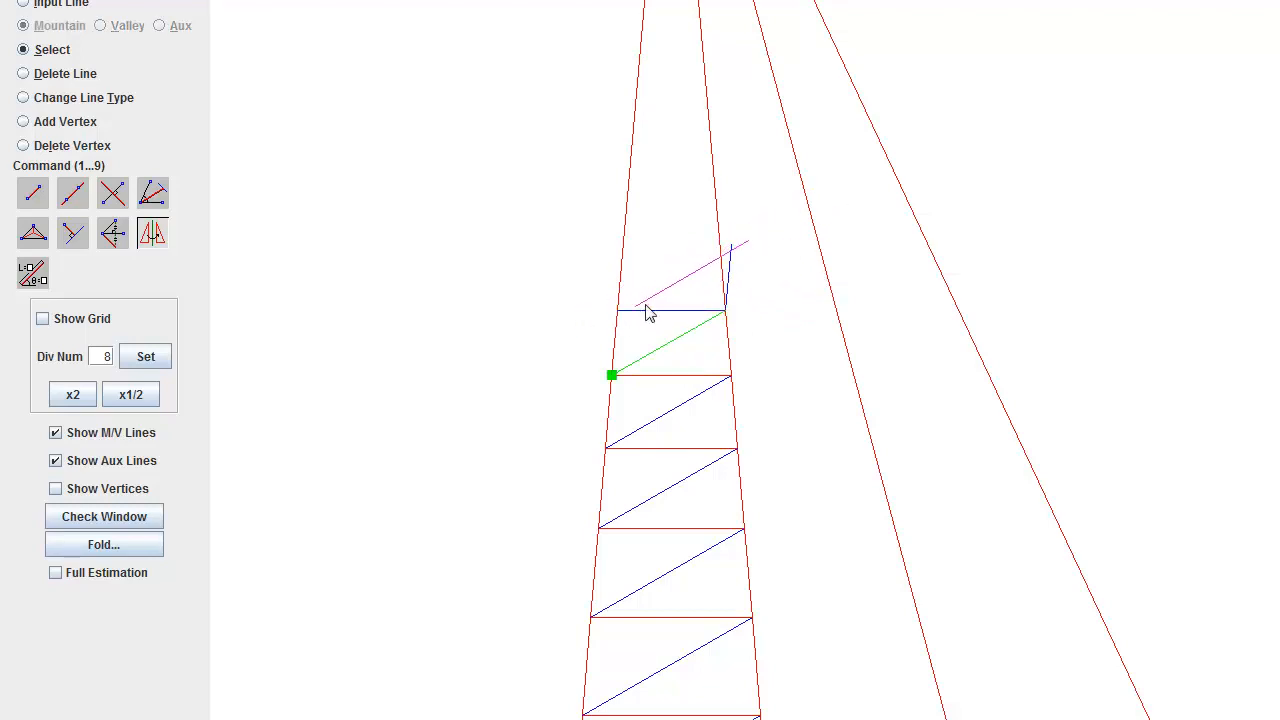
pyautogui.rightClick(692, 288)
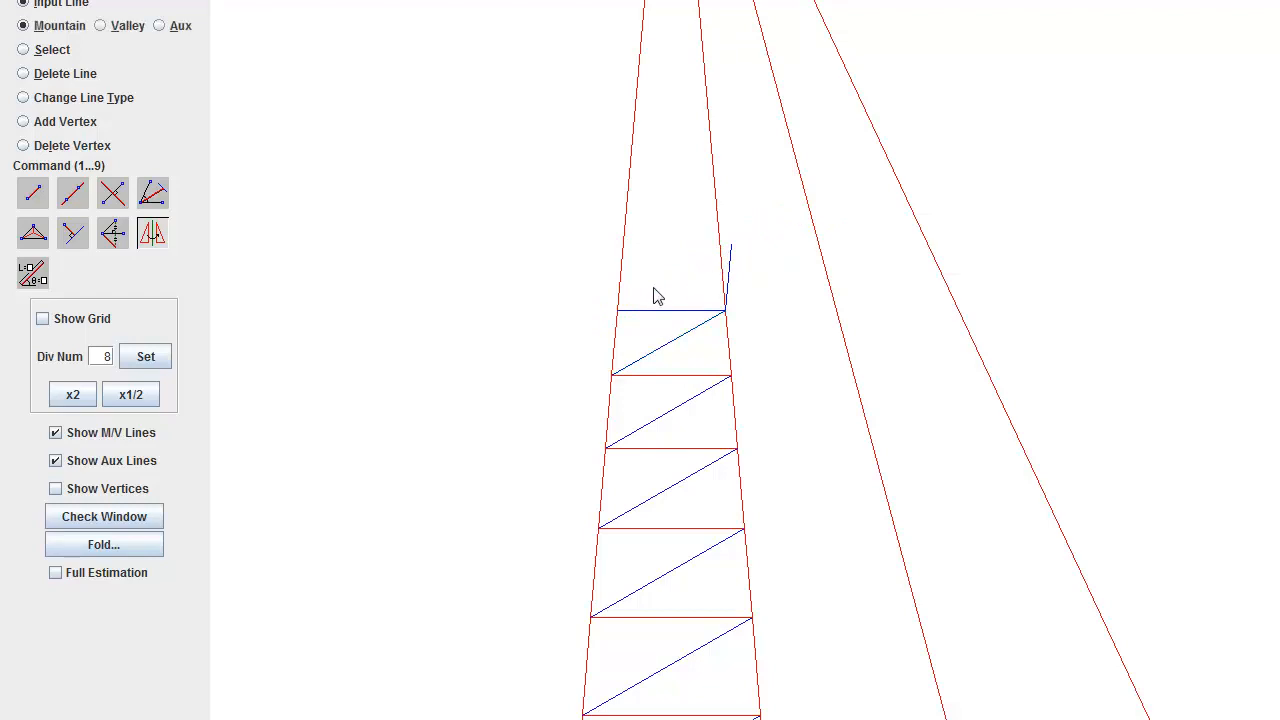
pyautogui.click(66, 74)
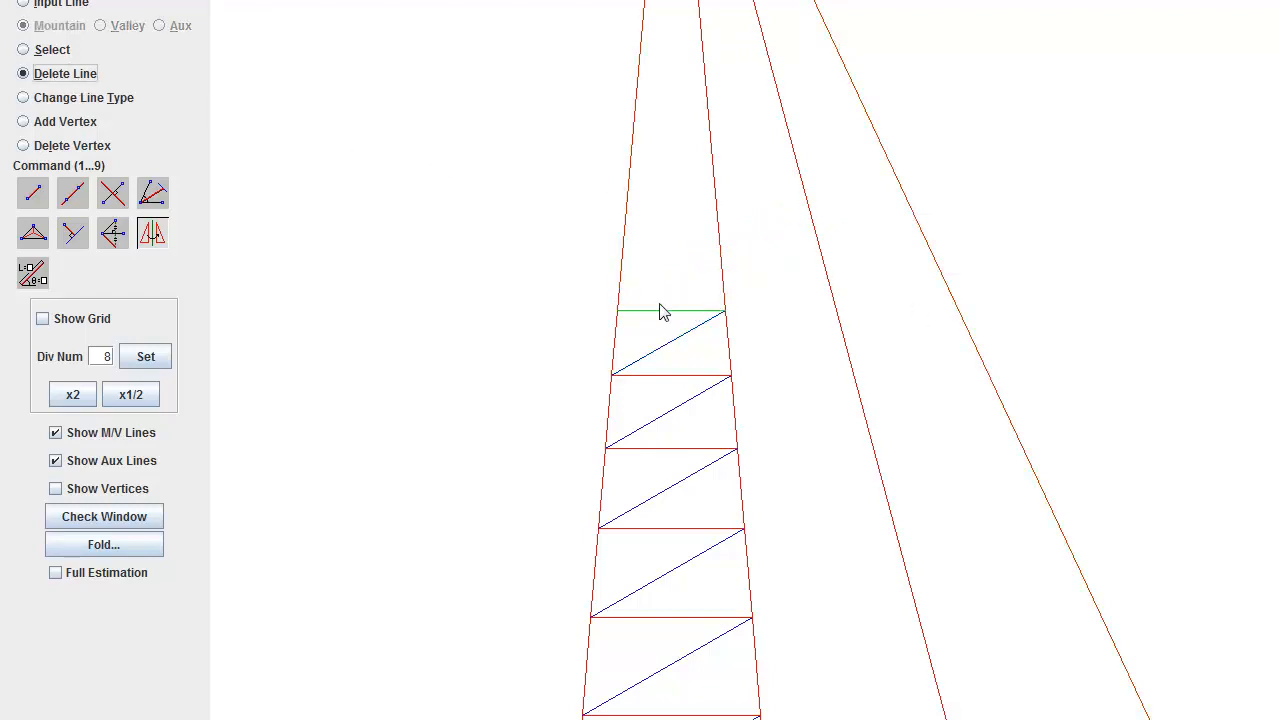
pyautogui.click(118, 108)
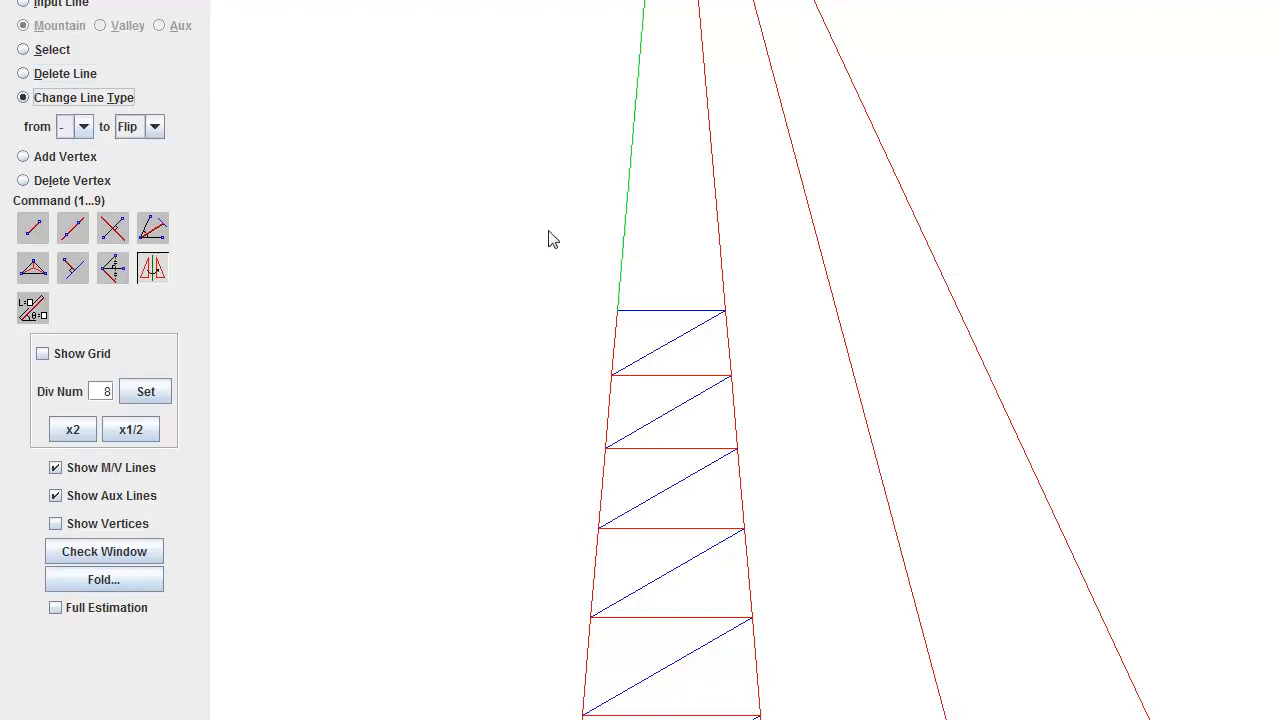
pyautogui.click(670, 314)
# Step: Copy the second strip's topmost valley diagonal into its fourth row
pyautogui.scroll(-10, 1000, 566)
pyautogui.scroll(-6, 1031, 550)
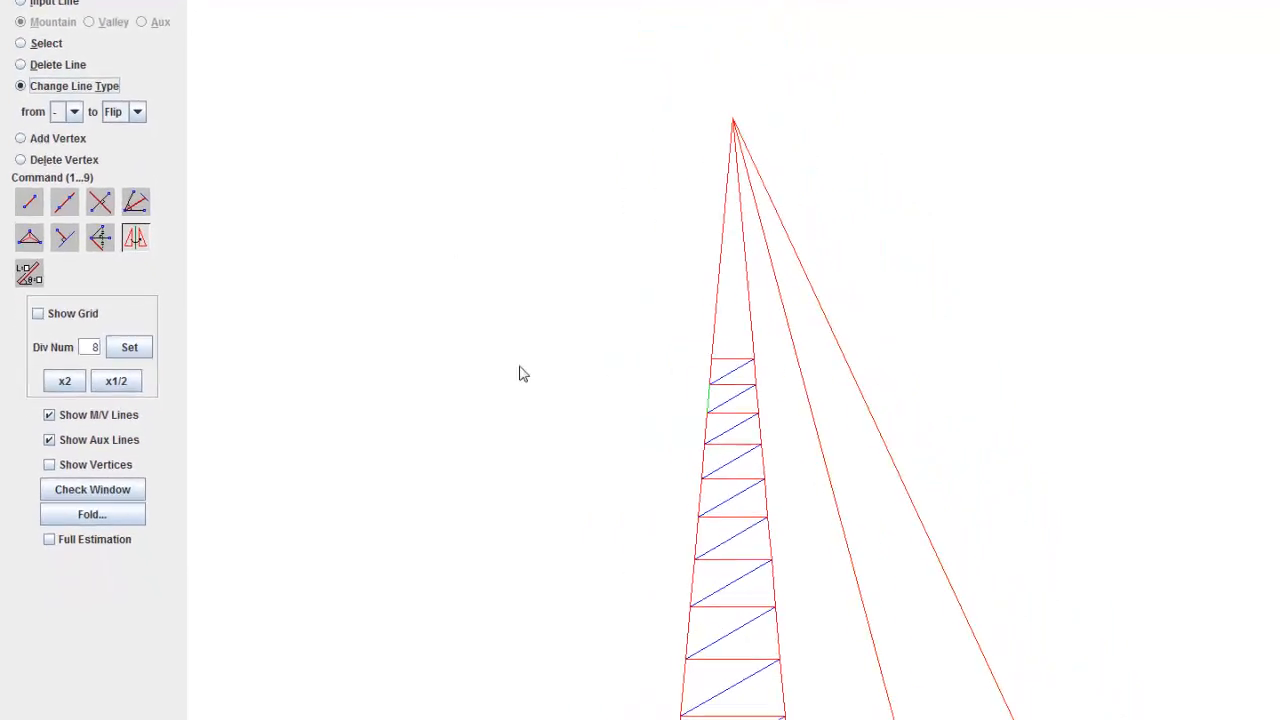
pyautogui.scroll(-8, 990, 490)
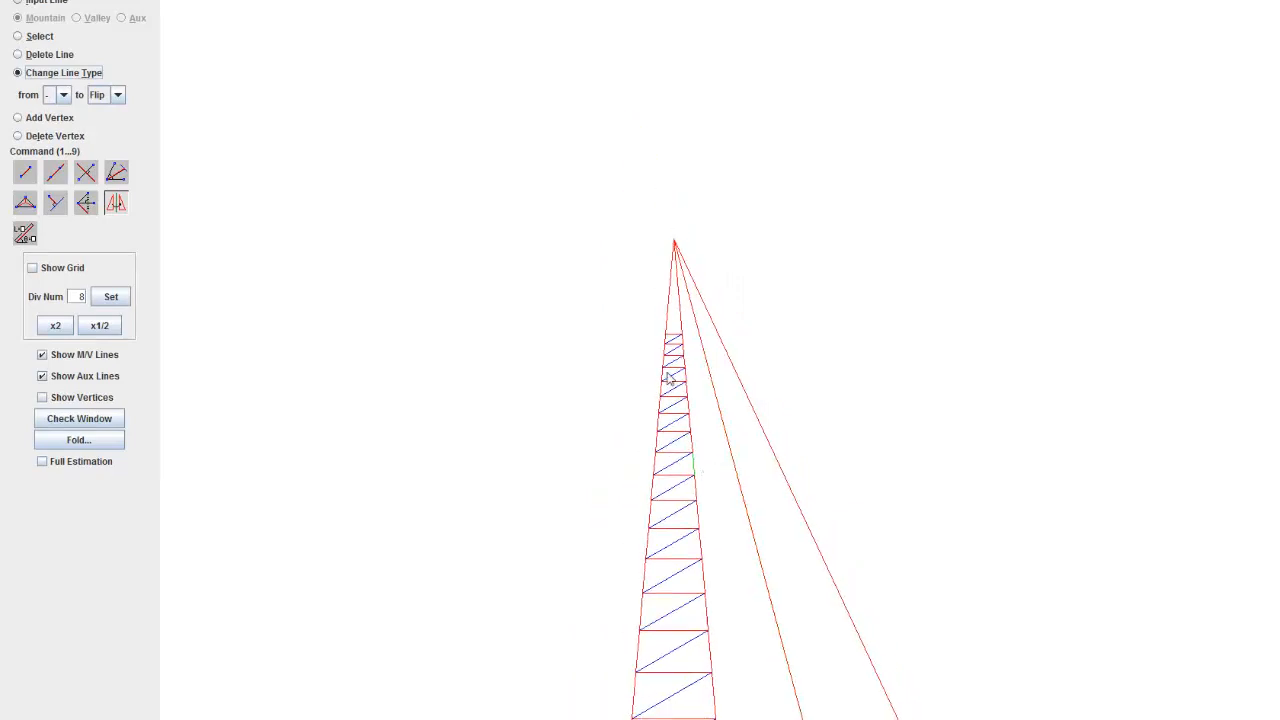
pyautogui.scroll(10, 669, 374)
pyautogui.scroll(-8, 652, 230)
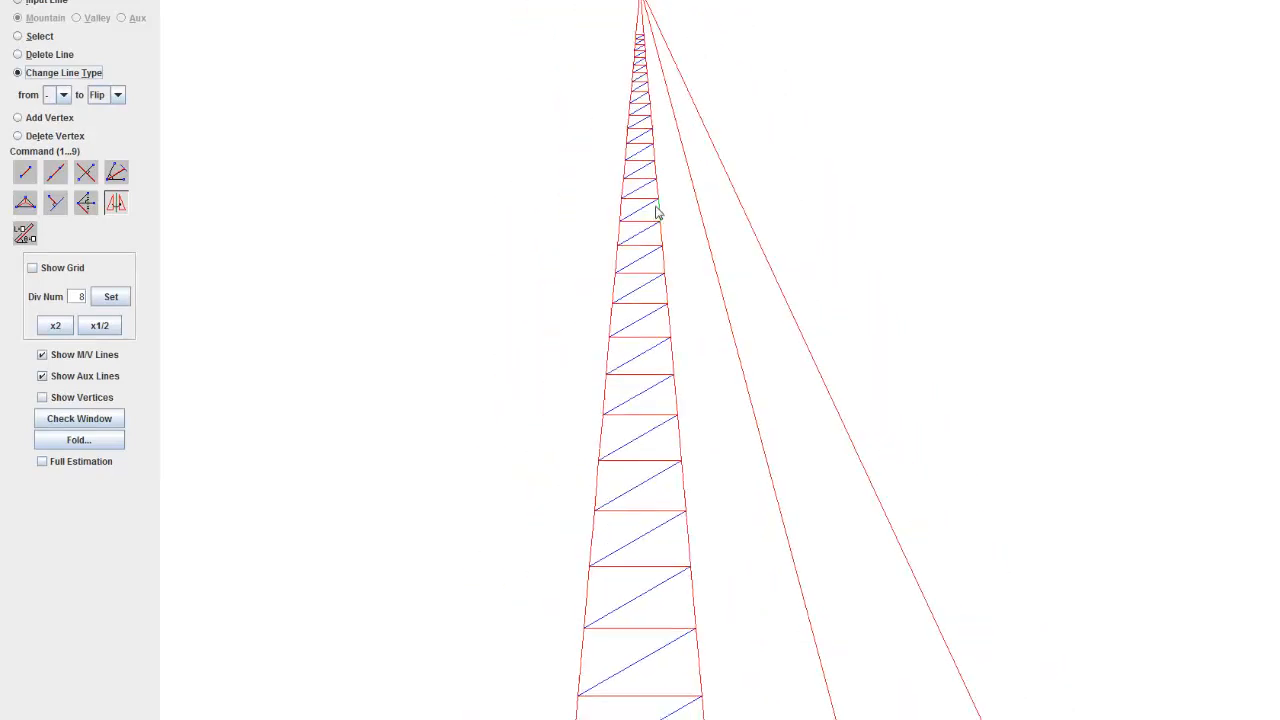
pyautogui.scroll(6, 828, 404)
pyautogui.scroll(6, 828, 404)
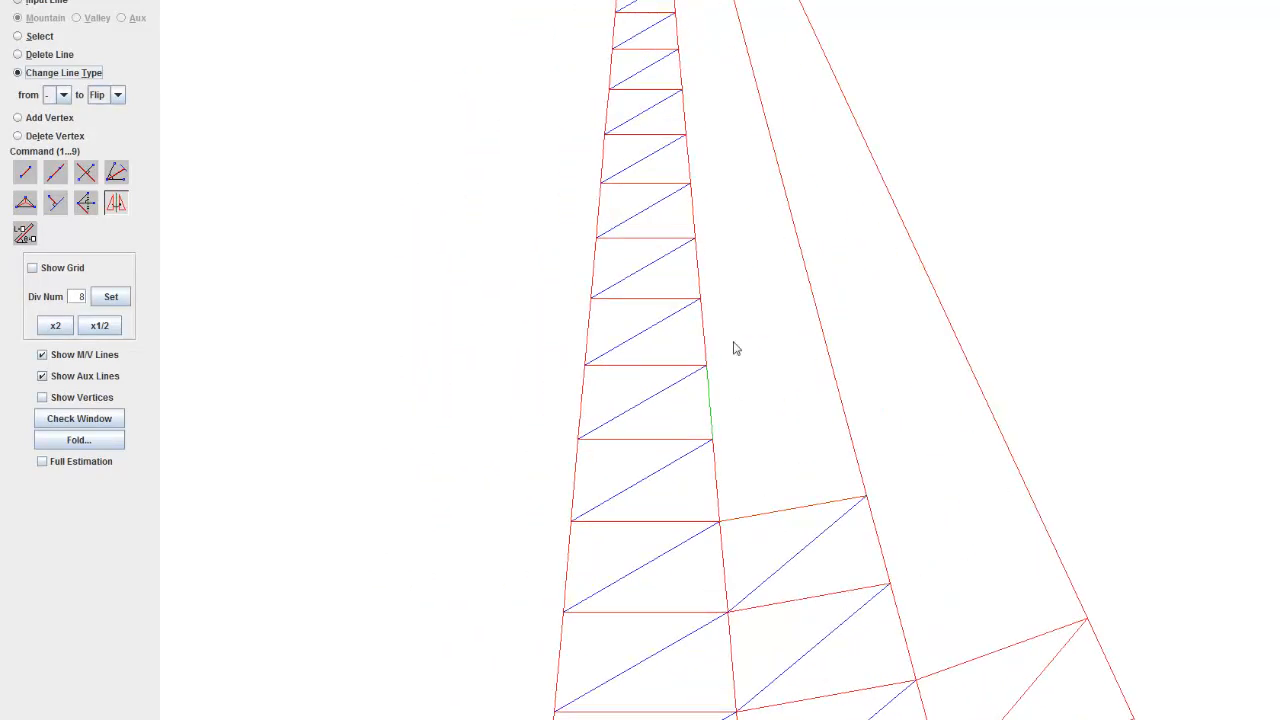
pyautogui.moveTo(734, 349); pyautogui.dragTo(408, 158)
pyautogui.moveTo(500, 268); pyautogui.dragTo(657, 331)
pyautogui.scroll(8, 657, 331)
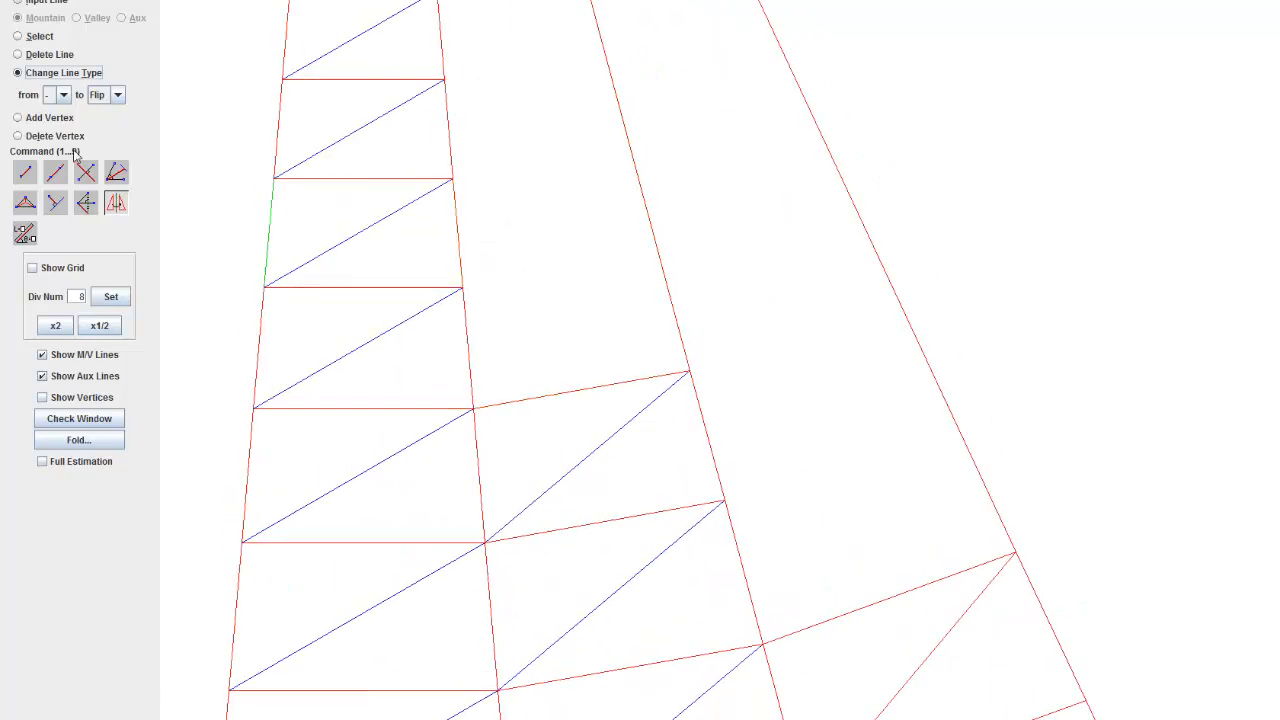
pyautogui.click(109, 212)
pyautogui.click(29, 40)
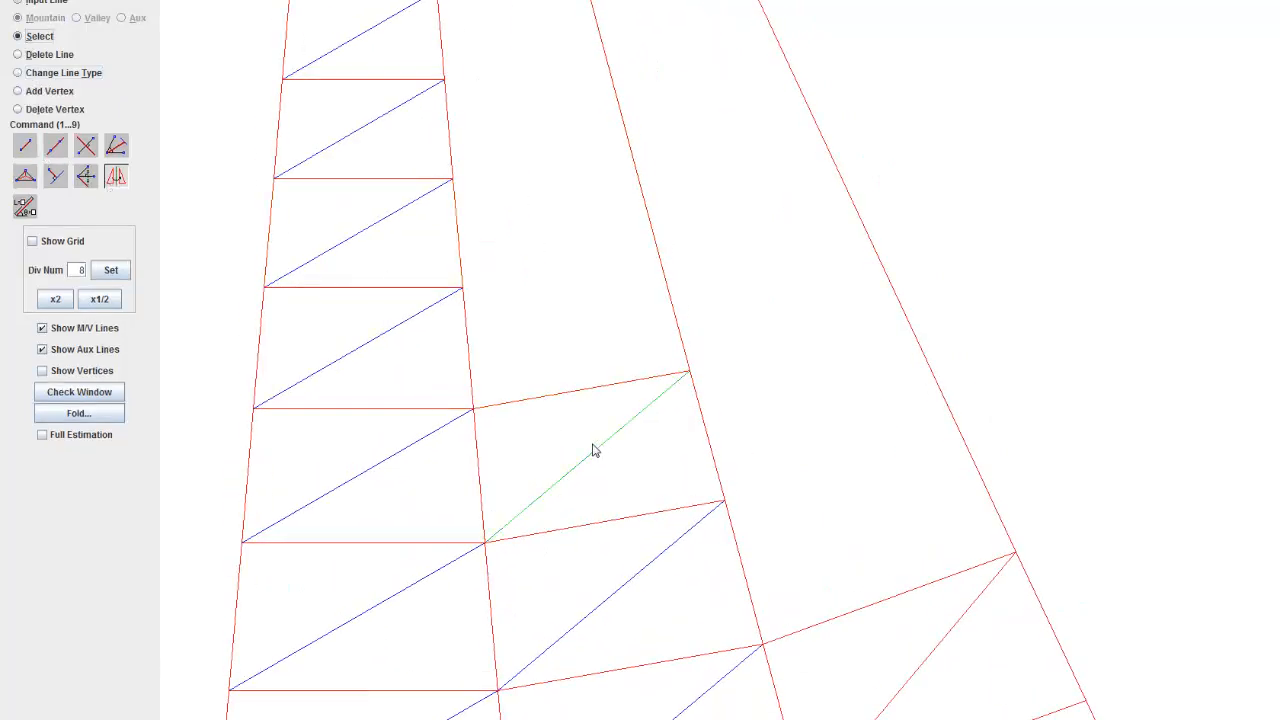
pyautogui.click(477, 411)
pyautogui.rightClick(587, 277)
# Step: Copy the second strip's topmost mountain cross line to the upper end of the fourth-row diagonal
pyautogui.click(589, 386)
pyautogui.hotkey('ctrl', 'c')
pyautogui.hotkey('ctrl', 'v')
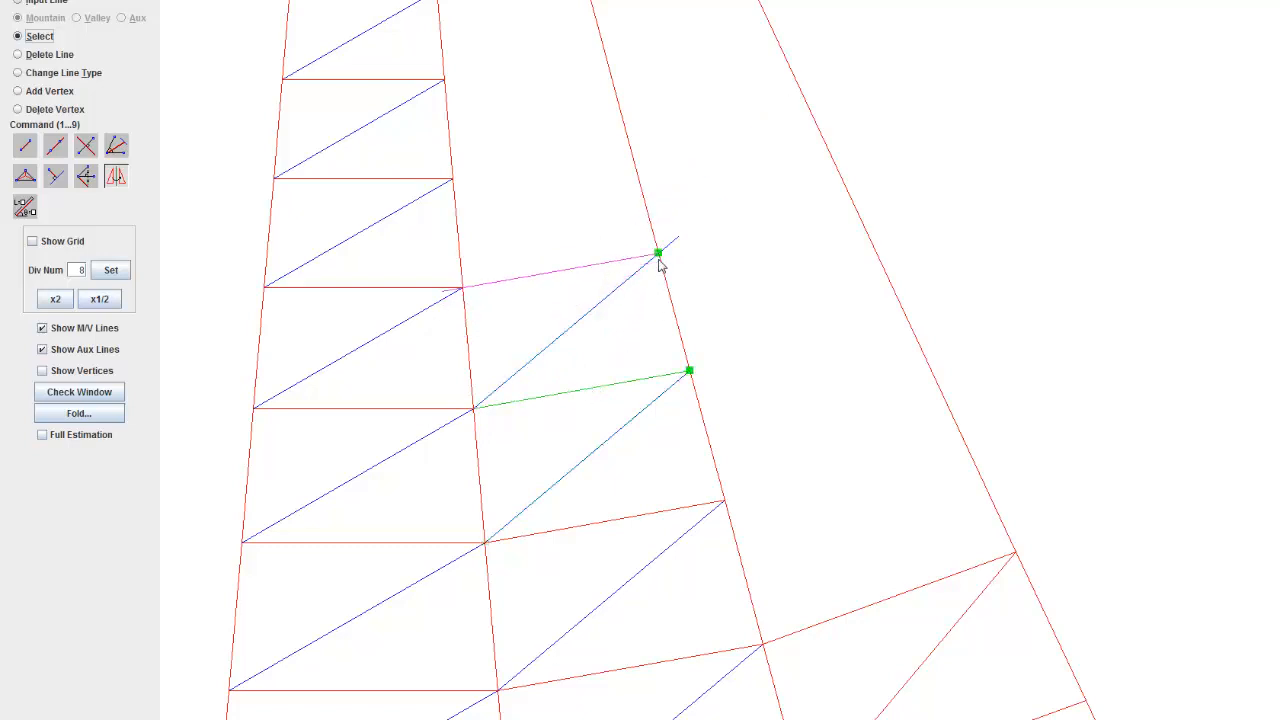
pyautogui.click(659, 259)
pyautogui.rightClick(661, 190)
# Step: Add the fifth row of the second strip by copying the valley diagonal and mountain cross line one row up
pyautogui.click(465, 286)
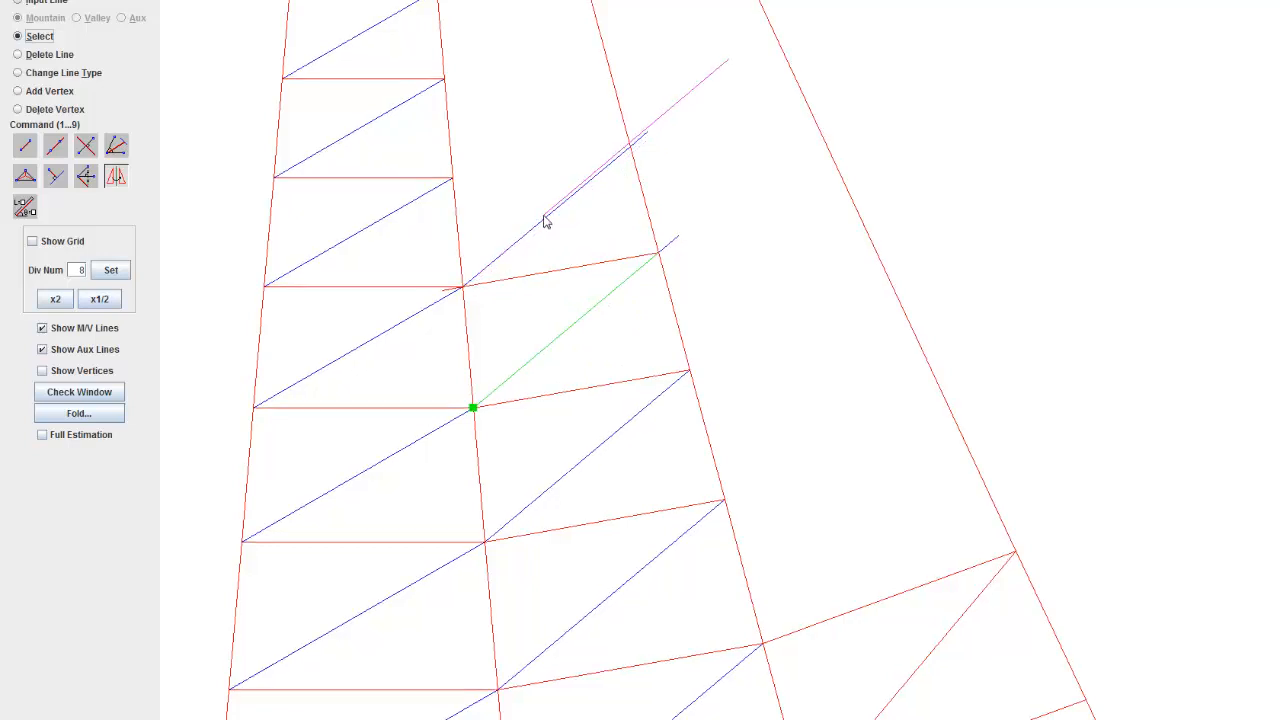
pyautogui.rightClick(603, 218)
pyautogui.click(117, 177)
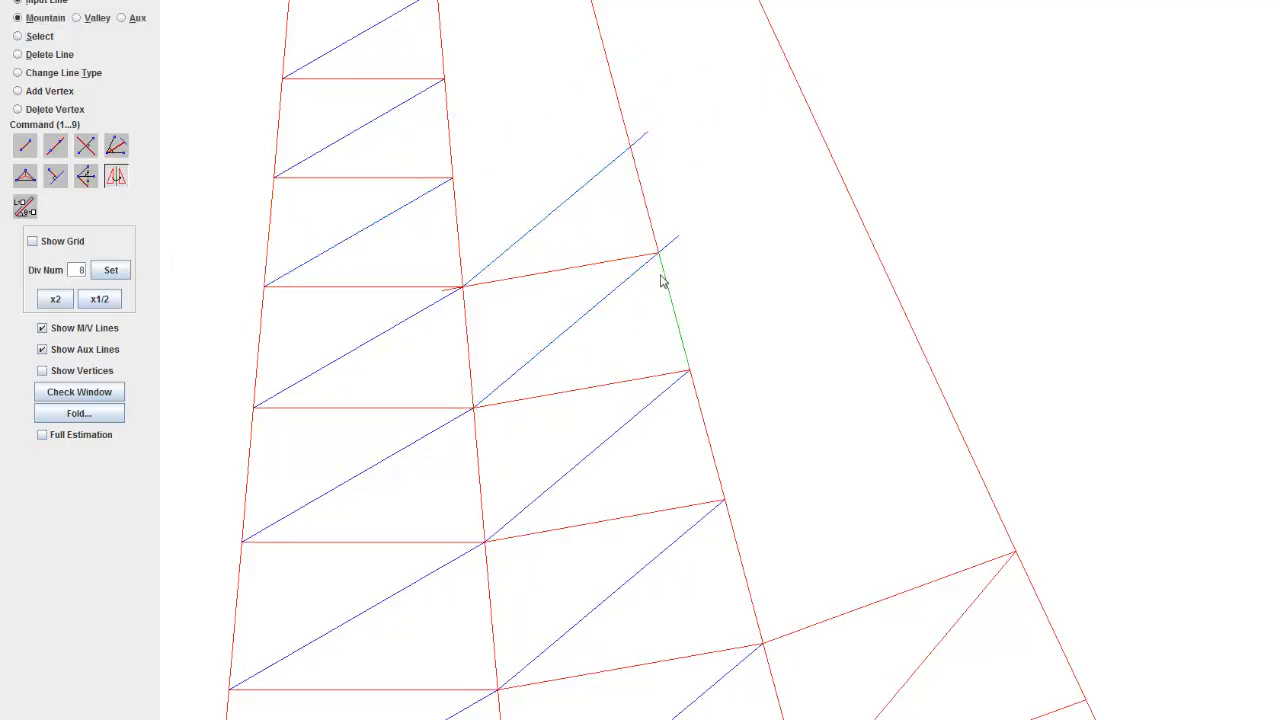
pyautogui.hotkey('ctrl', 'c')
pyautogui.click(630, 148)
pyautogui.rightClick(643, 238)
# Step: Add the sixth row of the second strip by copying the valley diagonal and mountain cross line one row up
pyautogui.moveTo(631, 276); pyautogui.dragTo(654, 358)
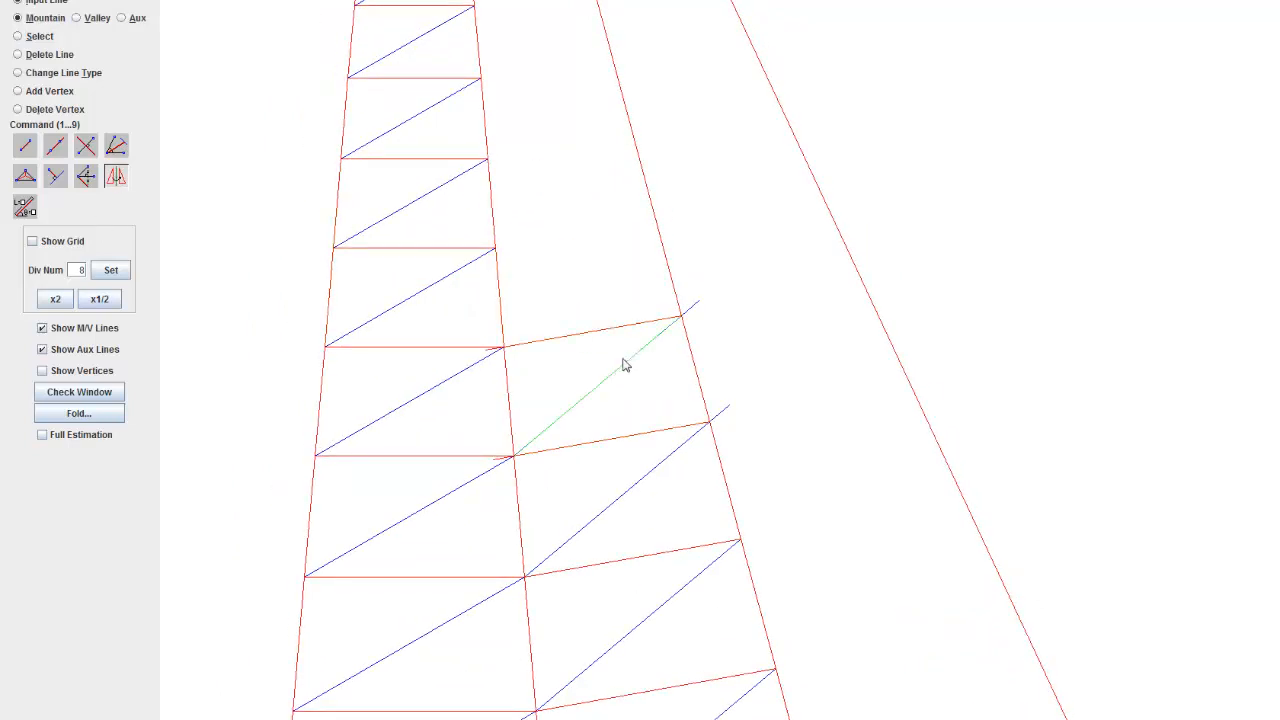
pyautogui.hotkey('ctrl', 'c')
pyautogui.click(505, 347)
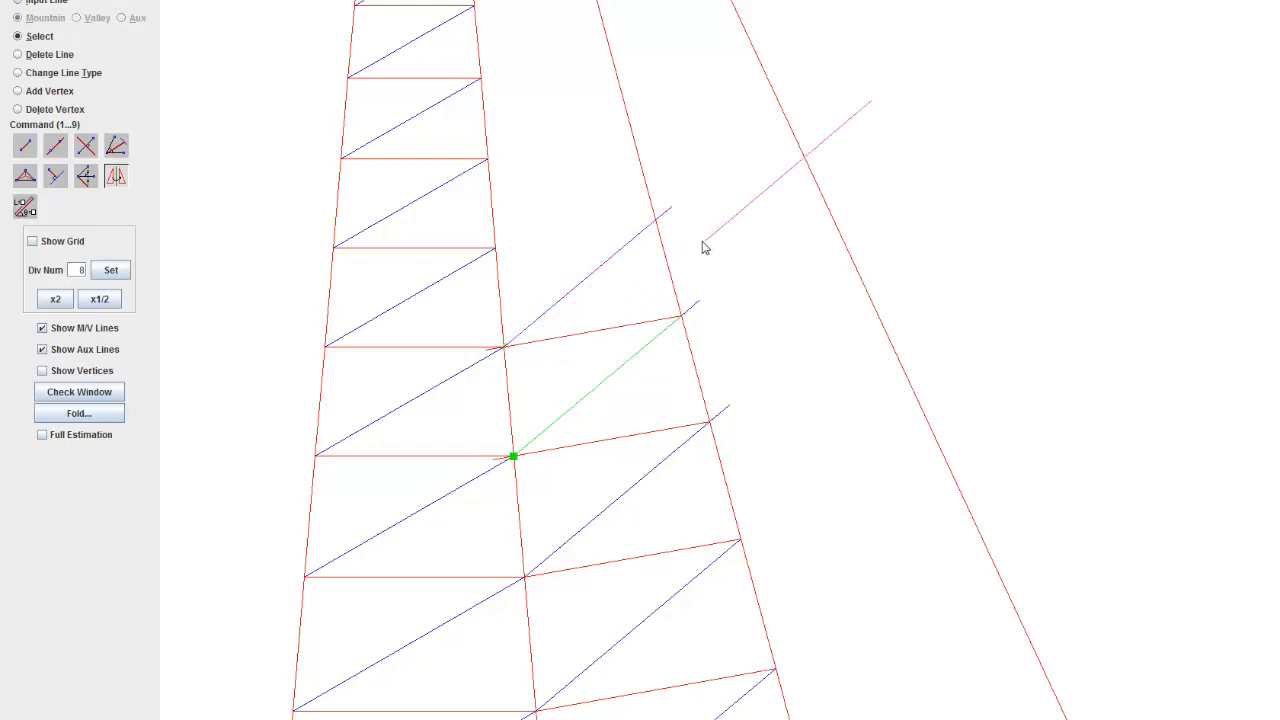
pyautogui.hotkey('alt', 'i')
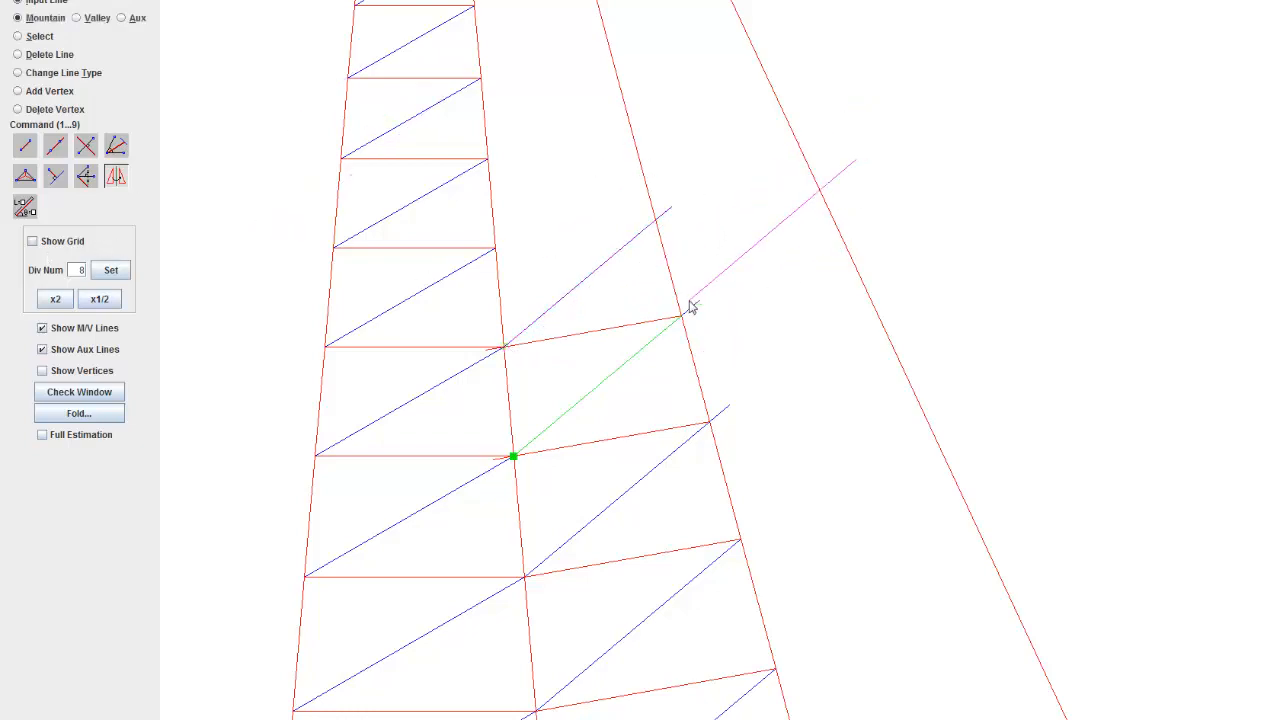
pyautogui.hotkey('ctrl', 'c')
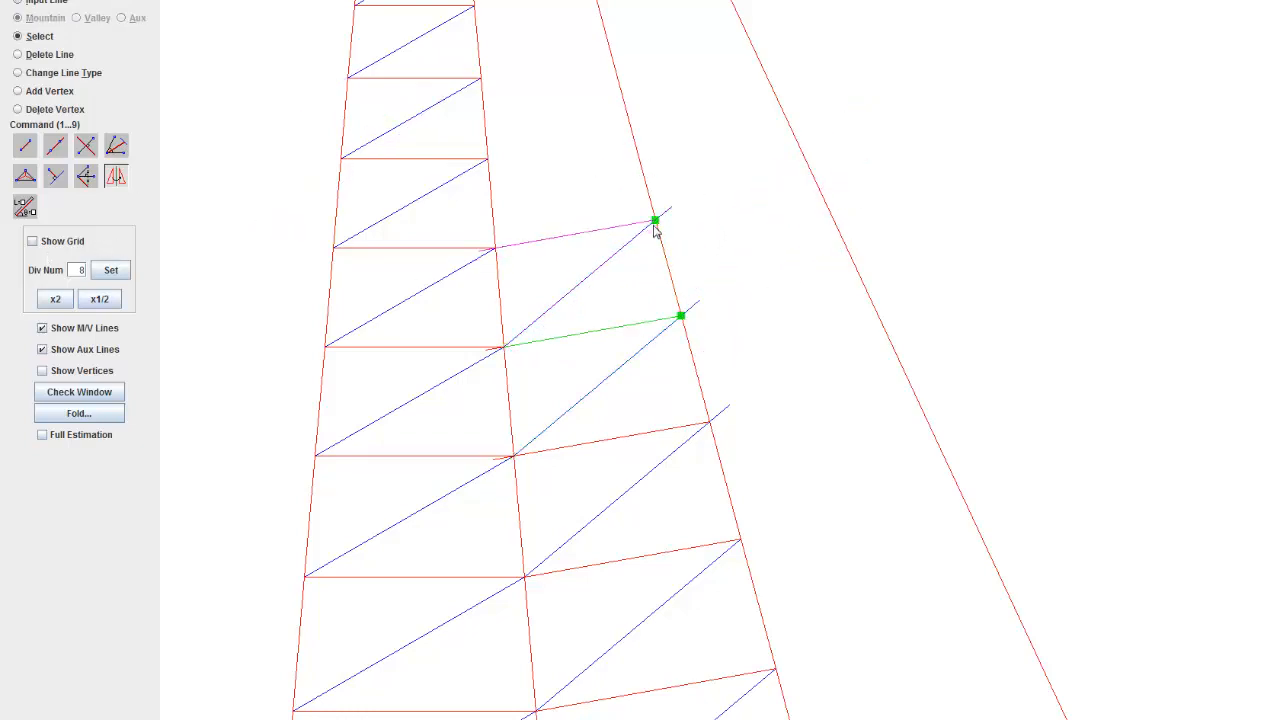
pyautogui.click(655, 223)
# Step: Copy the second strip's topmost valley diagonal and mountain cross line upward to form its seventh row
pyautogui.rightClick(611, 275)
pyautogui.hotkey('ctrl', 'c')
pyautogui.click(495, 248)
pyautogui.rightClick(583, 203)
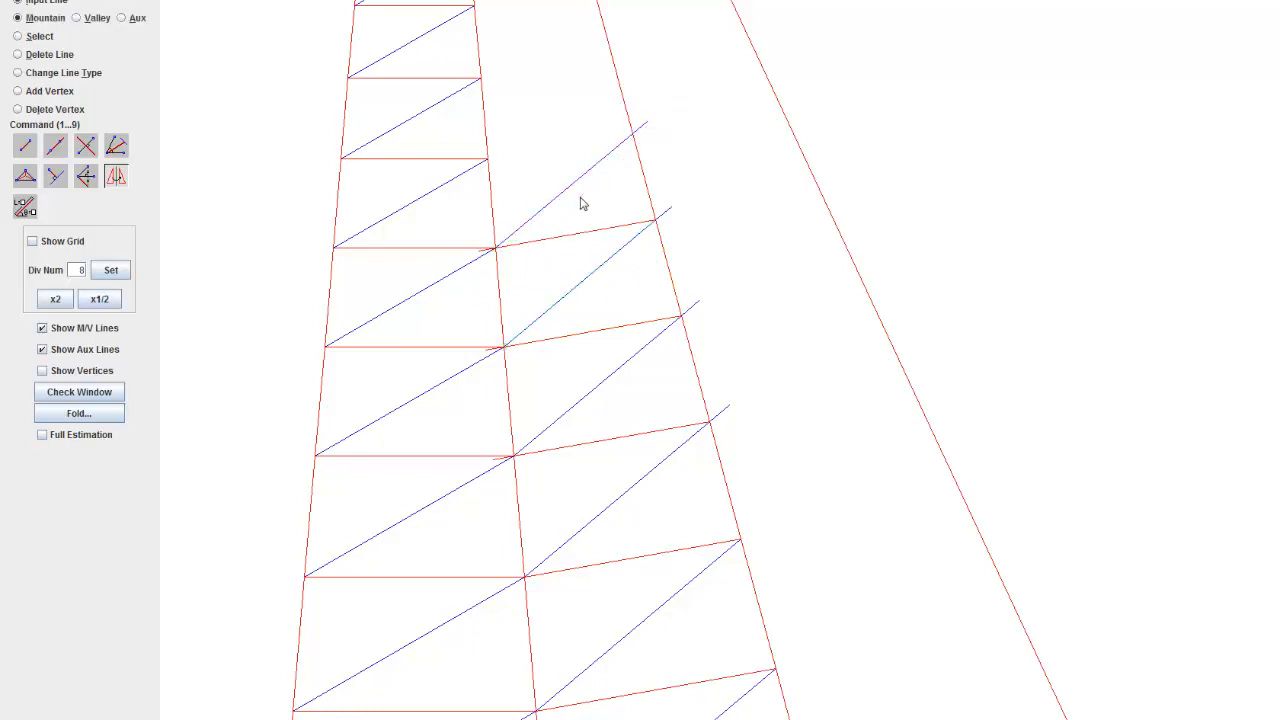
pyautogui.hotkey('ctrl', 'c')
pyautogui.click(631, 136)
pyautogui.moveTo(629, 250); pyautogui.dragTo(654, 412)
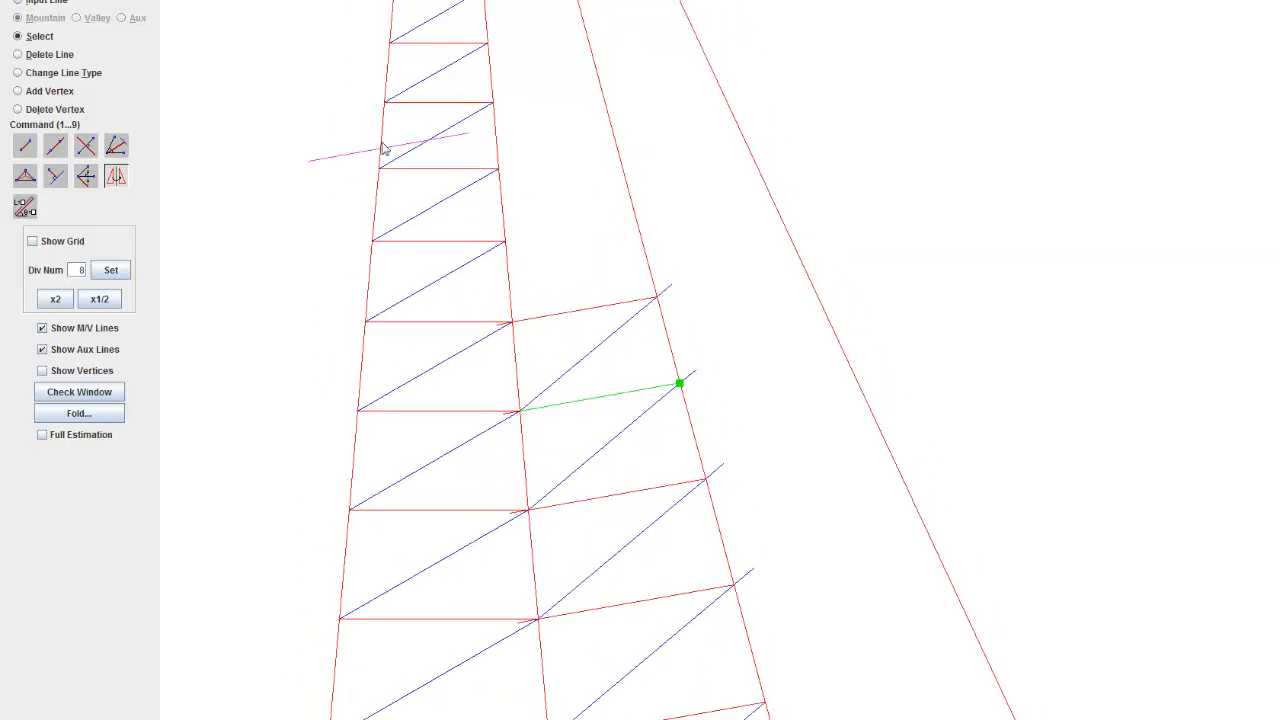
# Step: Run the input check on the whole crease pattern, then minimize the check results
pyautogui.scroll(-5, 778, 503)
pyautogui.scroll(-6, 780, 406)
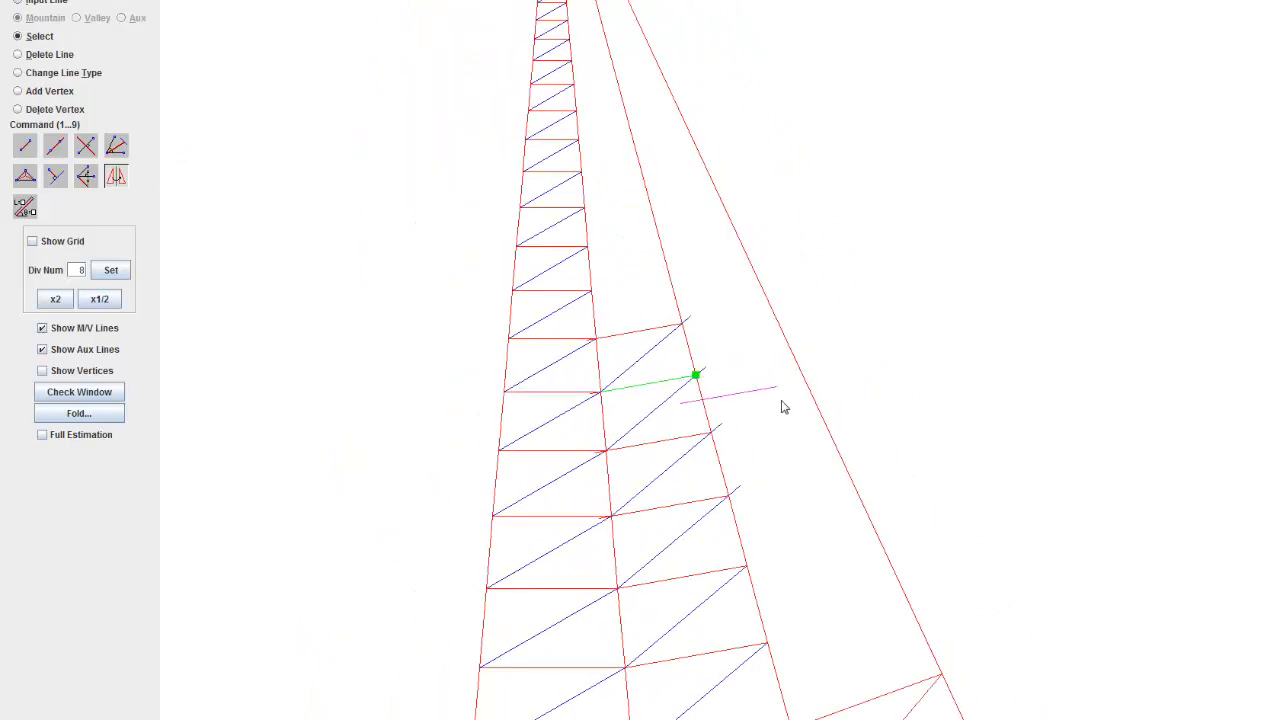
pyautogui.click(100, 399)
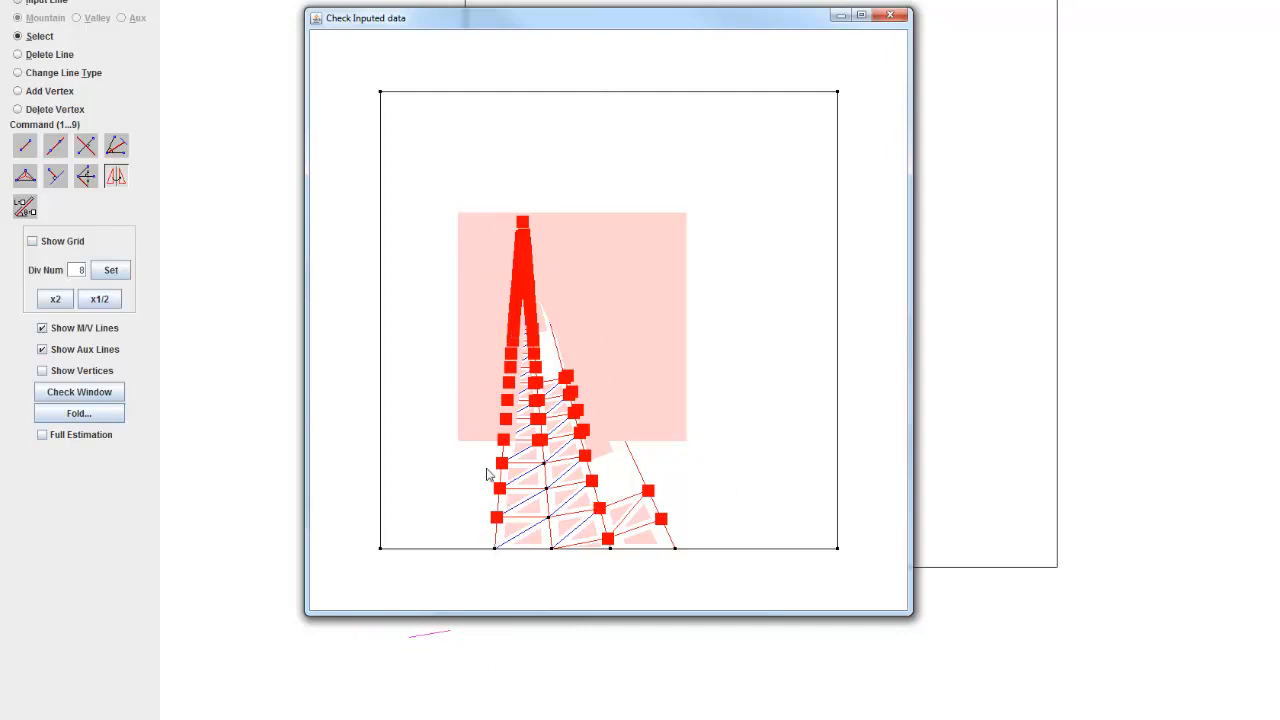
pyautogui.click(842, 13)
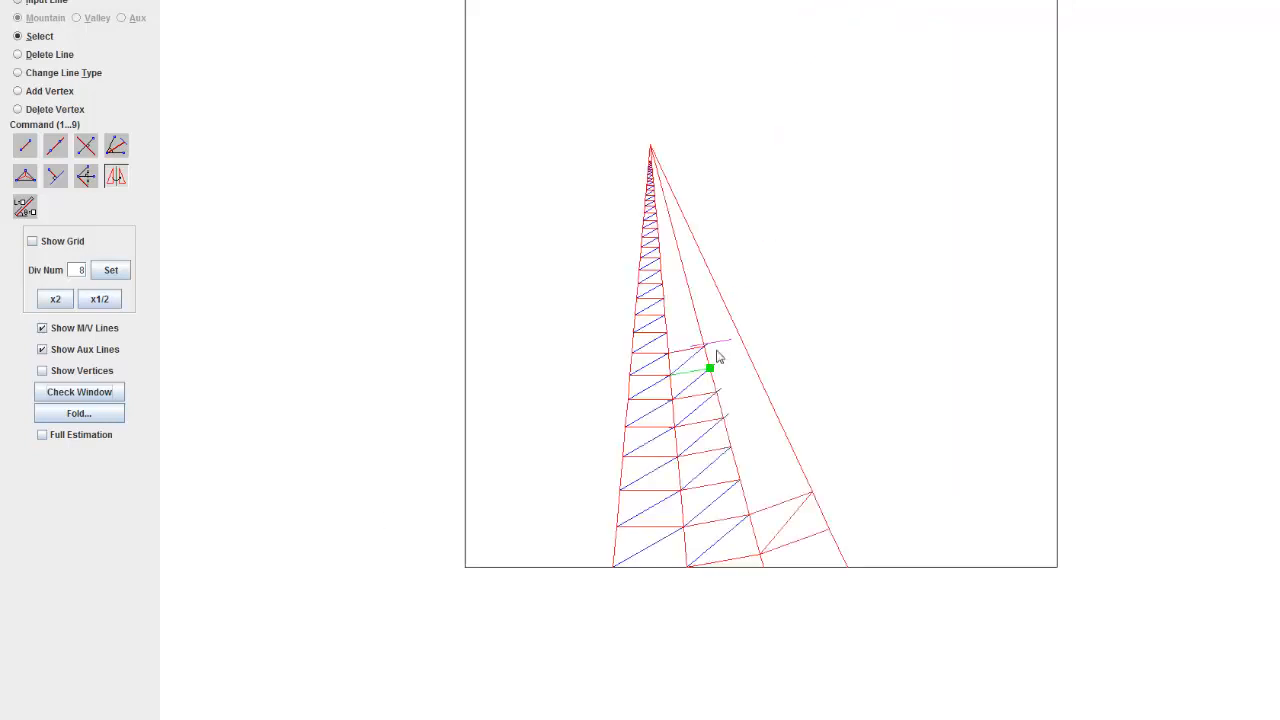
# Step: Examine the cross lines and diagonals filling the first two strips and the bottom cell of the third strip
pyautogui.press('8')
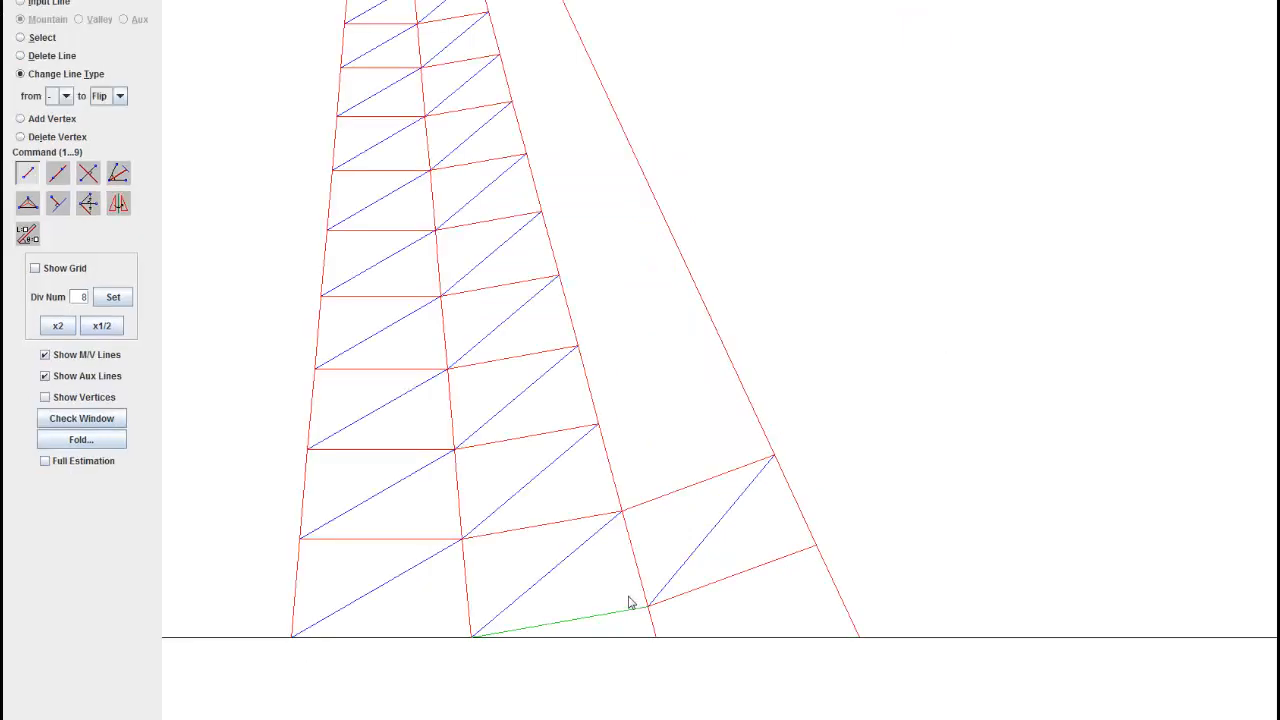
pyautogui.moveTo(574, 506); pyautogui.dragTo(631, 531)
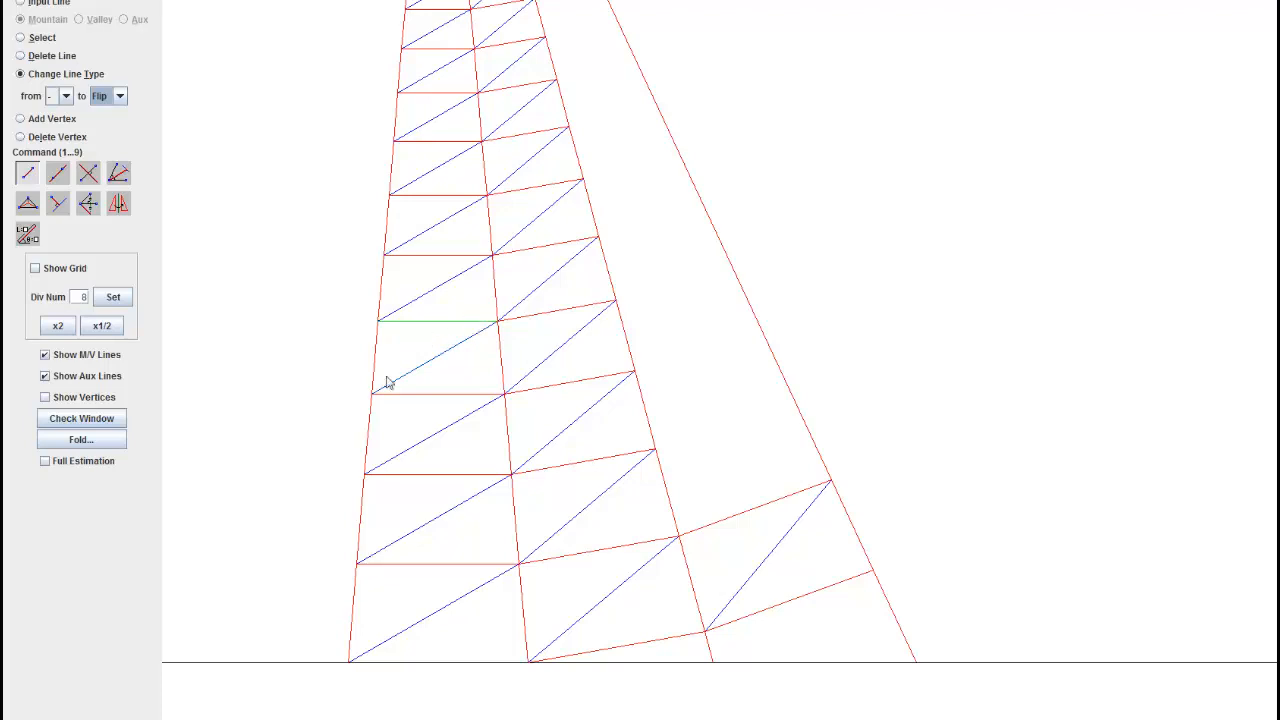
pyautogui.moveTo(855, 370); pyautogui.dragTo(939, 250)
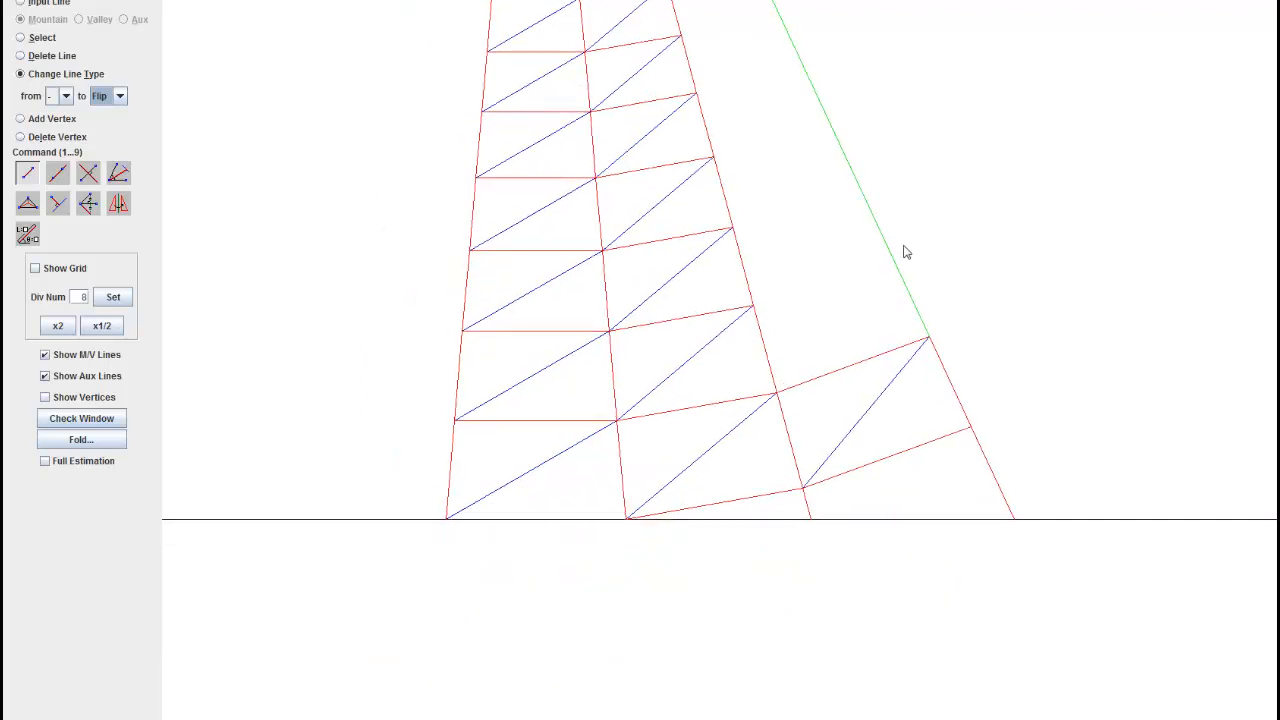
pyautogui.scroll(-3, 660, 346)
pyautogui.scroll(3, 814, 514)
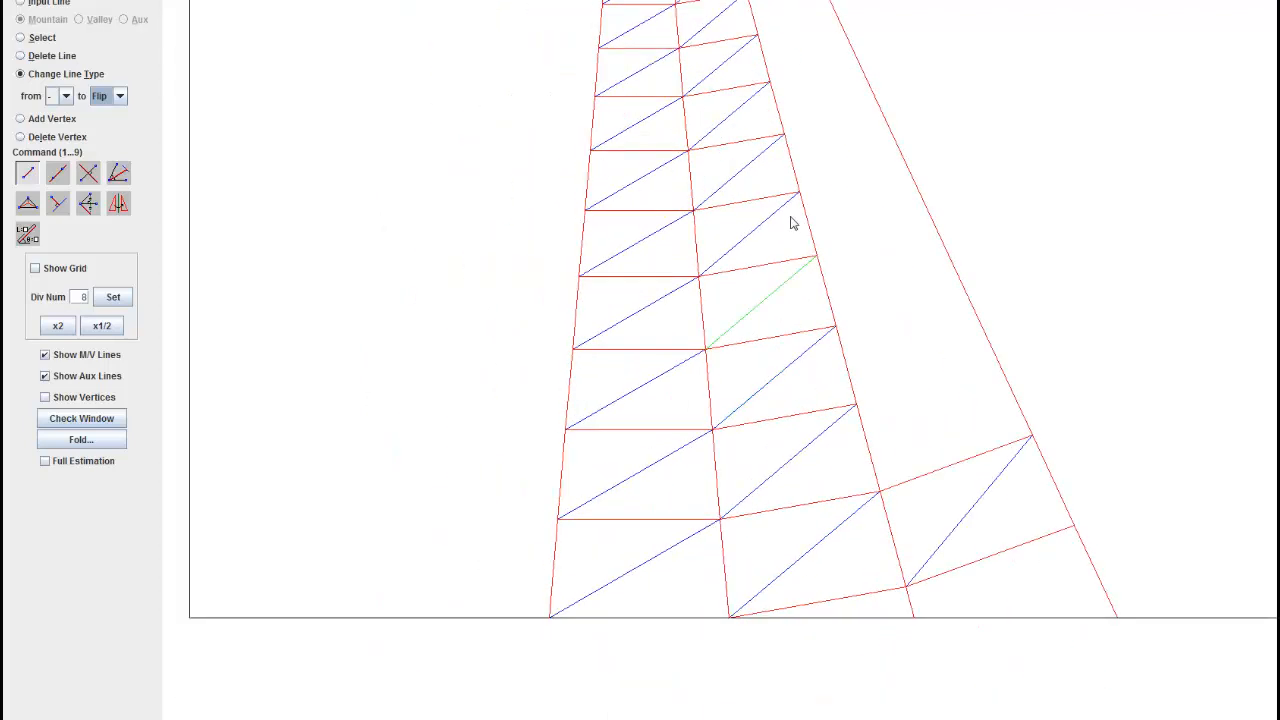
pyautogui.moveTo(793, 222); pyautogui.dragTo(741, 171)
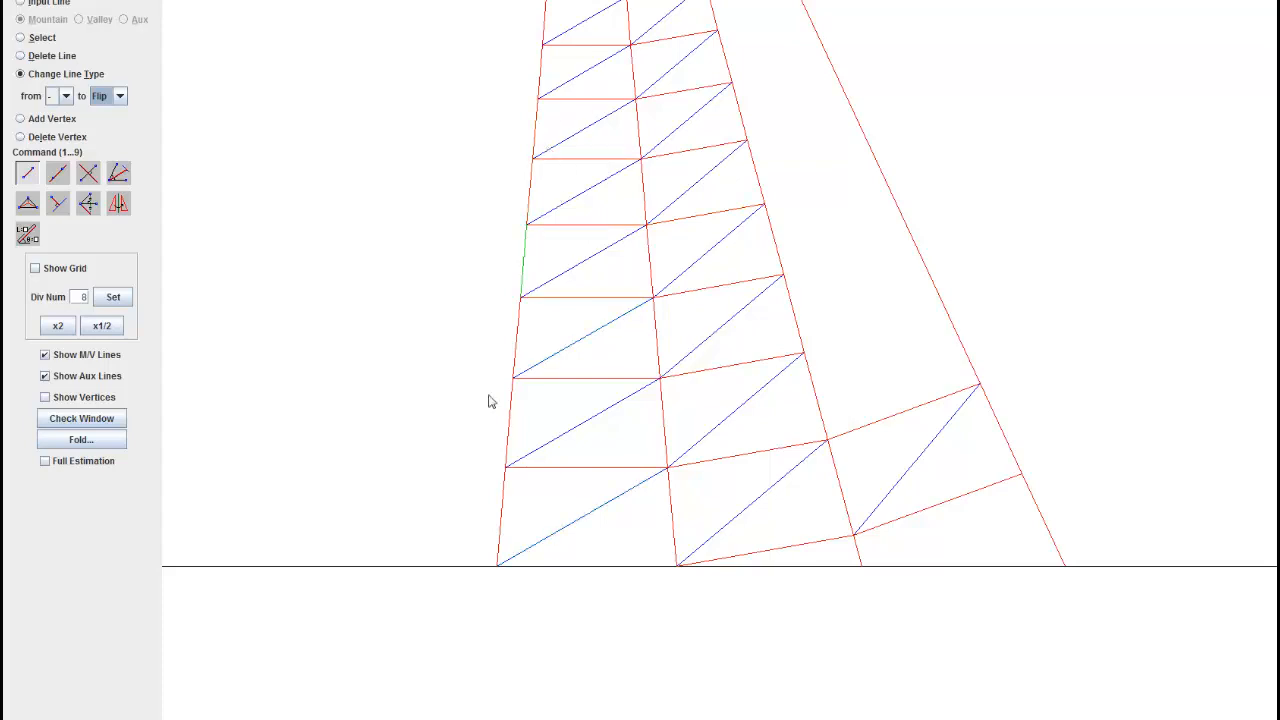
pyautogui.moveTo(450, 475); pyautogui.dragTo(104, 415)
# Step: Copy the third strip's bottom valley diagonal to the next four vertices up the edge shared with the second strip
pyautogui.scroll(6, 386, 288)
pyautogui.click(114, 214)
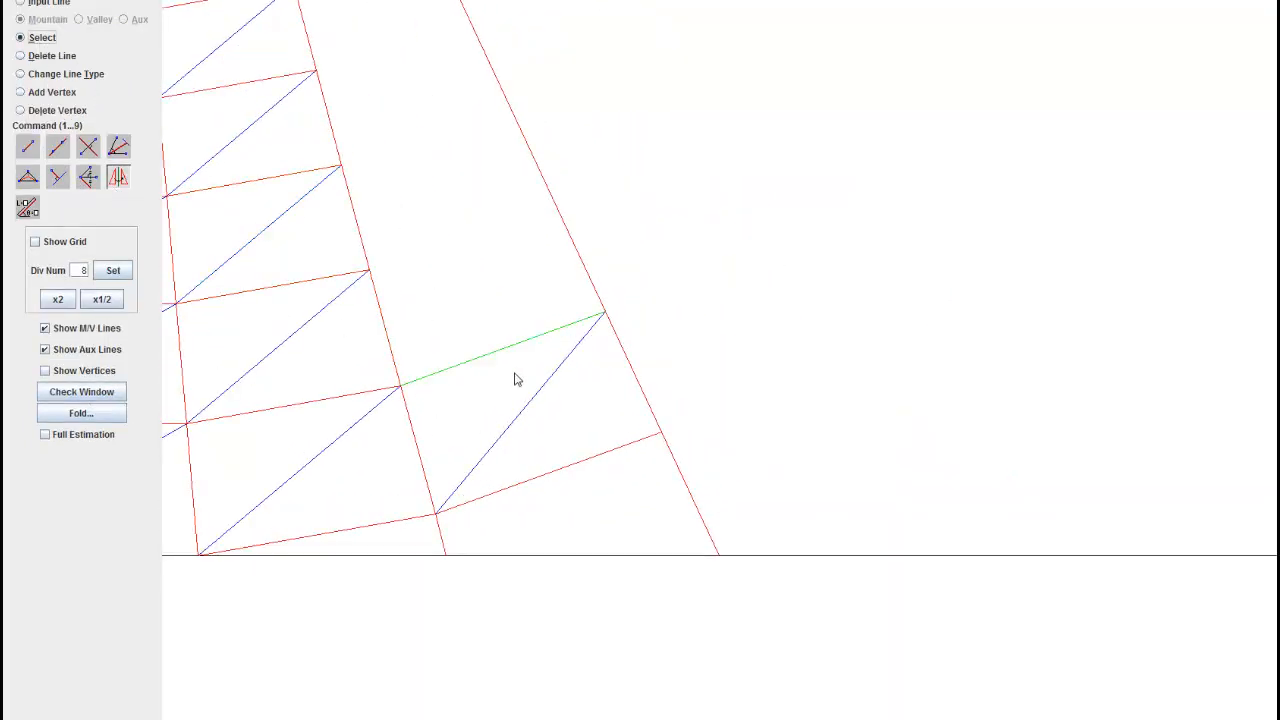
pyautogui.click(524, 413)
pyautogui.moveTo(506, 271); pyautogui.dragTo(686, 457)
pyautogui.click(580, 577)
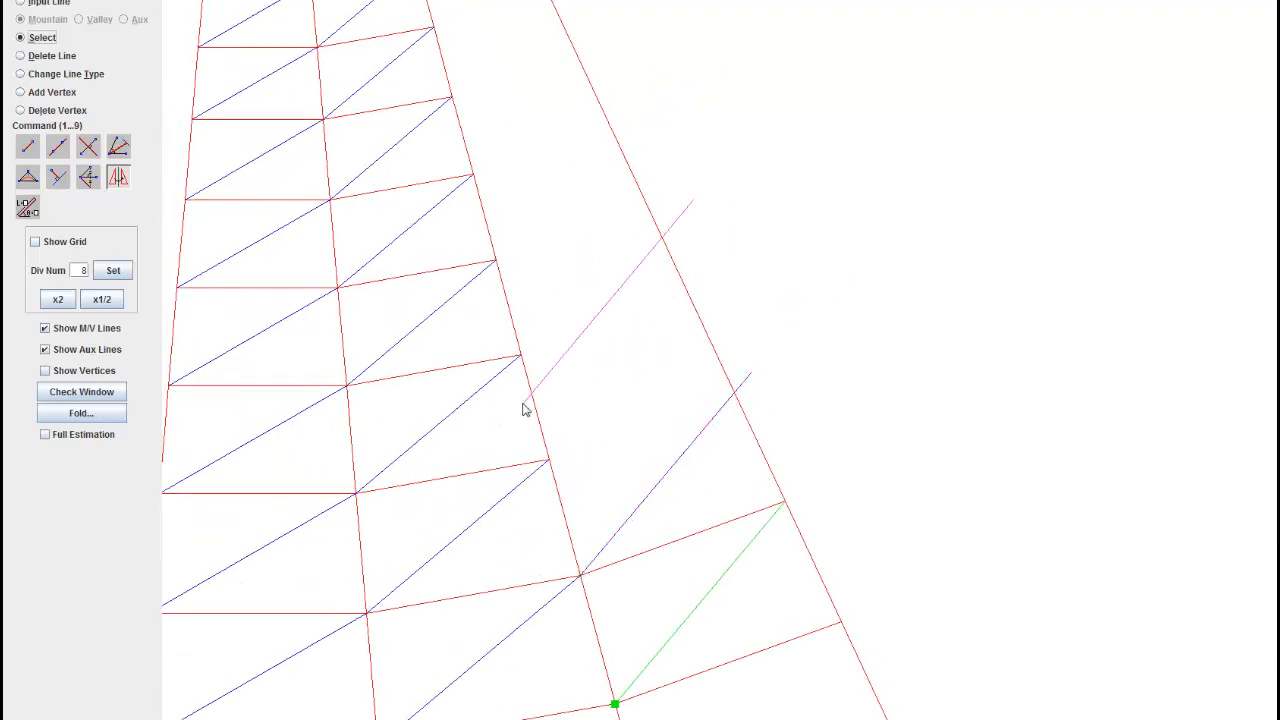
pyautogui.click(549, 460)
pyautogui.click(520, 352)
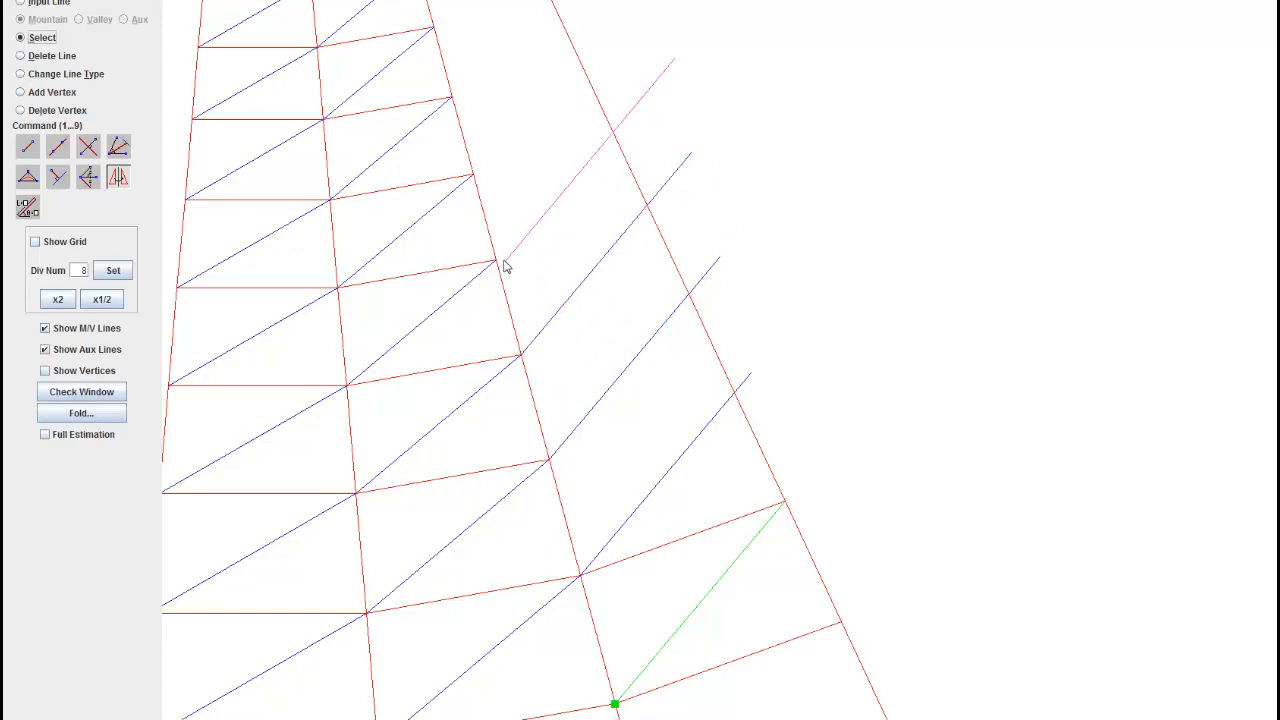
pyautogui.click(497, 262)
# Step: Paste the same valley diagonal at four more vertices higher along the third strip's inner edge
pyautogui.moveTo(541, 217); pyautogui.dragTo(694, 431)
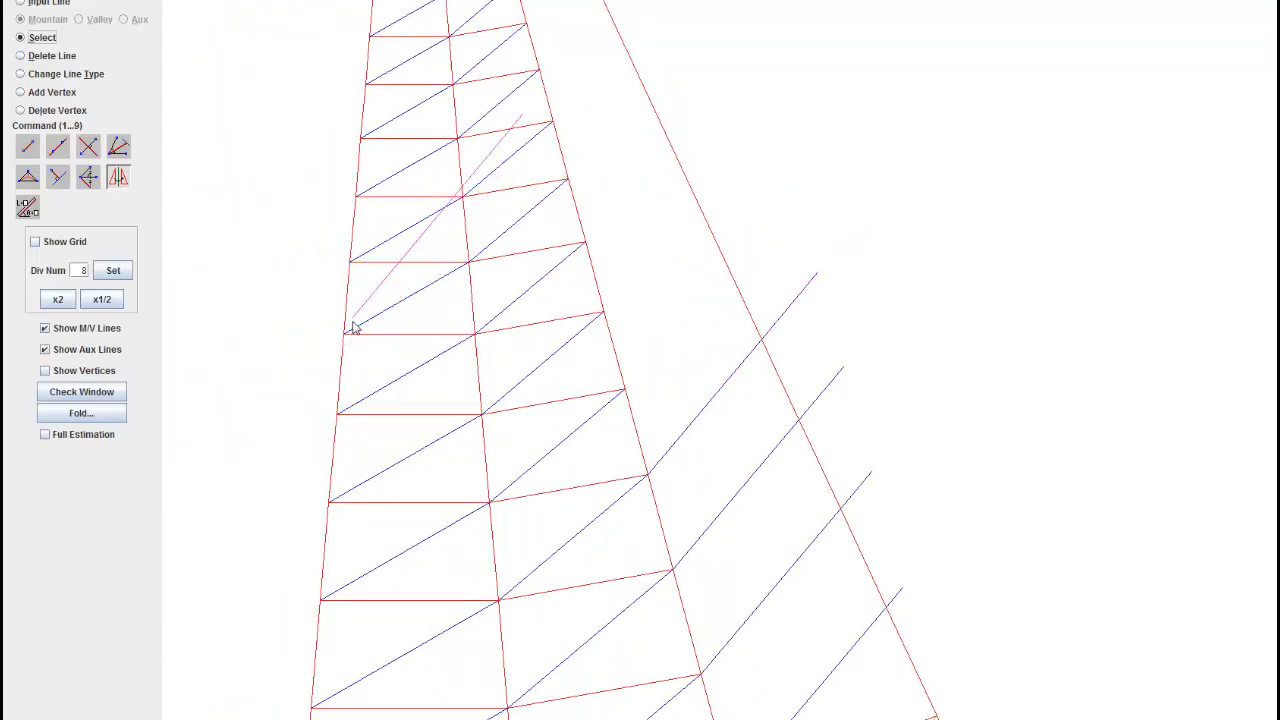
pyautogui.click(605, 350)
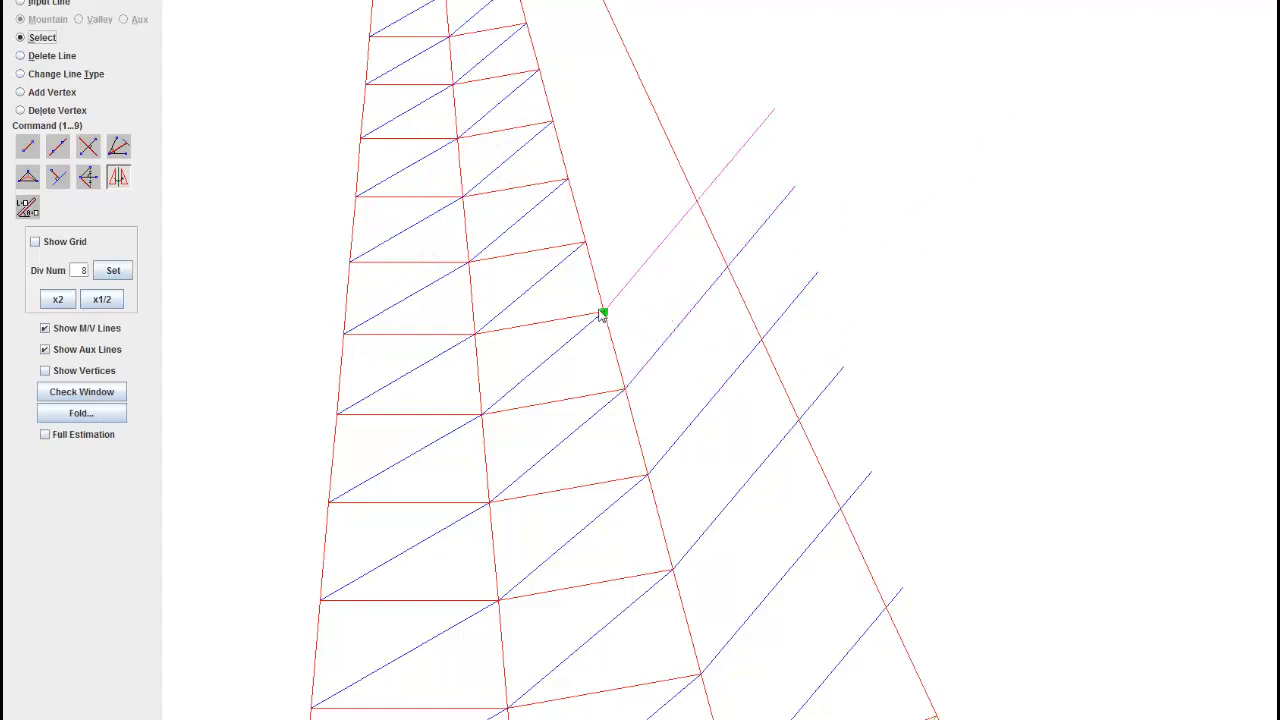
pyautogui.click(600, 314)
pyautogui.click(586, 243)
pyautogui.click(570, 184)
# Step: Continue the third strip's valley diagonals by pasting copies at the next six vertices of its inner edge
pyautogui.moveTo(597, 188); pyautogui.dragTo(711, 540)
pyautogui.click(668, 474)
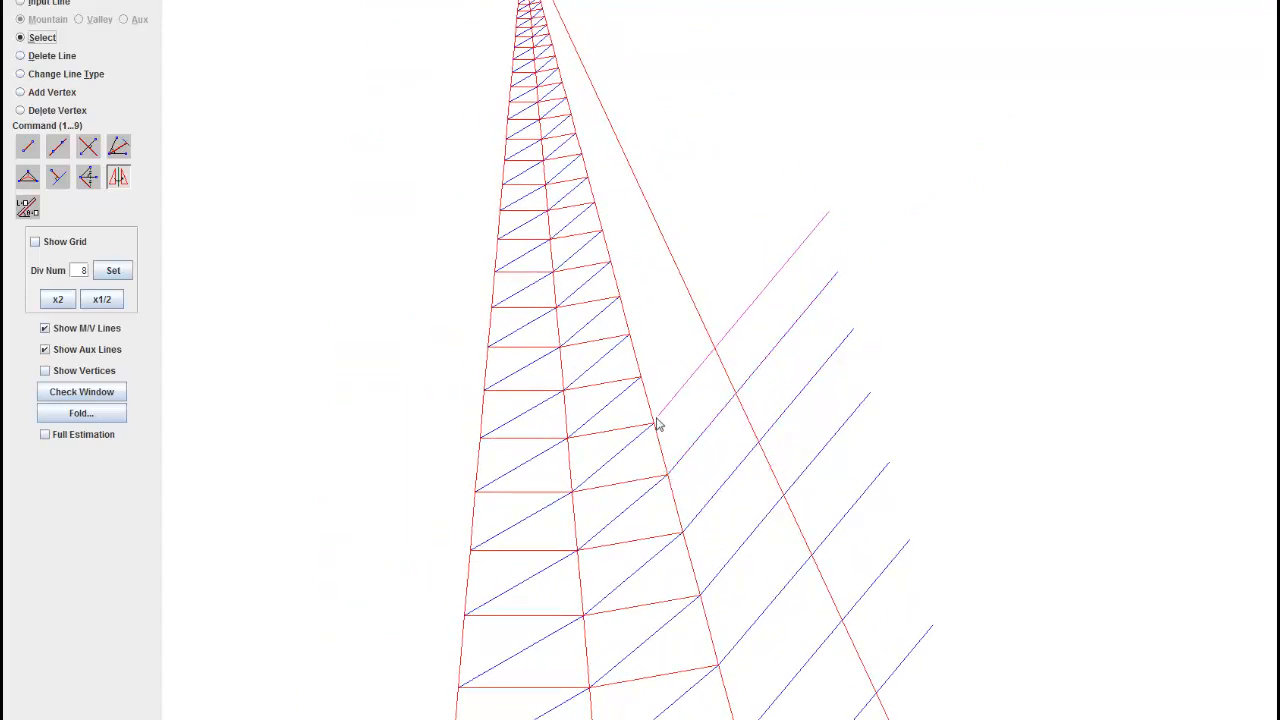
pyautogui.click(654, 422)
pyautogui.click(641, 377)
pyautogui.click(629, 334)
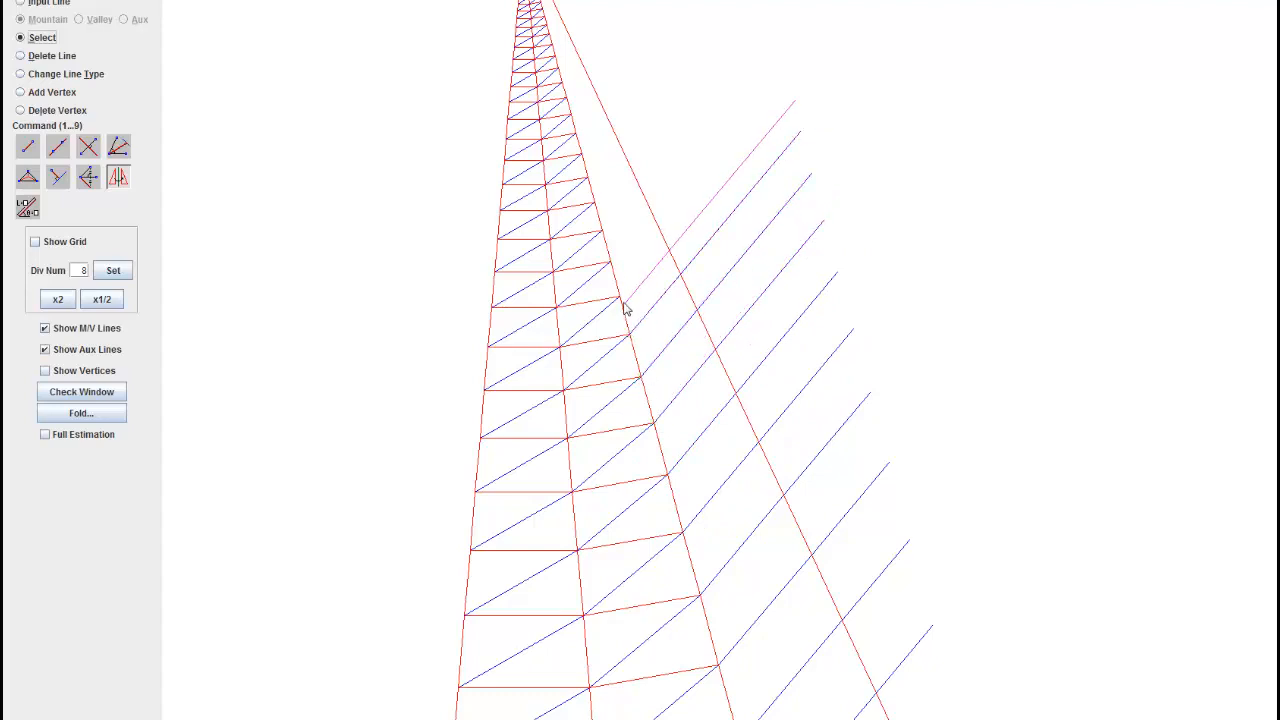
pyautogui.click(618, 298)
pyautogui.click(608, 263)
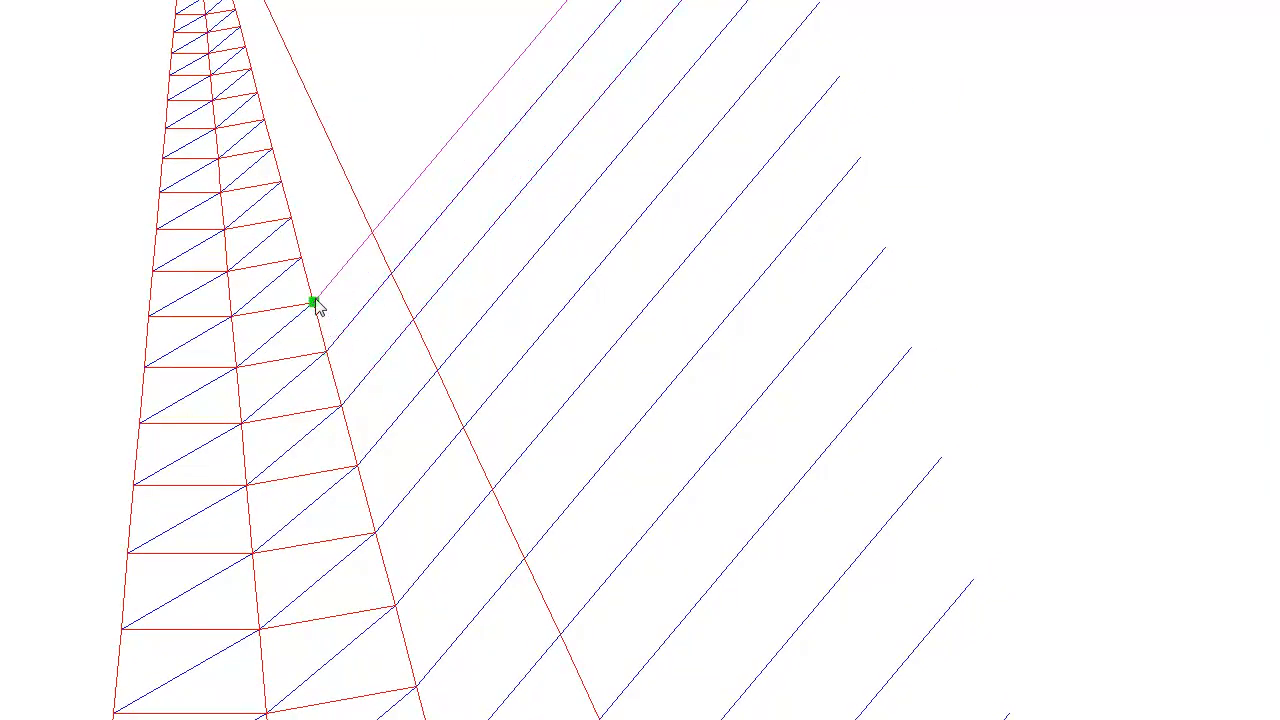
# Step: Paste the valley diagonal at the remaining inner-edge vertices of the third strip up to the small rows near the tip
pyautogui.click(314, 300)
pyautogui.click(300, 257)
pyautogui.click(281, 181)
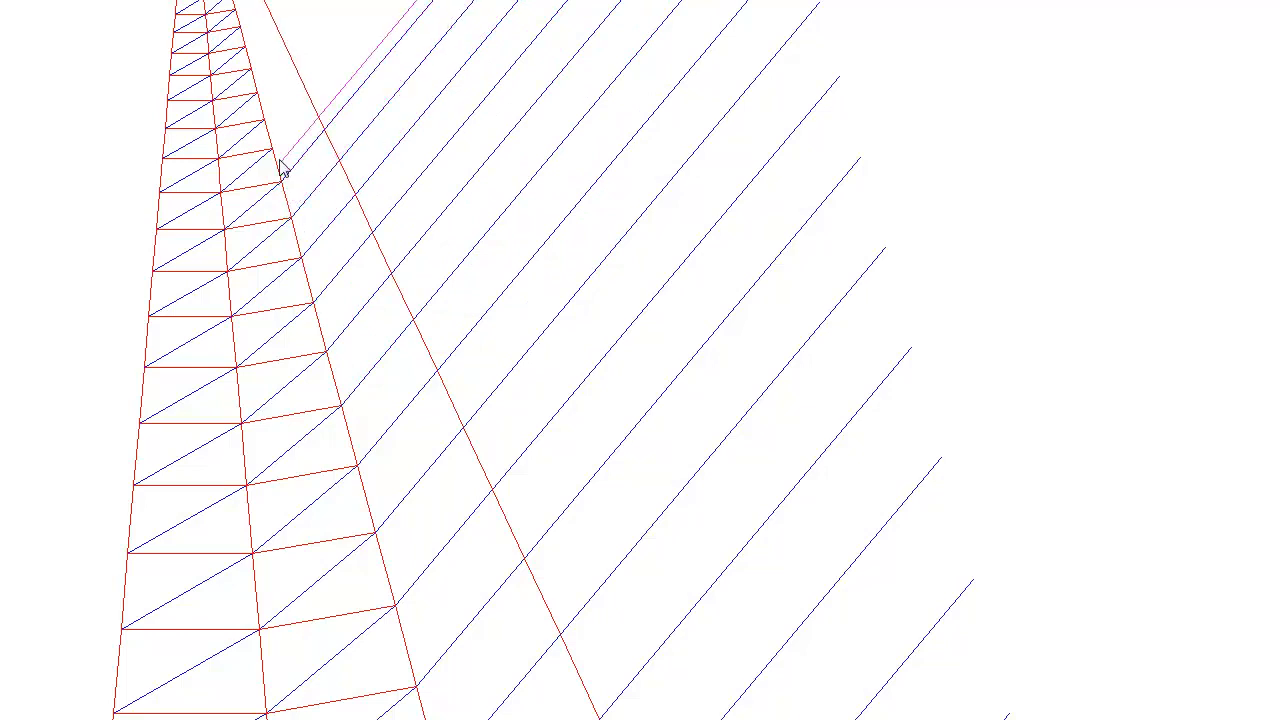
pyautogui.click(272, 149)
pyautogui.click(264, 120)
pyautogui.click(257, 93)
pyautogui.click(251, 70)
pyautogui.click(246, 48)
pyautogui.click(240, 28)
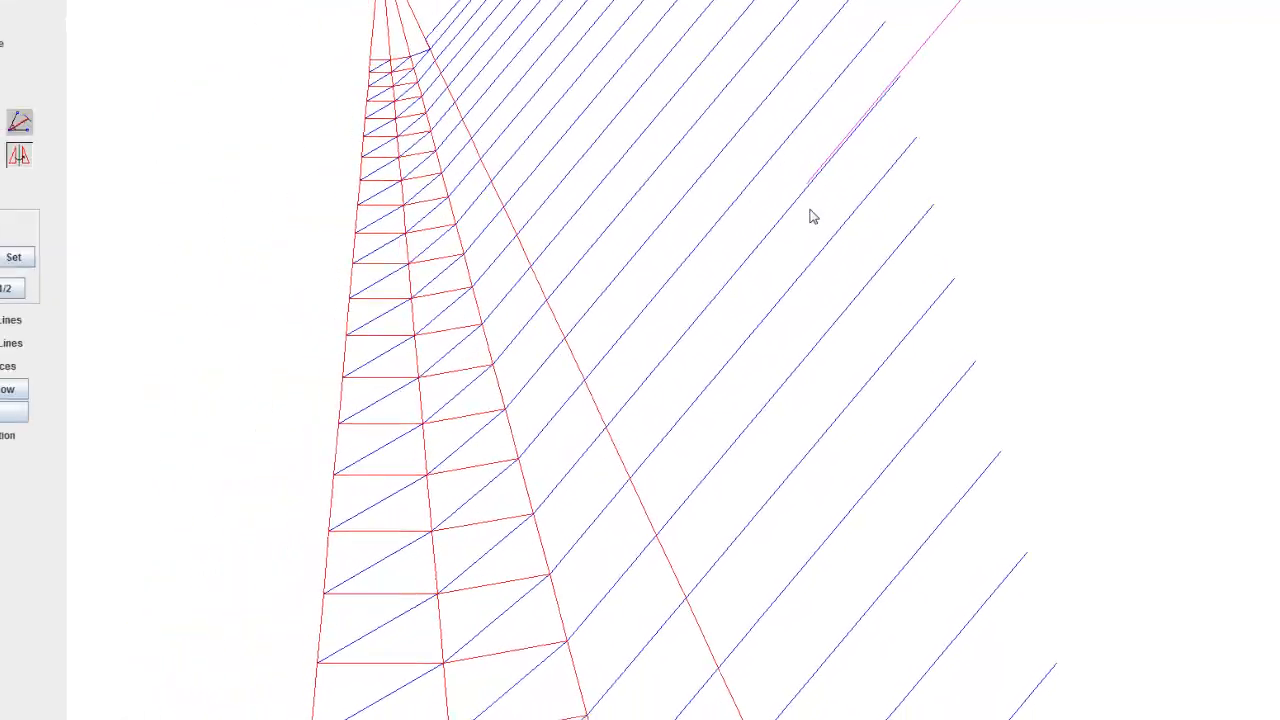
# Step: Examine the copied diagonals around the wedge tip and where they extend past the third strip's outer edge
pyautogui.moveTo(523, 9); pyautogui.dragTo(683, 352)
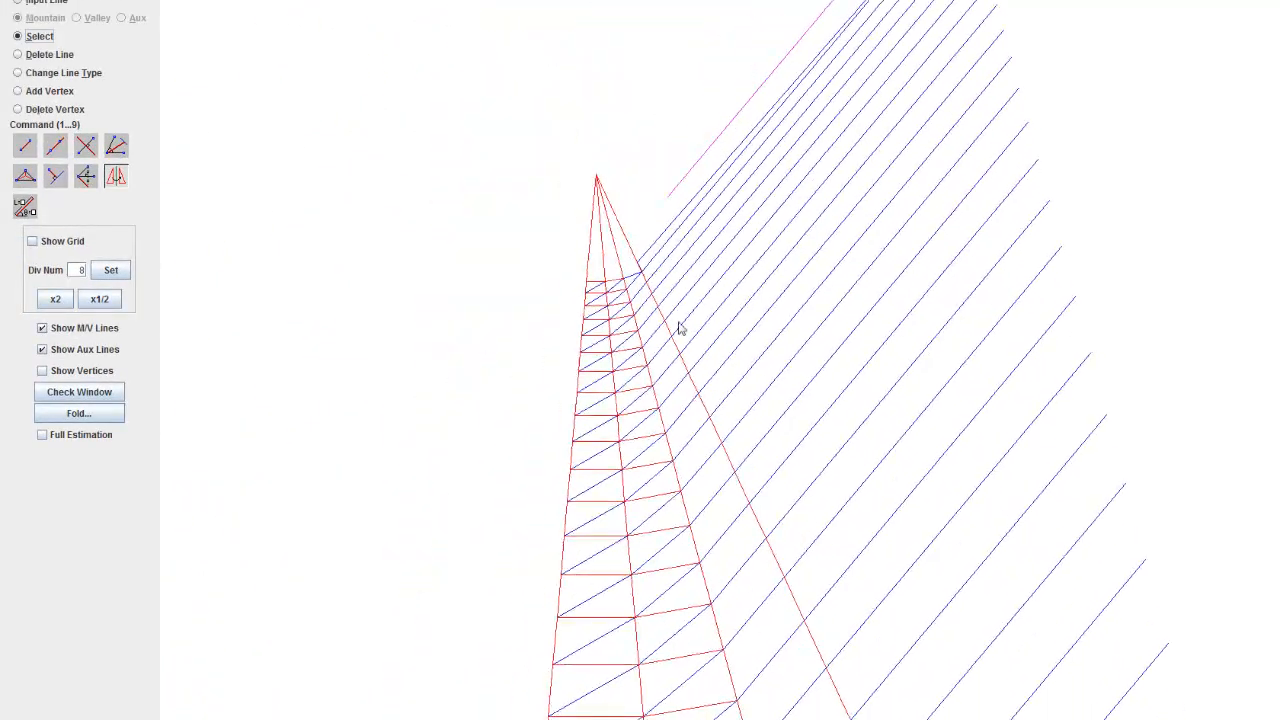
pyautogui.scroll(15, 549, 223)
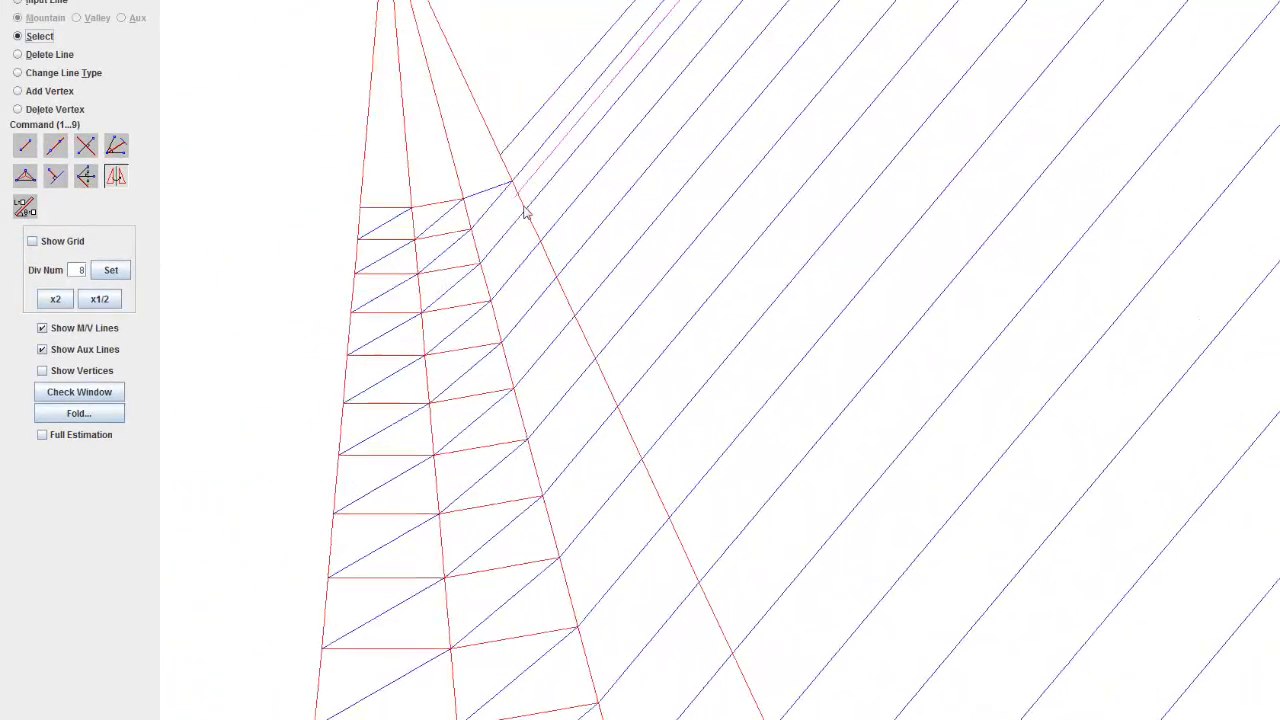
pyautogui.moveTo(526, 211); pyautogui.dragTo(618, 306)
pyautogui.scroll(5, 588, 254)
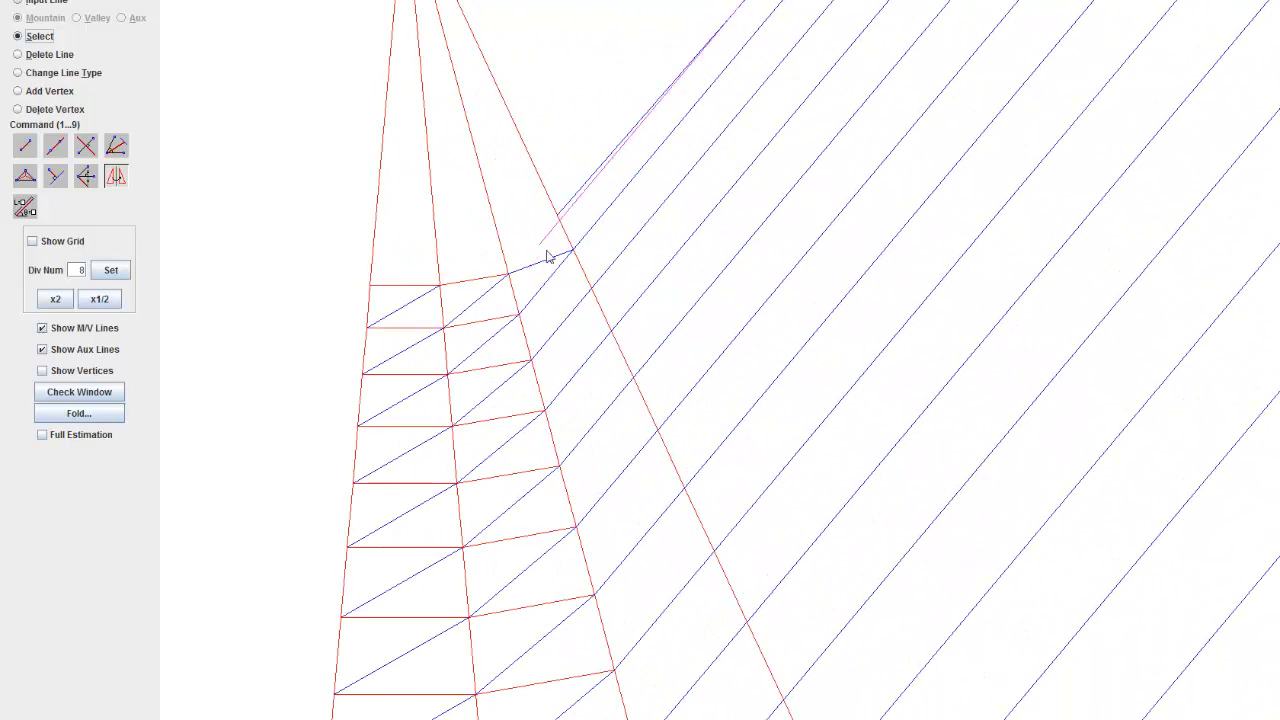
pyautogui.scroll(-1, 670, 340)
pyautogui.scroll(-2, 670, 340)
pyautogui.scroll(-1, 723, 369)
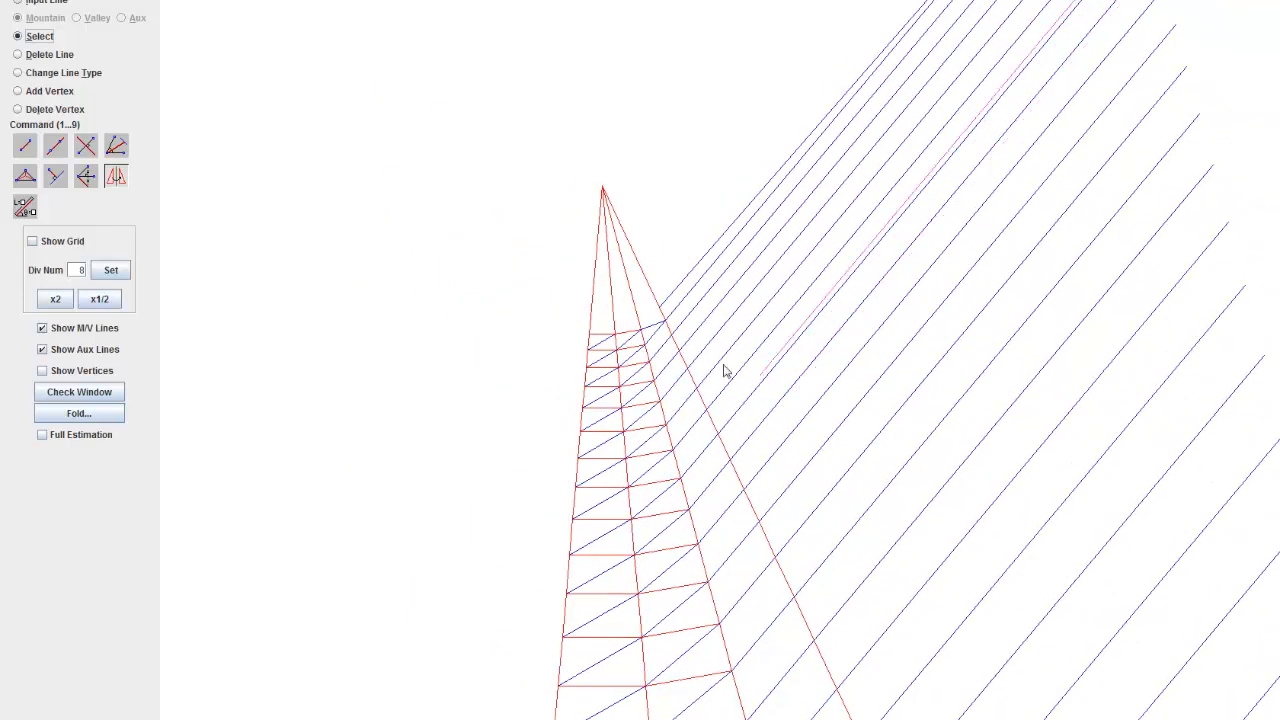
pyautogui.scroll(-1, 810, 396)
pyautogui.scroll(-2, 828, 412)
pyautogui.scroll(-1, 760, 390)
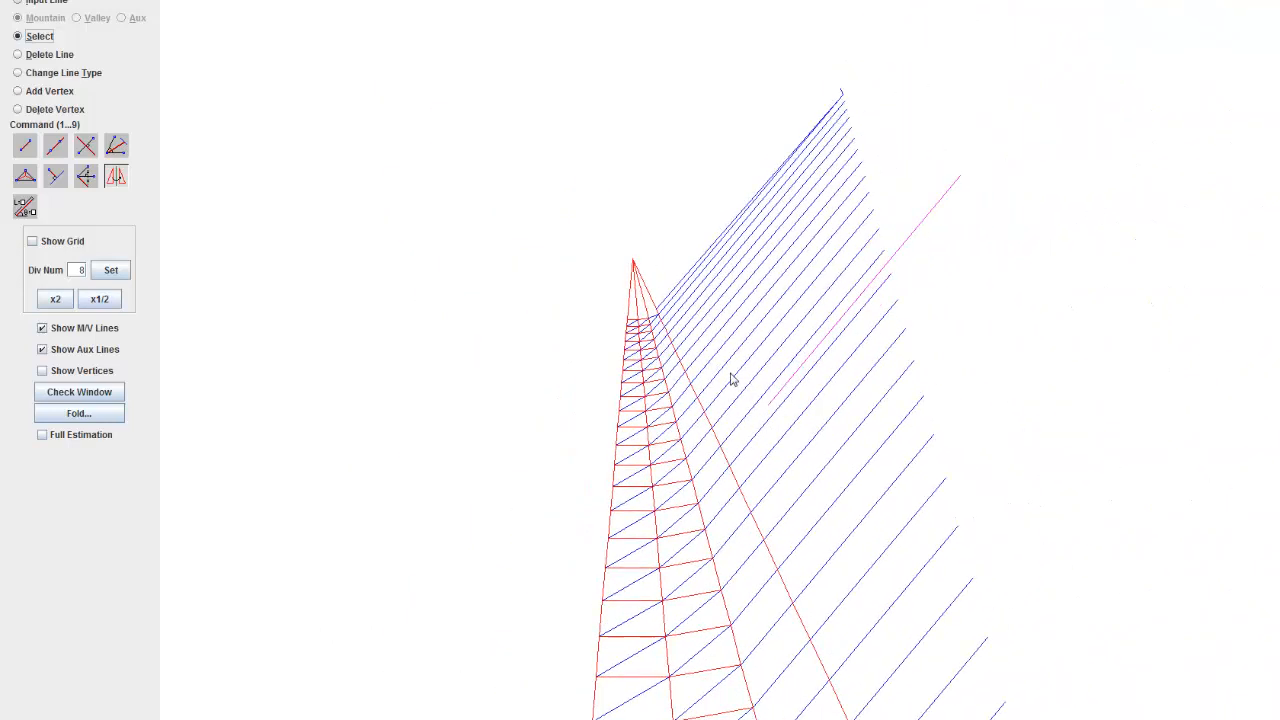
pyautogui.scroll(-1, 700, 350)
pyautogui.scroll(-1, 630, 360)
# Step: Set the line type change to Del and remove the uppermost group of diagonal overhangs beyond the wedge's outer edge
pyautogui.moveTo(623, 362); pyautogui.dragTo(349, 328)
pyautogui.scroll(-1, 349, 328)
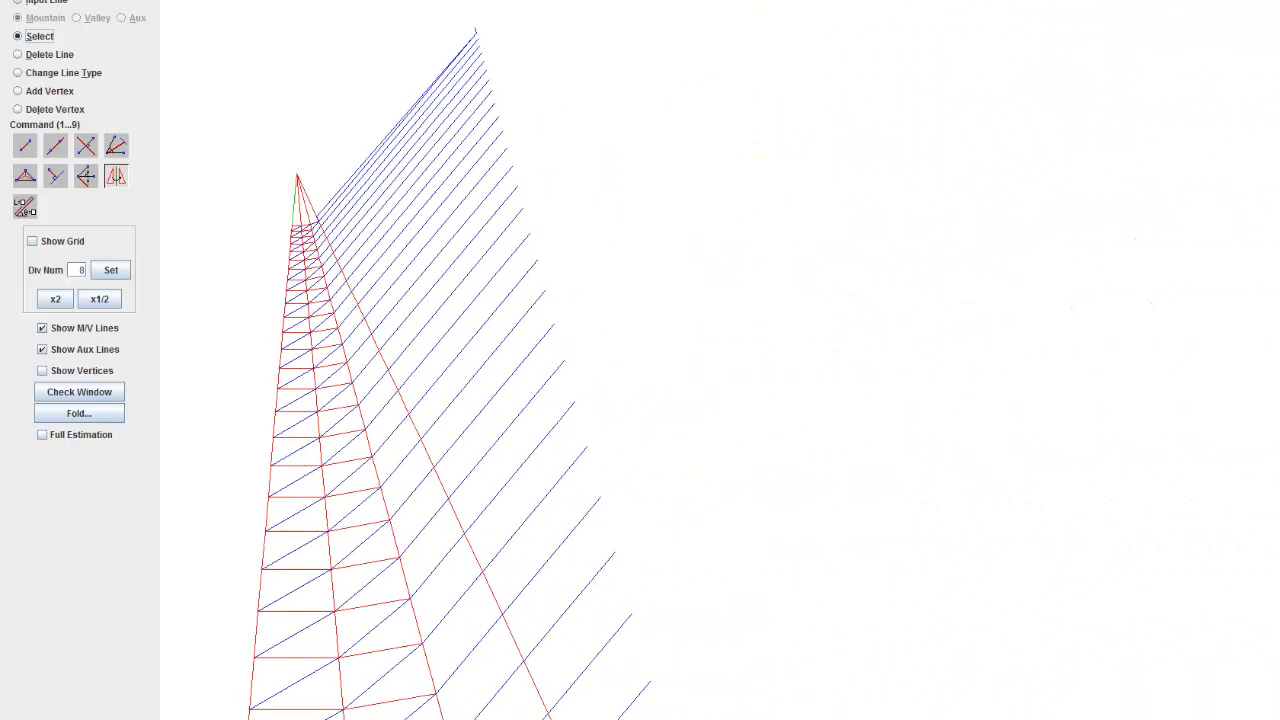
pyautogui.click(66, 72)
pyautogui.click(116, 95)
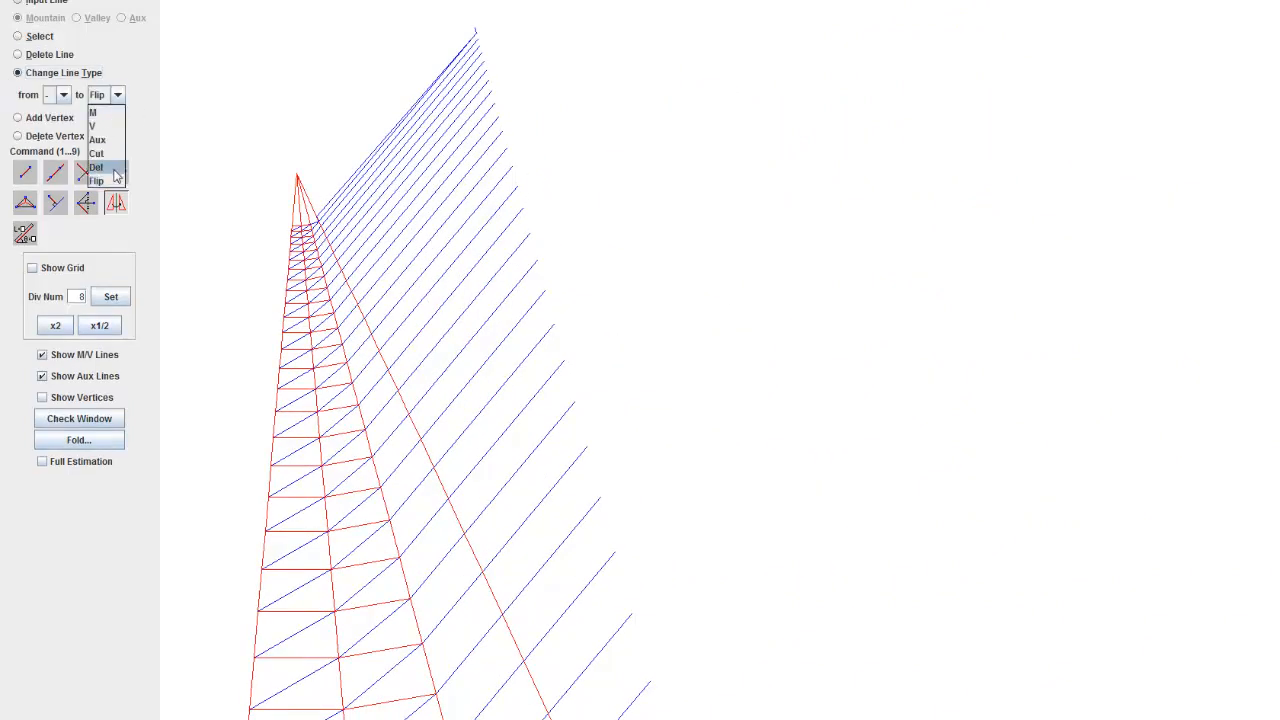
pyautogui.click(116, 172)
pyautogui.moveTo(394, 43); pyautogui.dragTo(378, 147)
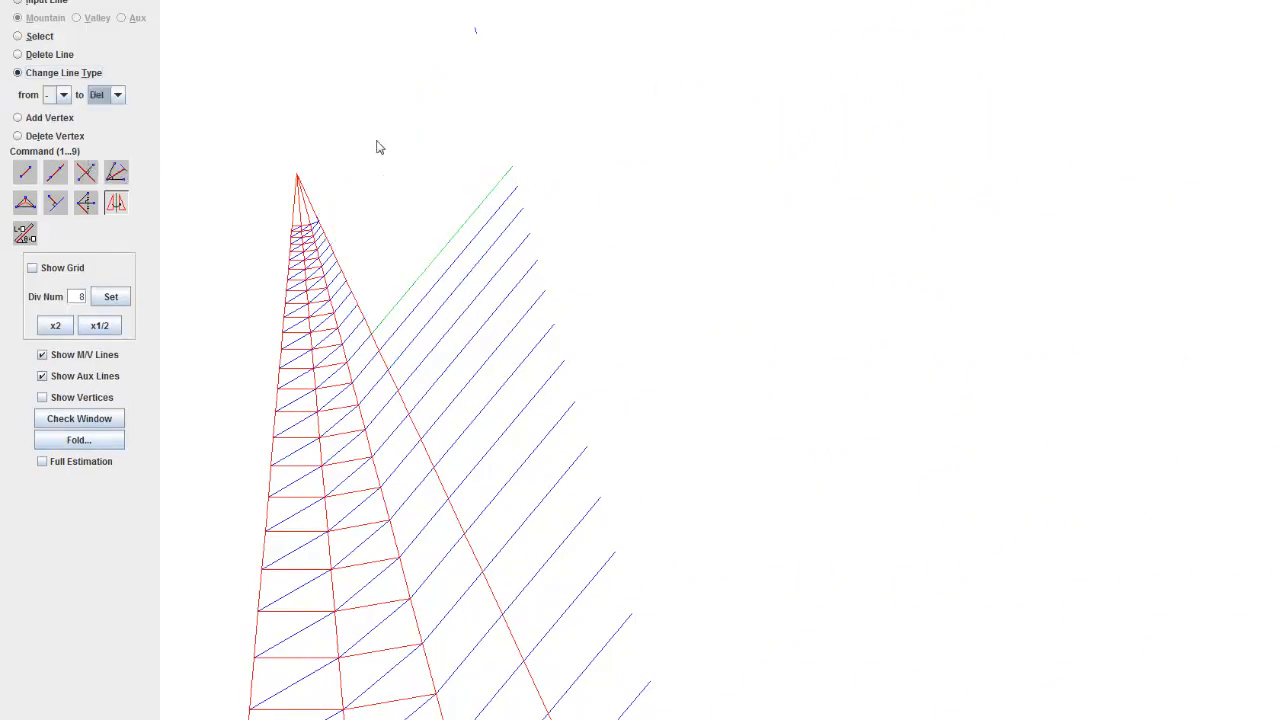
# Step: Delete the remaining diagonal overhangs outside the wedge's outer edge with Delete Line
pyautogui.click(45, 55)
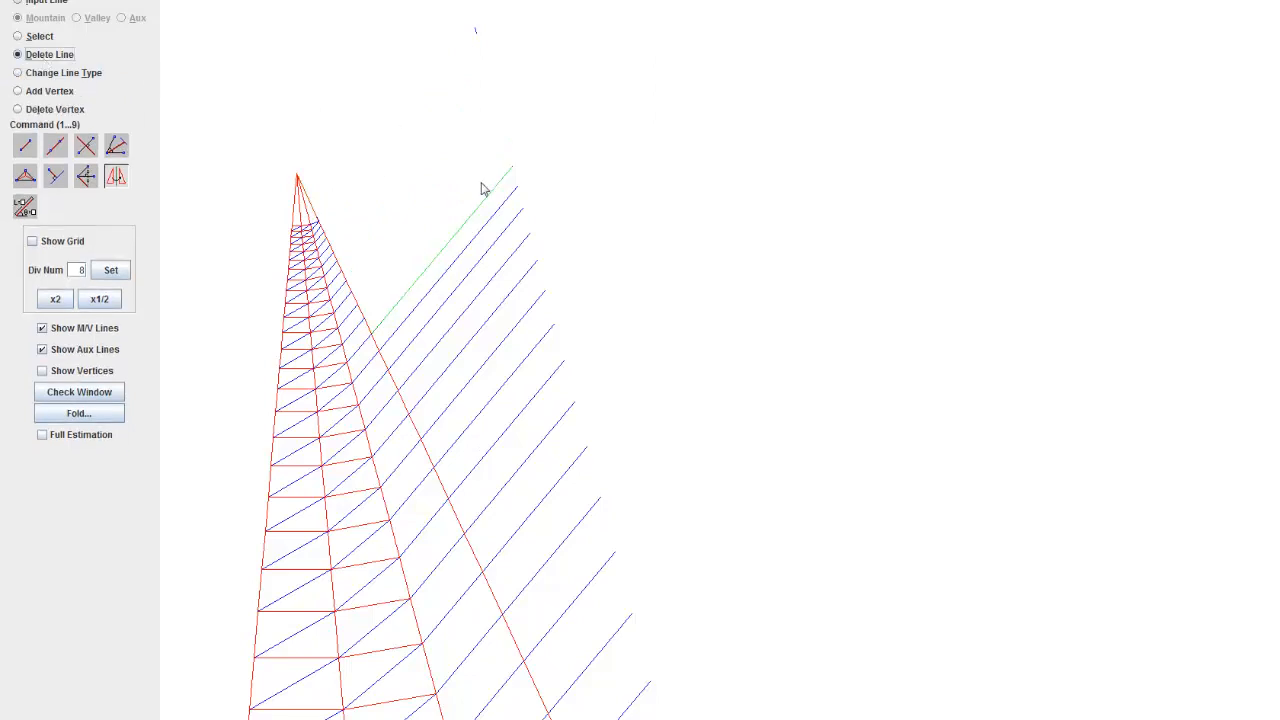
pyautogui.moveTo(478, 182); pyautogui.dragTo(630, 278)
pyautogui.moveTo(500, 246); pyautogui.dragTo(520, 160)
pyautogui.scroll(-11, 549, 97)
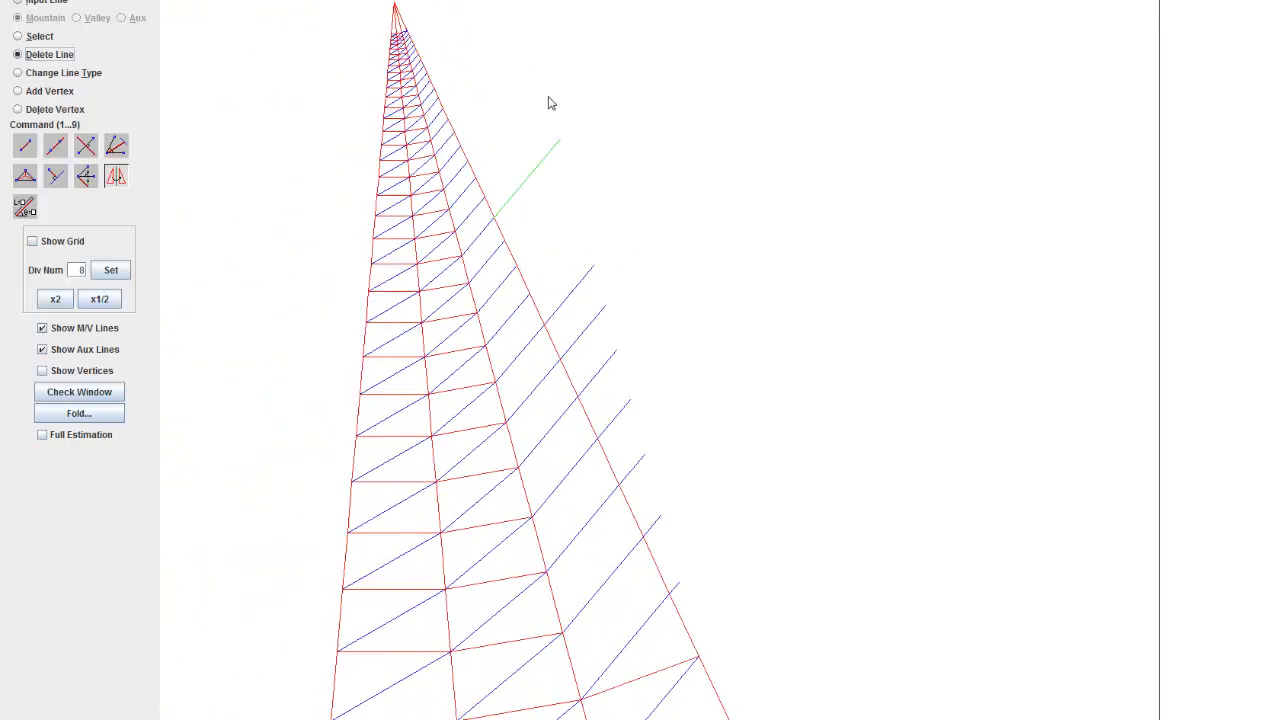
pyautogui.moveTo(549, 102); pyautogui.dragTo(602, 200)
pyautogui.moveTo(587, 251); pyautogui.dragTo(653, 329)
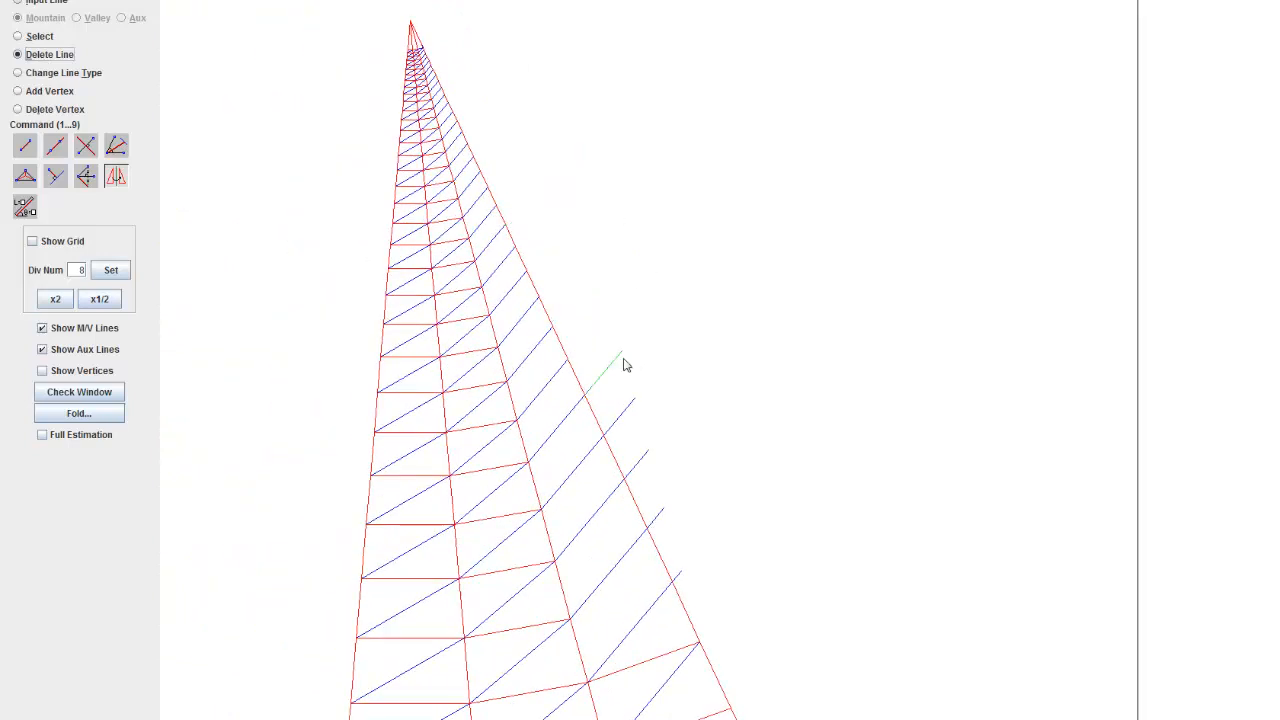
pyautogui.moveTo(666, 400); pyautogui.dragTo(667, 402)
# Step: Draw mountain cross lines with Input Line across the third strip's lowest open rows, joining inner-edge vertices to the diagonals' outer ends
pyautogui.click(29, 151)
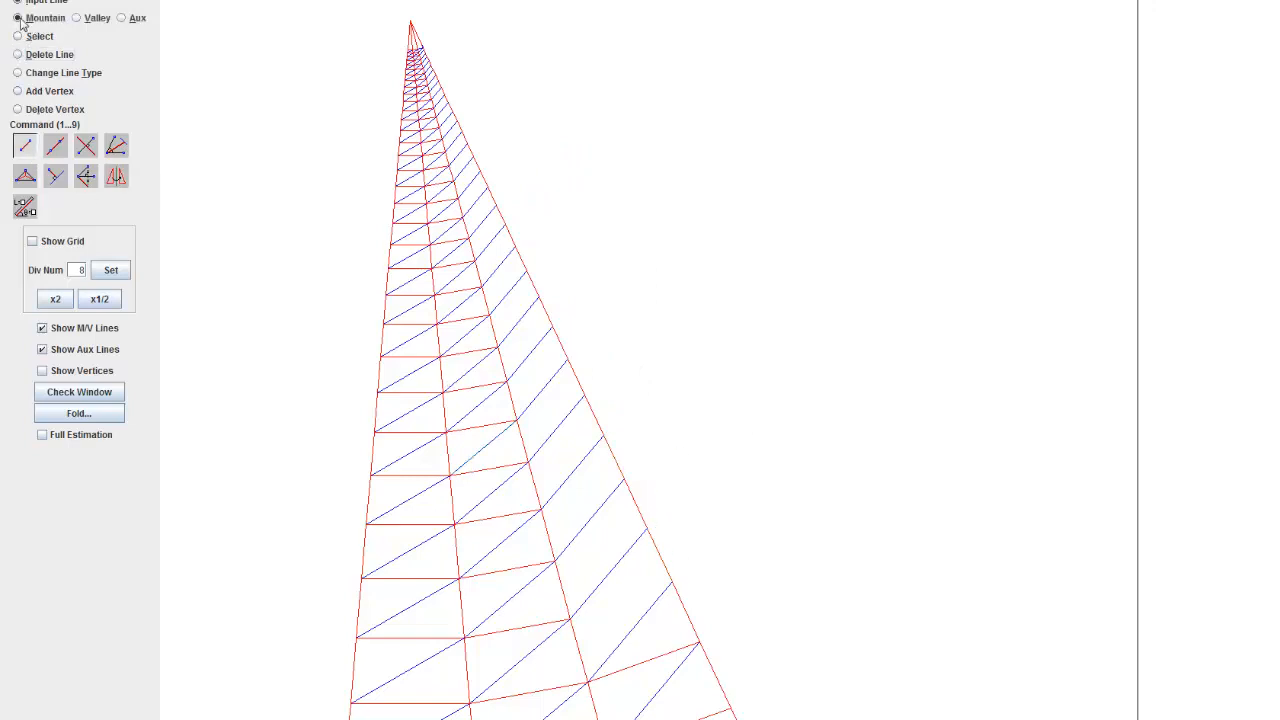
pyautogui.click(669, 585)
pyautogui.click(649, 536)
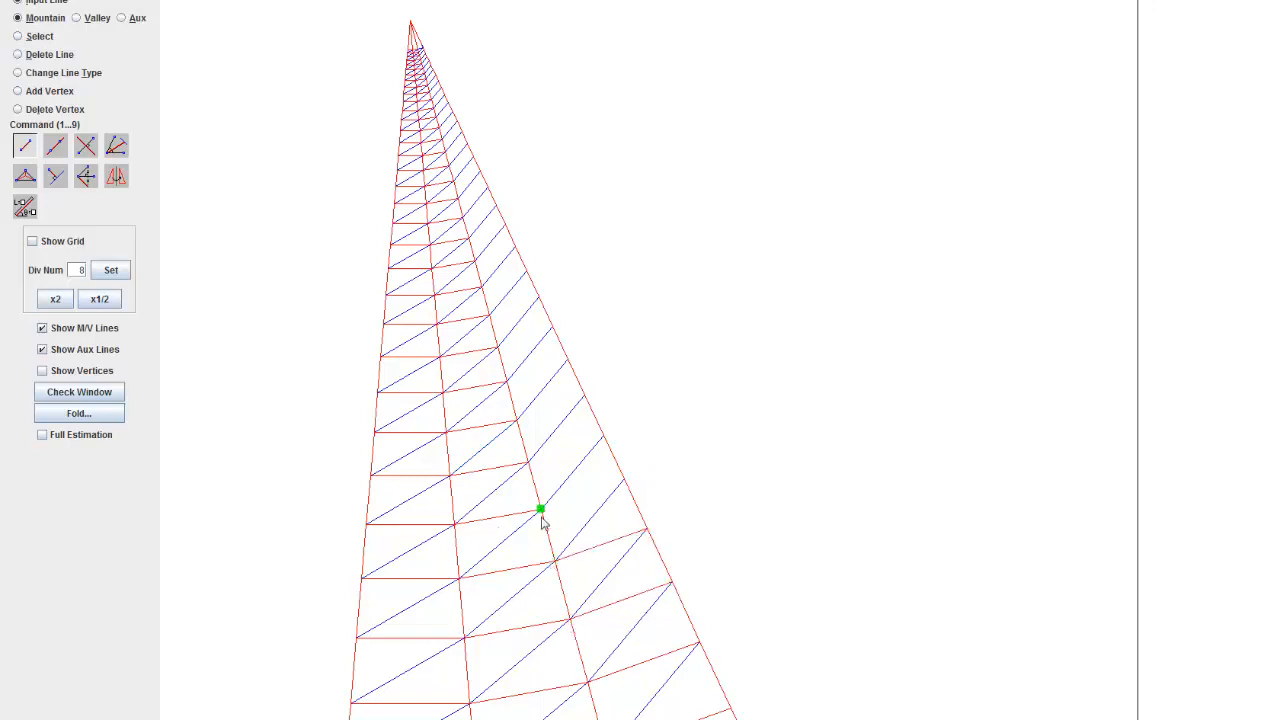
pyautogui.click(541, 514)
pyautogui.click(535, 465)
pyautogui.scroll(3, 417, 417)
pyautogui.click(420, 447)
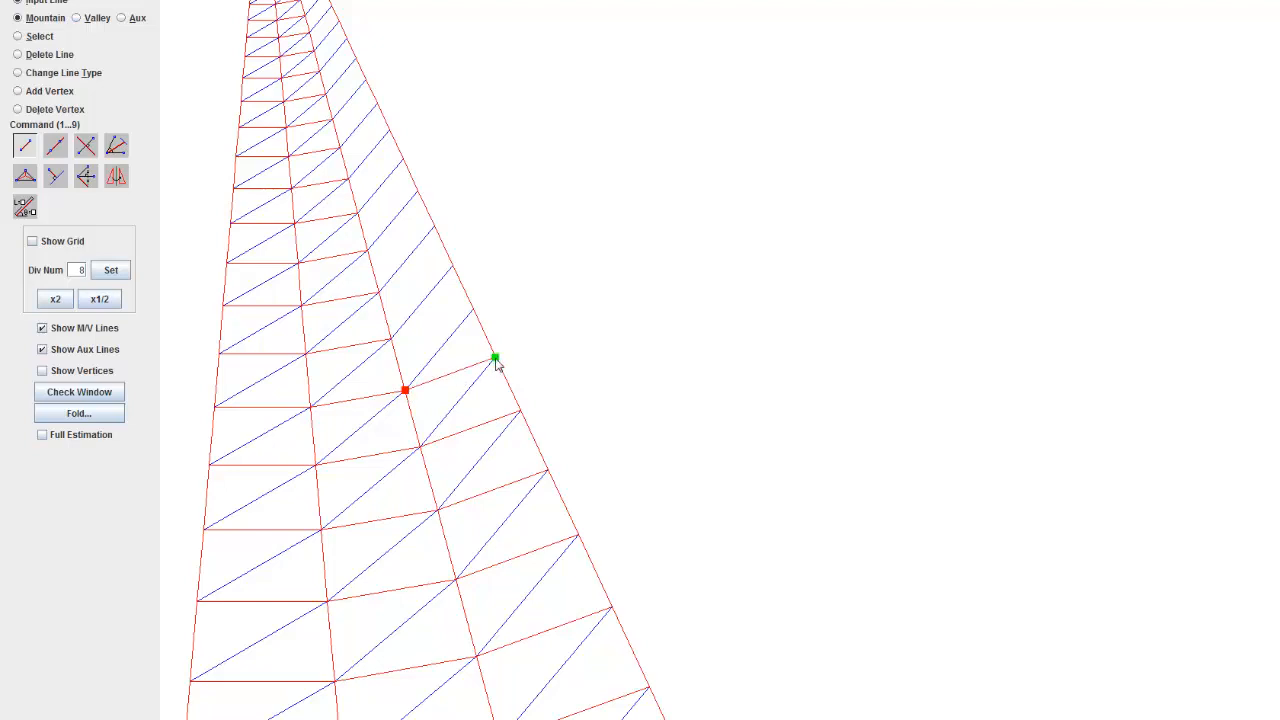
# Step: Add mountain cross lines to the next few rows up the third strip, ending each at its diagonal's outer end
pyautogui.click(393, 342)
pyautogui.scroll(-3, 632, 449)
pyautogui.scroll(3, 573, 479)
pyautogui.click(545, 490)
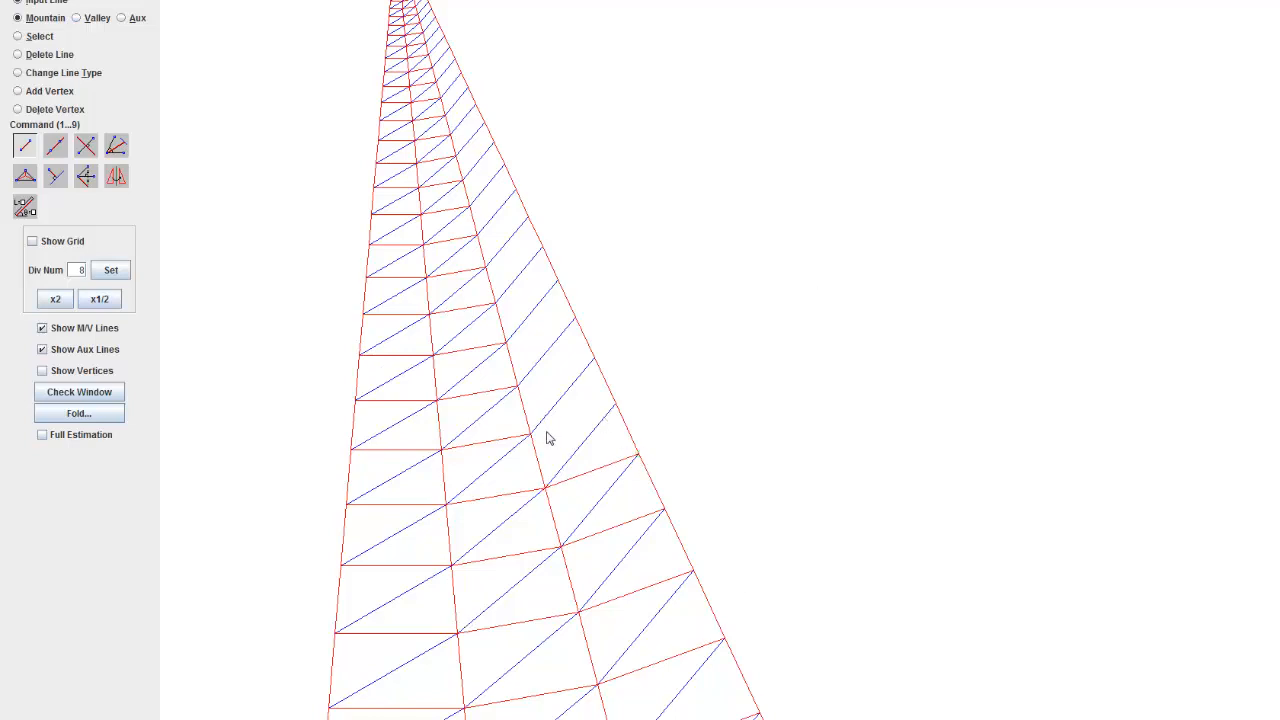
pyautogui.click(614, 408)
pyautogui.click(517, 386)
pyautogui.click(596, 358)
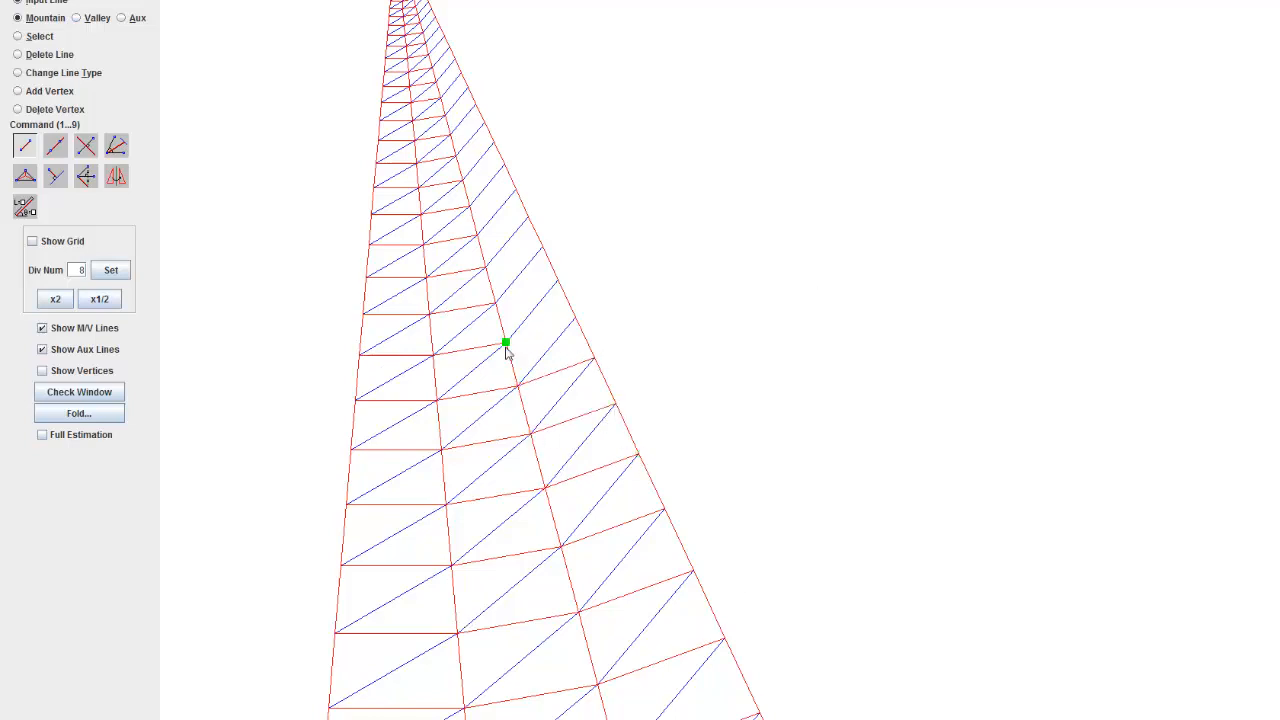
pyautogui.click(574, 318)
# Step: Extend the third strip's mountain cross lines through its middle rows, from the inner-edge vertices to the outer edge
pyautogui.scroll(-3, 723, 463)
pyautogui.scroll(3, 745, 480)
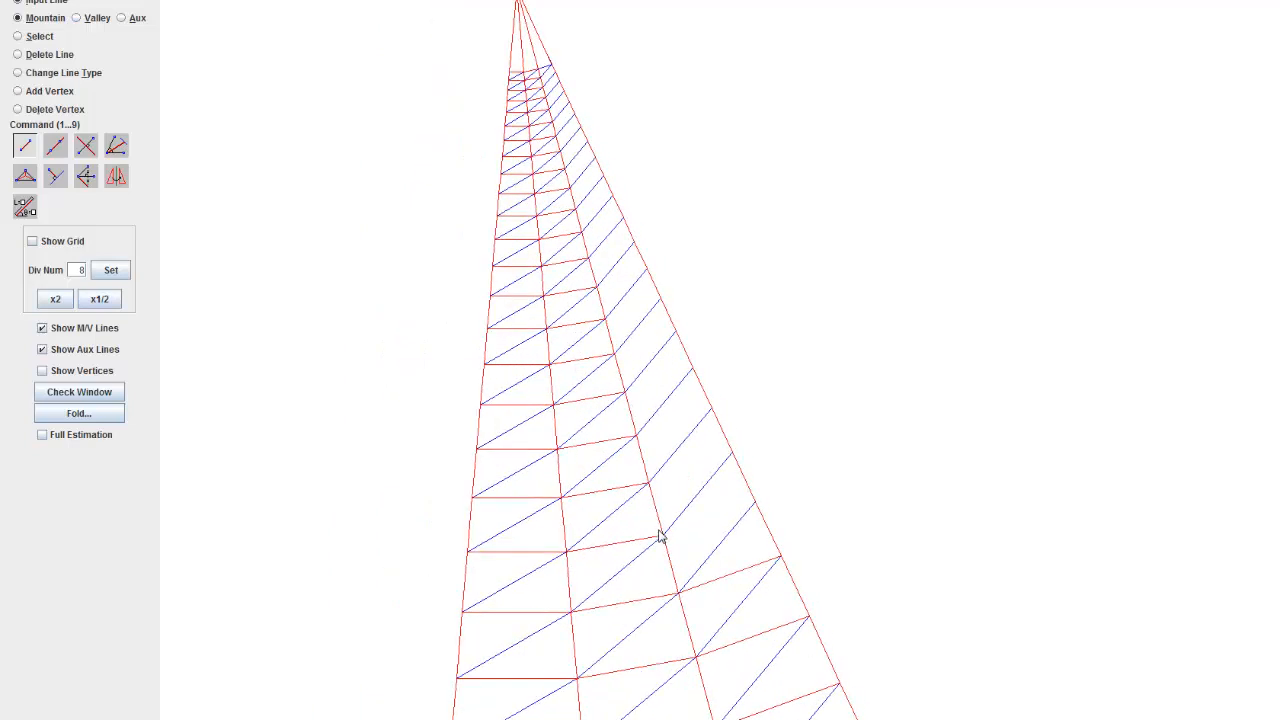
pyautogui.click(743, 498)
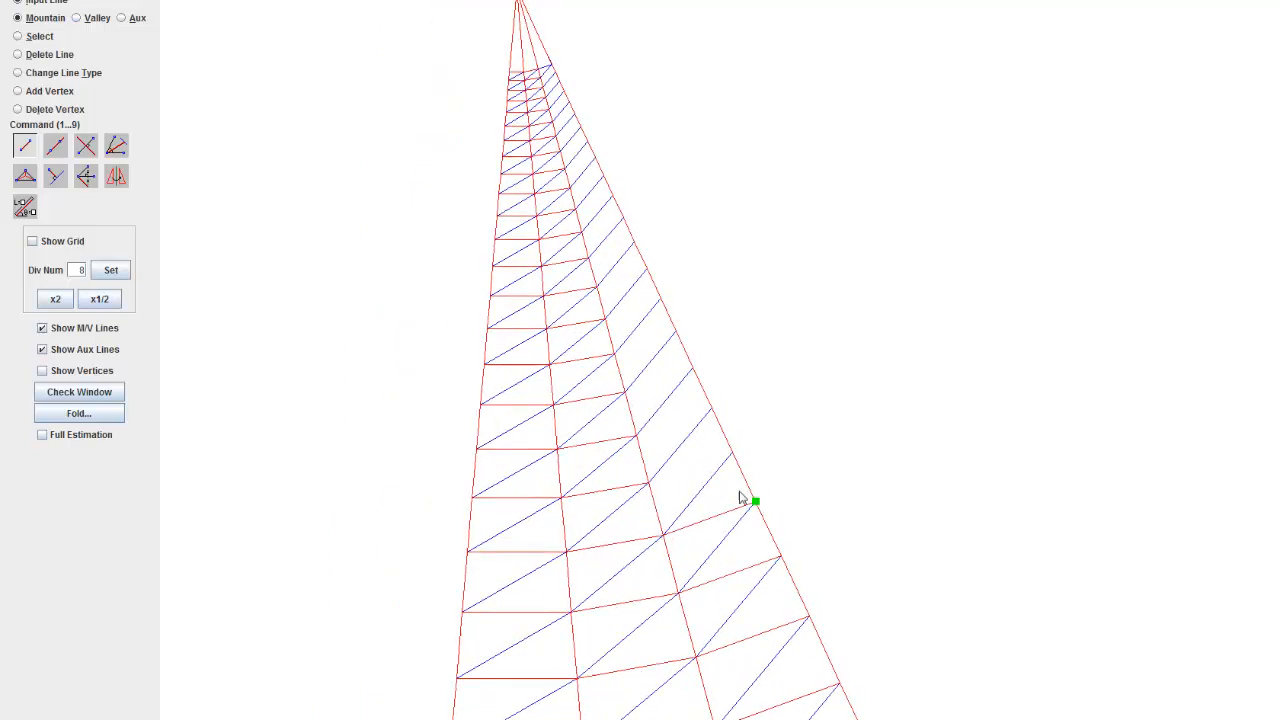
pyautogui.click(648, 484)
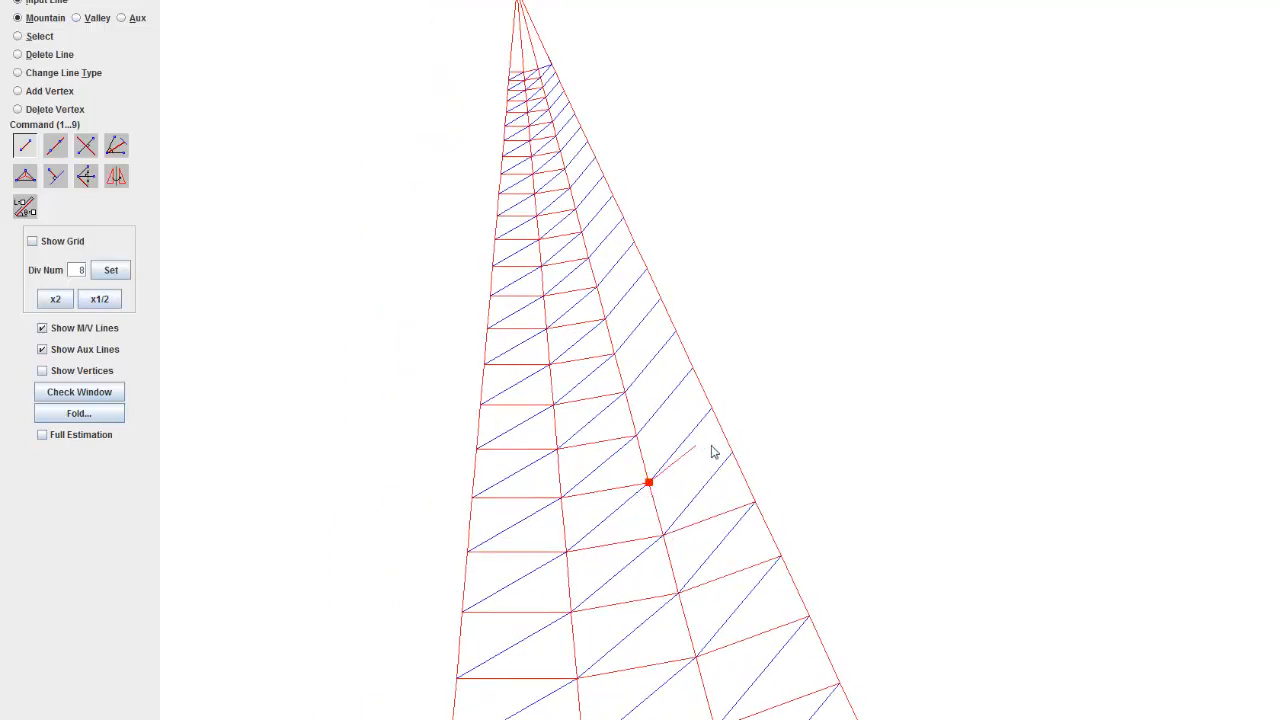
pyautogui.click(638, 438)
pyautogui.scroll(1, 727, 404)
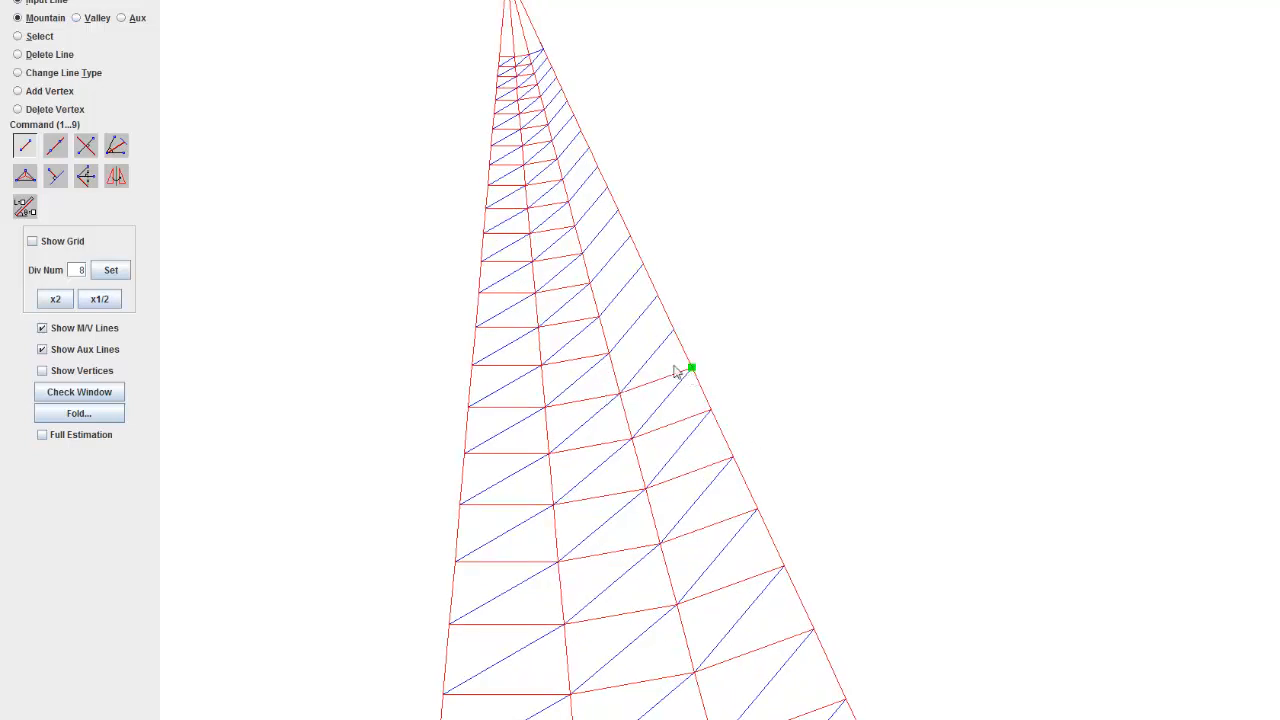
# Step: Draw mountain cross lines in the third strip's rows above the middle, continuing vertex by vertex towards the tip
pyautogui.click(607, 356)
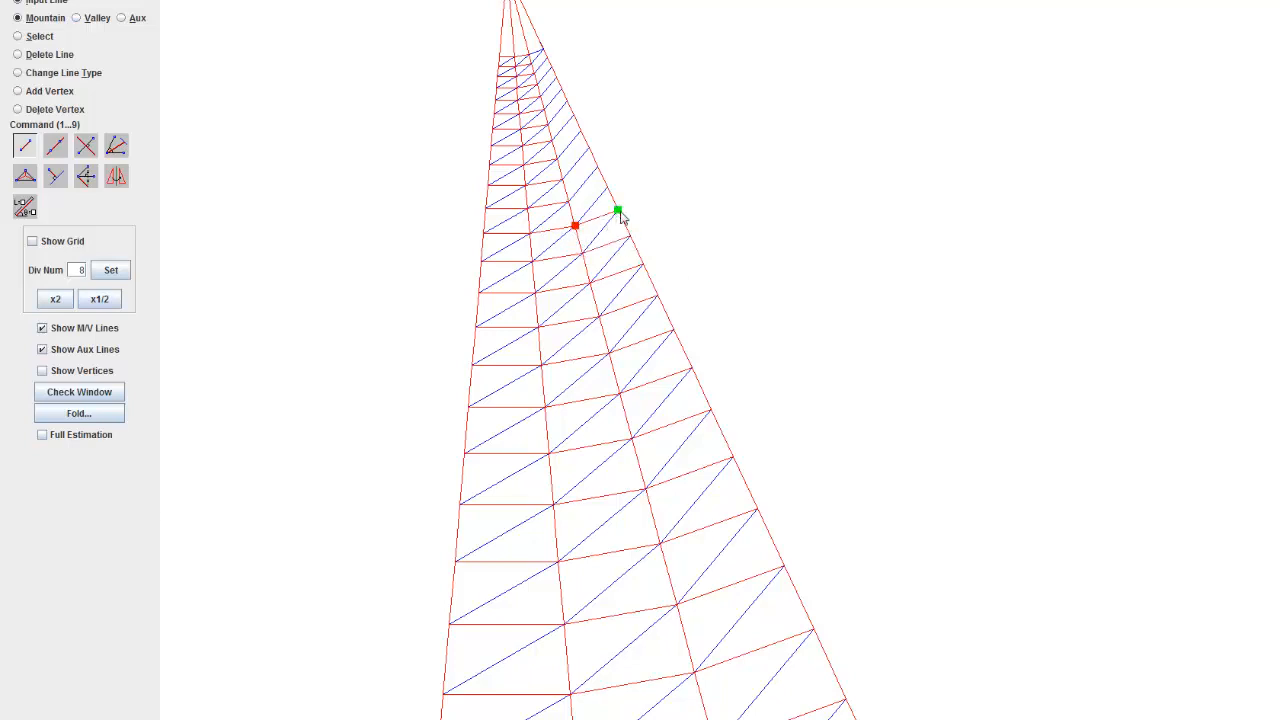
pyautogui.moveTo(605, 162); pyautogui.dragTo(652, 265)
pyautogui.scroll(14, 549, 121)
pyautogui.moveTo(549, 121); pyautogui.dragTo(694, 304)
pyautogui.scroll(8, 606, 192)
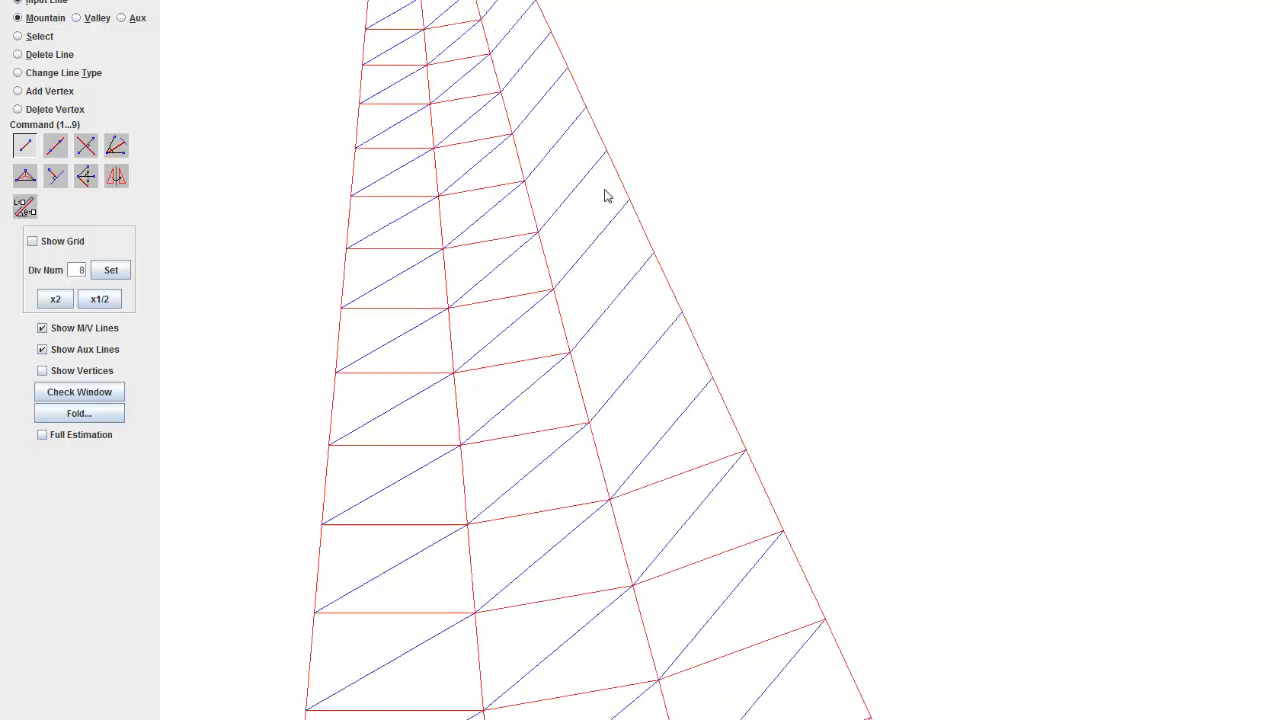
pyautogui.moveTo(606, 192); pyautogui.dragTo(640, 289)
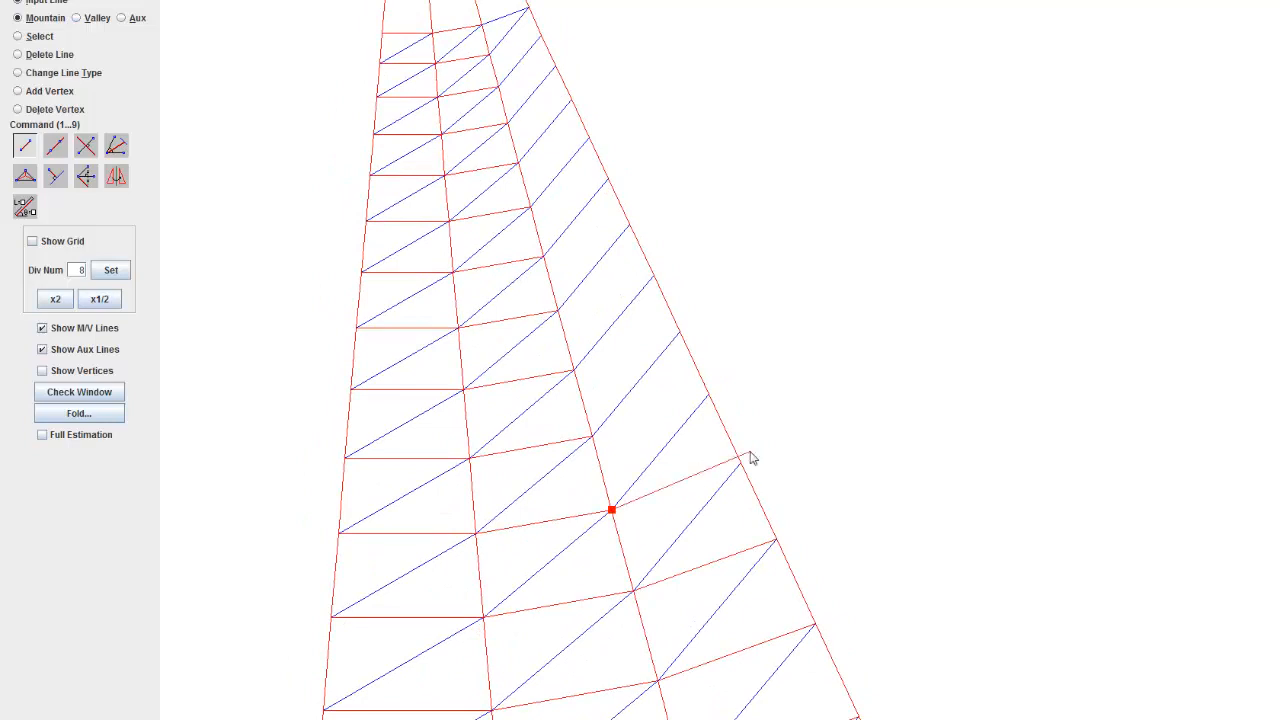
pyautogui.scroll(-2, 574, 249)
pyautogui.scroll(-2, 590, 415)
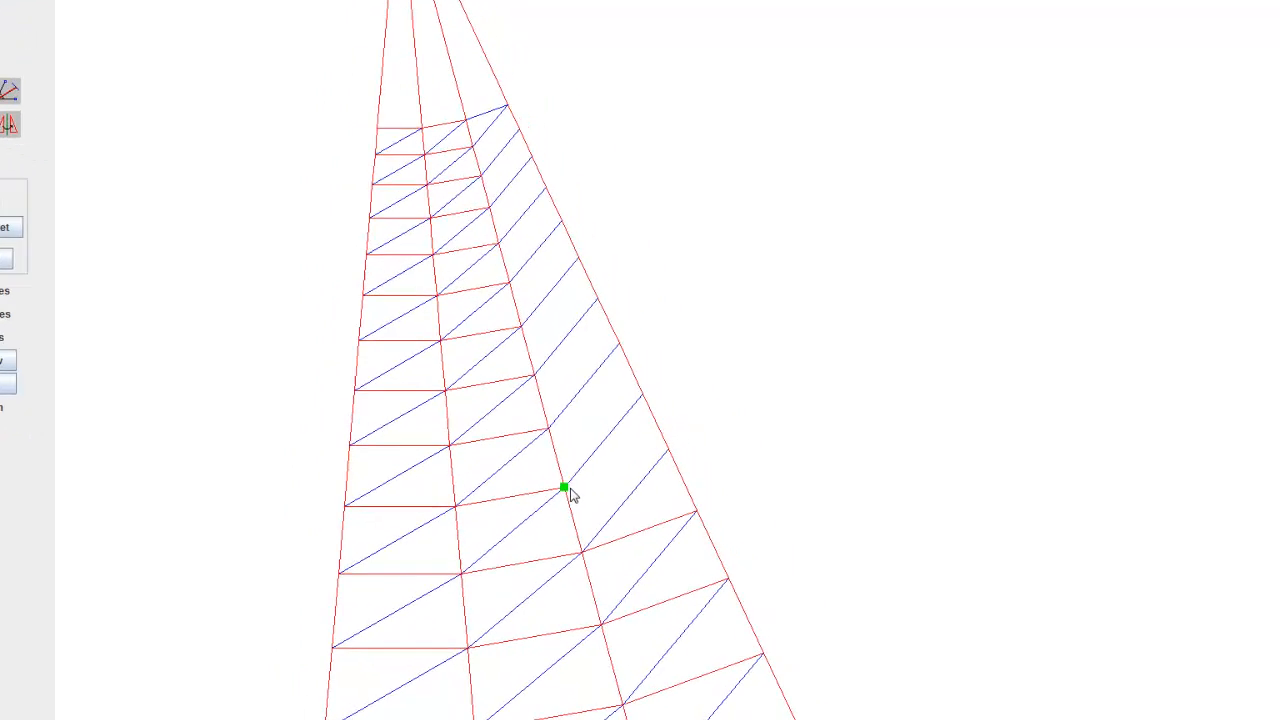
pyautogui.click(658, 632)
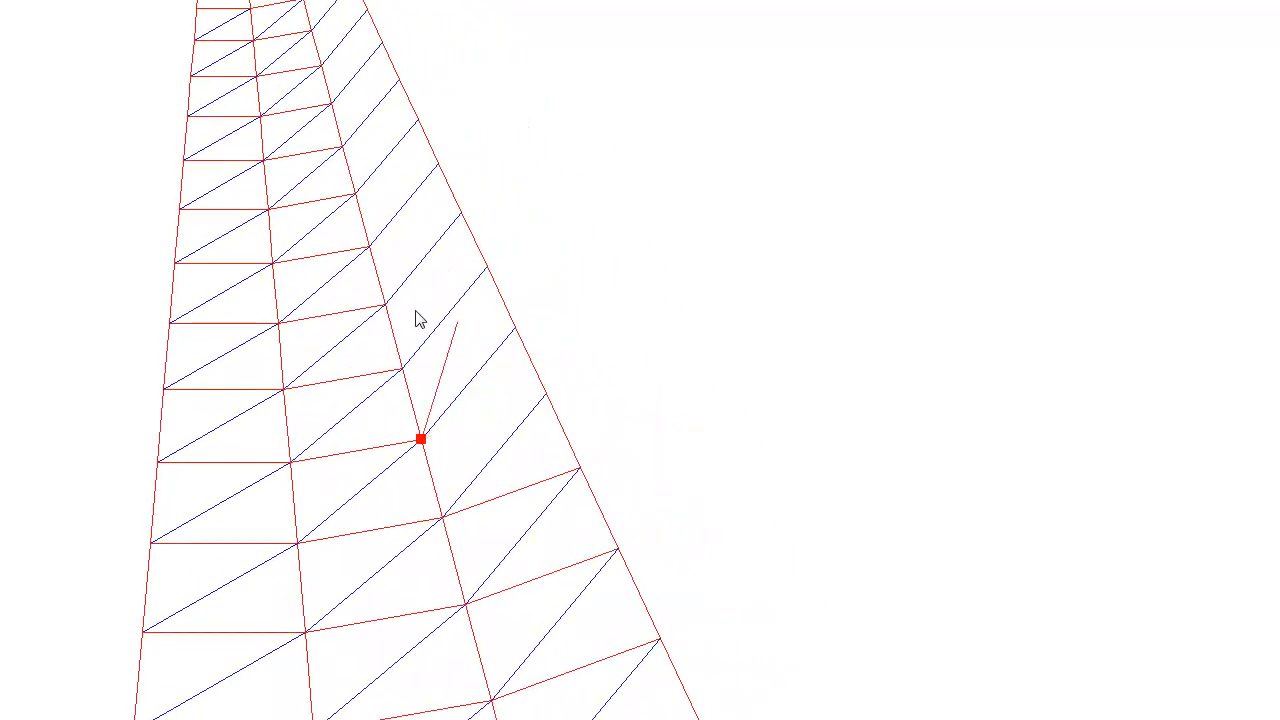
pyautogui.click(546, 394)
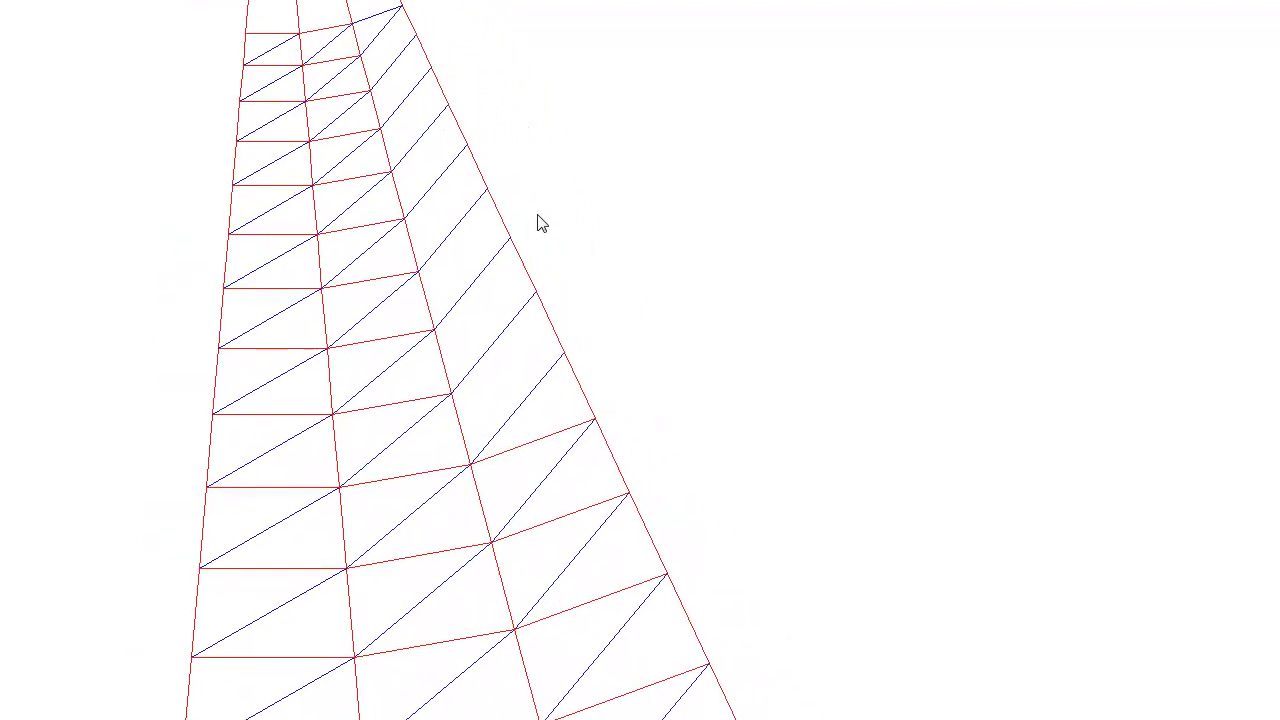
# Step: Join the next four pairs of inner- and outer-edge vertices of the third strip's upper rows with mountain cross lines
pyautogui.click(451, 393)
pyautogui.click(563, 353)
pyautogui.click(459, 334)
pyautogui.click(539, 296)
pyautogui.click(511, 247)
pyautogui.click(420, 277)
pyautogui.click(405, 222)
pyautogui.click(486, 190)
# Step: Draw the last mountain cross lines in the small rows of the third strip just below the uppermost cross line
pyautogui.click(392, 172)
pyautogui.click(466, 146)
pyautogui.click(380, 129)
pyautogui.click(372, 92)
pyautogui.click(431, 69)
pyautogui.click(477, 141)
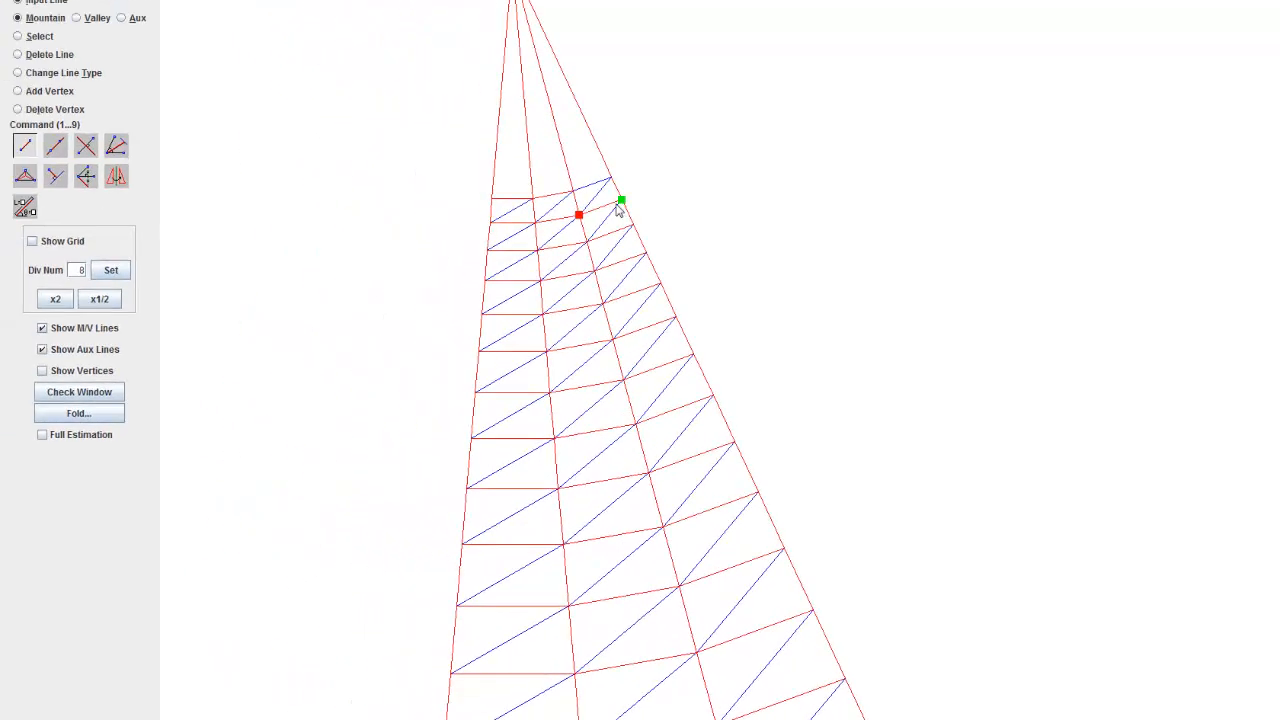
# Step: Set the line type change to Flip and turn the third strip's uppermost valley cross line into a mountain line
pyautogui.scroll(5, 512, 114)
pyautogui.moveTo(512, 114); pyautogui.dragTo(611, 384)
pyautogui.scroll(11, 562, 248)
pyautogui.click(95, 75)
pyautogui.click(117, 94)
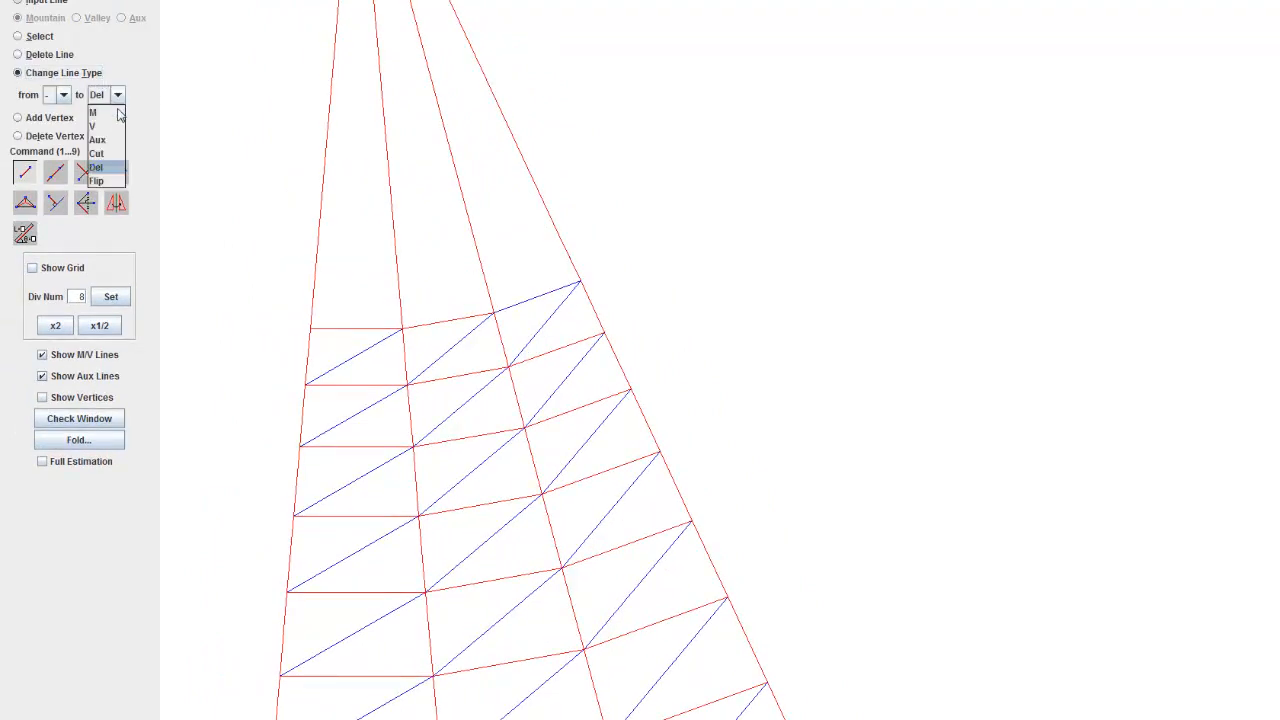
pyautogui.click(118, 177)
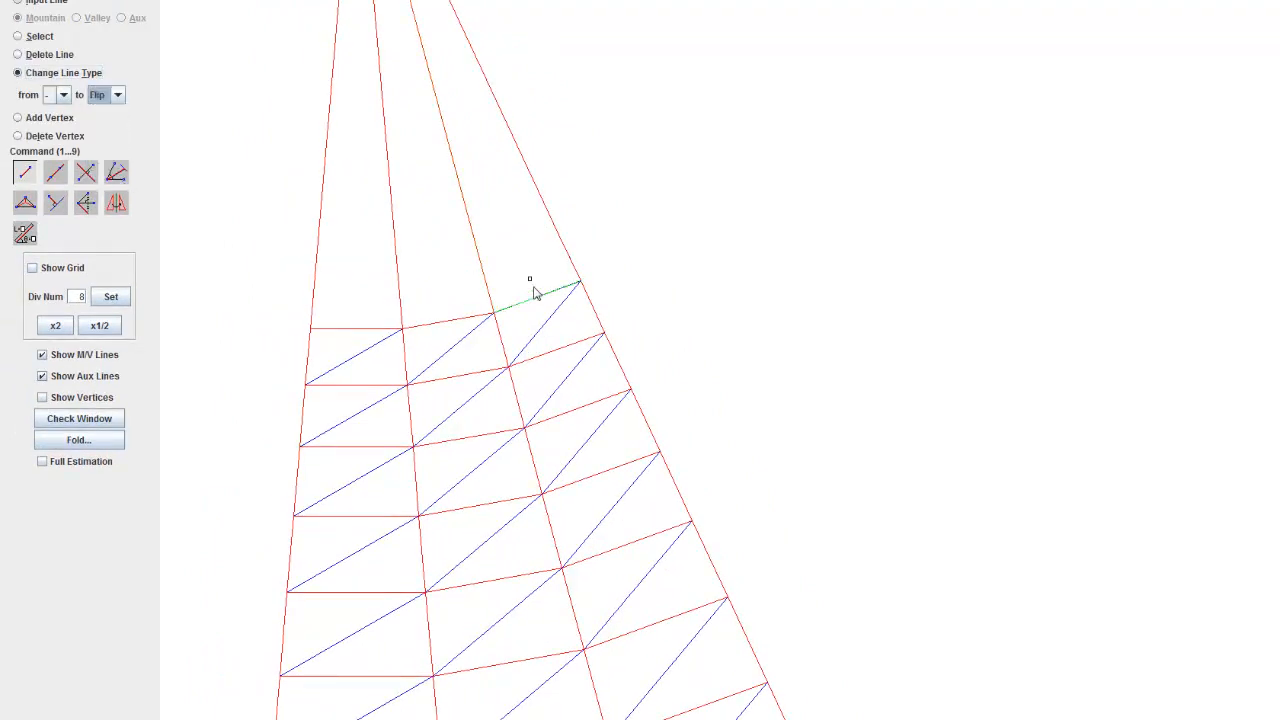
pyautogui.scroll(3, 543, 307)
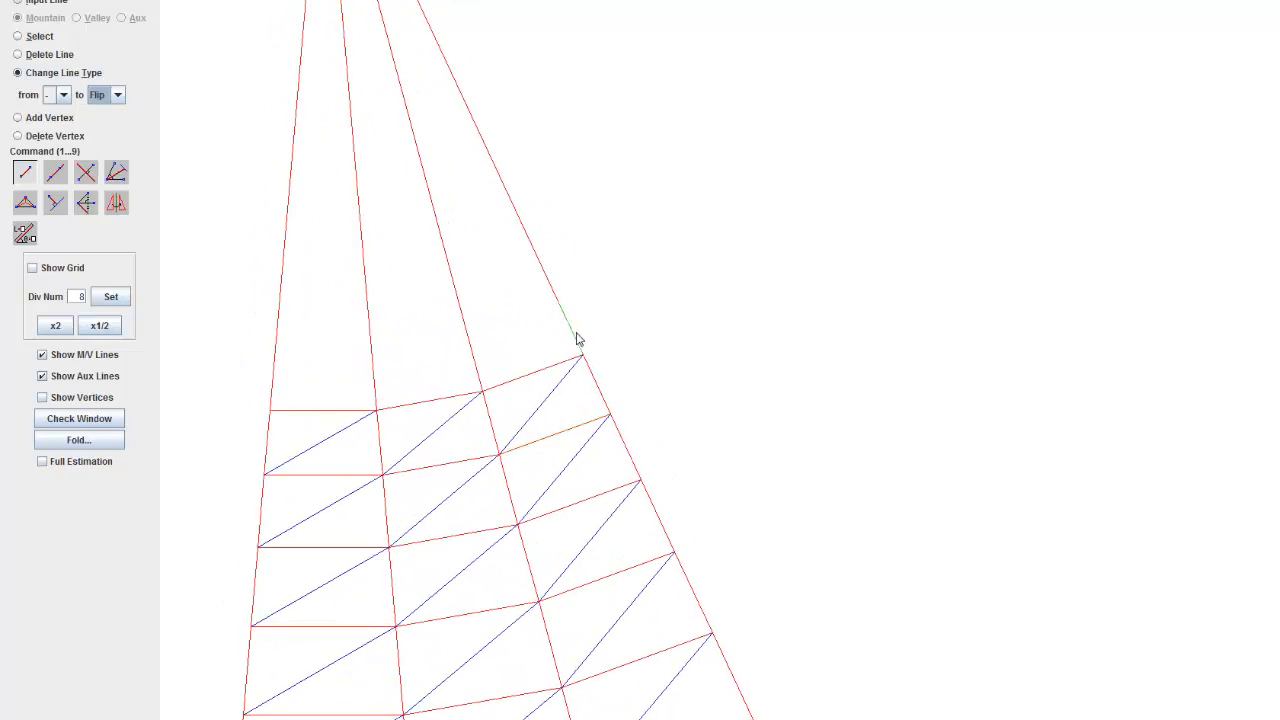
# Step: Delete the two outer-edge segments above the uppermost cross line and redraw them as one mountain line from the tip
pyautogui.click(45, 54)
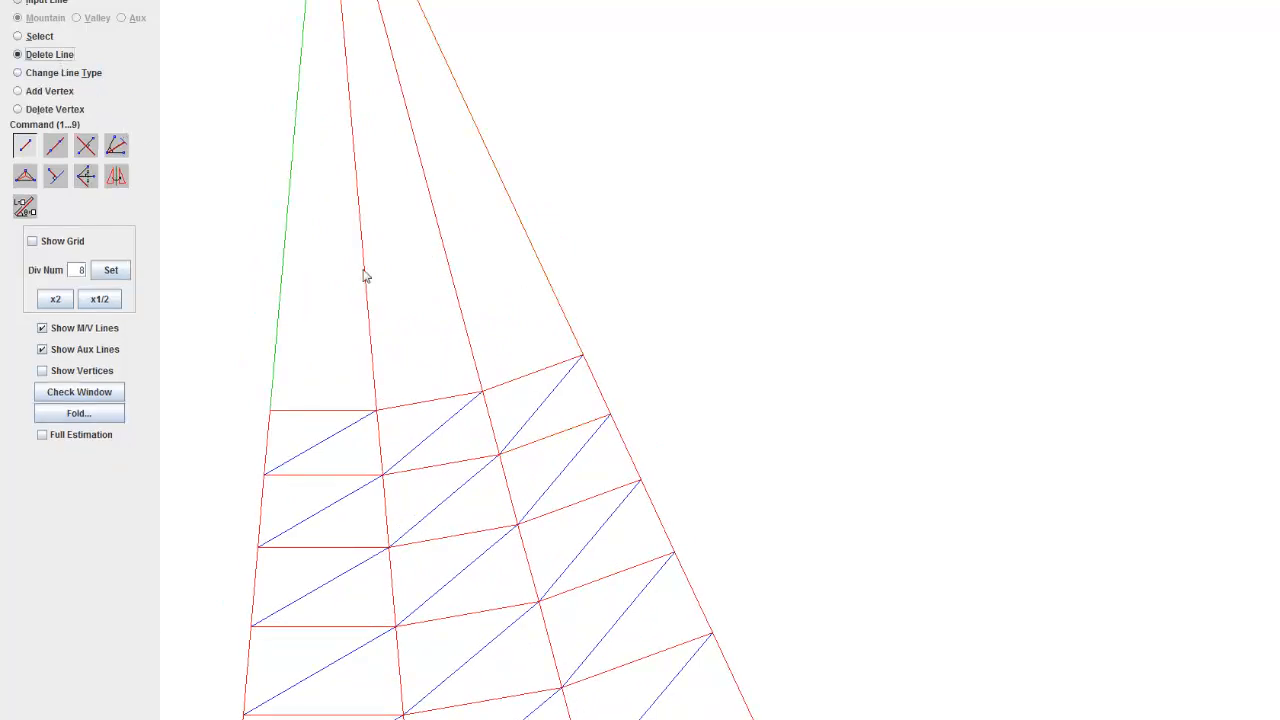
pyautogui.click(561, 306)
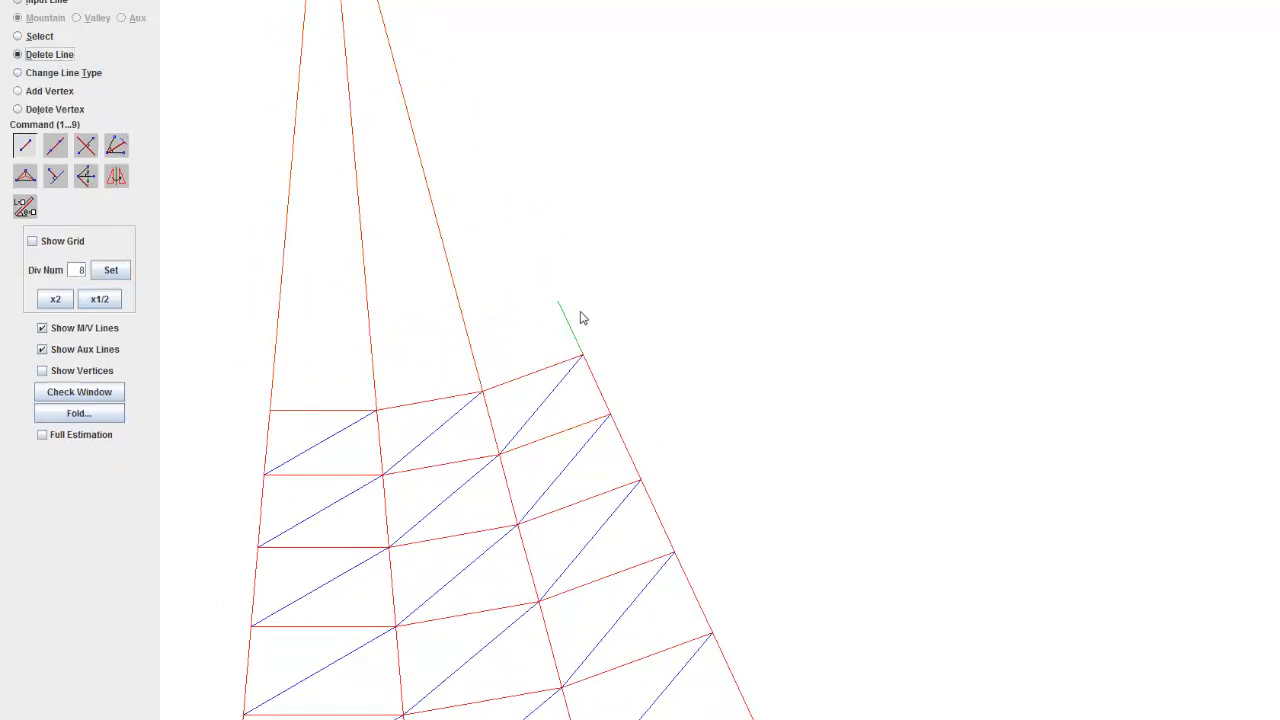
pyautogui.scroll(-2, 596, 291)
pyautogui.click(30, 147)
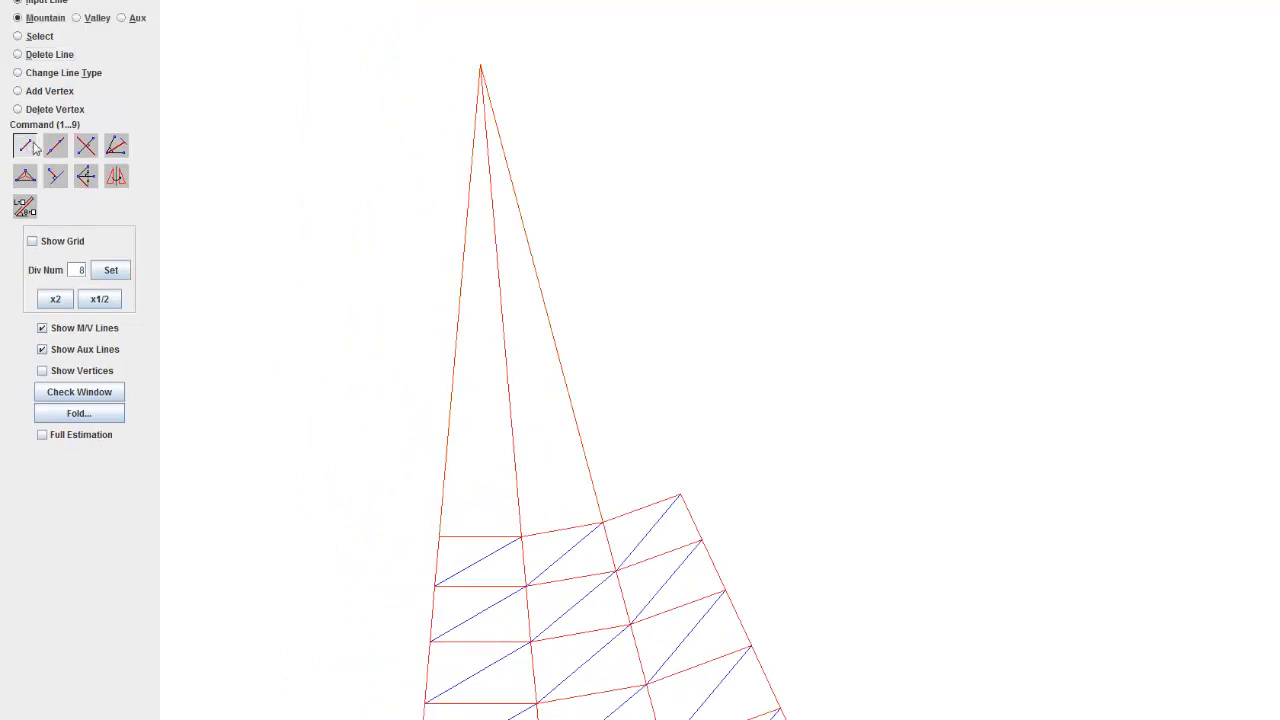
pyautogui.click(677, 503)
# Step: Review the whole wedge pattern inside the paper square, showing its vertices briefly and hiding them again
pyautogui.scroll(-5, 690, 503)
pyautogui.scroll(-6, 714, 409)
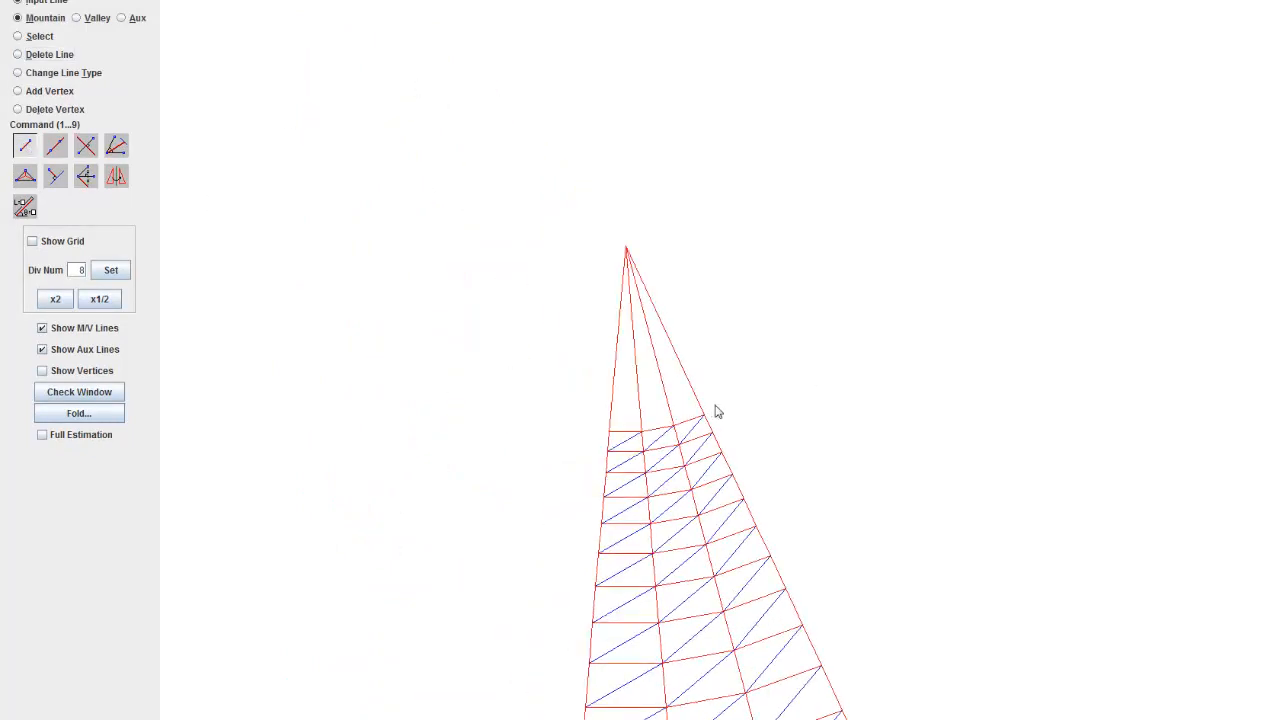
pyautogui.scroll(-20, 874, 466)
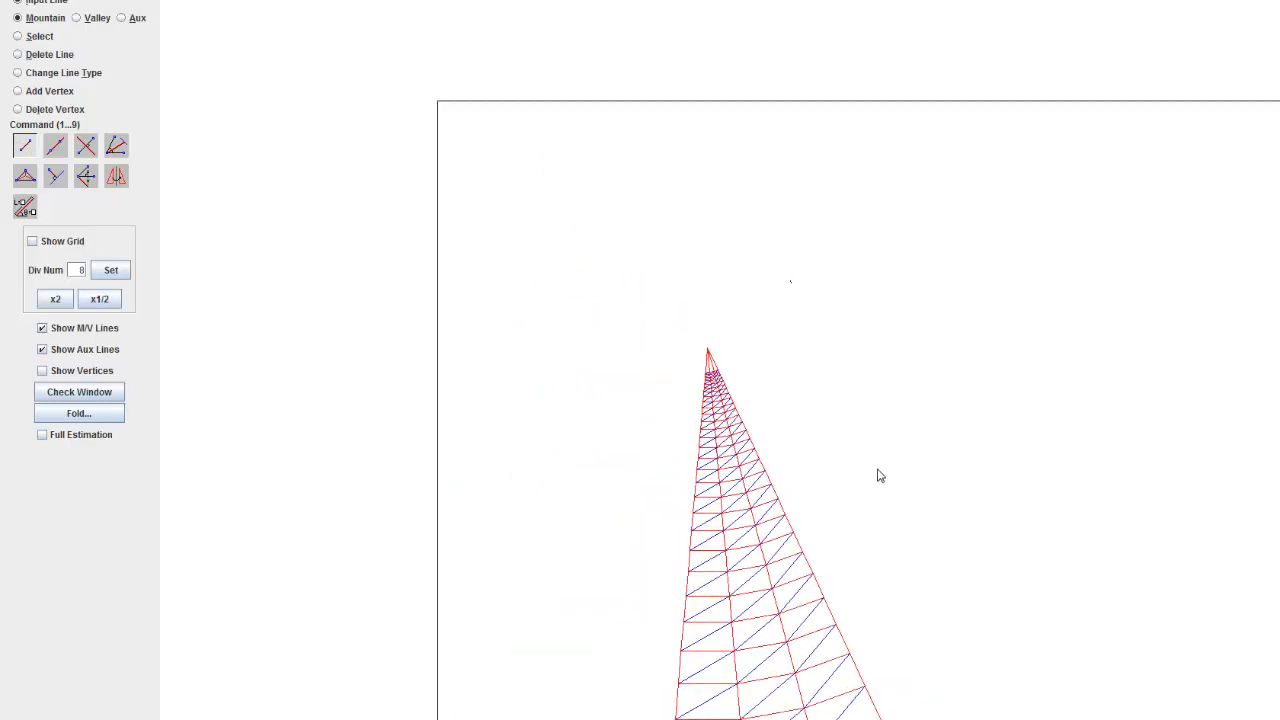
pyautogui.moveTo(770, 425); pyautogui.dragTo(725, 236)
pyautogui.scroll(15, 716, 354)
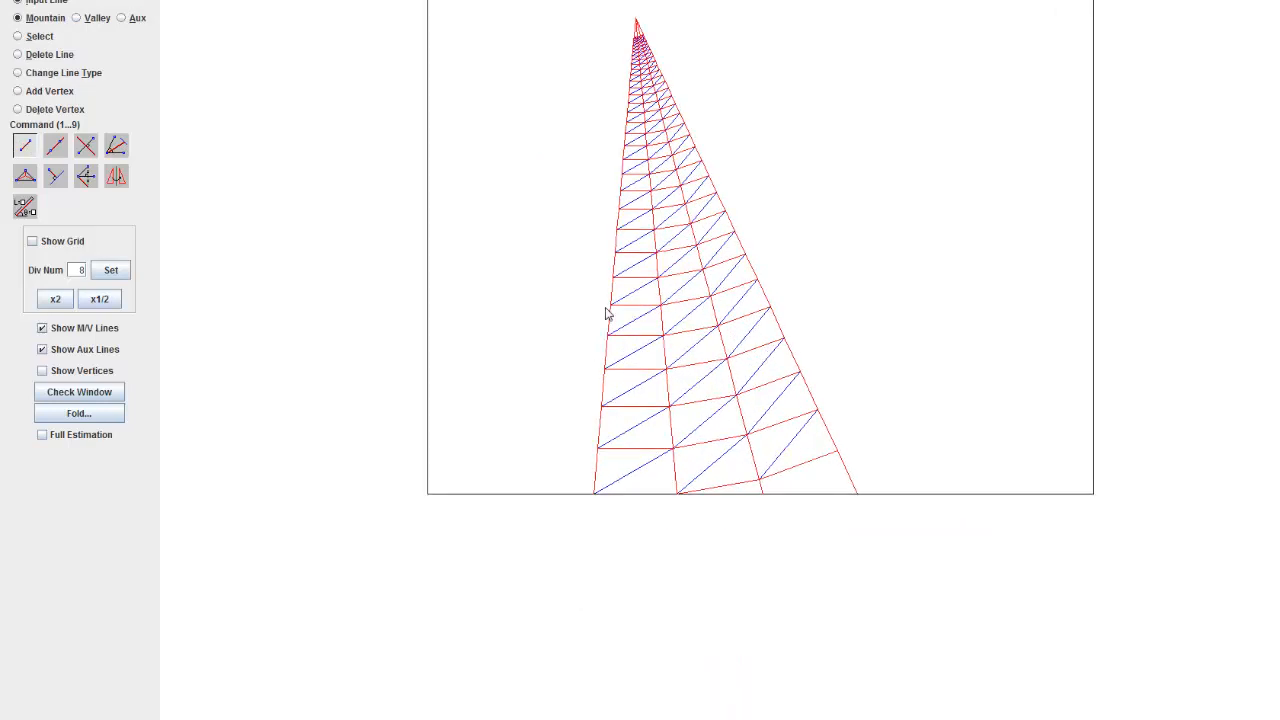
pyautogui.moveTo(650, 196); pyautogui.dragTo(597, 347)
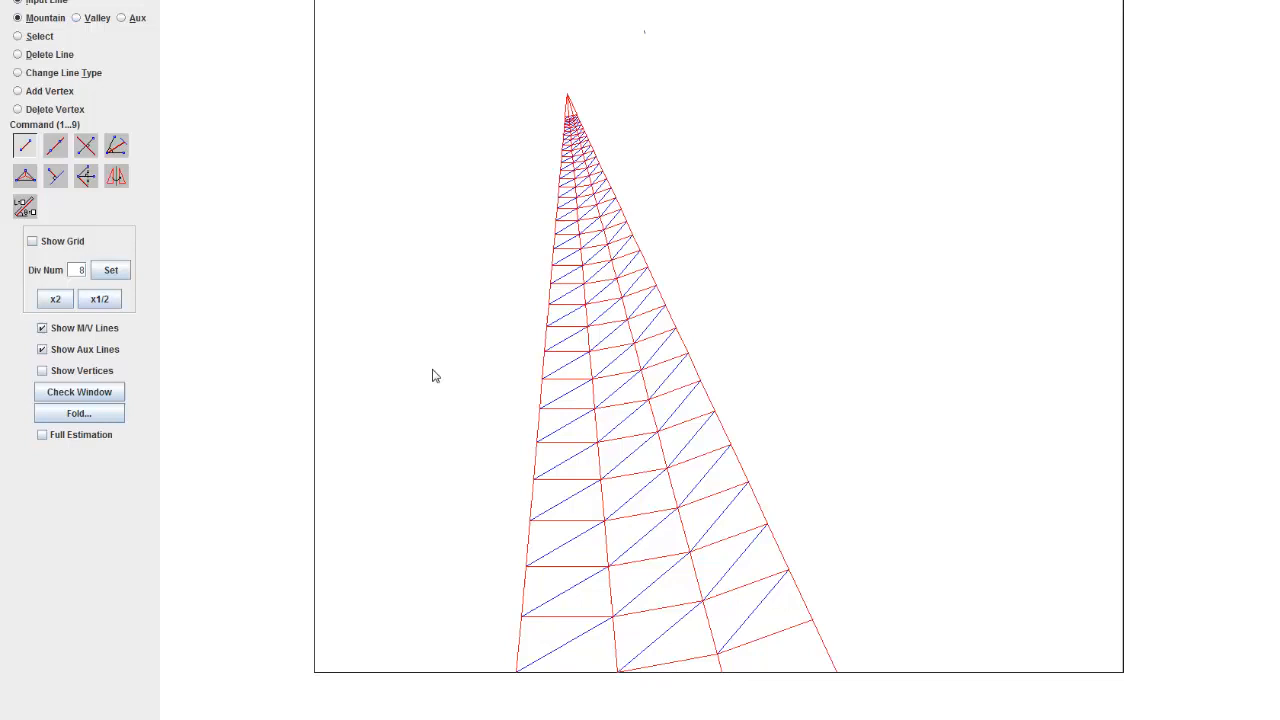
pyautogui.click(70, 376)
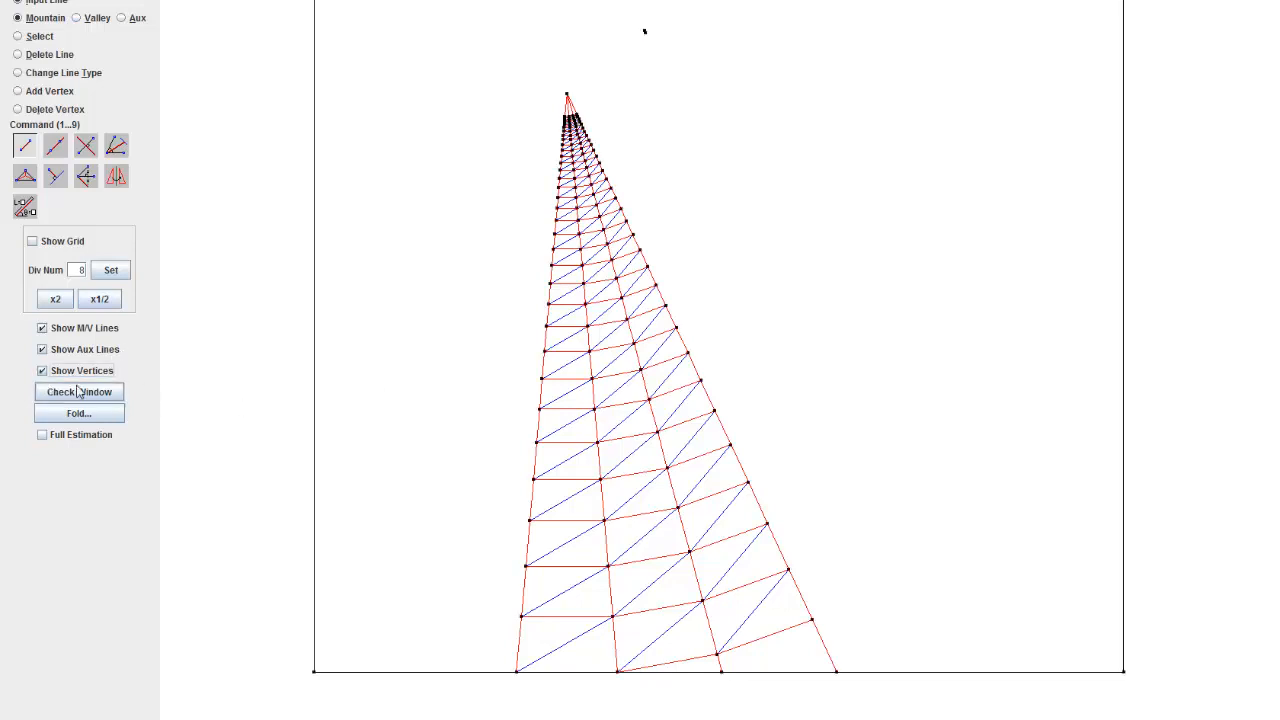
pyautogui.click(72, 370)
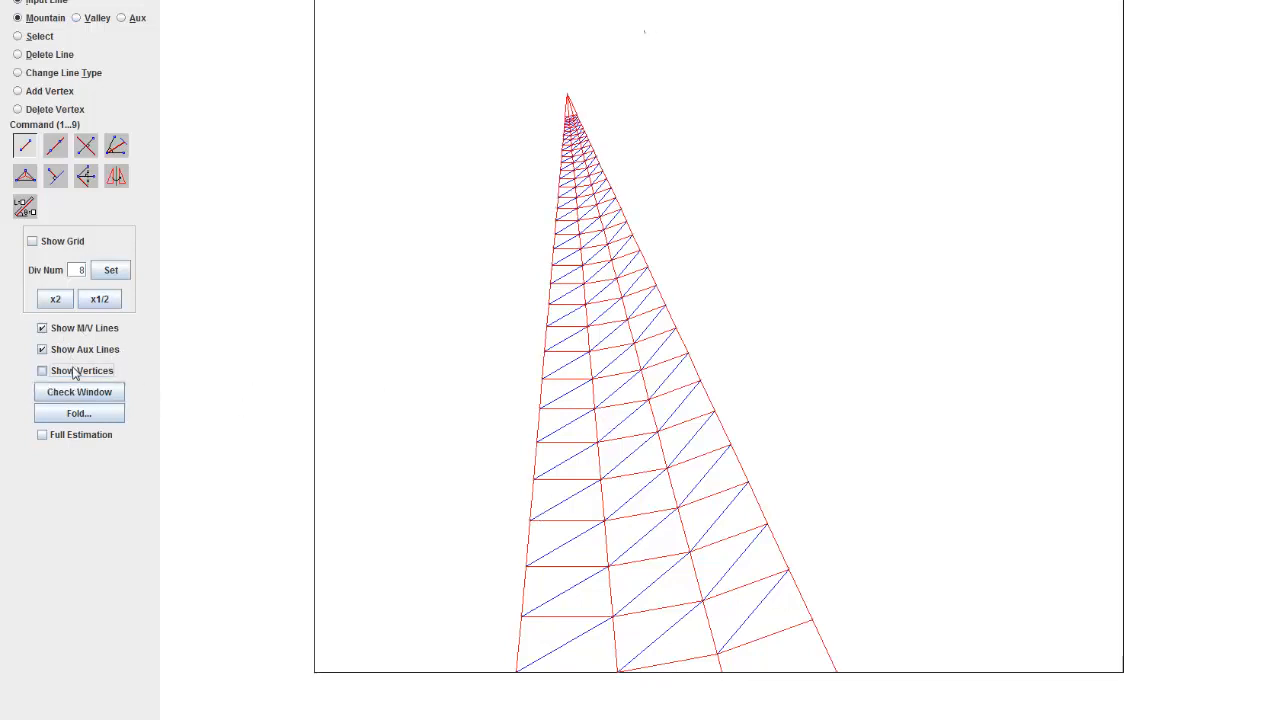
# Step: Look over the finished strips once more and open the Check Window for the crease pattern
pyautogui.moveTo(749, 630); pyautogui.dragTo(790, 566)
pyautogui.scroll(-16, 756, 592)
pyautogui.scroll(7, 587, 388)
pyautogui.scroll(6, 587, 393)
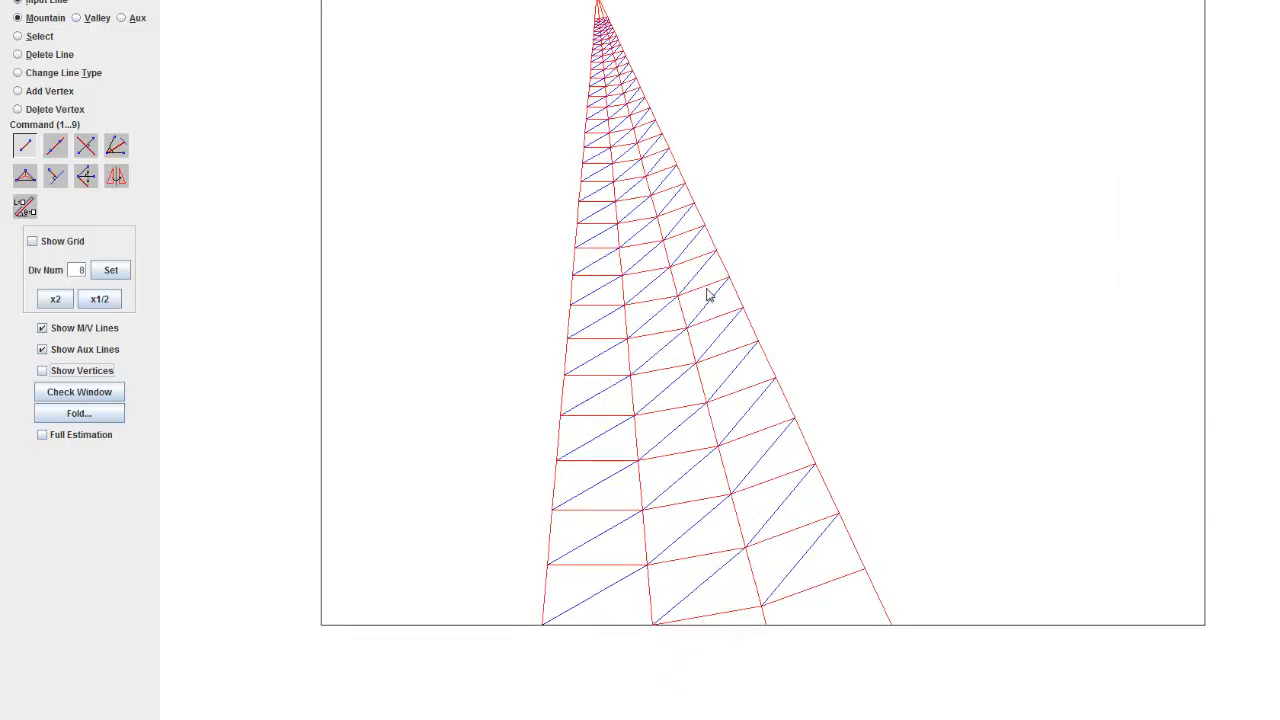
pyautogui.scroll(-4, 700, 292)
pyautogui.click(85, 398)
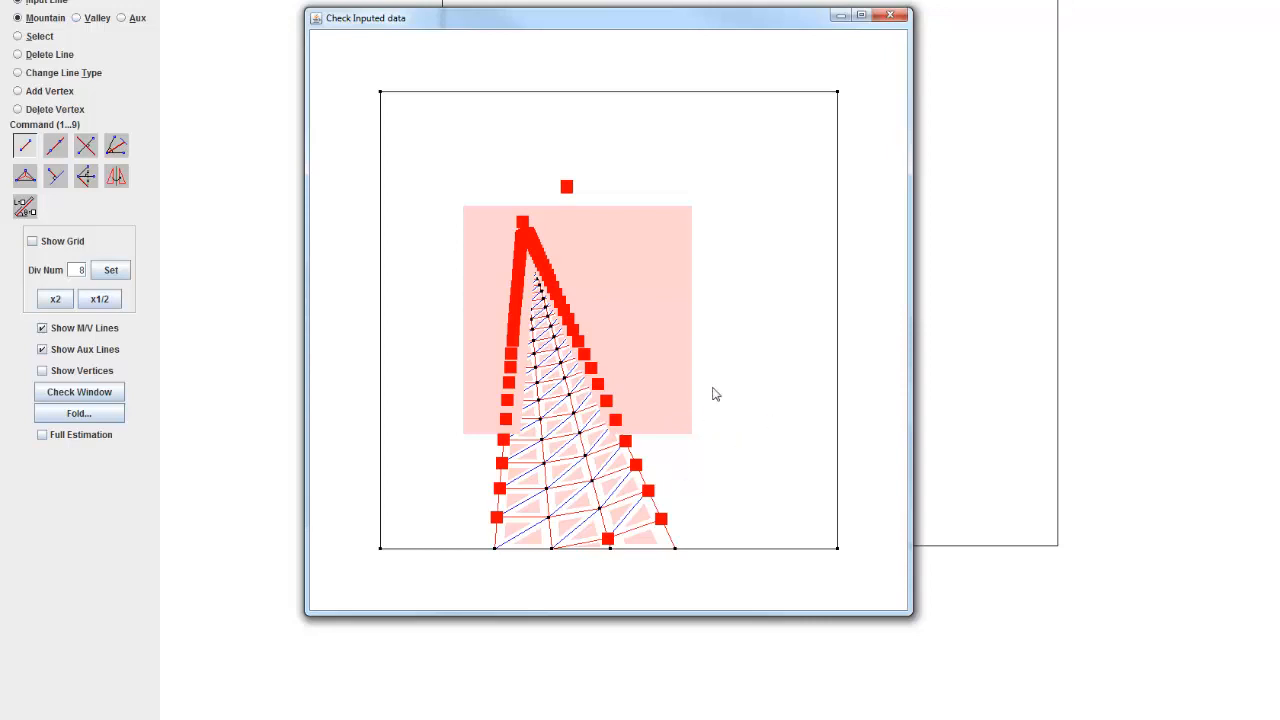
# Step: Close the Check Window and delete the tiny stray line above the wedge's tip
pyautogui.click(890, 14)
pyautogui.scroll(-4, 765, 317)
pyautogui.moveTo(689, 162); pyautogui.dragTo(669, 203)
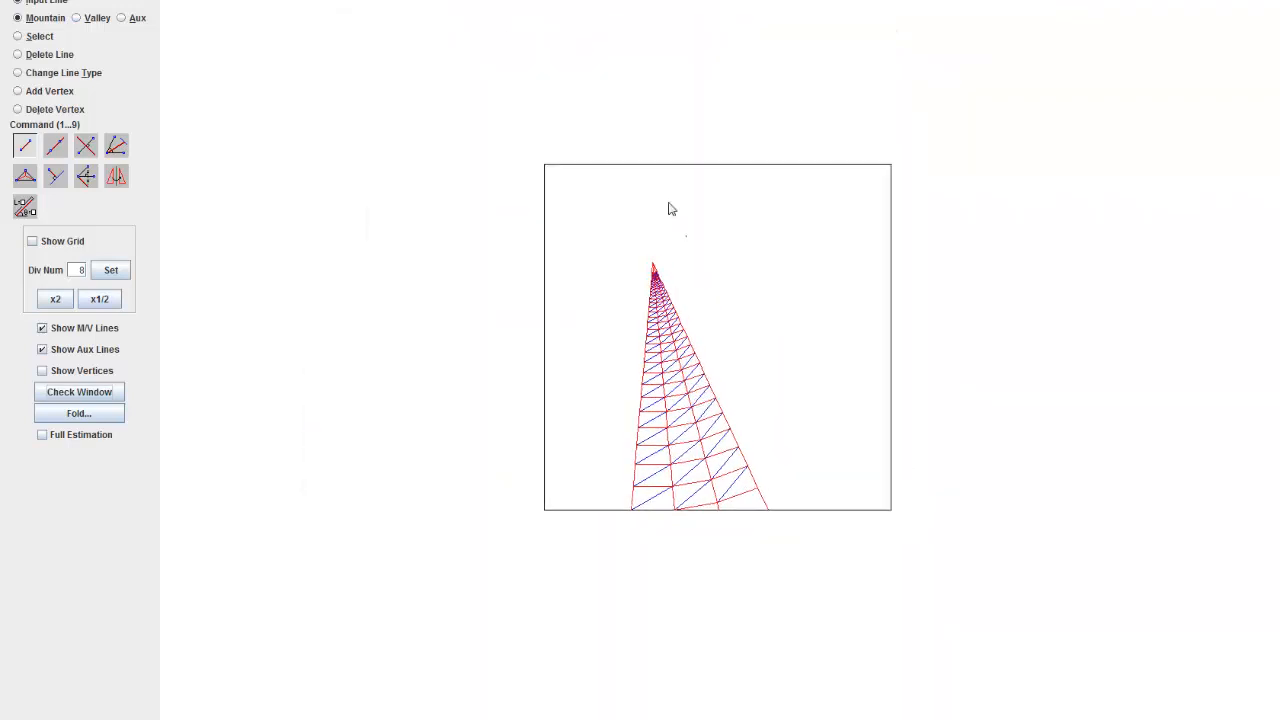
pyautogui.scroll(14, 669, 203)
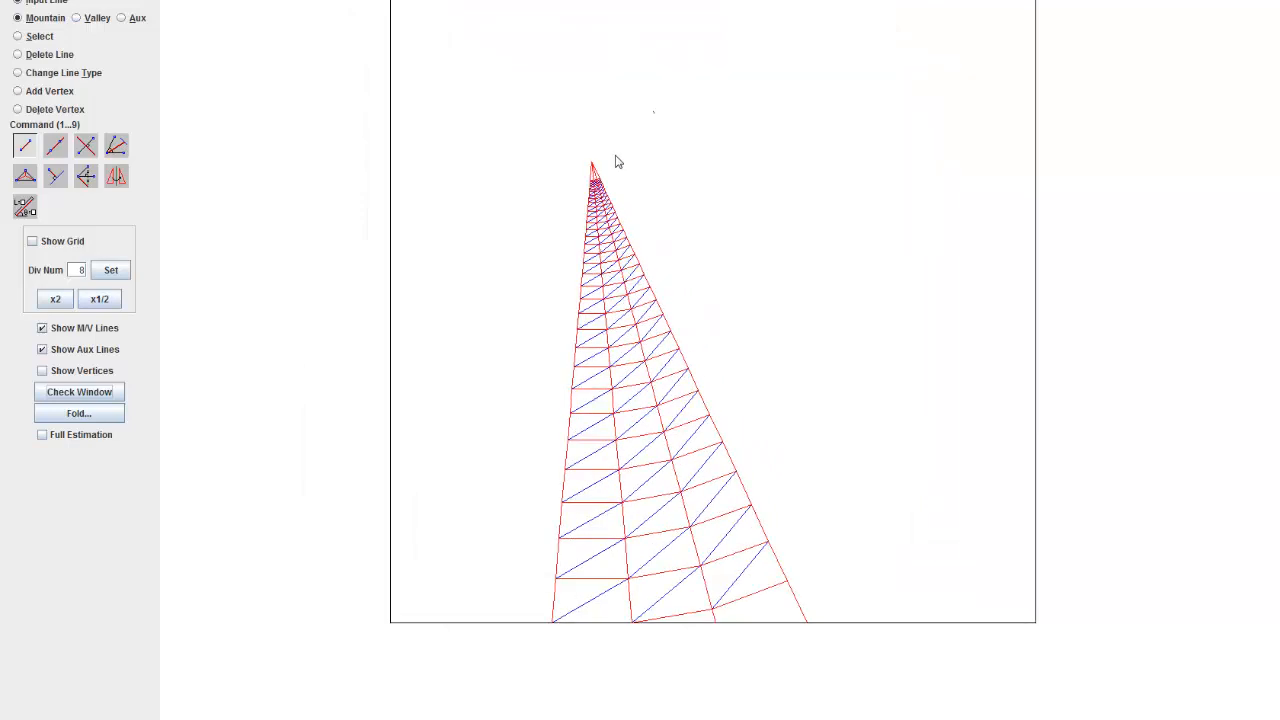
pyautogui.click(30, 72)
pyautogui.click(118, 95)
pyautogui.click(50, 54)
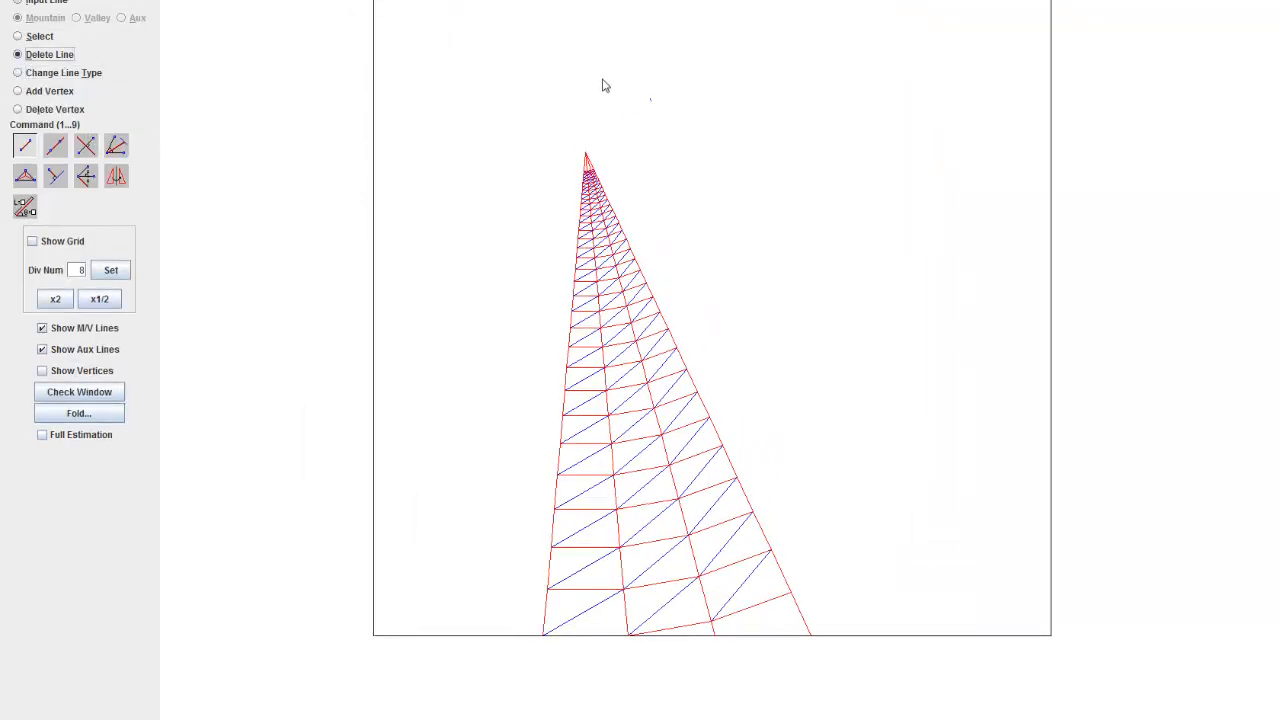
pyautogui.moveTo(603, 80); pyautogui.dragTo(686, 107)
# Step: Delete the two mountain line stubs that extend below the third strip's lowest cross line
pyautogui.click(78, 73)
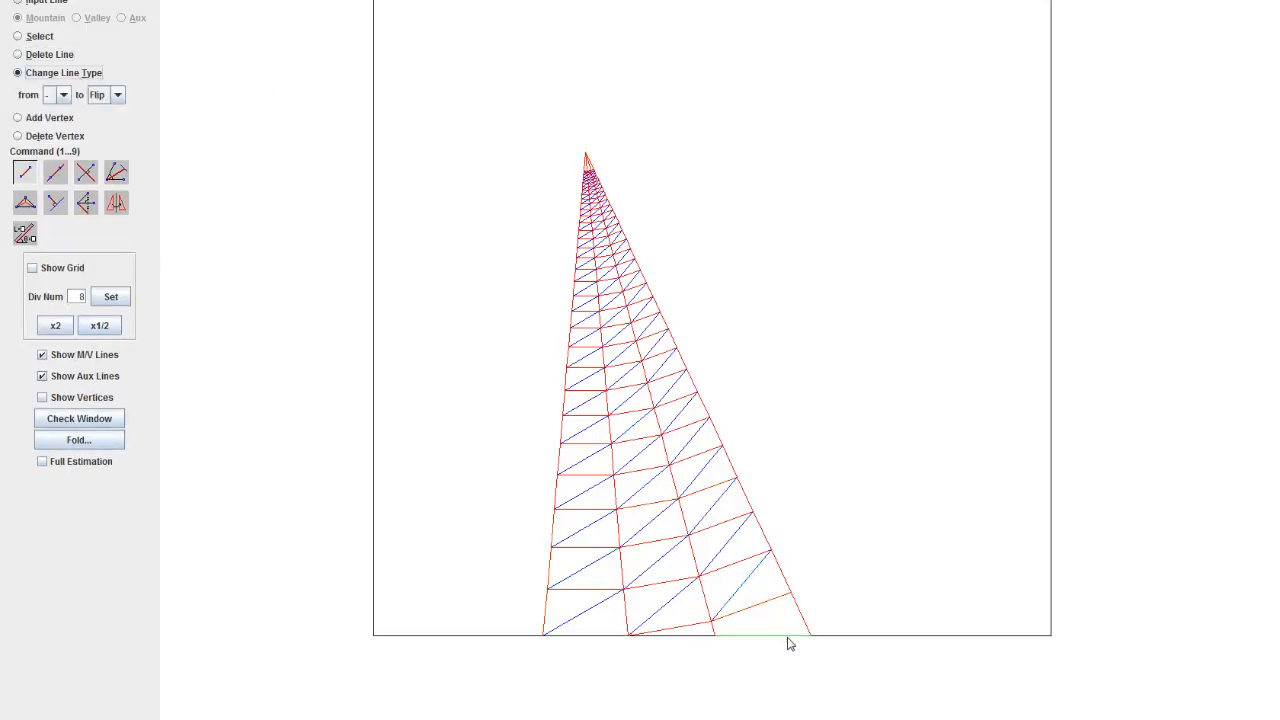
pyautogui.scroll(6, 723, 366)
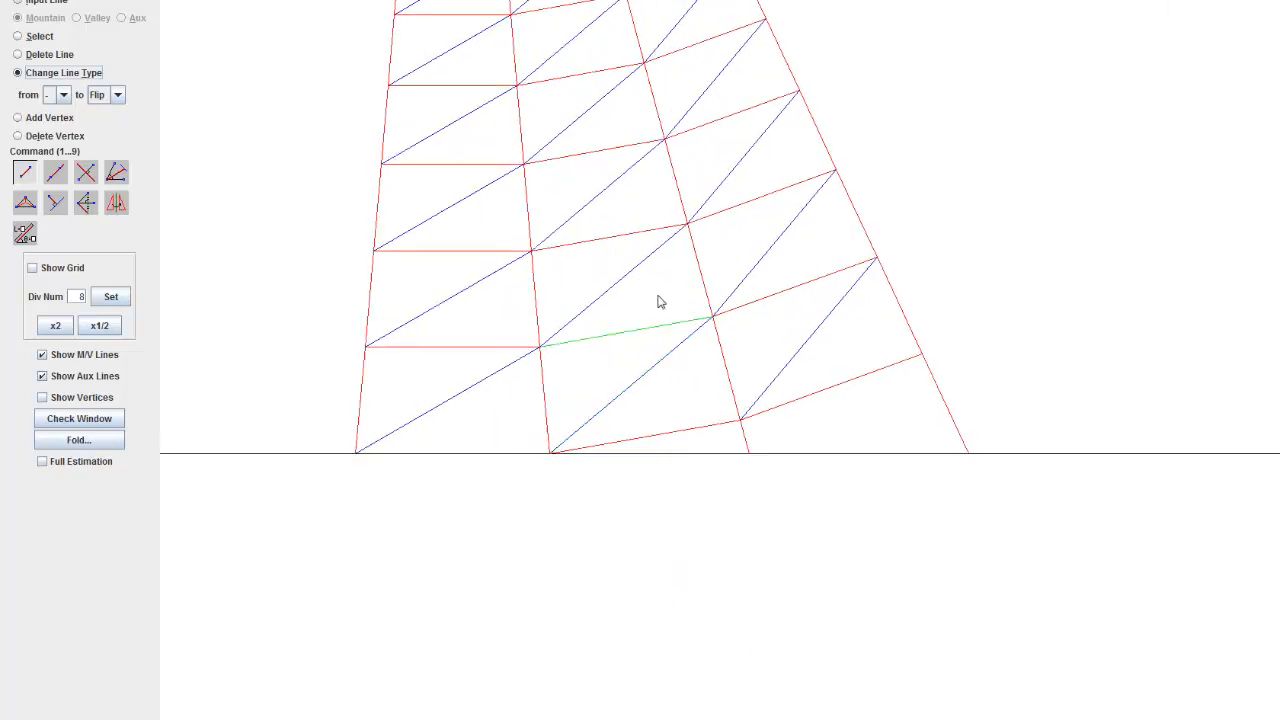
pyautogui.click(75, 57)
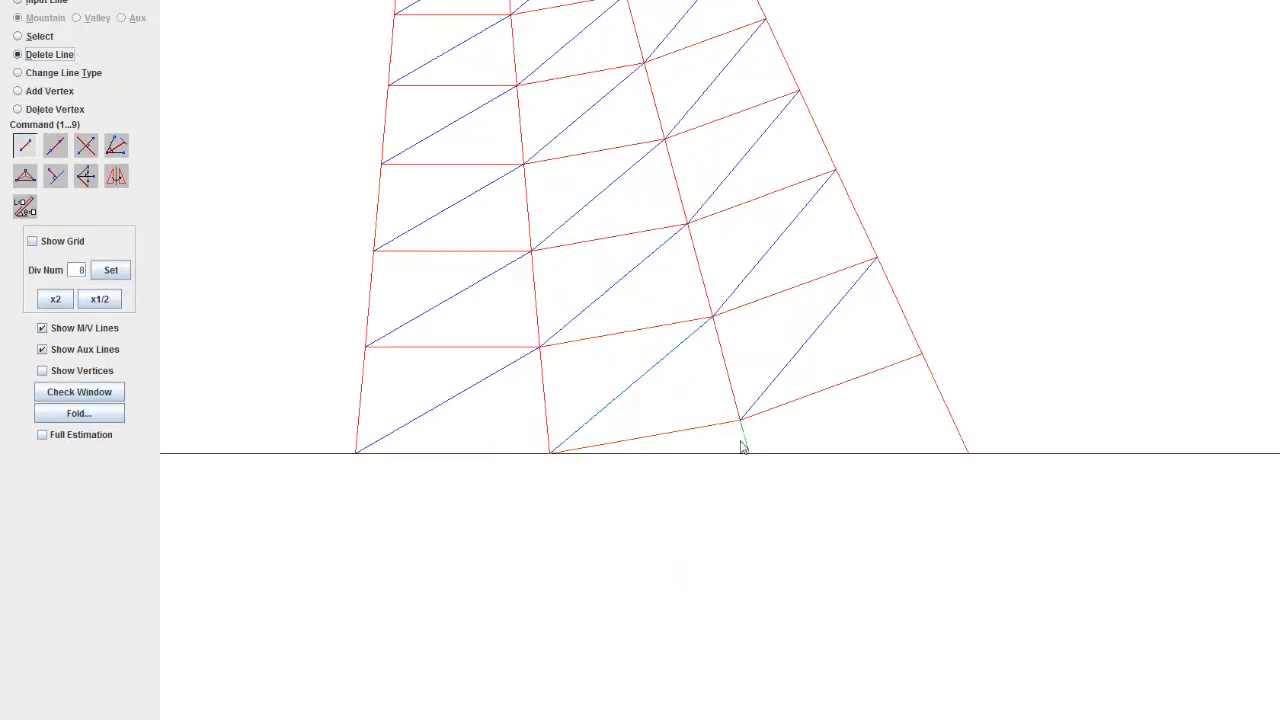
pyautogui.click(940, 407)
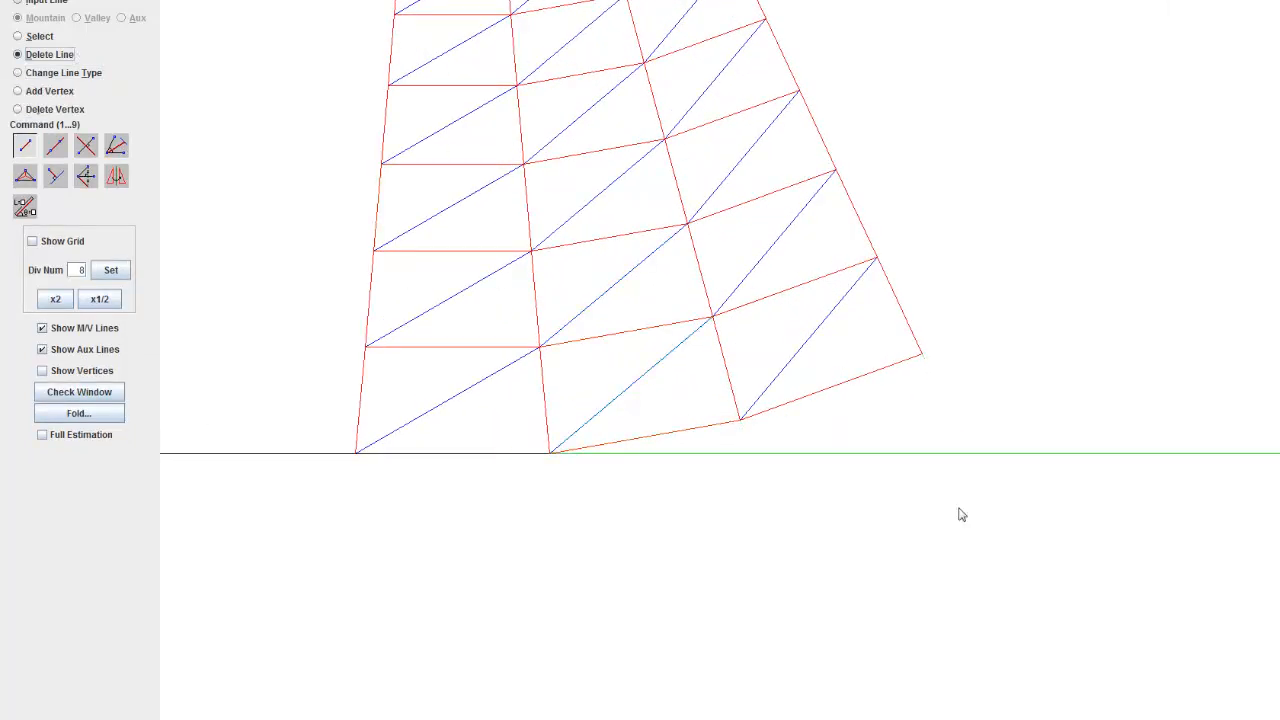
# Step: Delete the paper square's outline on all sides, keeping only the bottom segment under the first strip
pyautogui.click(912, 465)
pyautogui.click(292, 462)
pyautogui.scroll(-6, 700, 457)
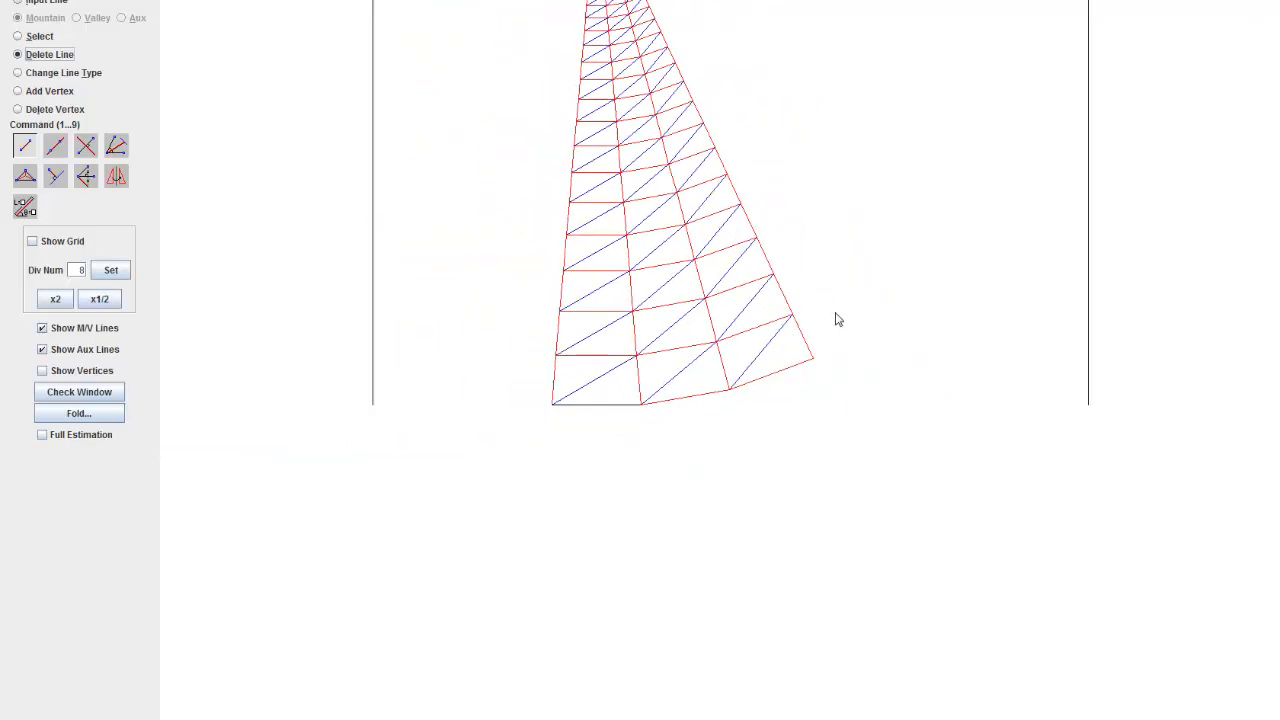
pyautogui.moveTo(836, 313); pyautogui.dragTo(826, 480)
pyautogui.click(347, 356)
pyautogui.moveTo(498, 218); pyautogui.dragTo(458, 400)
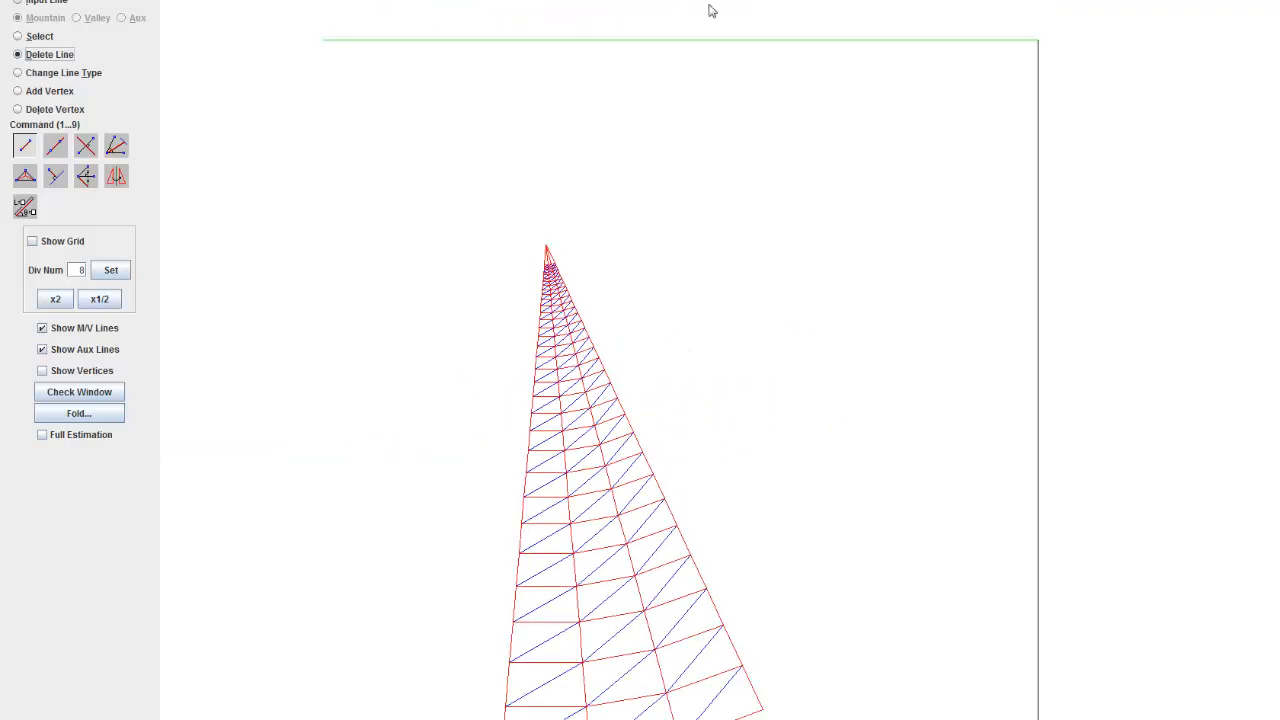
pyautogui.click(702, 39)
pyautogui.click(1035, 123)
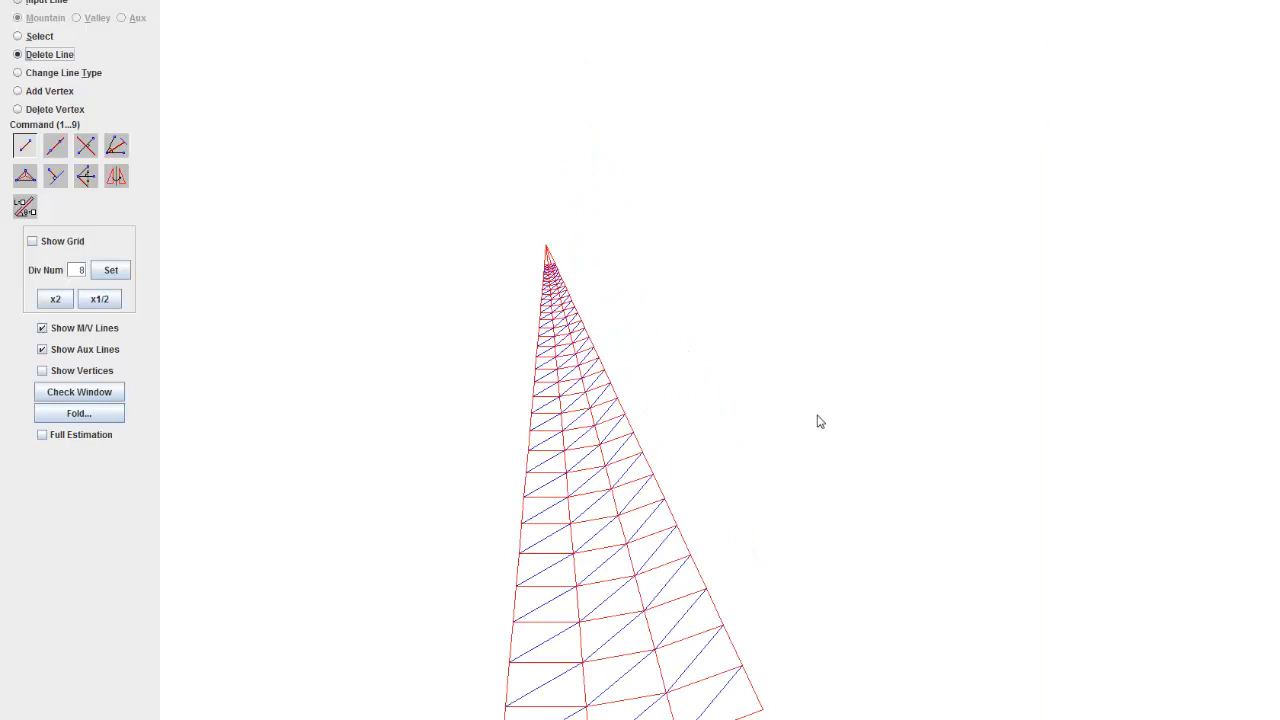
# Step: Check the crease pattern without its paper square in the Check Window and close the window
pyautogui.moveTo(820, 420); pyautogui.dragTo(985, 203)
pyautogui.click(68, 397)
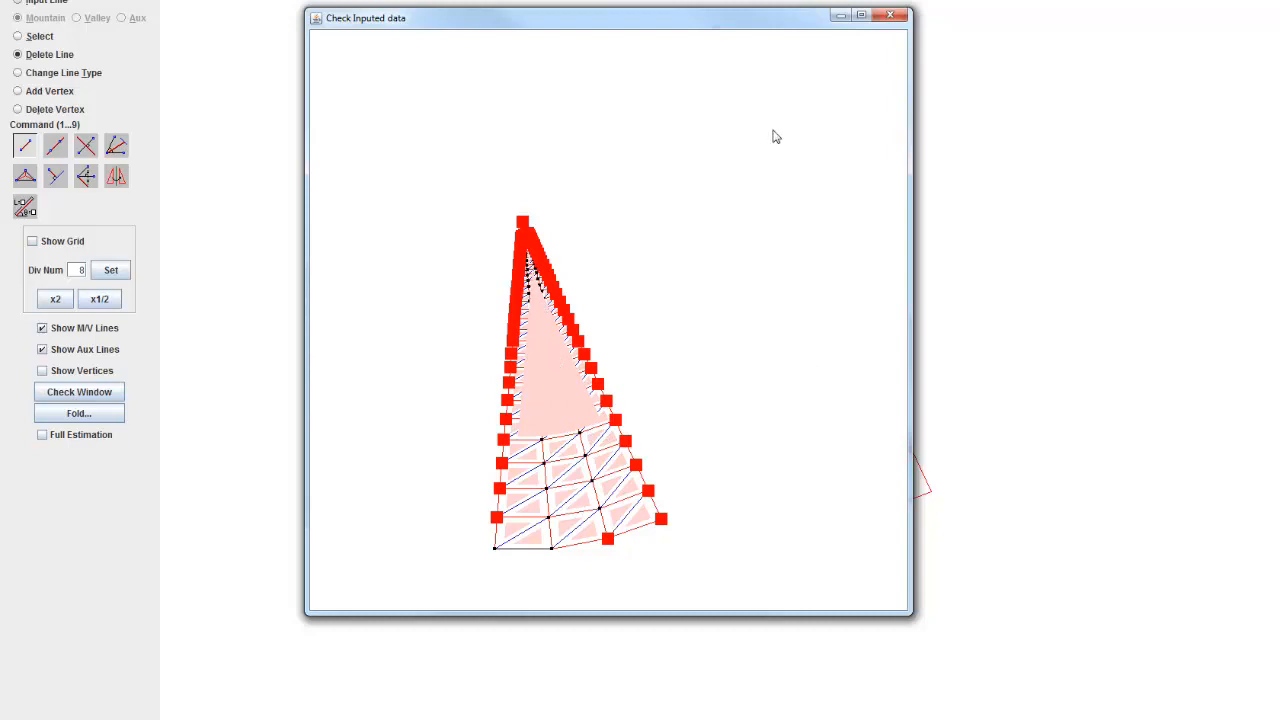
pyautogui.click(897, 19)
# Step: Set the line type change to Cut and convert the wedge's lower boundary and lowest right edge segment
pyautogui.scroll(5, 794, 509)
pyautogui.moveTo(794, 509); pyautogui.dragTo(709, 414)
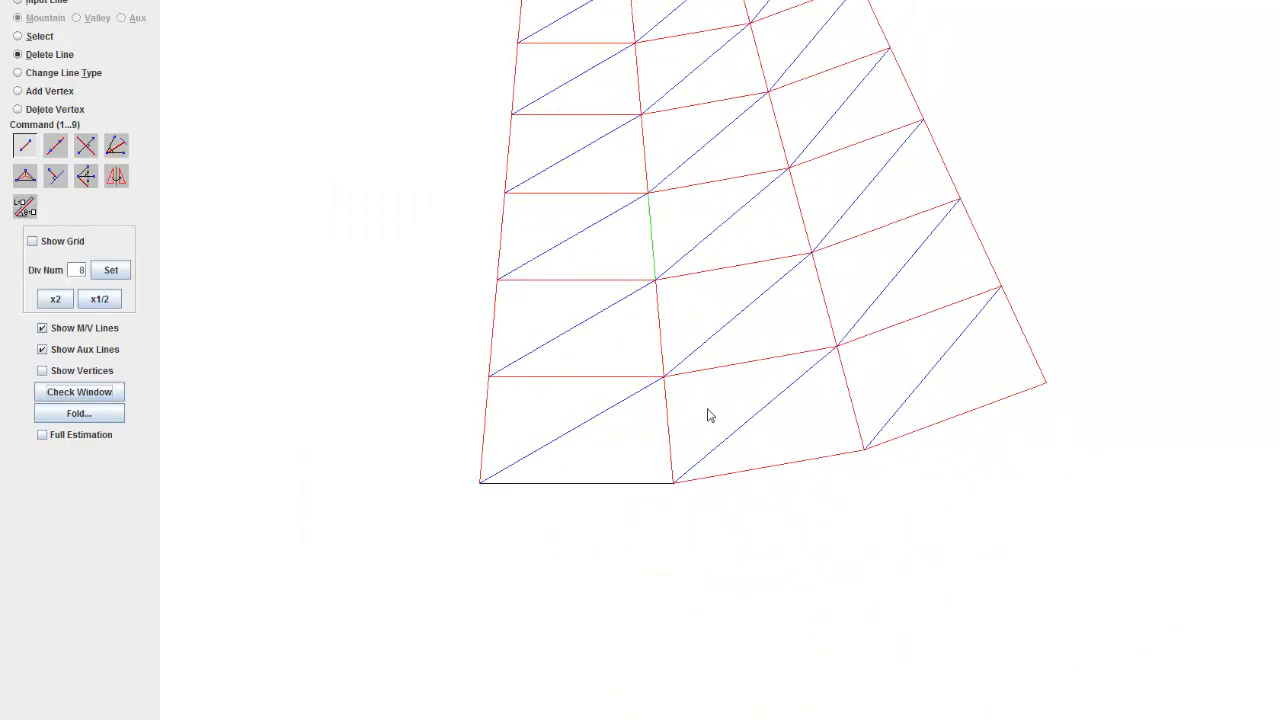
pyautogui.click(86, 76)
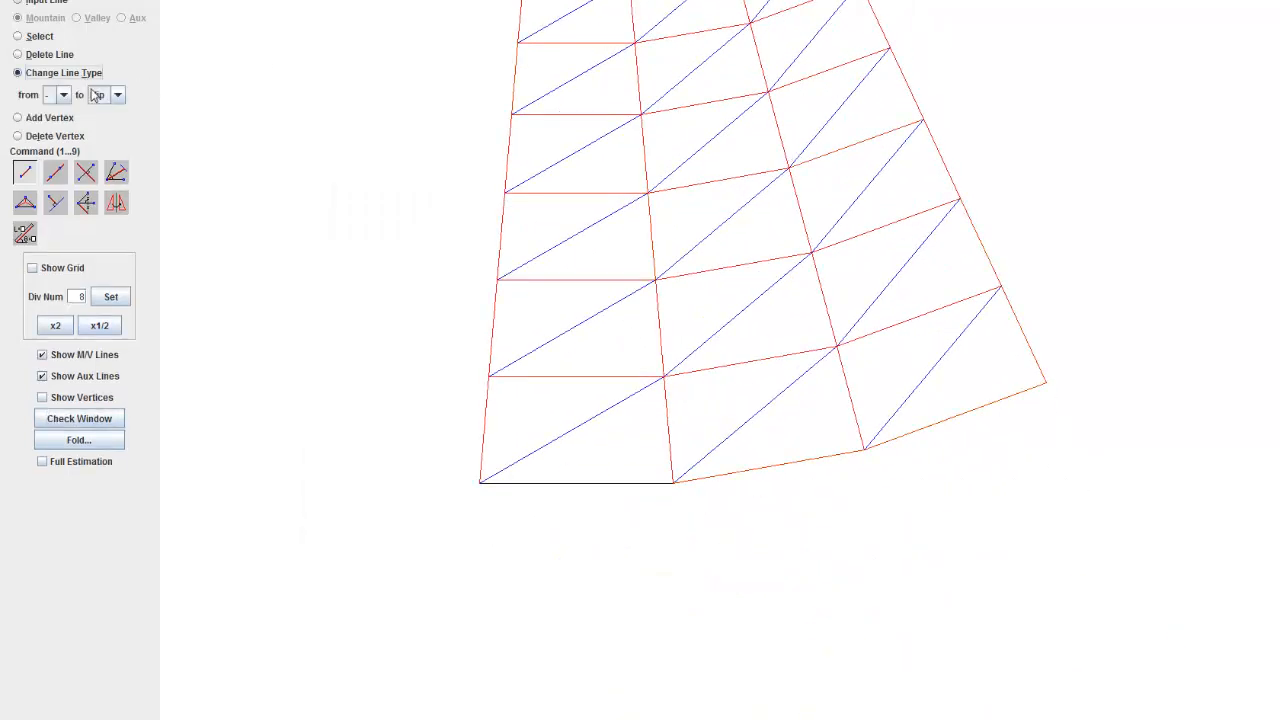
pyautogui.click(118, 95)
pyautogui.click(98, 154)
pyautogui.click(803, 459)
pyautogui.click(1036, 364)
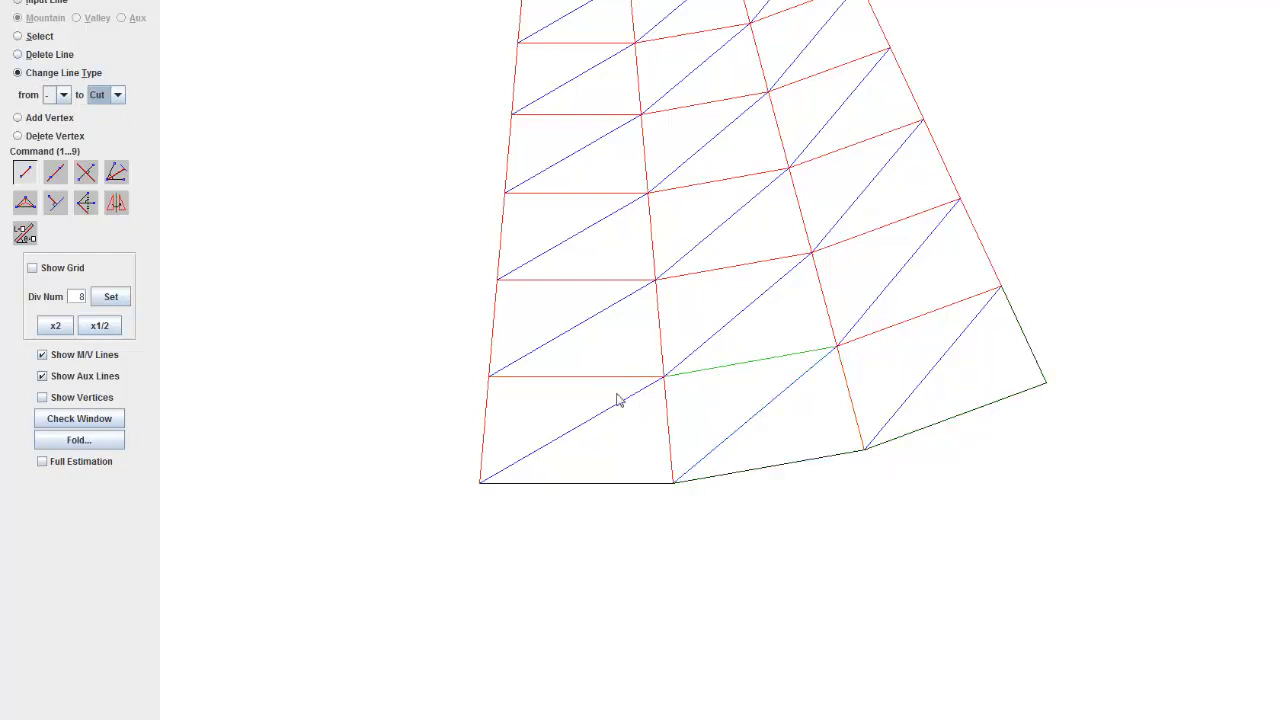
# Step: Convert the mountain segments of the wedge's left outer edge into cut lines, from the base up to the uppermost cross lines
pyautogui.click(490, 411)
pyautogui.click(493, 343)
pyautogui.click(505, 204)
pyautogui.moveTo(508, 159); pyautogui.dragTo(534, 484)
pyautogui.click(536, 455)
pyautogui.click(547, 384)
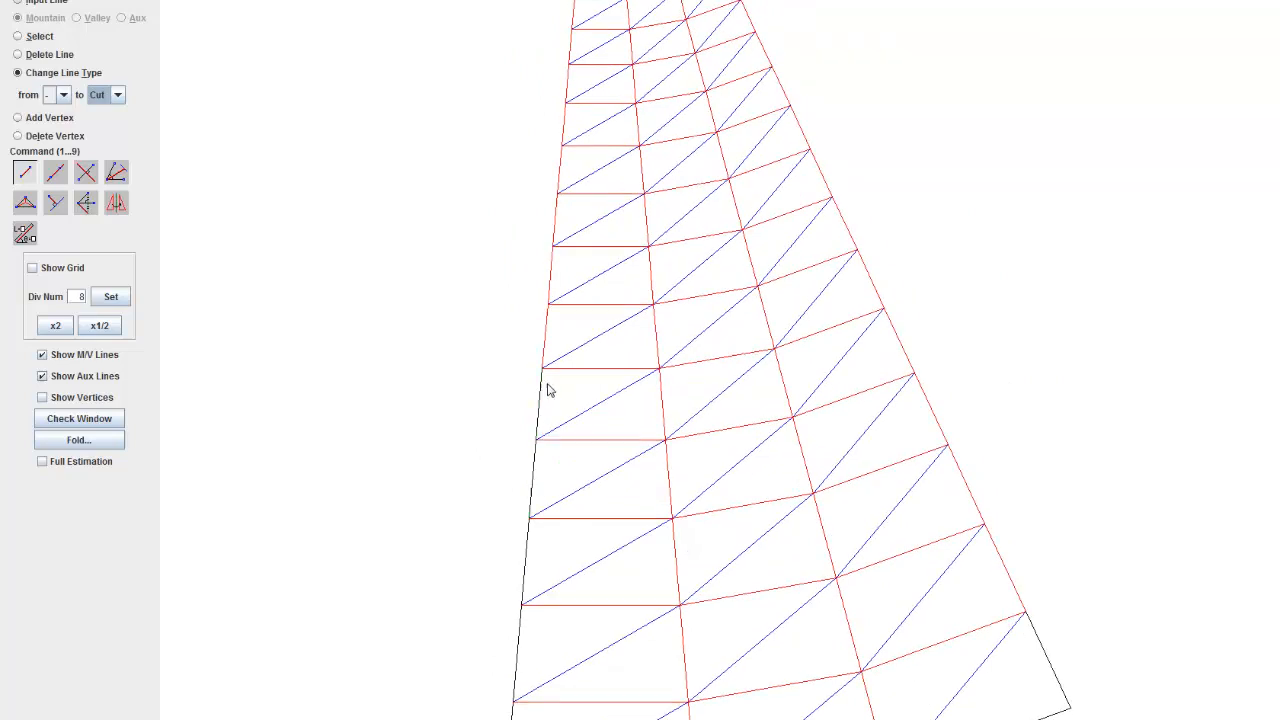
pyautogui.click(551, 322)
pyautogui.click(551, 286)
pyautogui.click(549, 229)
pyautogui.moveTo(568, 344); pyautogui.dragTo(573, 578)
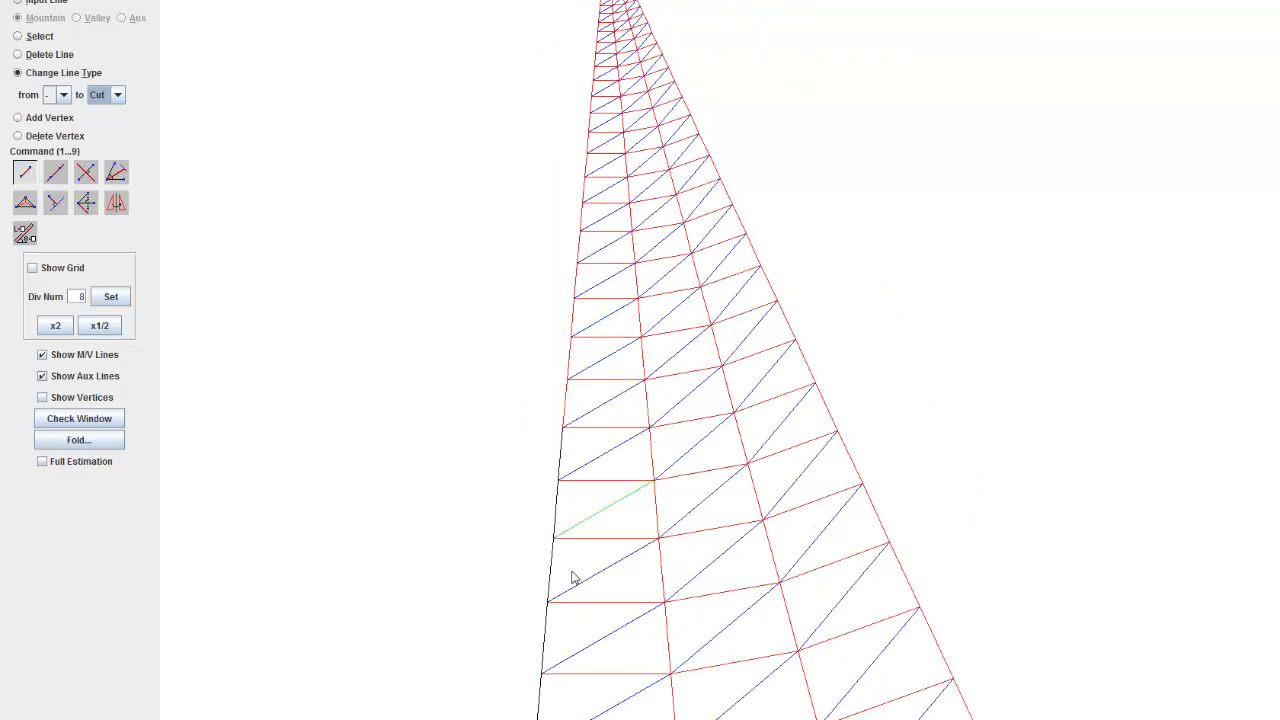
pyautogui.click(566, 510)
pyautogui.click(570, 458)
pyautogui.click(573, 416)
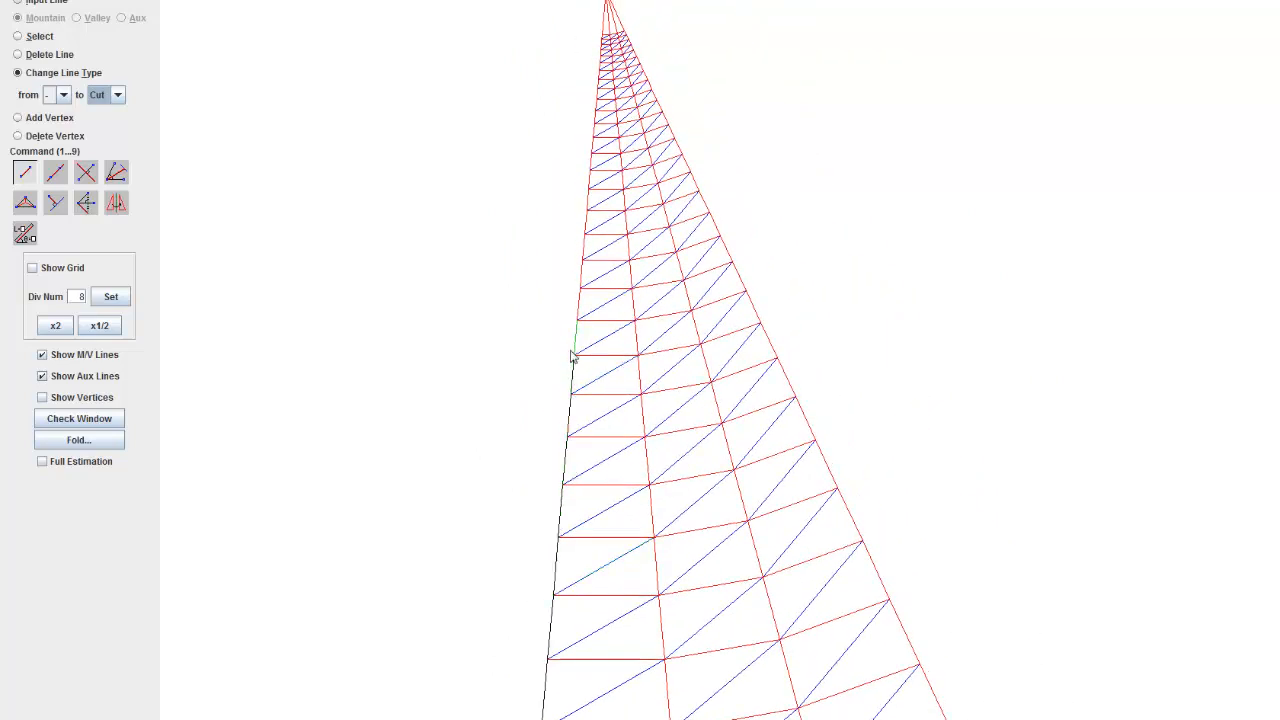
pyautogui.click(574, 338)
pyautogui.moveTo(588, 321); pyautogui.dragTo(626, 442)
pyautogui.scroll(8, 564, 438)
pyautogui.click(582, 387)
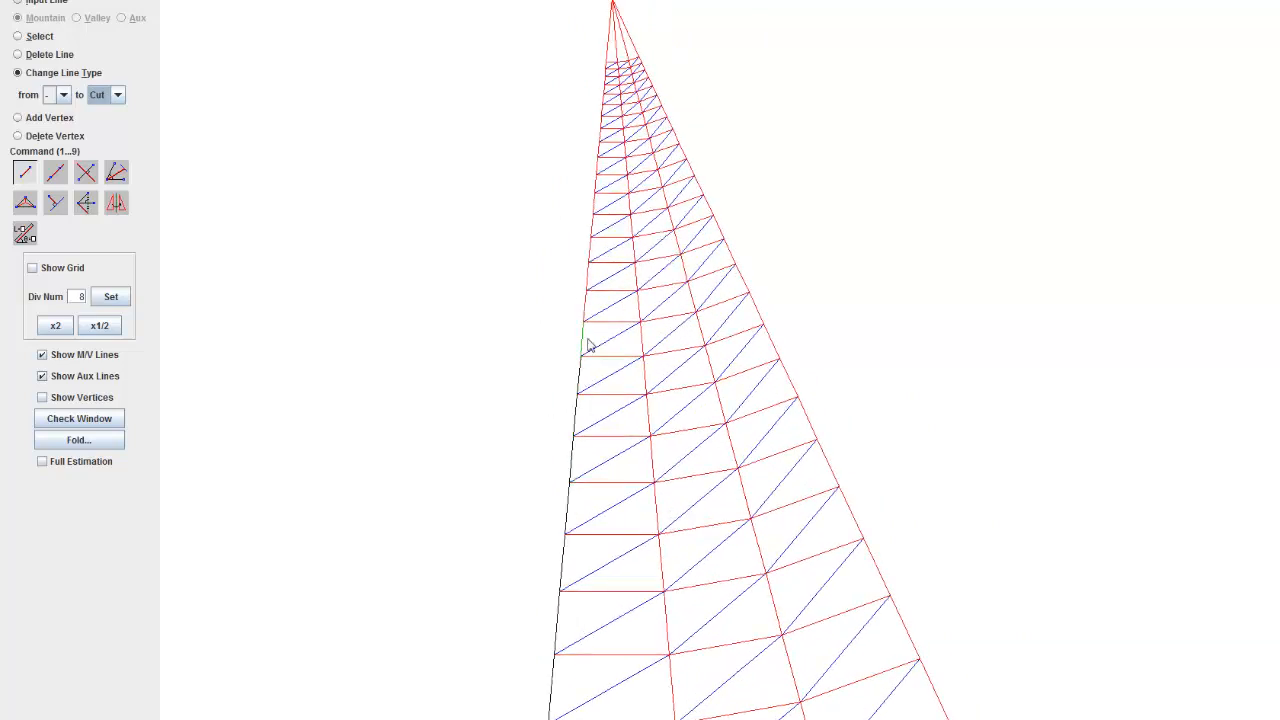
pyautogui.click(588, 343)
pyautogui.click(584, 310)
pyautogui.moveTo(606, 209); pyautogui.dragTo(671, 414)
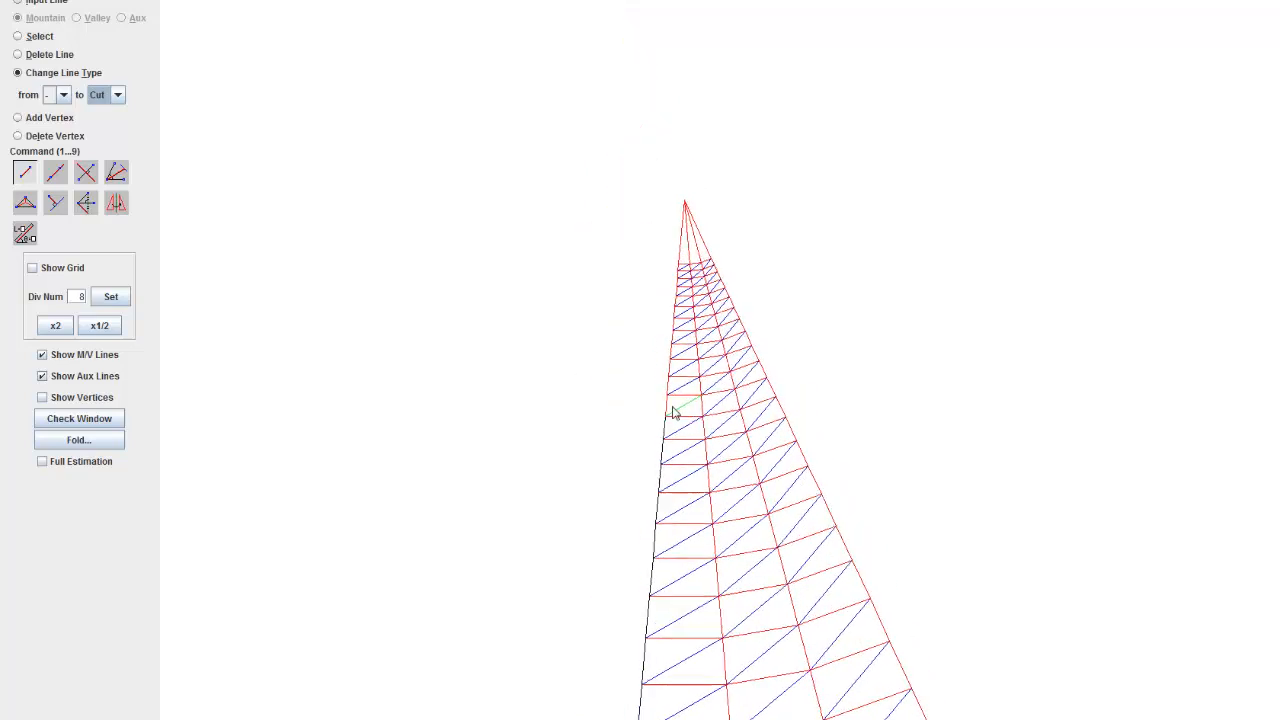
pyautogui.scroll(5, 655, 450)
pyautogui.scroll(2, 589, 467)
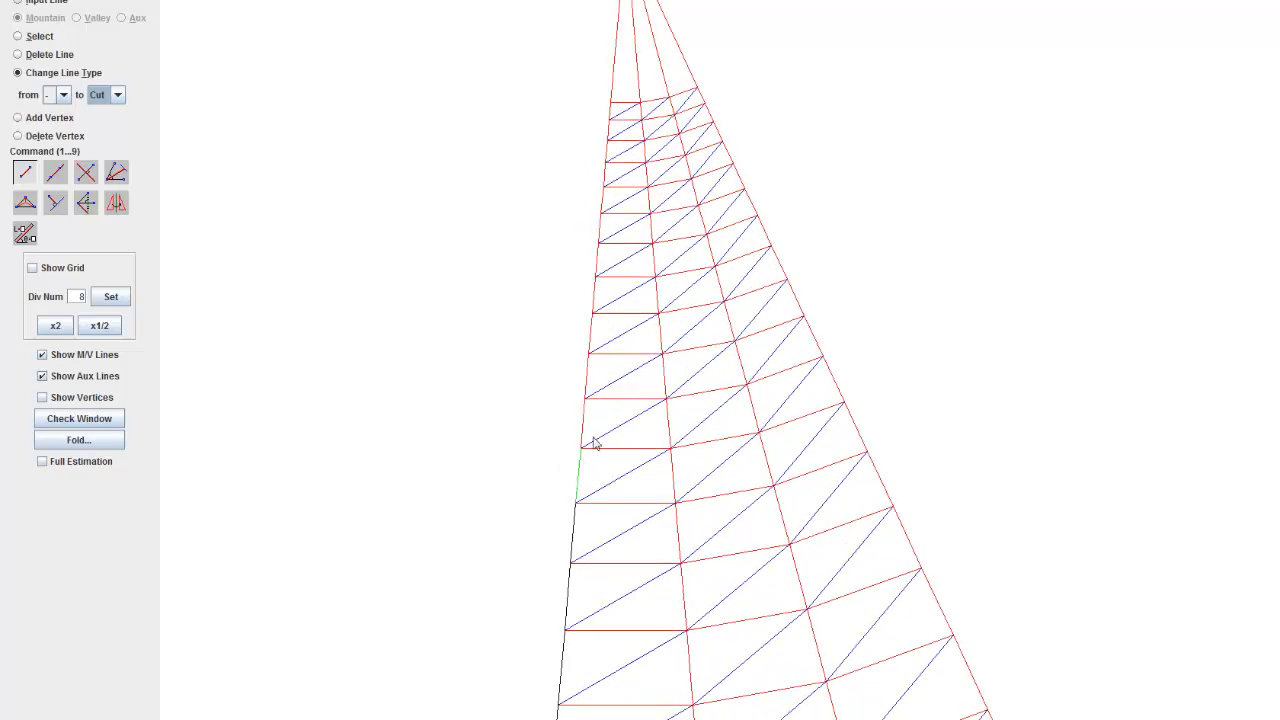
pyautogui.click(589, 447)
pyautogui.click(591, 324)
pyautogui.click(585, 425)
pyautogui.click(596, 284)
pyautogui.click(599, 258)
pyautogui.click(602, 204)
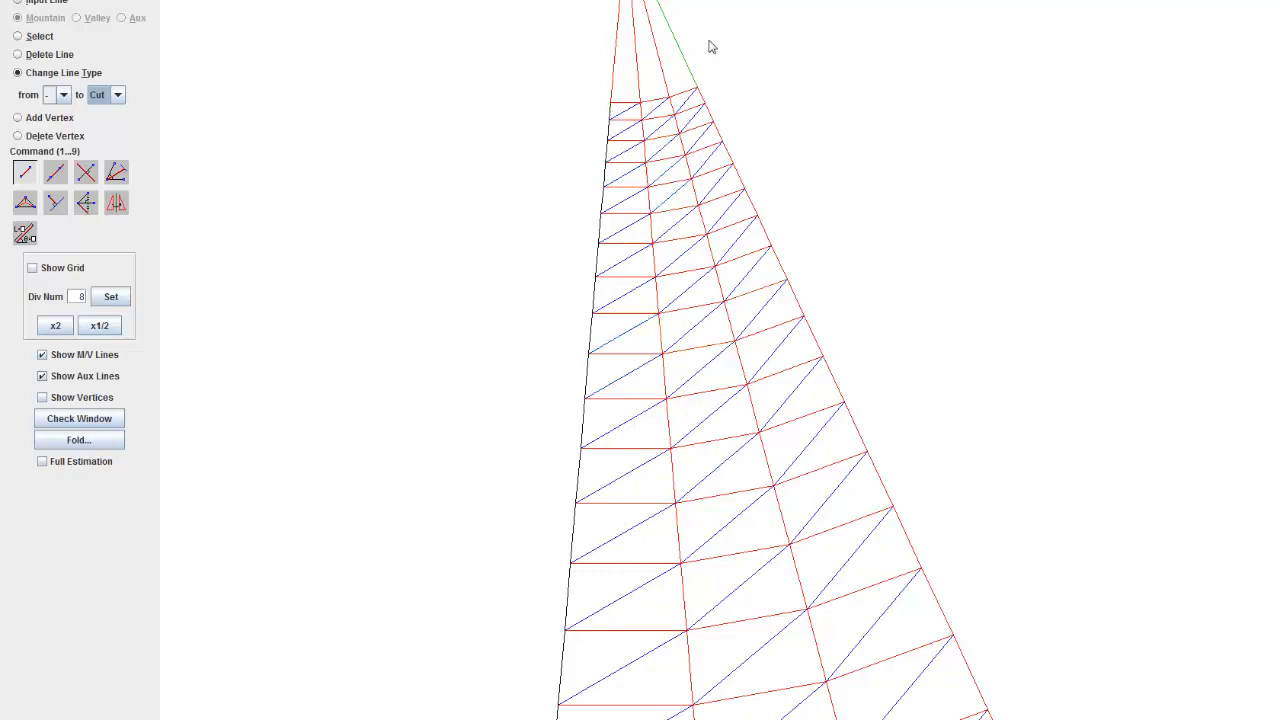
# Step: Convert the remaining mountain segments of the wedge's right outer edge into cut lines up to the uppermost cross line
pyautogui.scroll(-5, 914, 449)
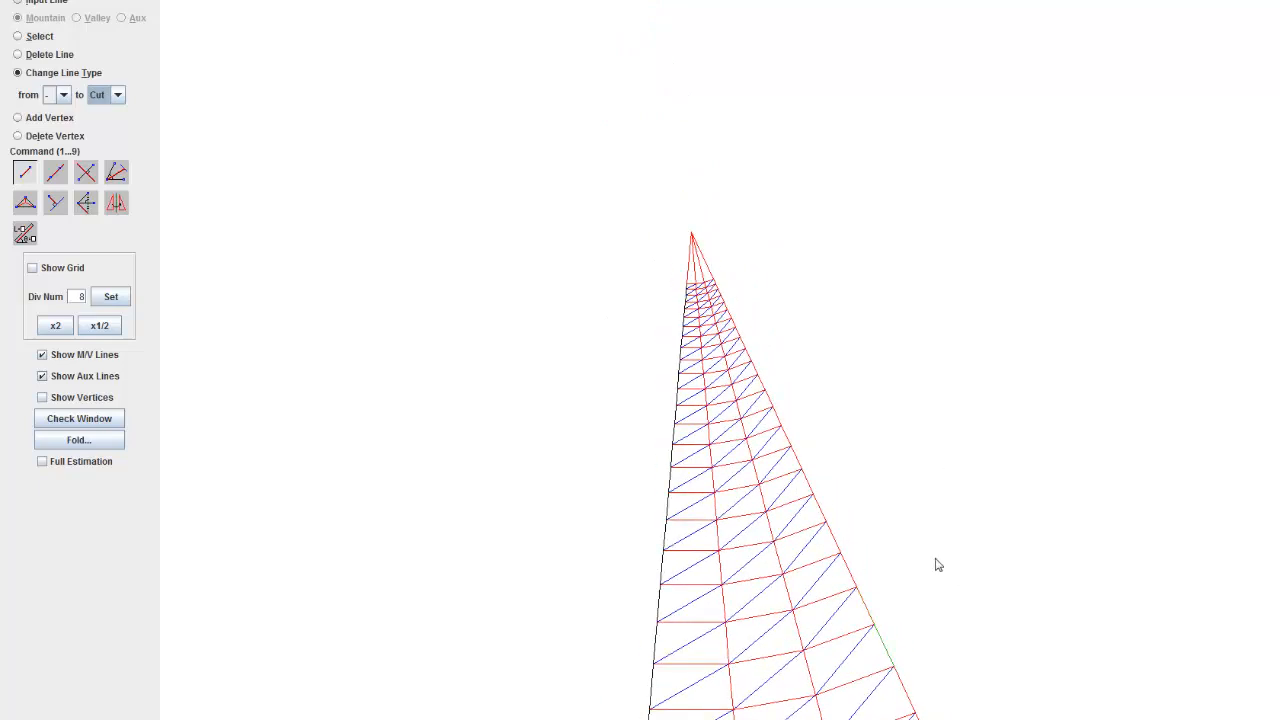
pyautogui.moveTo(936, 559); pyautogui.dragTo(540, 104)
pyautogui.scroll(-8, 706, 500)
pyautogui.moveTo(720, 674); pyautogui.dragTo(675, 480)
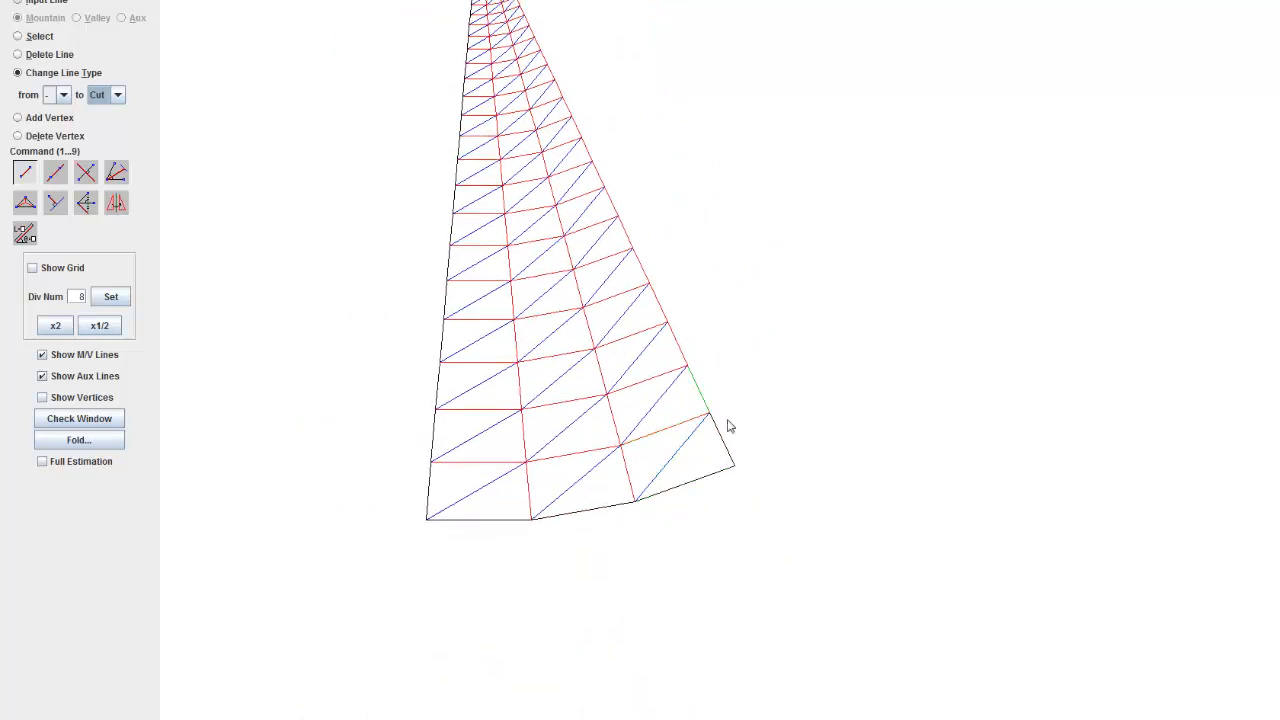
pyautogui.click(702, 370)
pyautogui.click(669, 324)
pyautogui.click(656, 291)
pyautogui.click(641, 257)
pyautogui.moveTo(588, 194); pyautogui.dragTo(642, 501)
pyautogui.scroll(12, 642, 501)
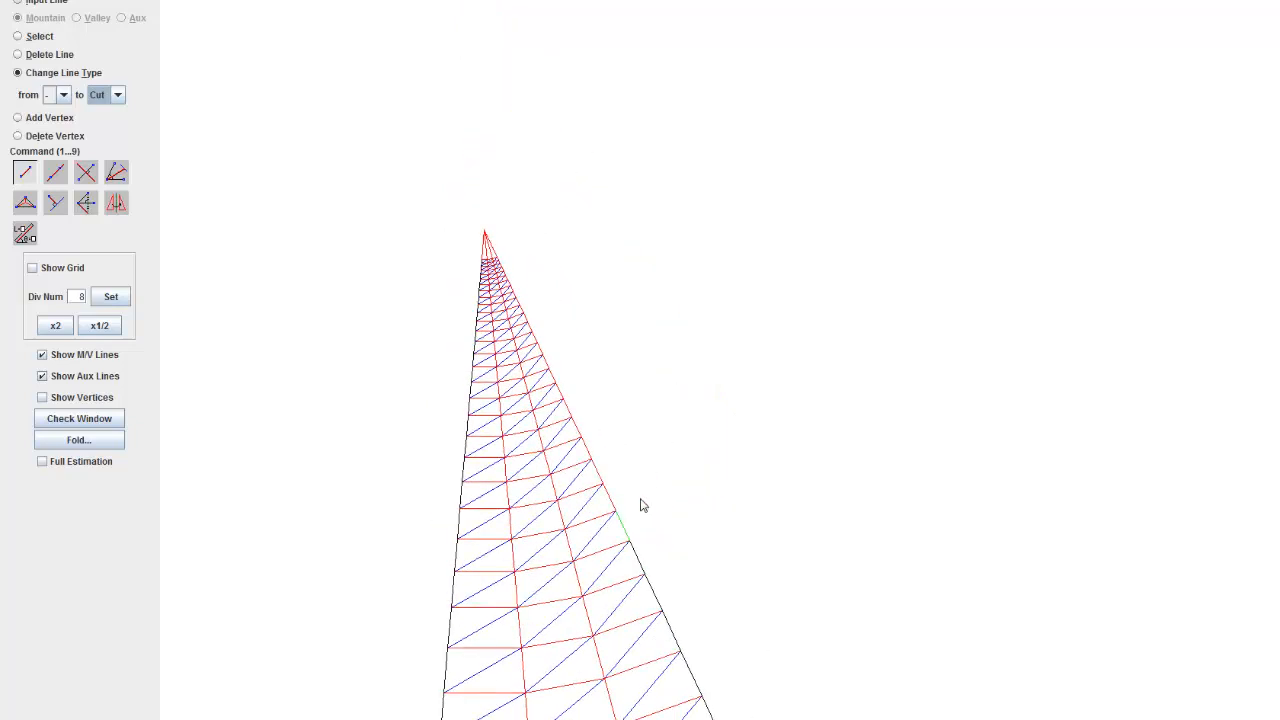
pyautogui.scroll(3, 559, 571)
pyautogui.moveTo(511, 537); pyautogui.dragTo(748, 525)
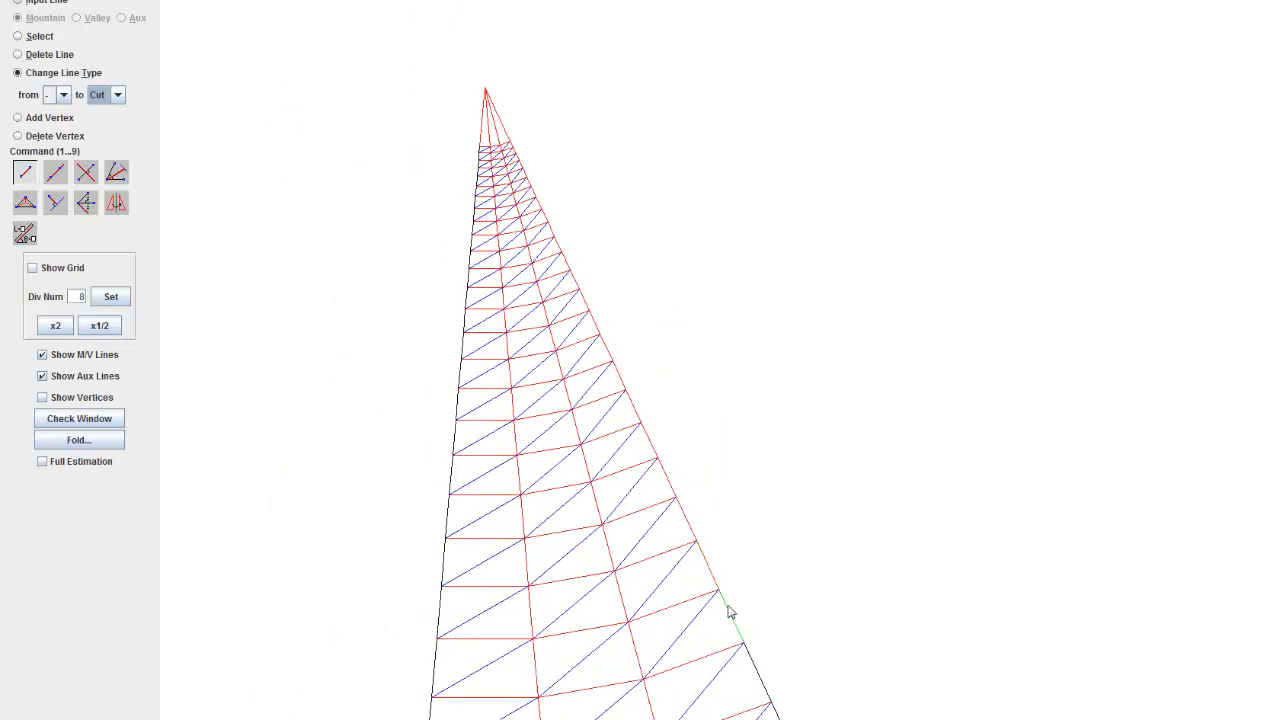
pyautogui.click(727, 606)
pyautogui.click(716, 574)
pyautogui.click(686, 514)
pyautogui.click(669, 477)
pyautogui.click(654, 440)
pyautogui.click(616, 358)
pyautogui.click(604, 322)
pyautogui.click(571, 263)
pyautogui.scroll(2, 530, 221)
pyautogui.moveTo(523, 205); pyautogui.dragTo(630, 490)
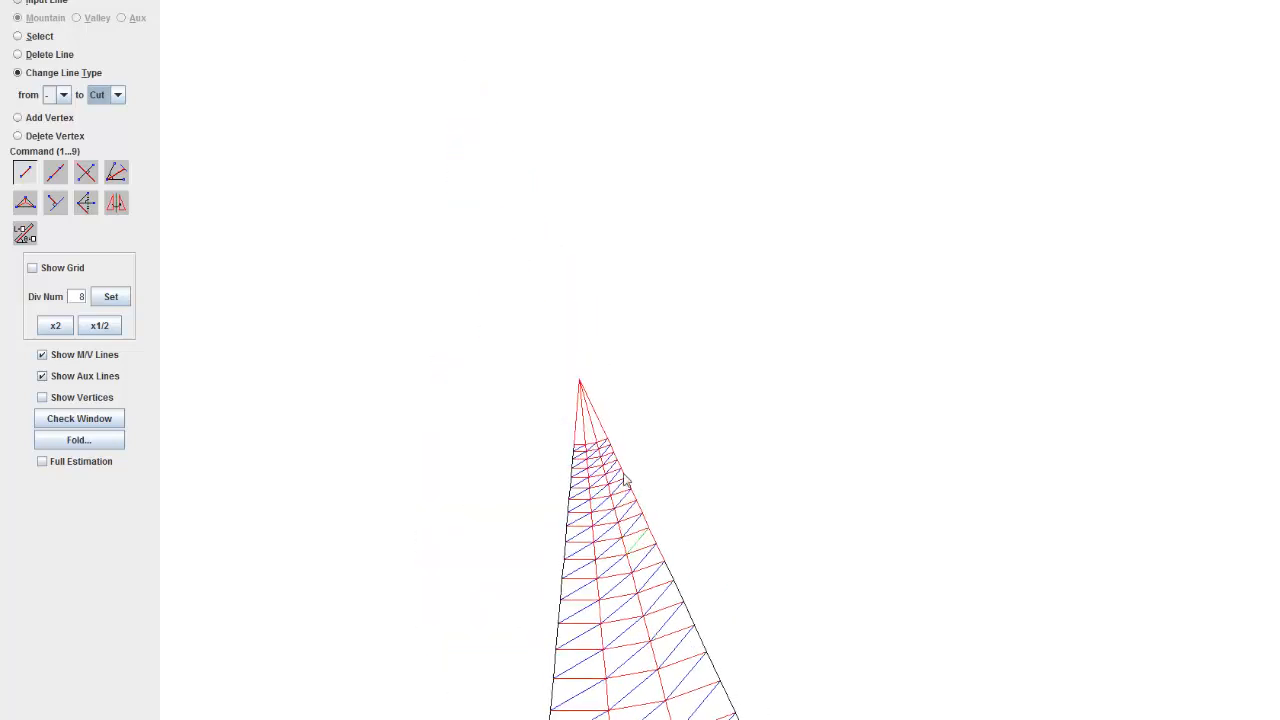
pyautogui.scroll(13, 614, 446)
pyautogui.moveTo(608, 574); pyautogui.dragTo(720, 380)
pyautogui.scroll(4, 715, 392)
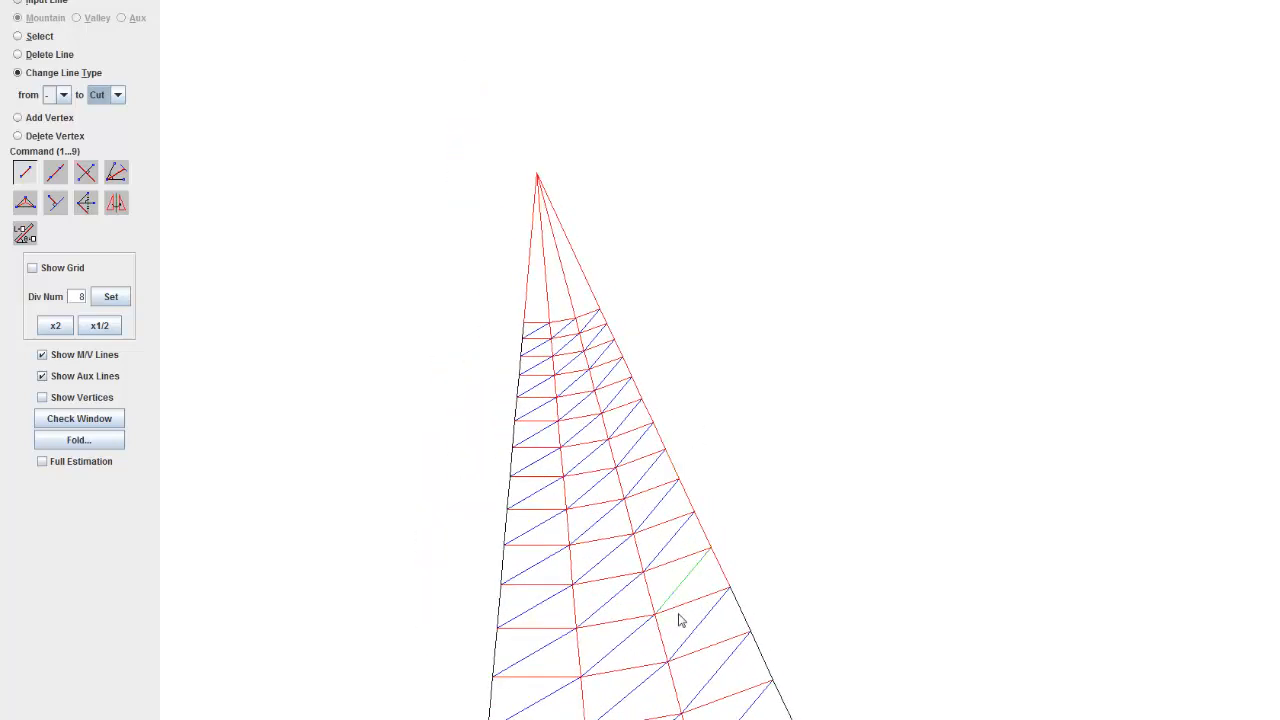
pyautogui.click(720, 557)
pyautogui.click(713, 537)
pyautogui.click(670, 470)
pyautogui.click(654, 412)
pyautogui.click(612, 336)
# Step: Check the wedge with its cut outline in the Check Window and close the window
pyautogui.scroll(-15, 731, 358)
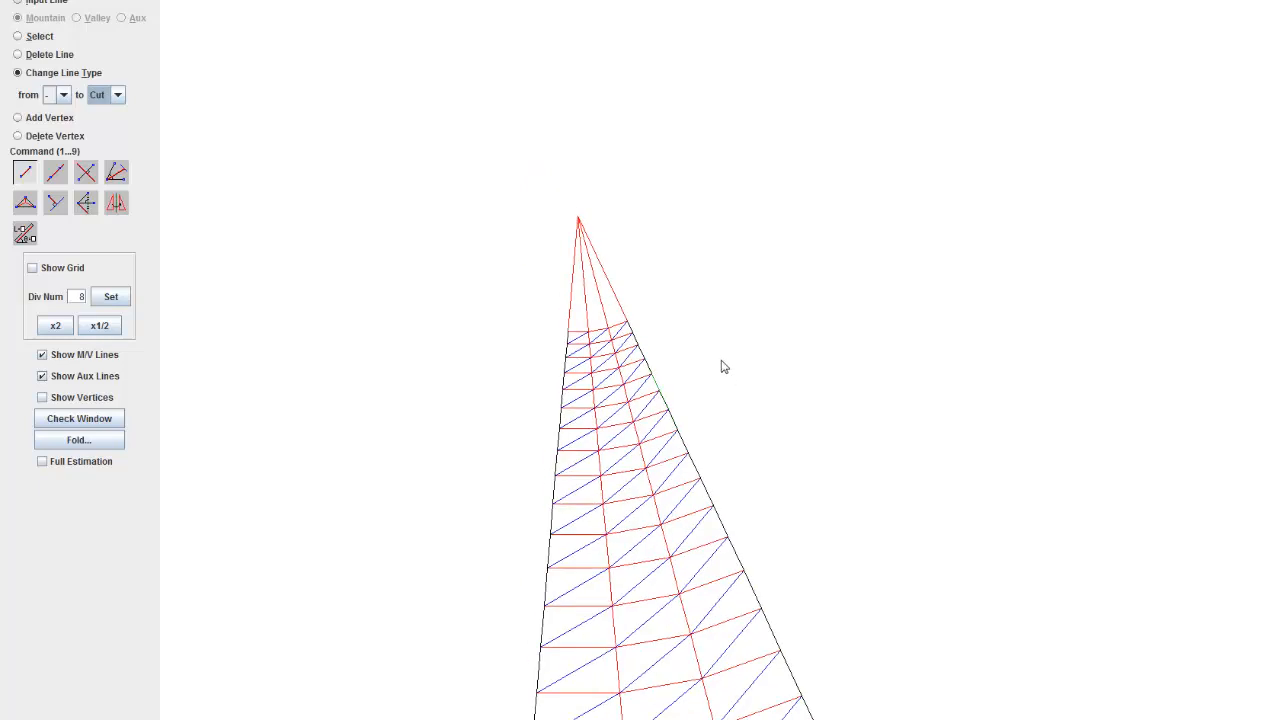
pyautogui.moveTo(784, 622); pyautogui.dragTo(709, 292)
pyautogui.scroll(-6, 712, 320)
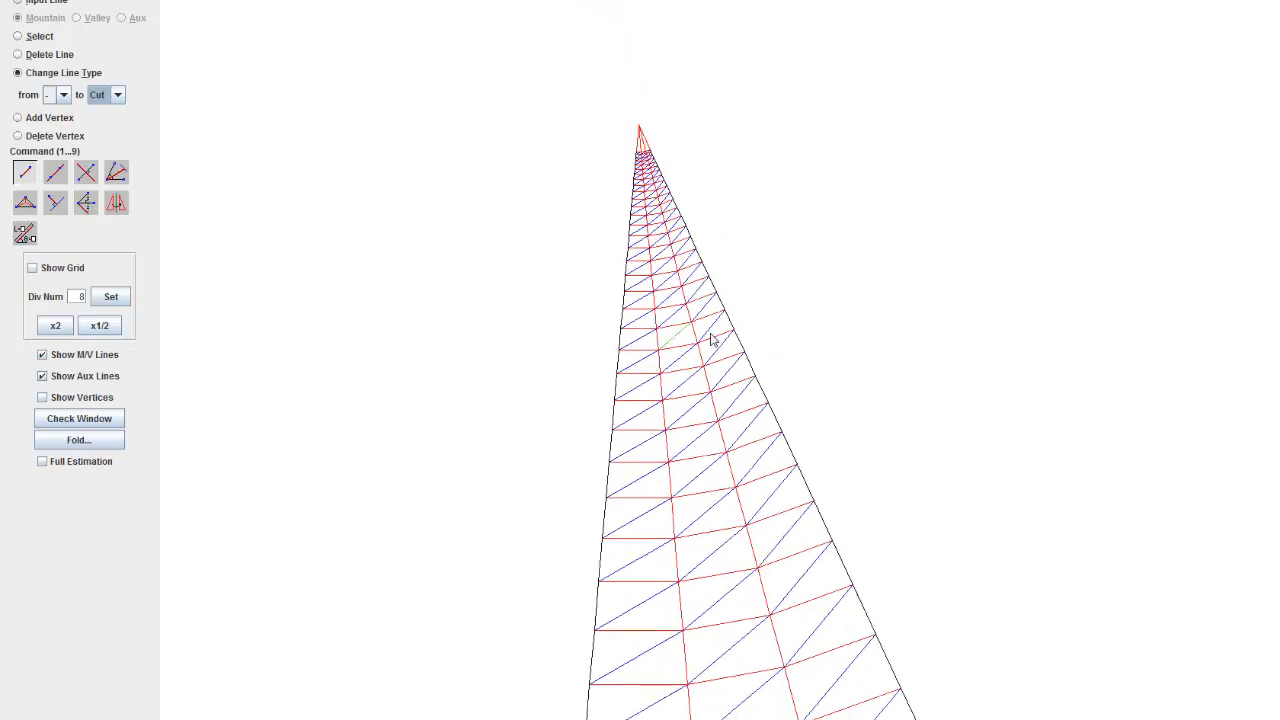
pyautogui.click(74, 420)
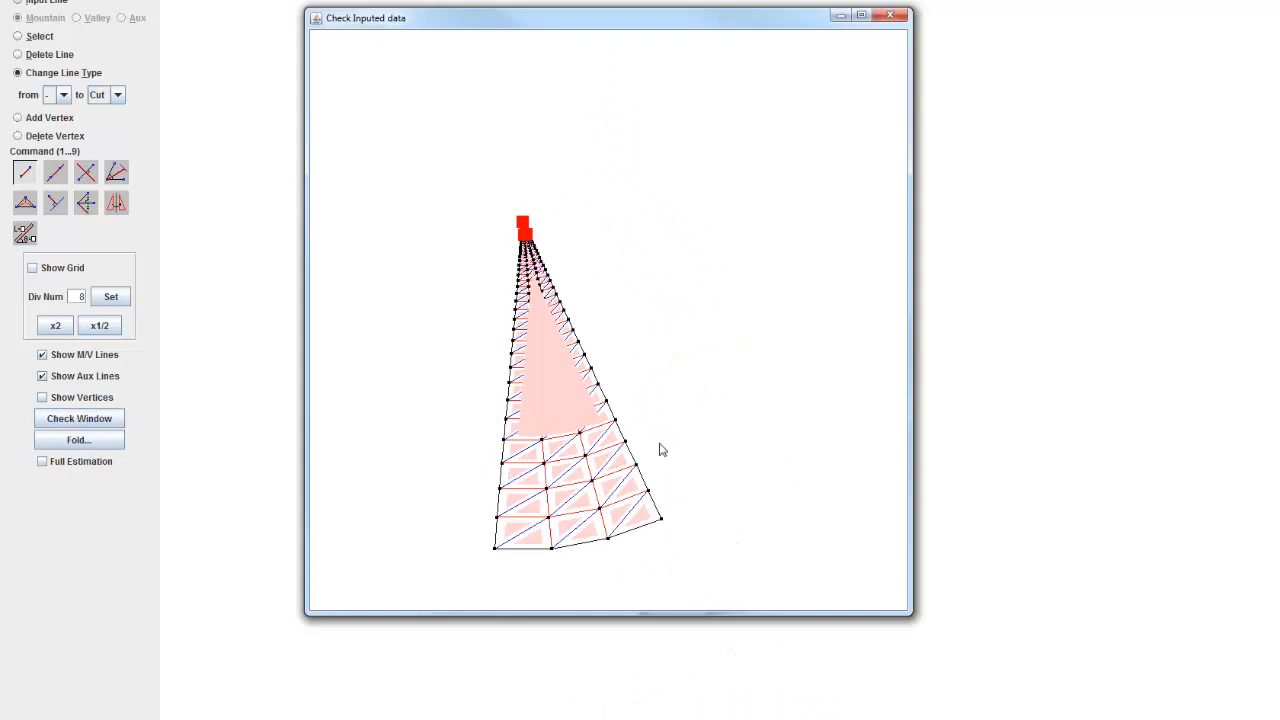
pyautogui.click(889, 15)
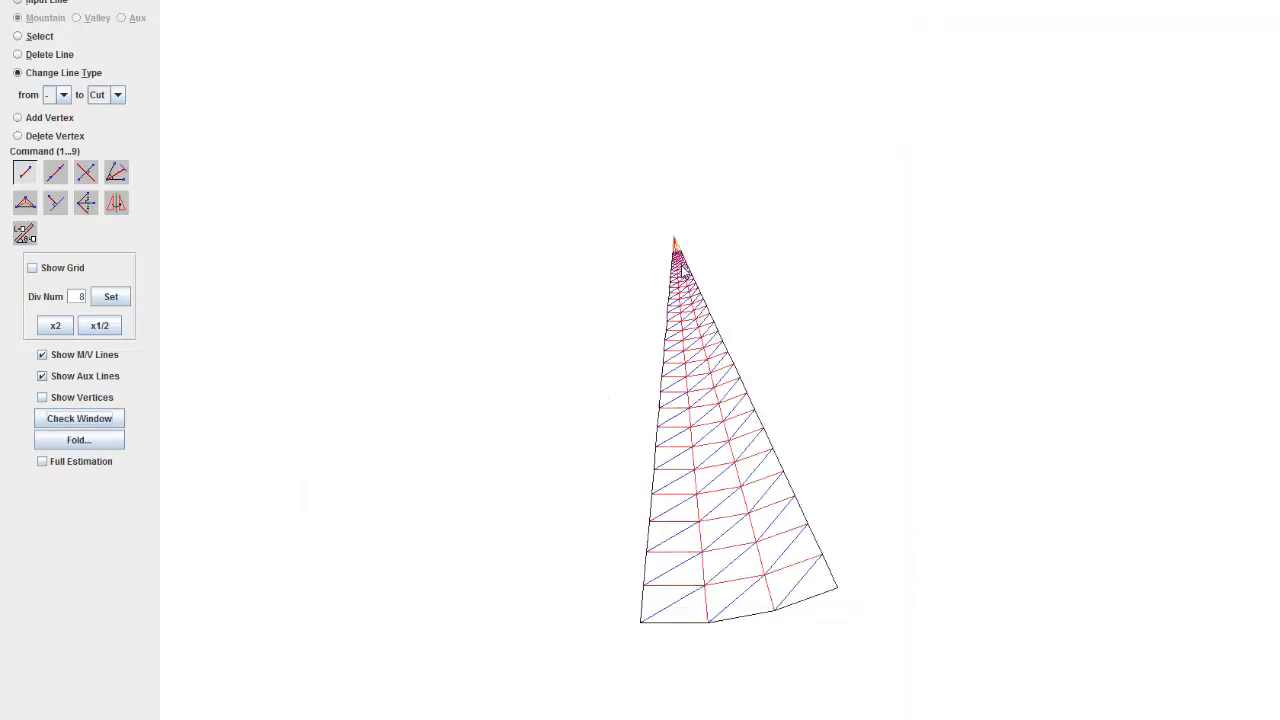
# Step: Examine the lines at the wedge's tip and compare them with reference picture 30 65 10 in Windows Photo Viewer
pyautogui.scroll(6, 671, 165)
pyautogui.scroll(5, 671, 165)
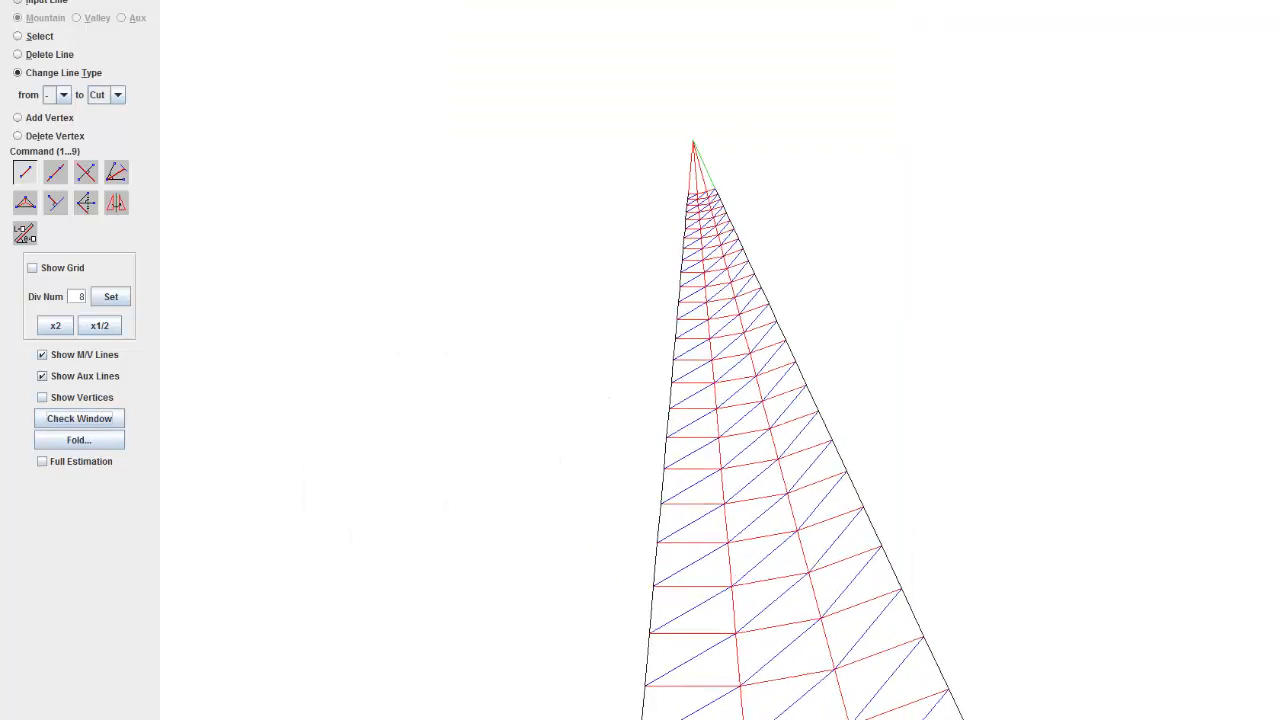
pyautogui.scroll(-2, 671, 200)
pyautogui.scroll(6, 668, 190)
pyautogui.moveTo(646, 134); pyautogui.dragTo(634, 233)
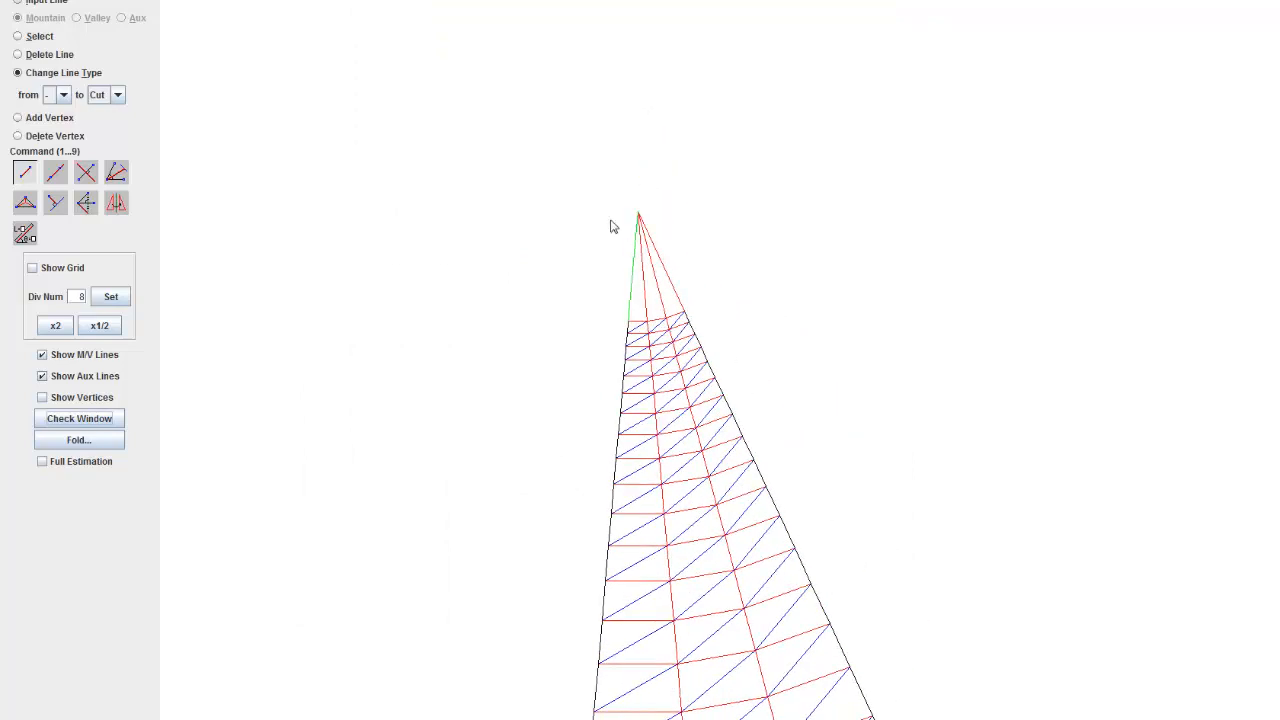
pyautogui.scroll(5, 582, 196)
pyautogui.moveTo(364, 333); pyautogui.dragTo(385, 342)
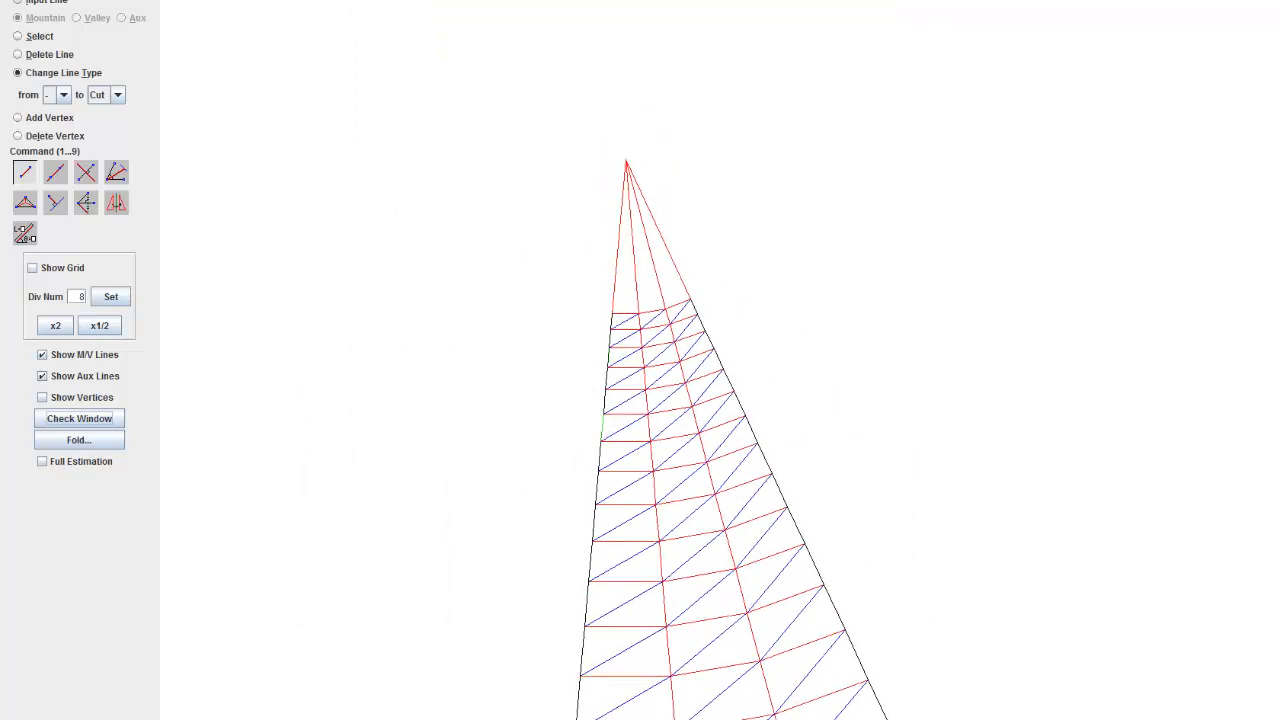
pyautogui.hotkey('alt', 'Tab')
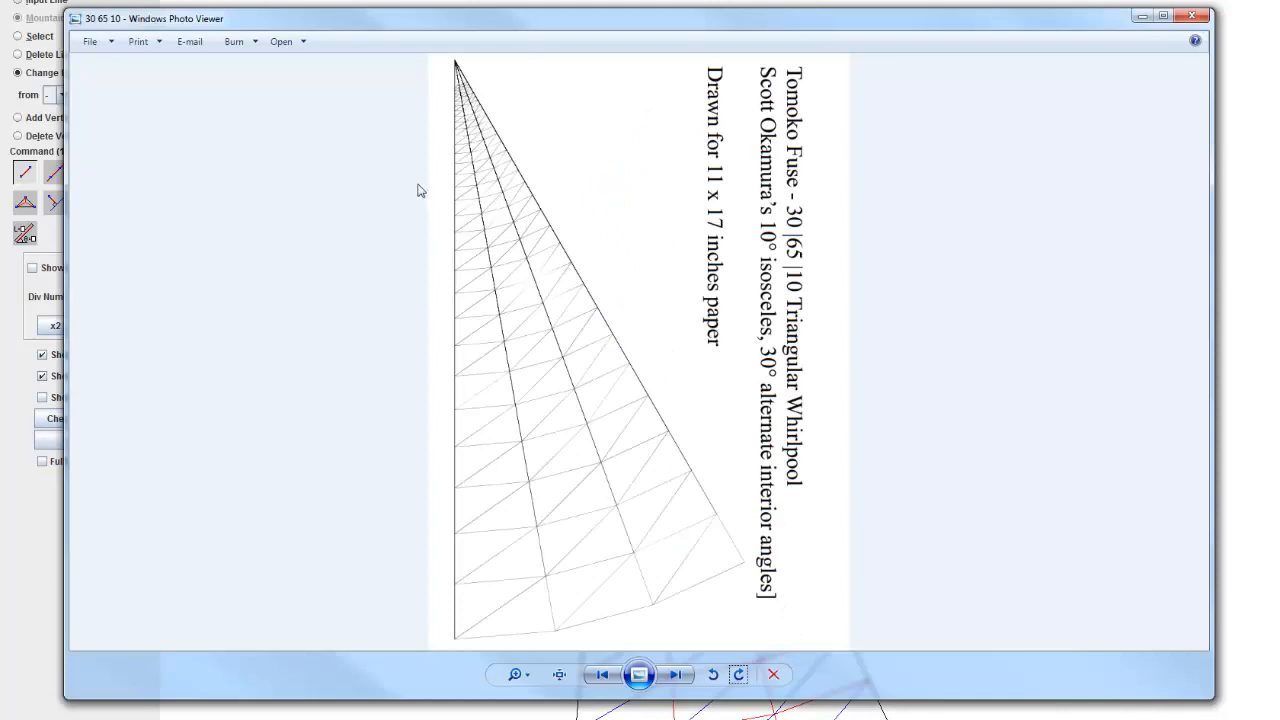
pyautogui.scroll(3, 420, 190)
pyautogui.scroll(5, 194, 134)
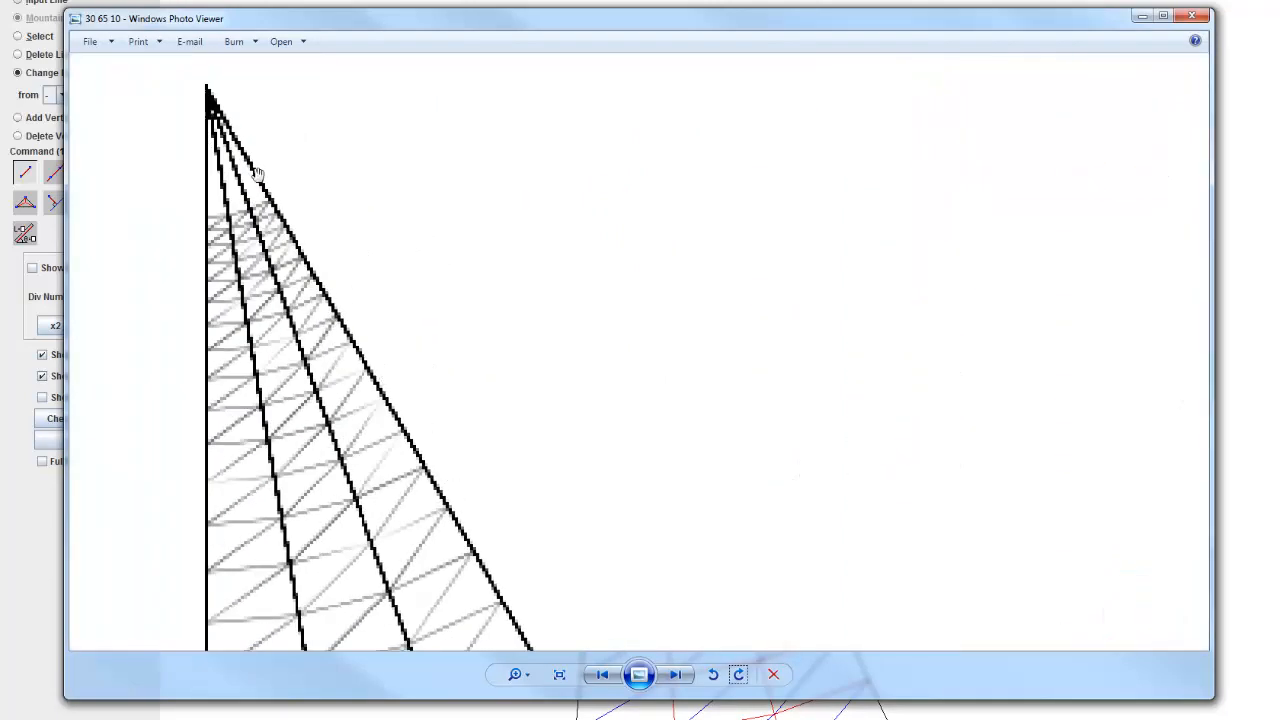
# Step: Compare the whole wedge outline and its tip with reference picture 30 65 10 and minimize the picture viewer
pyautogui.scroll(-2, 257, 173)
pyautogui.scroll(-3, 385, 314)
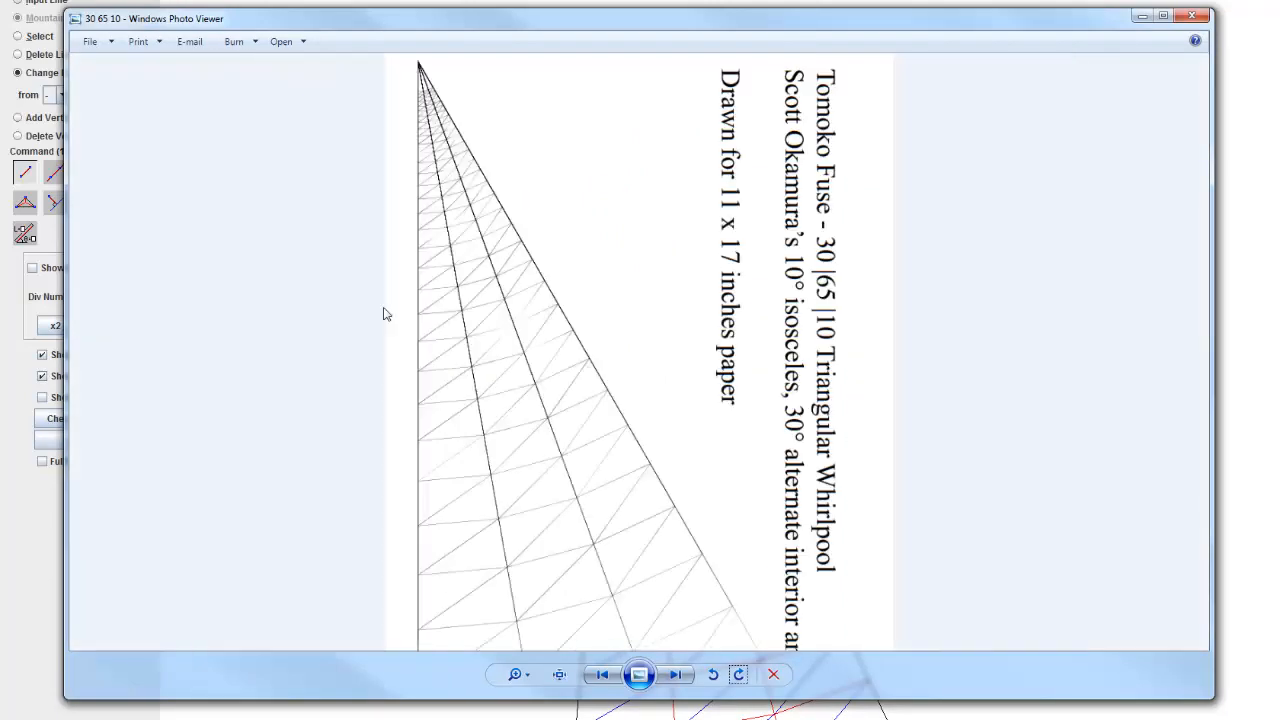
pyautogui.scroll(-1, 390, 310)
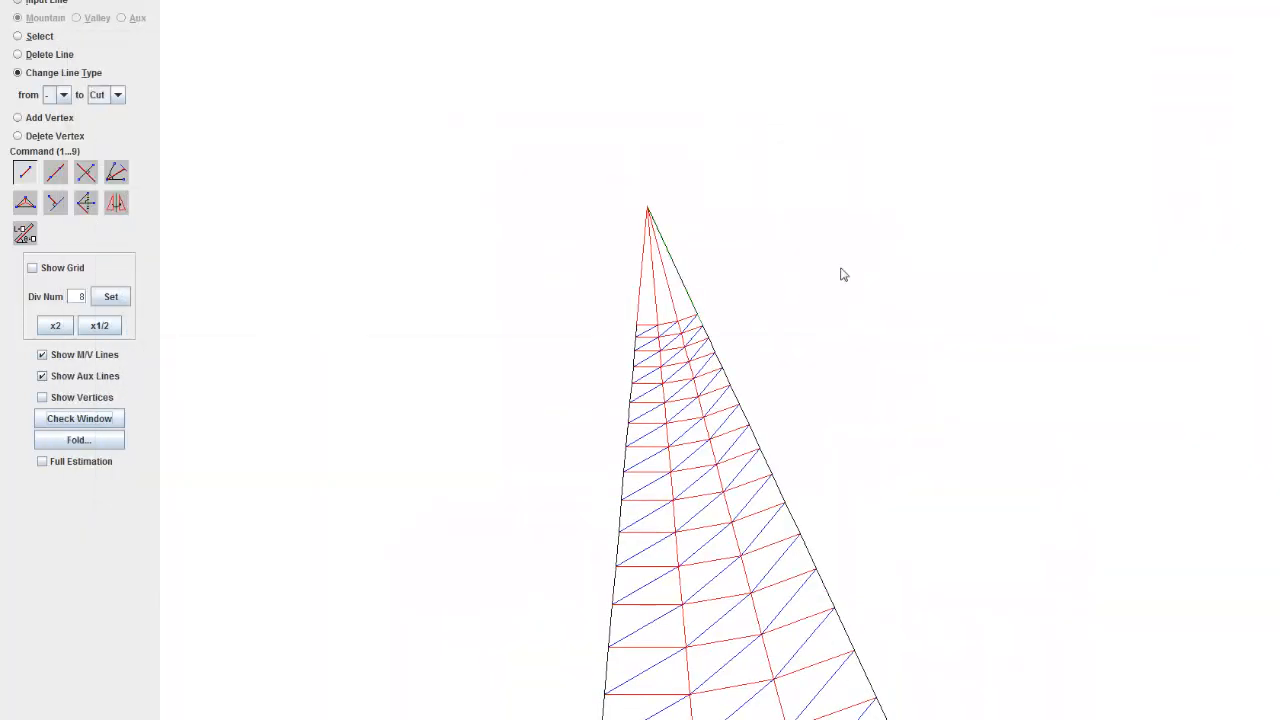
pyautogui.scroll(-5, 842, 275)
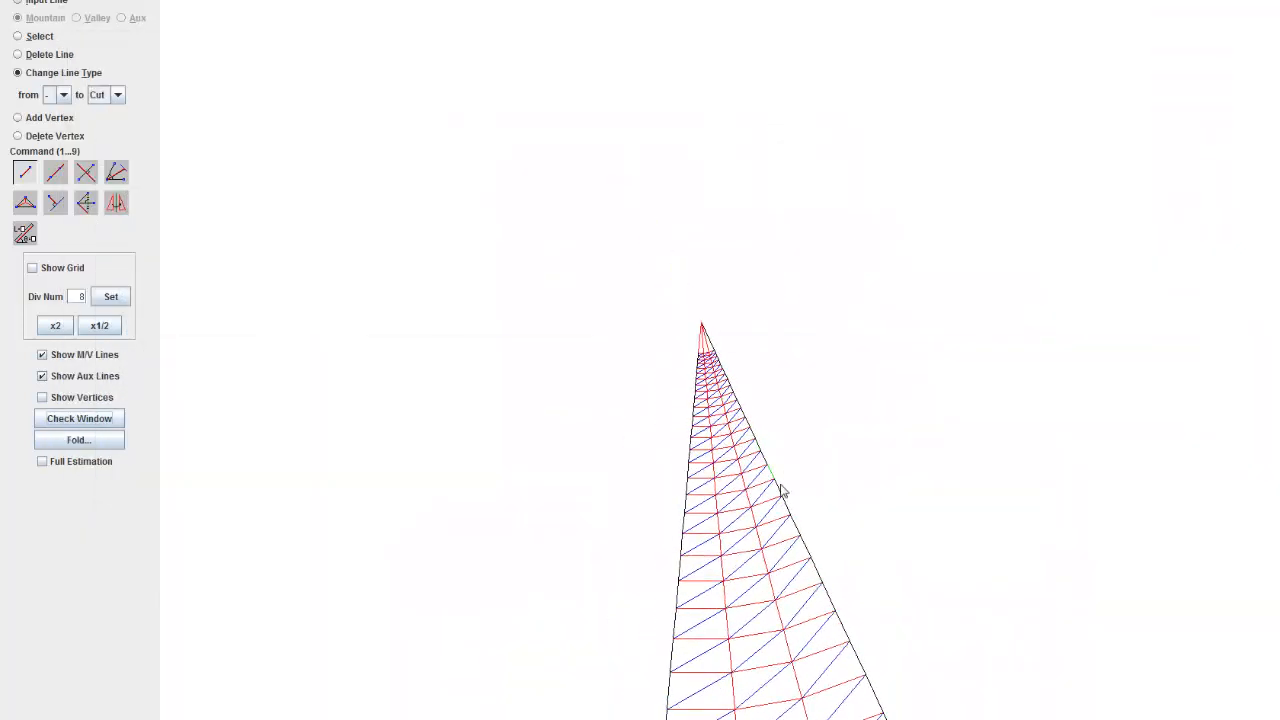
pyautogui.scroll(5, 747, 519)
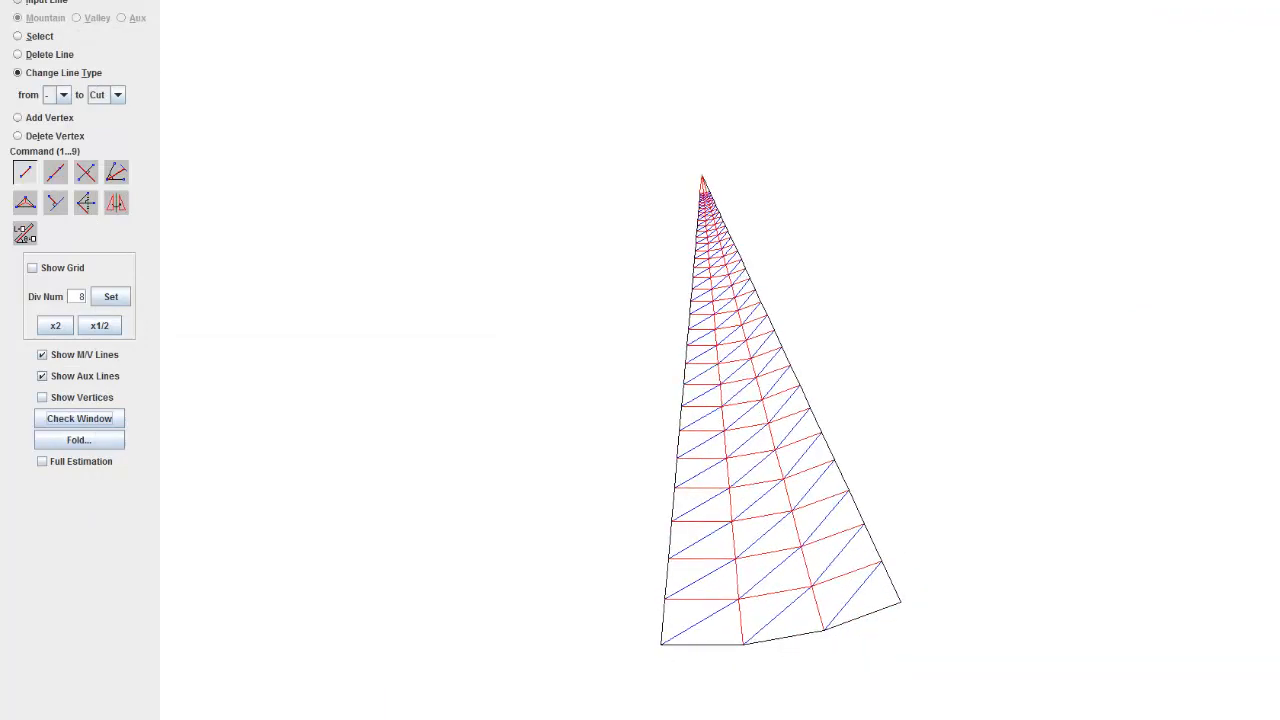
pyautogui.click(190, 719)
pyautogui.moveTo(644, 357); pyautogui.dragTo(948, 58)
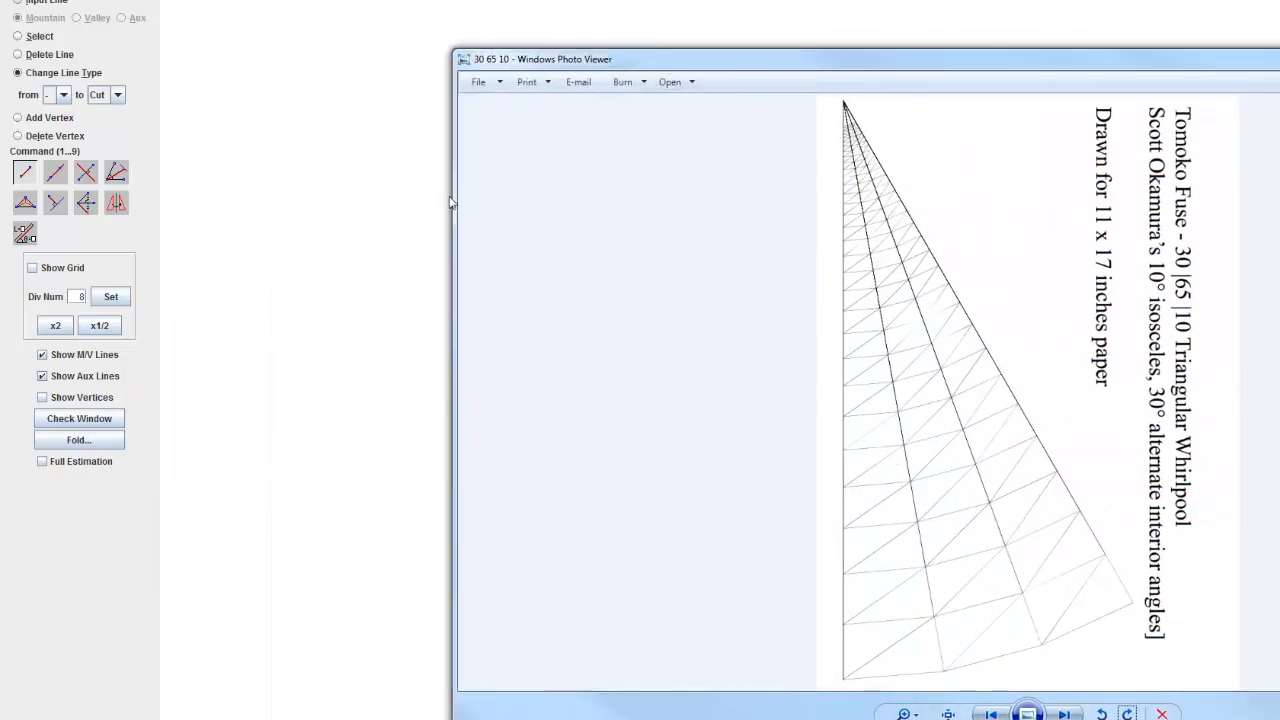
pyautogui.moveTo(453, 201); pyautogui.dragTo(765, 200)
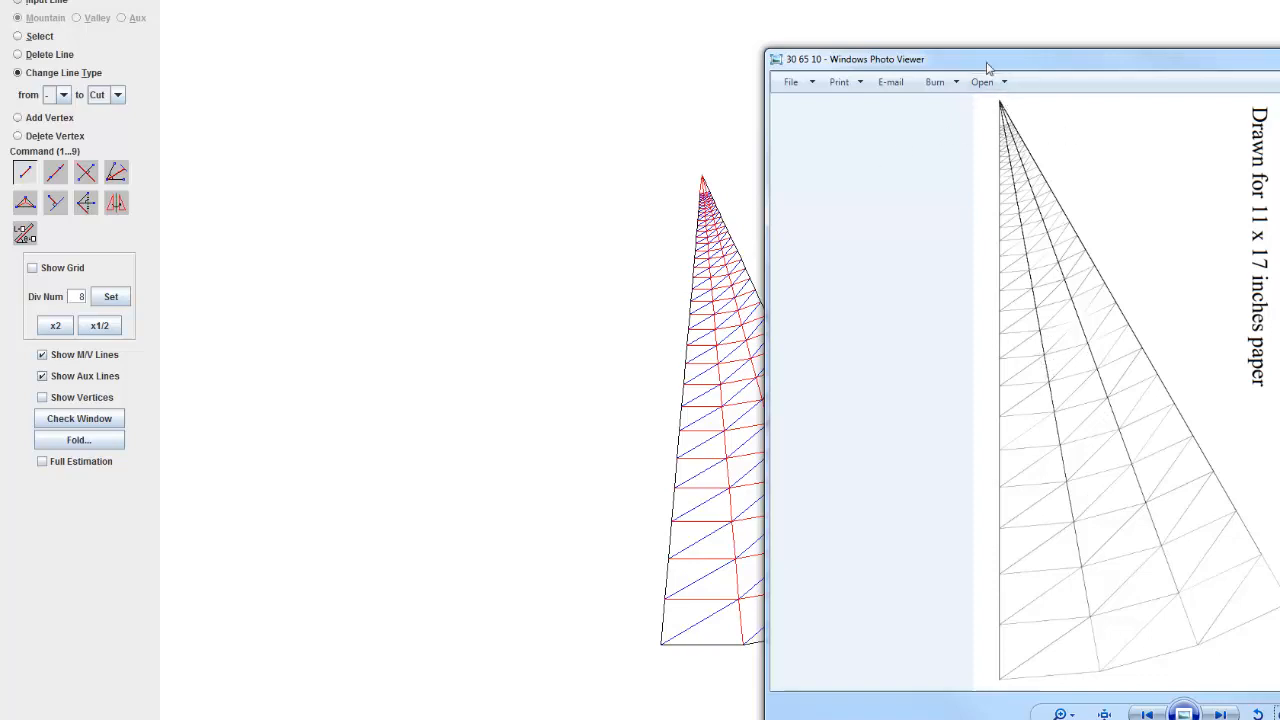
pyautogui.moveTo(987, 68); pyautogui.dragTo(569, 50)
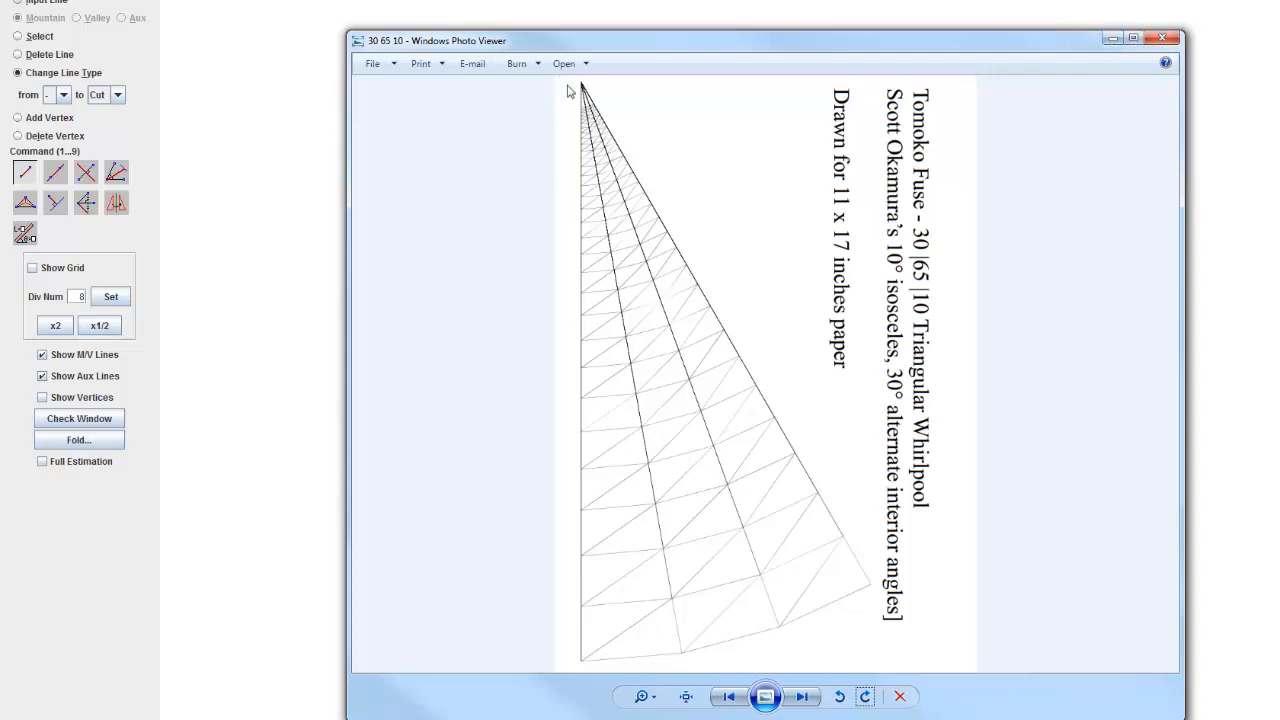
pyautogui.click(1113, 39)
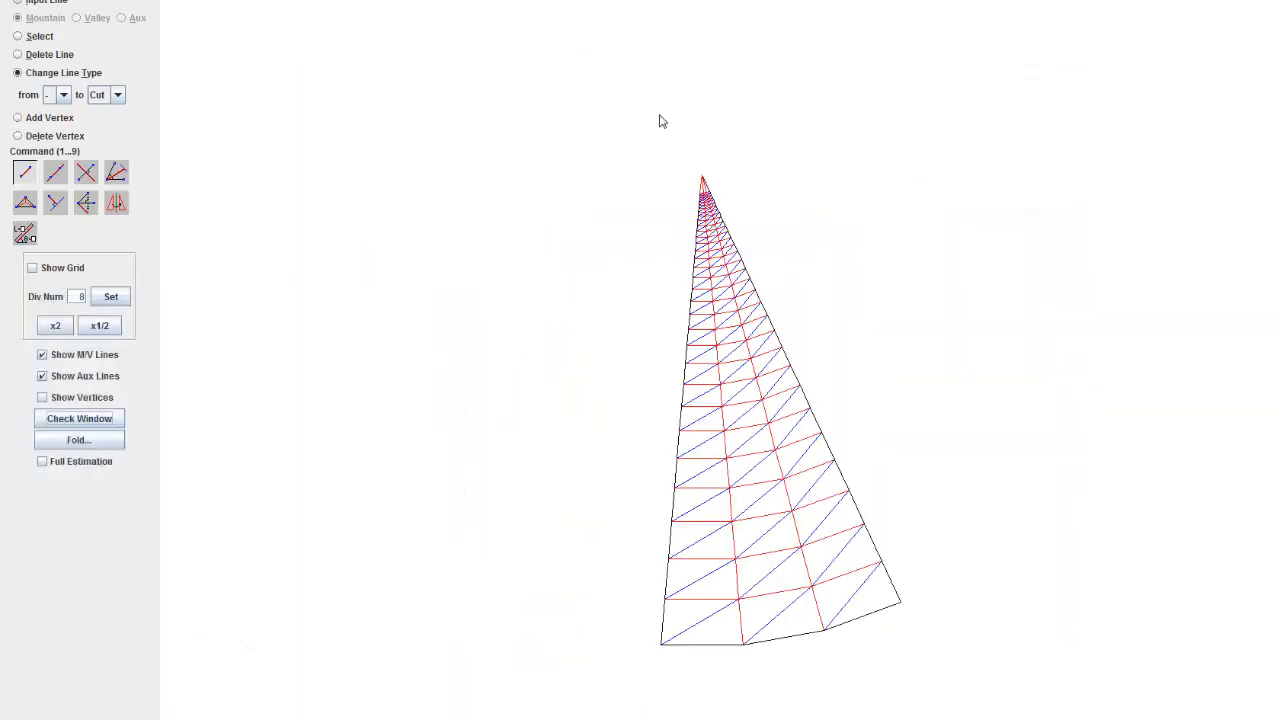
# Step: Delete the four long lines that converge at the wedge's tip, above the uppermost cross lines
pyautogui.scroll(5, 680, 103)
pyautogui.moveTo(671, 89); pyautogui.dragTo(622, 350)
pyautogui.scroll(20, 684, 205)
pyautogui.scroll(6, 630, 298)
pyautogui.scroll(12, 610, 188)
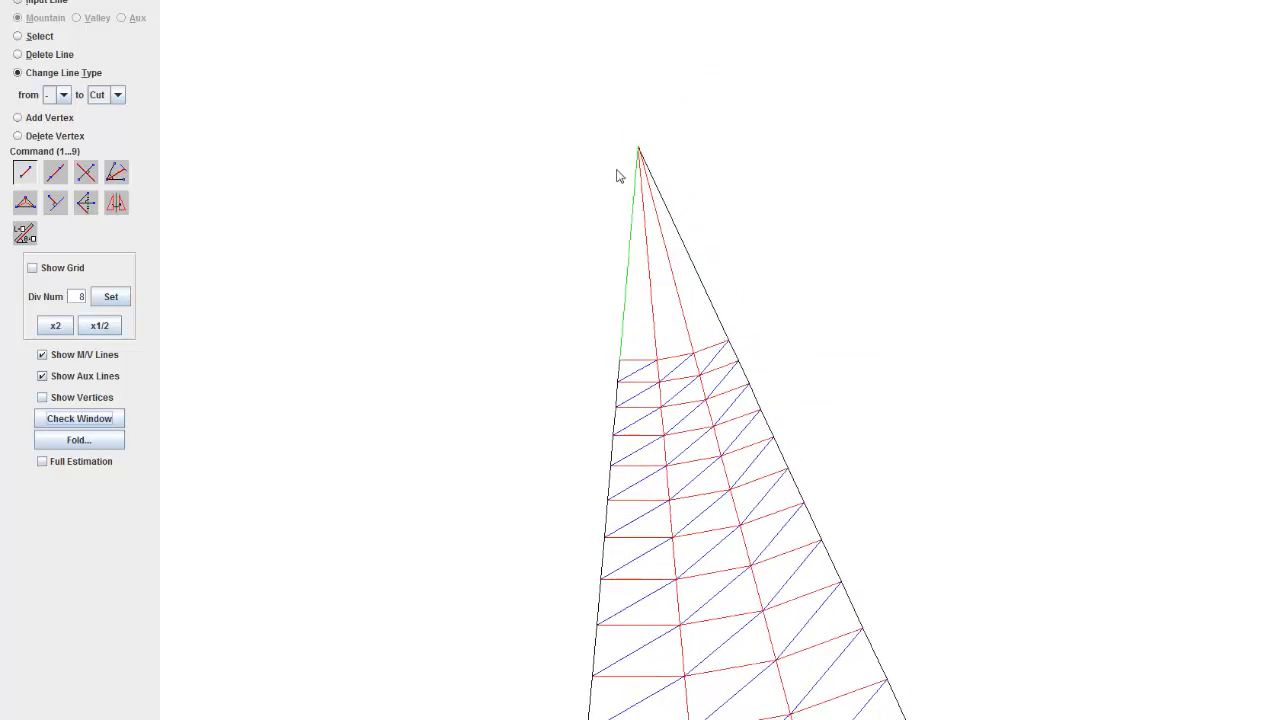
pyautogui.moveTo(529, 313); pyautogui.dragTo(554, 500)
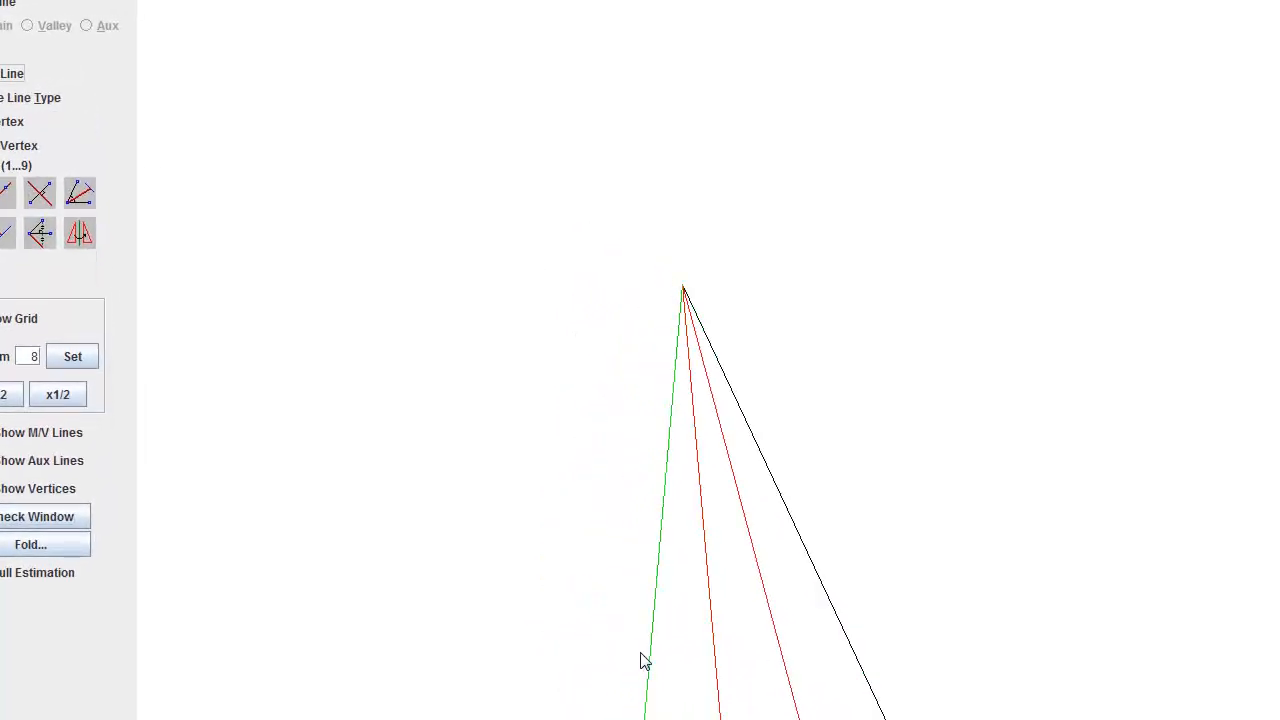
pyautogui.click(712, 624)
pyautogui.click(677, 626)
pyautogui.click(781, 619)
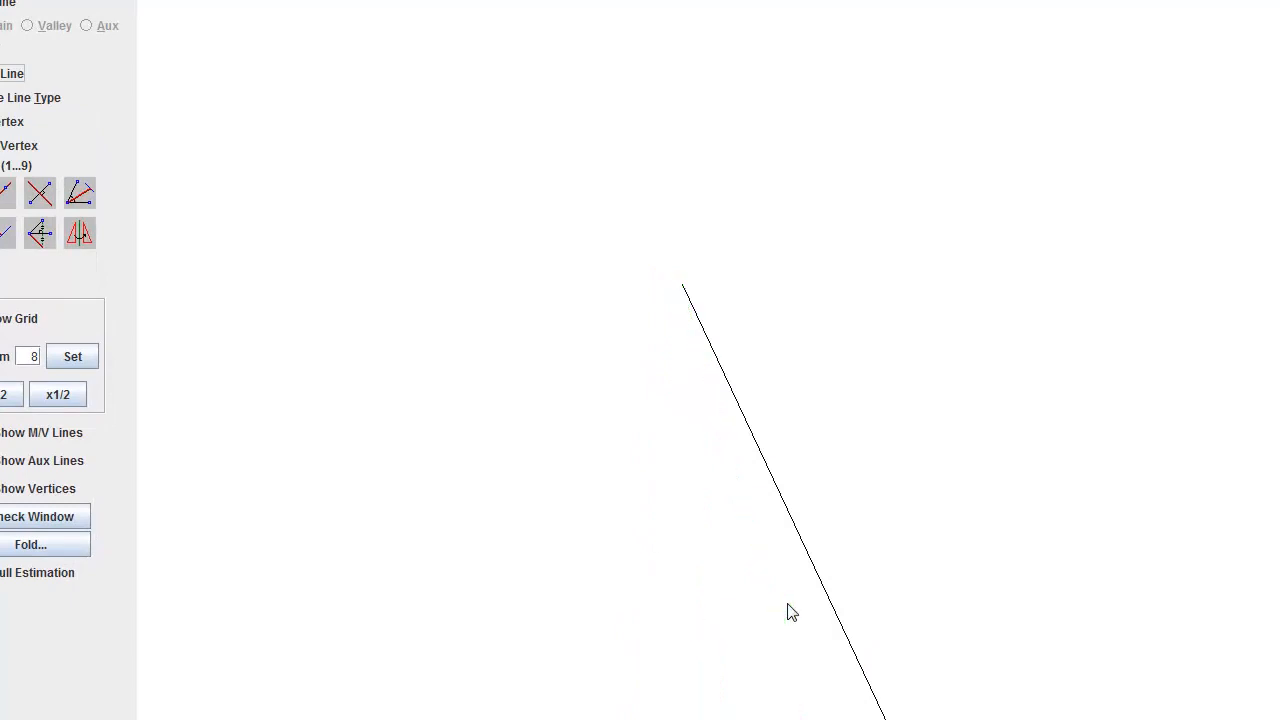
pyautogui.click(825, 604)
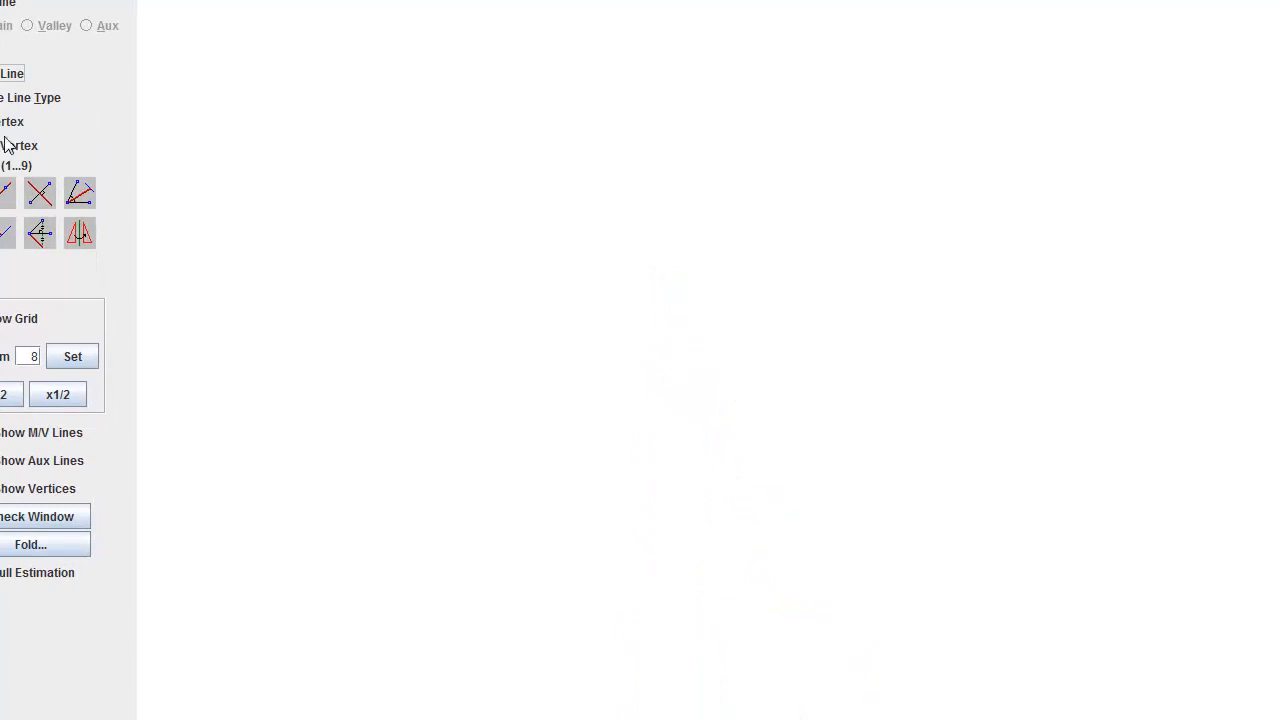
# Step: Convert the three uppermost mountain cross lines into cut lines to close the wedge's outline at its narrow end
pyautogui.click(44, 99)
pyautogui.click(65, 126)
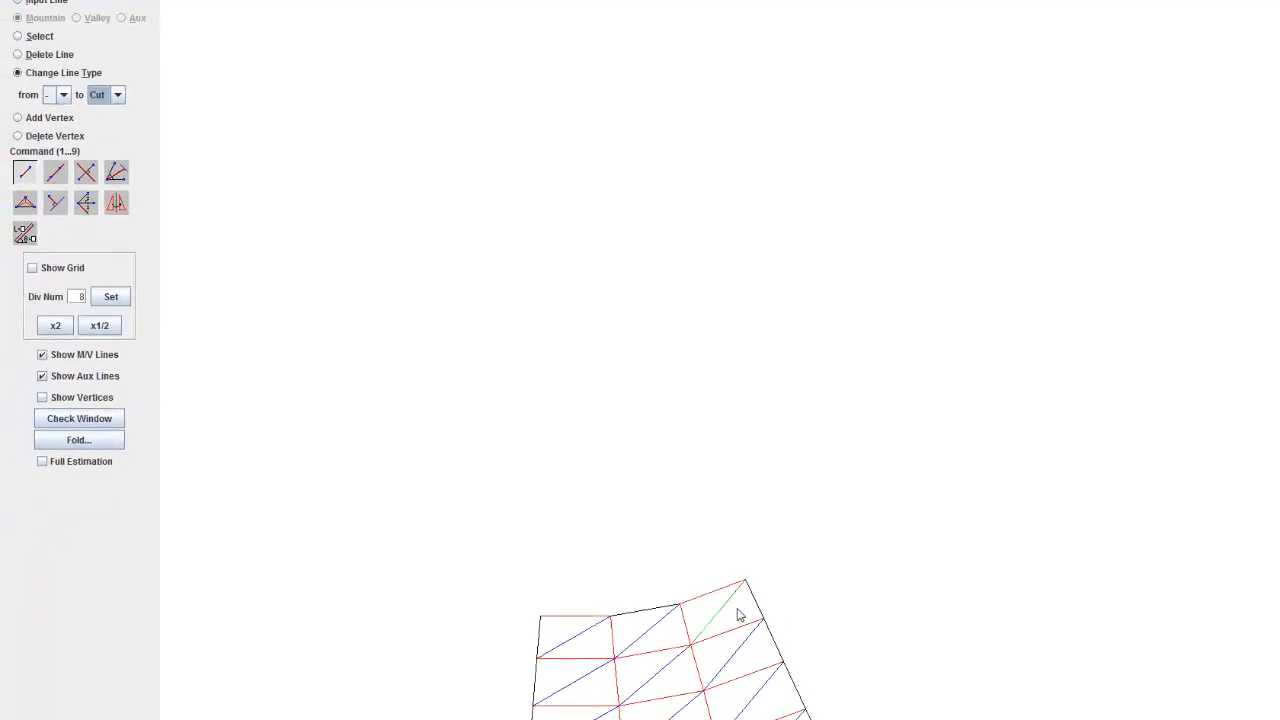
pyautogui.click(710, 594)
pyautogui.scroll(-7, 667, 575)
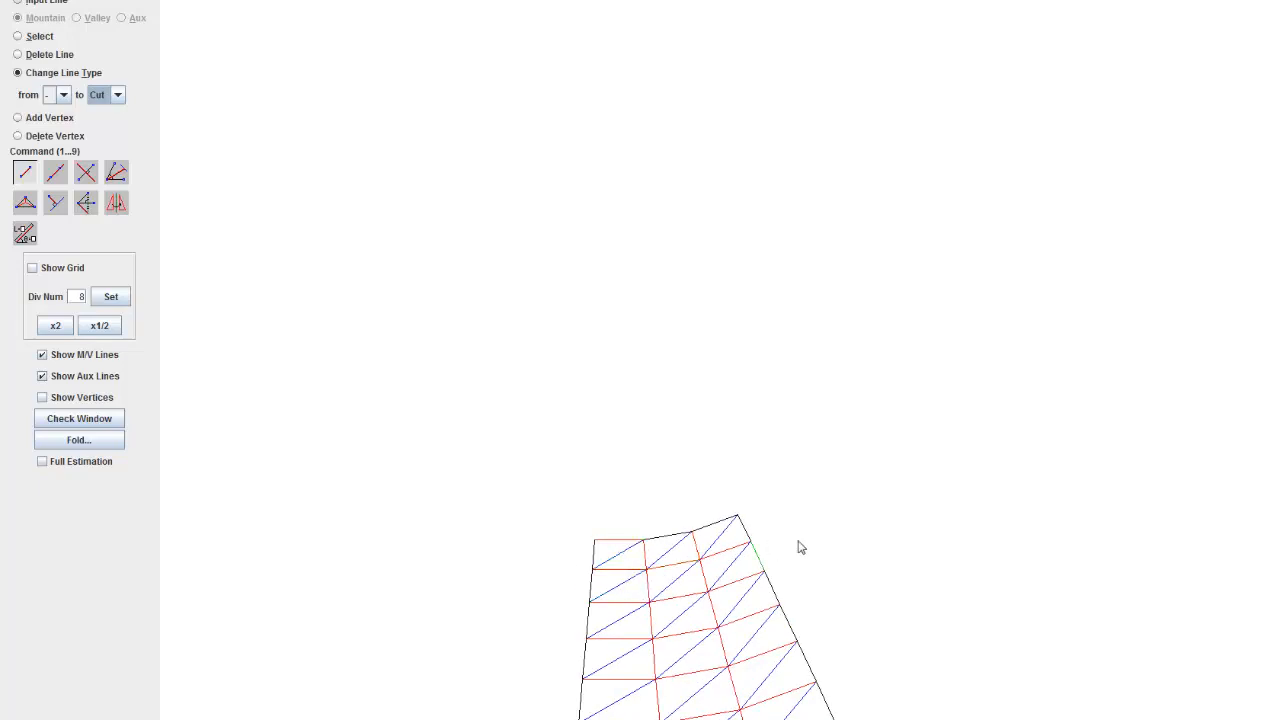
pyautogui.scroll(-2, 767, 555)
pyautogui.click(641, 493)
pyautogui.scroll(5, 391, 488)
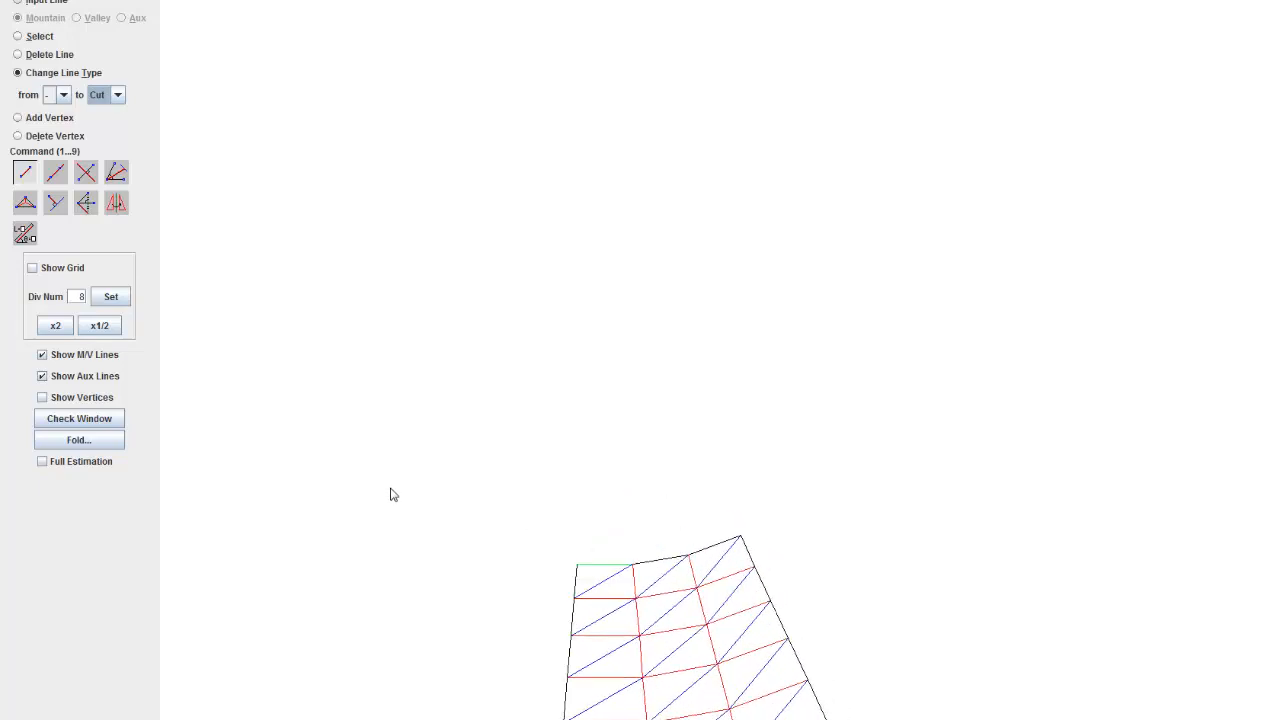
# Step: Save the wedge crease pattern with its truncated tip
pyautogui.scroll(-10, 690, 544)
pyautogui.scroll(-15, 718, 535)
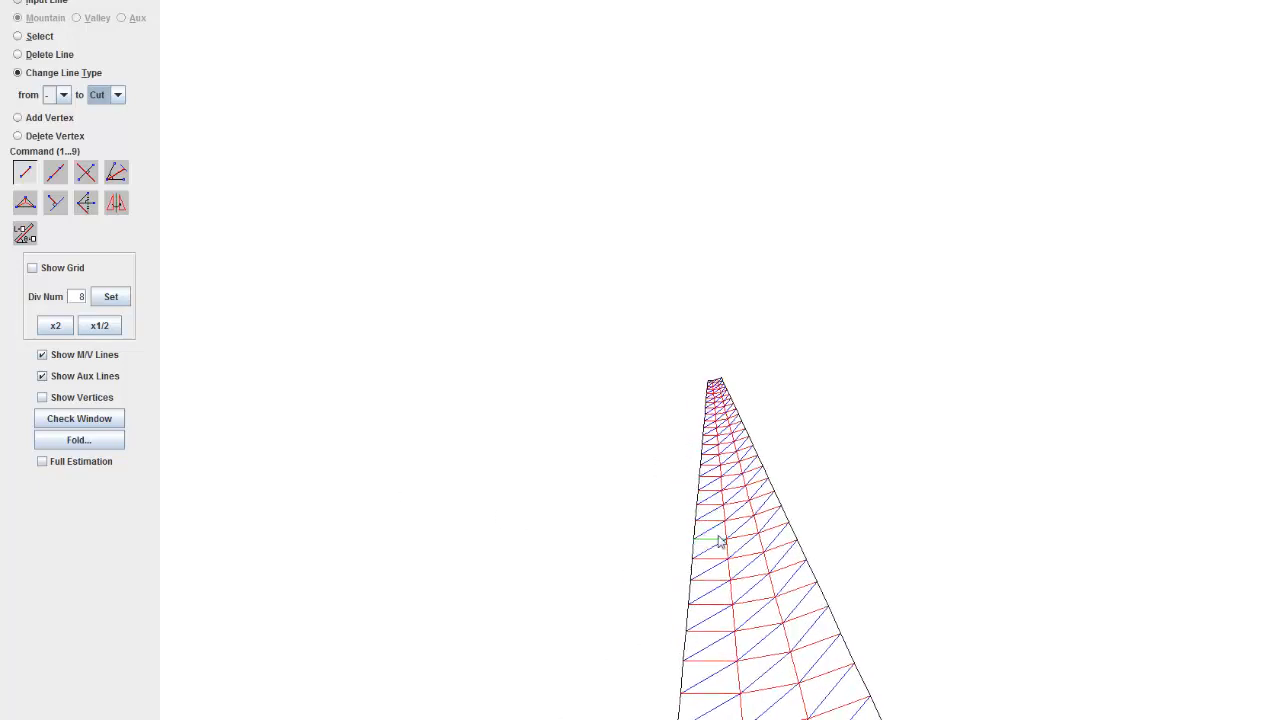
pyautogui.moveTo(718, 534); pyautogui.dragTo(658, 252)
pyautogui.scroll(-5, 675, 290)
pyautogui.moveTo(736, 444); pyautogui.dragTo(674, 309)
pyautogui.scroll(-1, 674, 309)
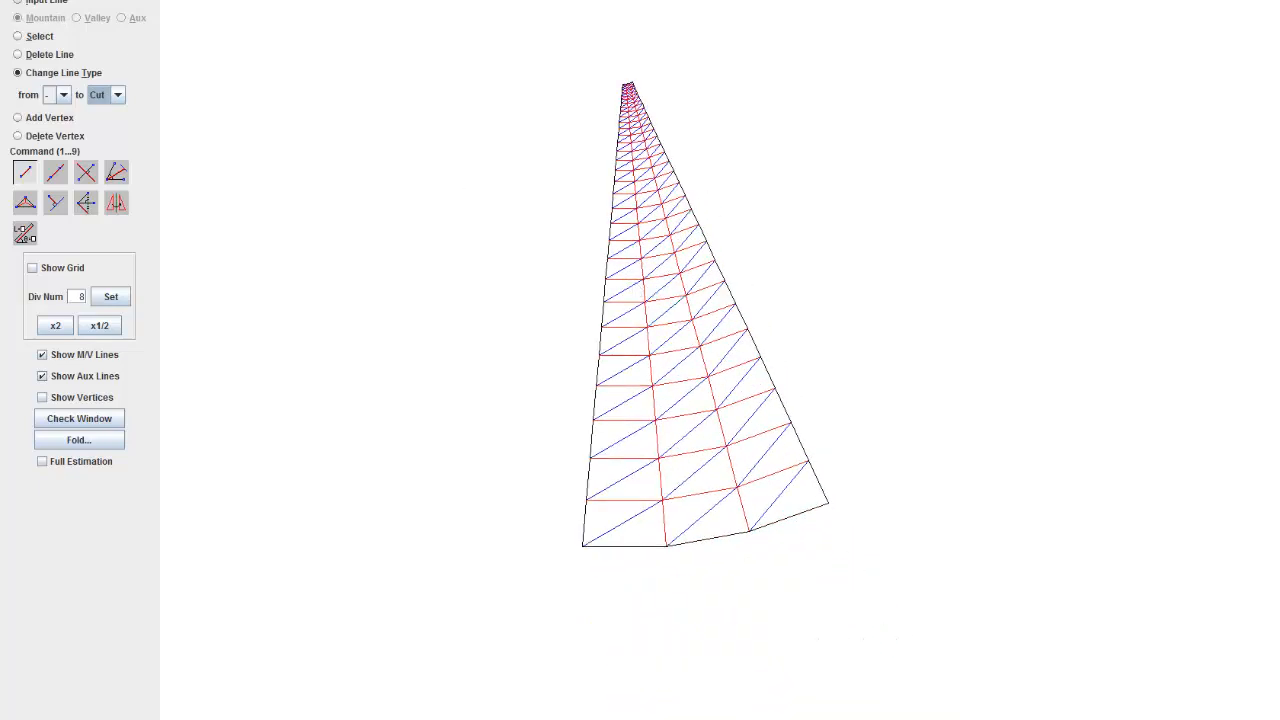
pyautogui.click(13, 0)
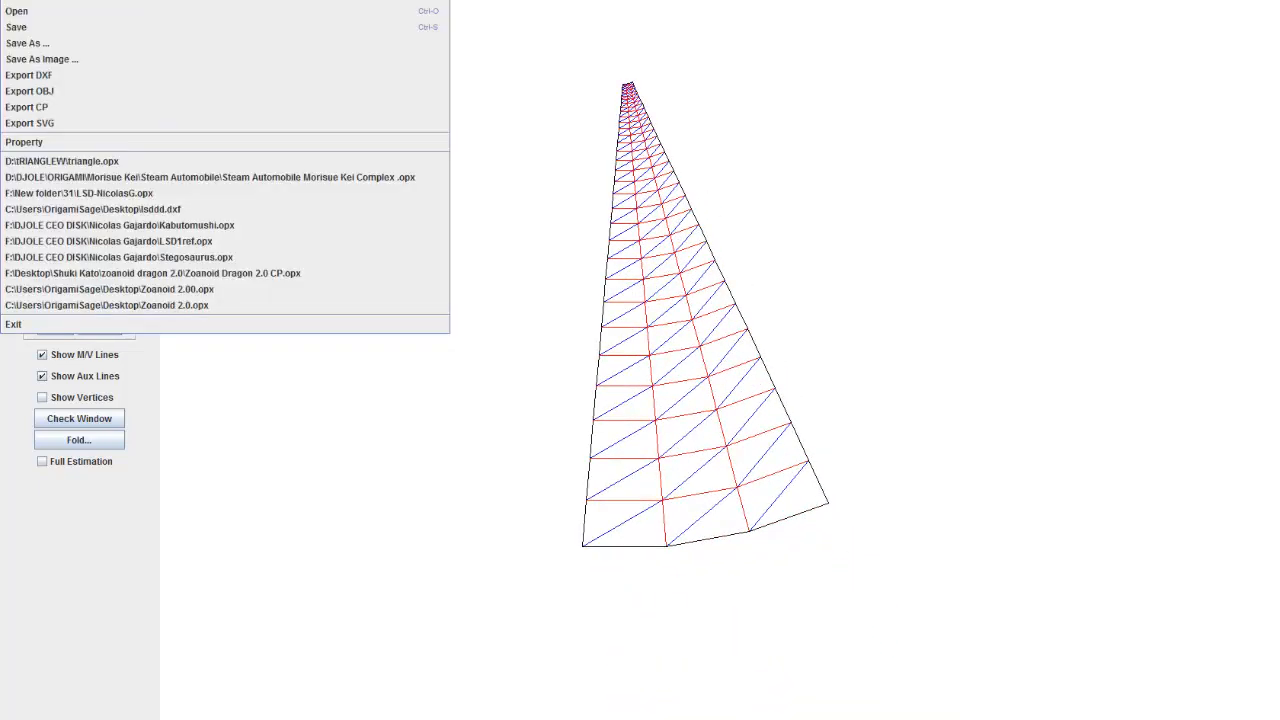
pyautogui.click(29, 30)
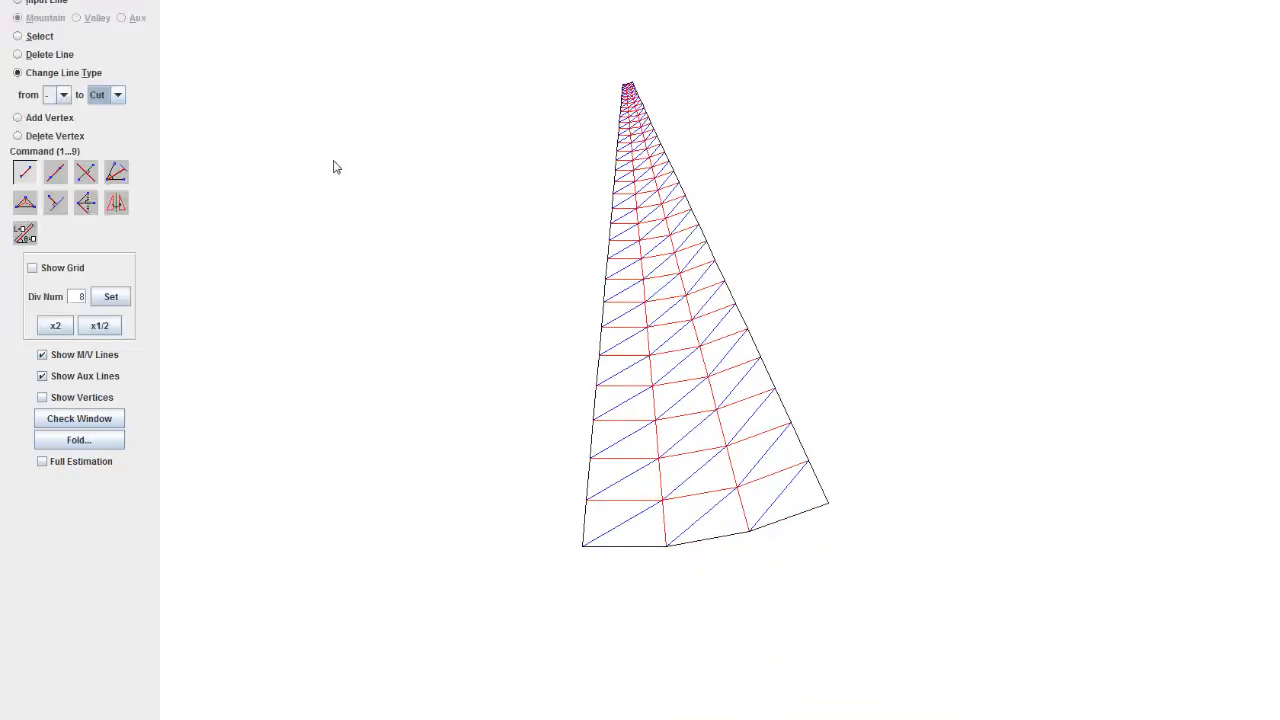
# Step: Check the truncated wedge in the Check Window and close the window
pyautogui.click(77, 420)
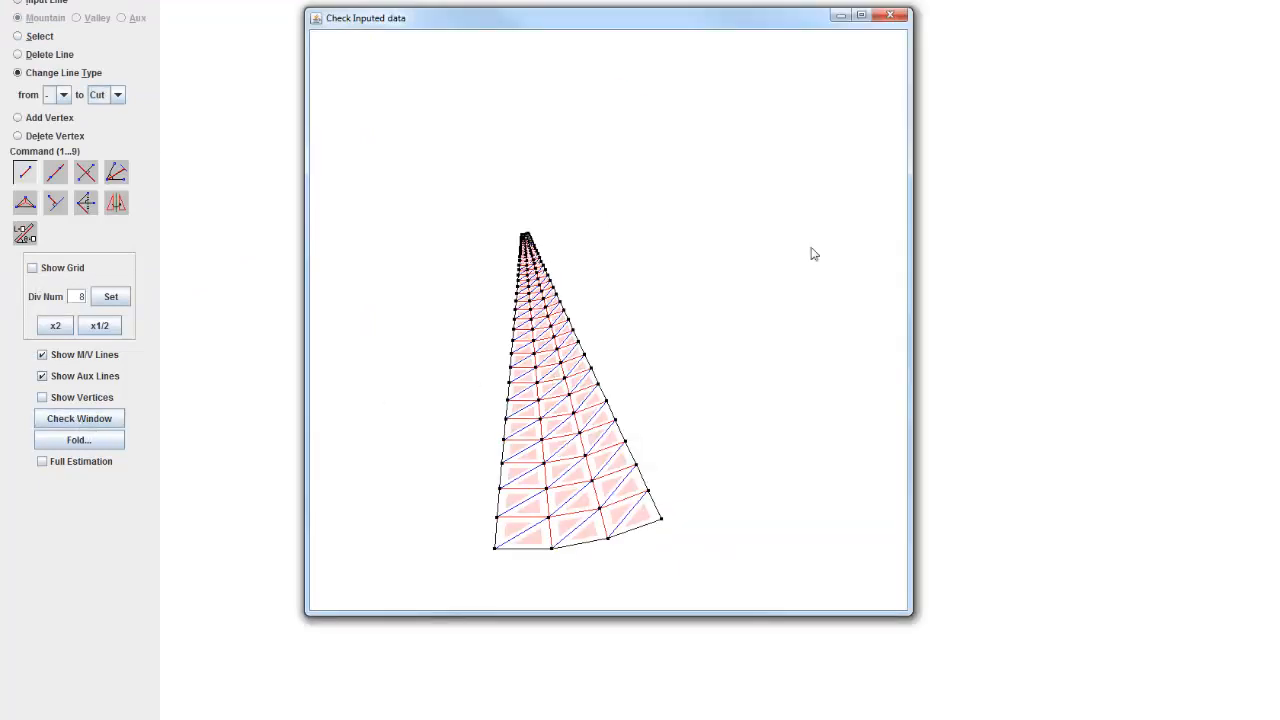
pyautogui.click(887, 19)
# Step: Fold the crease pattern, move the folded-model window clear of the wedge and rotate the folded model
pyautogui.moveTo(663, 275); pyautogui.dragTo(716, 328)
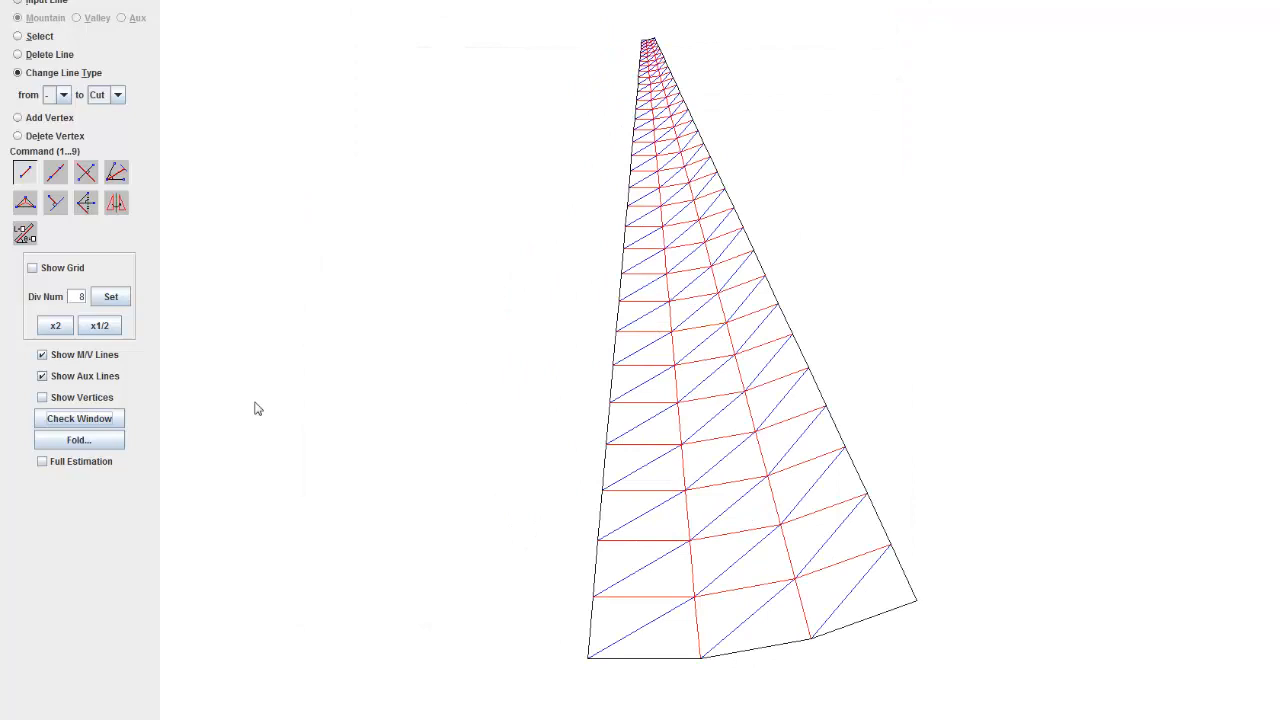
pyautogui.click(80, 441)
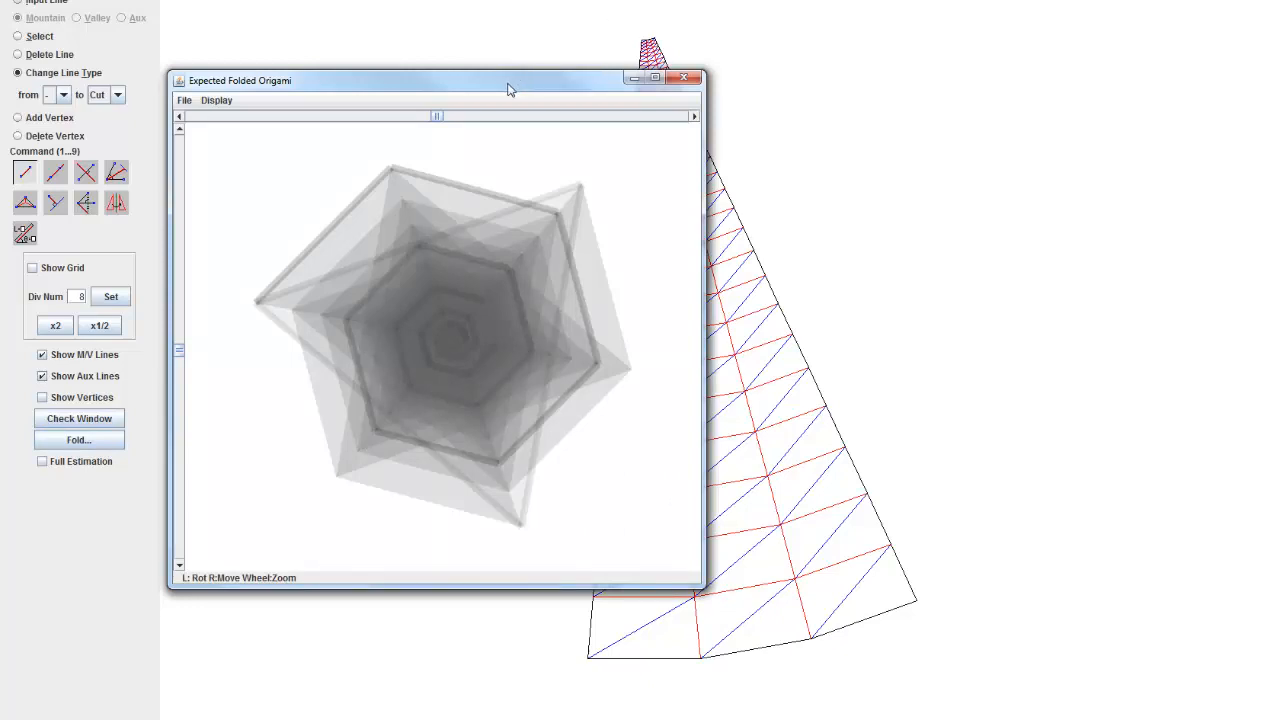
pyautogui.moveTo(509, 86); pyautogui.dragTo(380, 90)
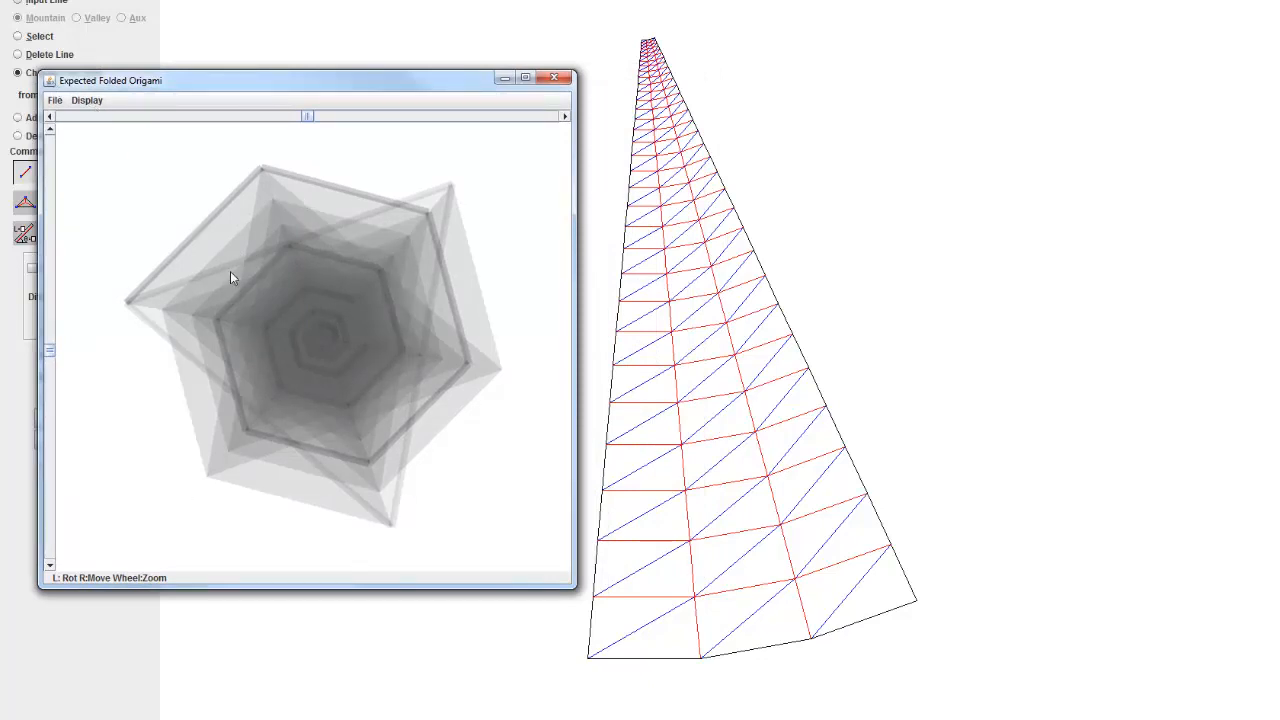
pyautogui.moveTo(281, 316); pyautogui.dragTo(174, 270)
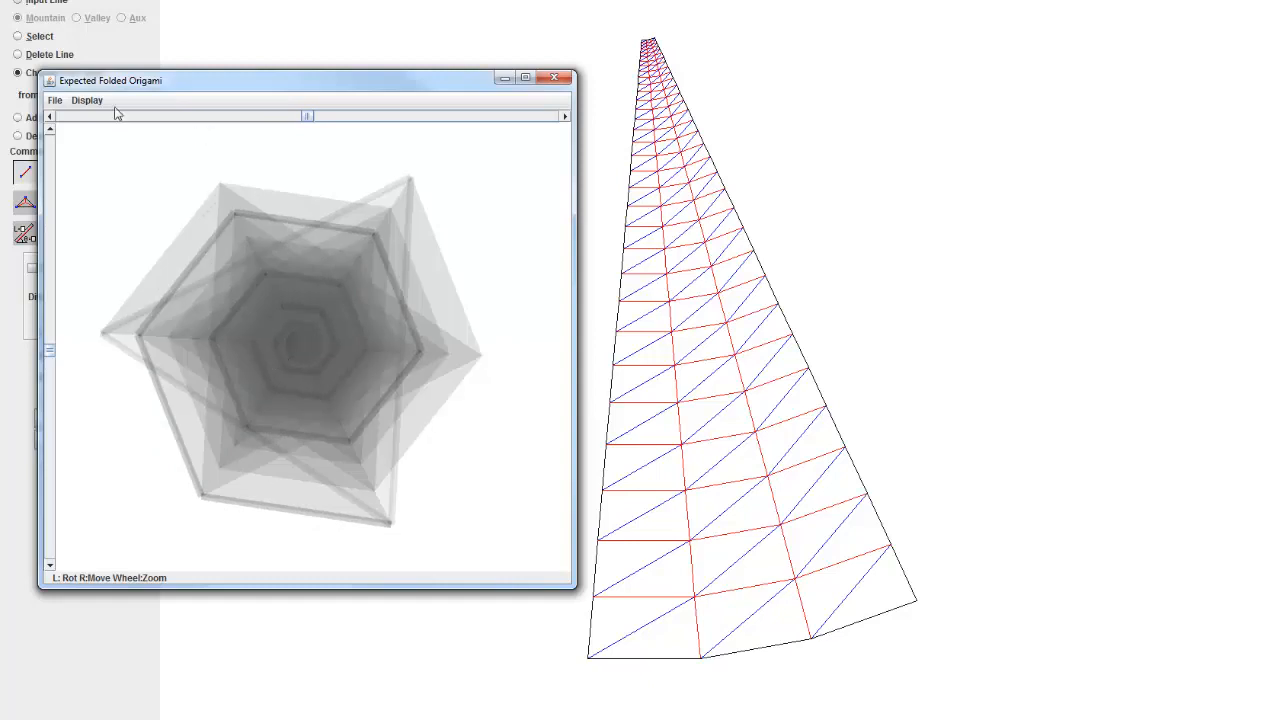
# Step: View the folded model with the Draw Lines drawing type and return it to Fill Transmission
pyautogui.click(78, 101)
pyautogui.moveTo(120, 137)
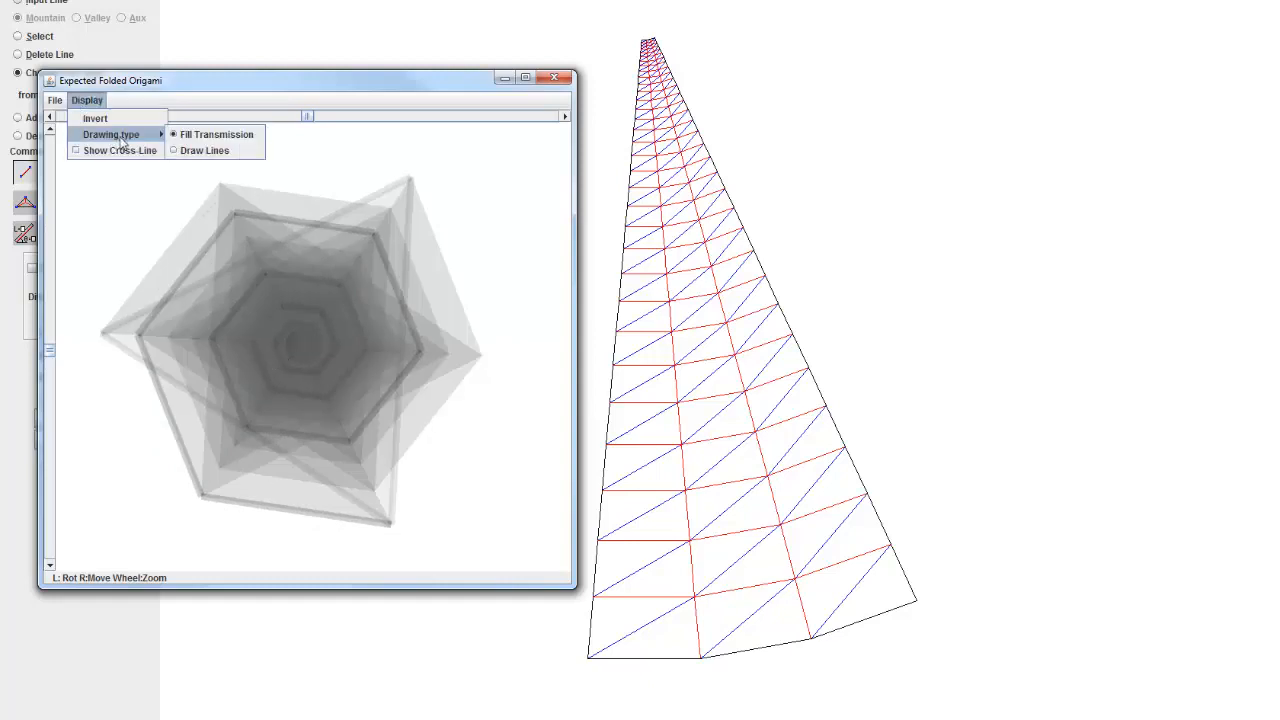
pyautogui.click(206, 154)
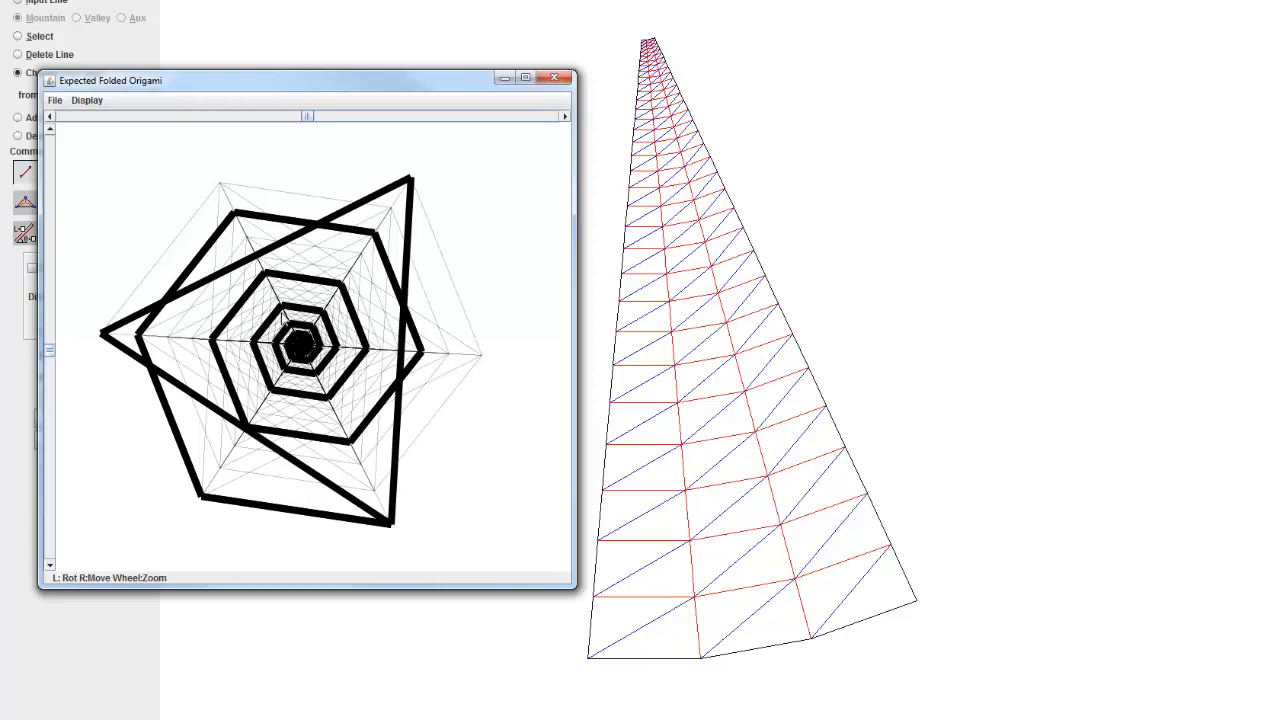
pyautogui.click(87, 100)
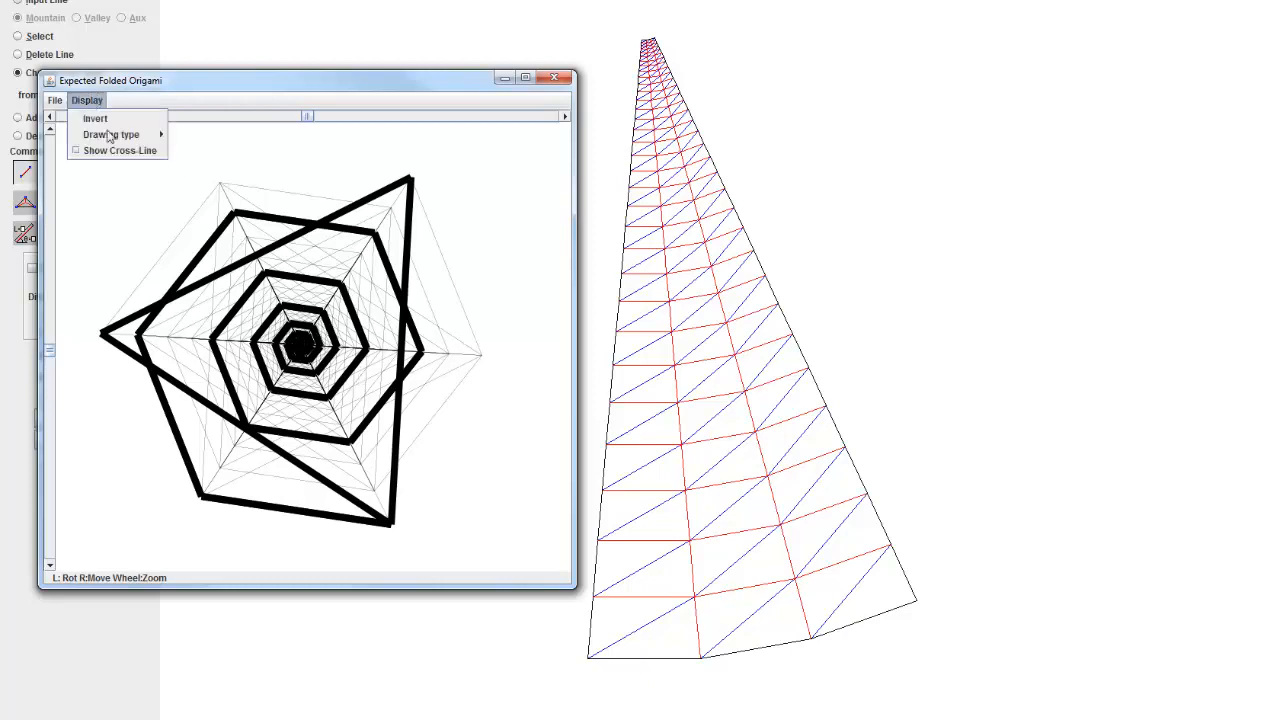
pyautogui.moveTo(115, 134)
pyautogui.click(198, 135)
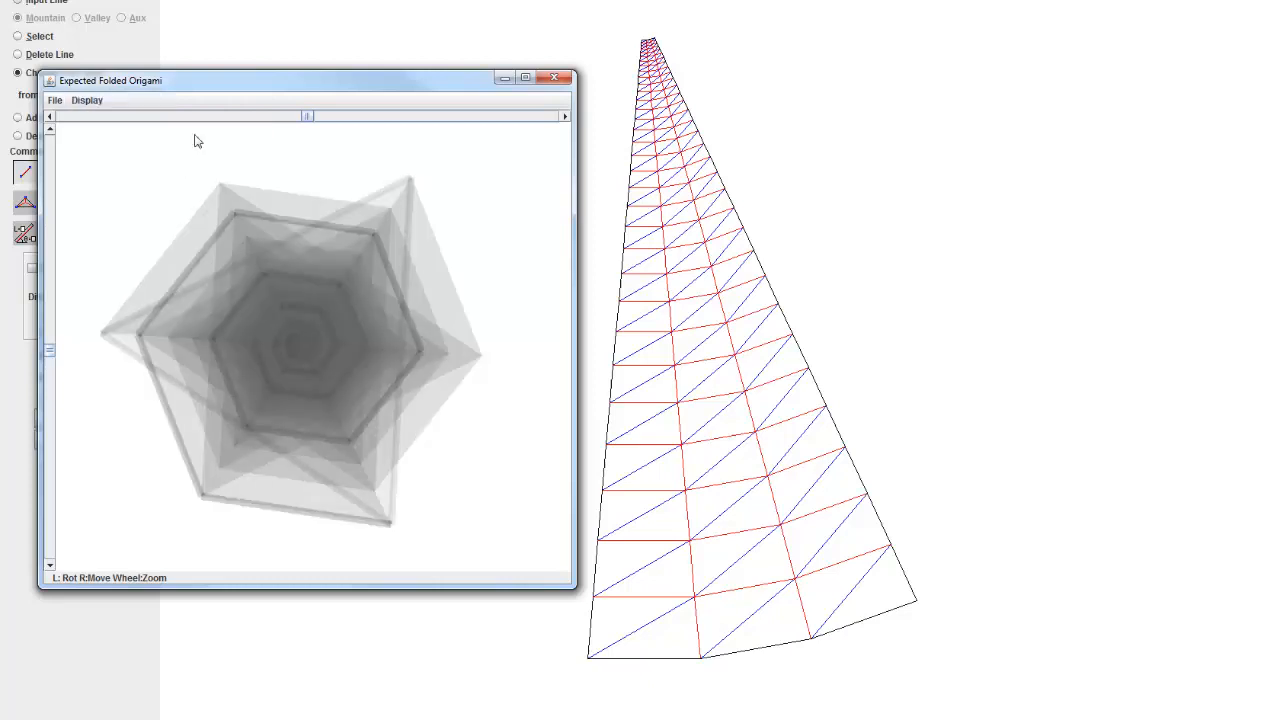
# Step: Show the cross-line on the folded model and crease pattern, hide it again and close the folded-model window
pyautogui.click(76, 100)
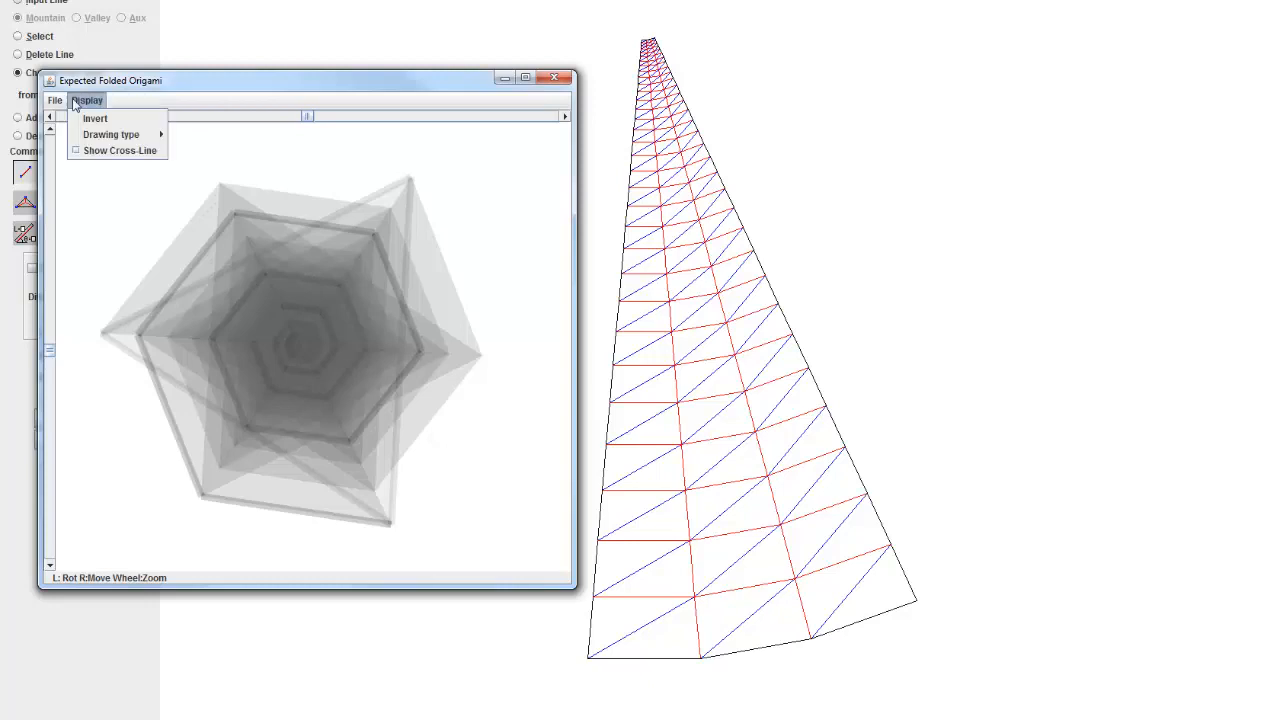
pyautogui.click(113, 158)
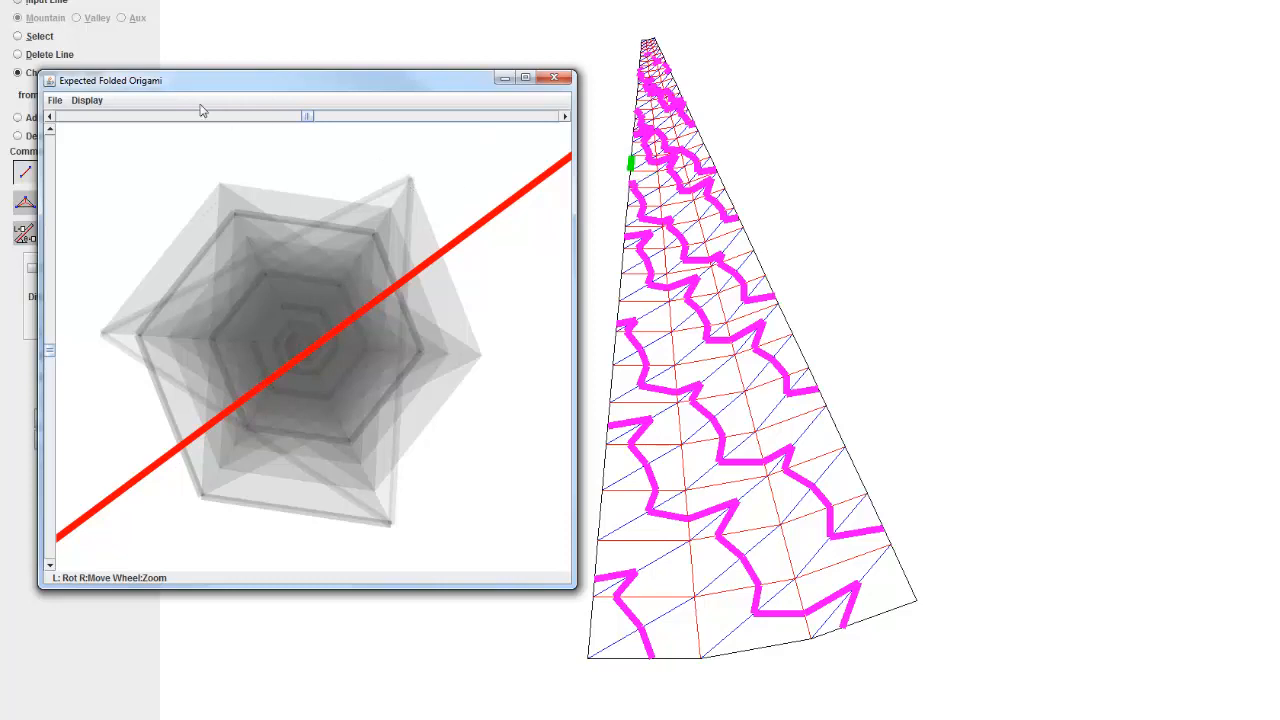
pyautogui.click(99, 102)
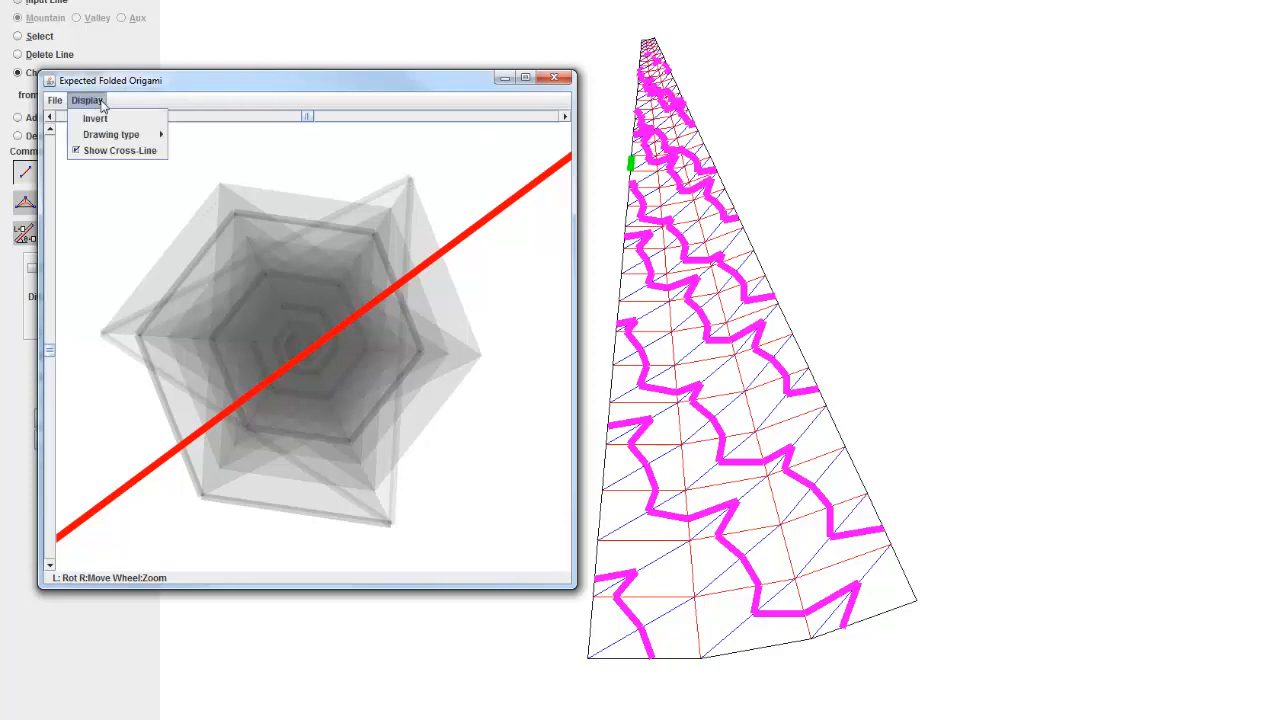
pyautogui.click(128, 154)
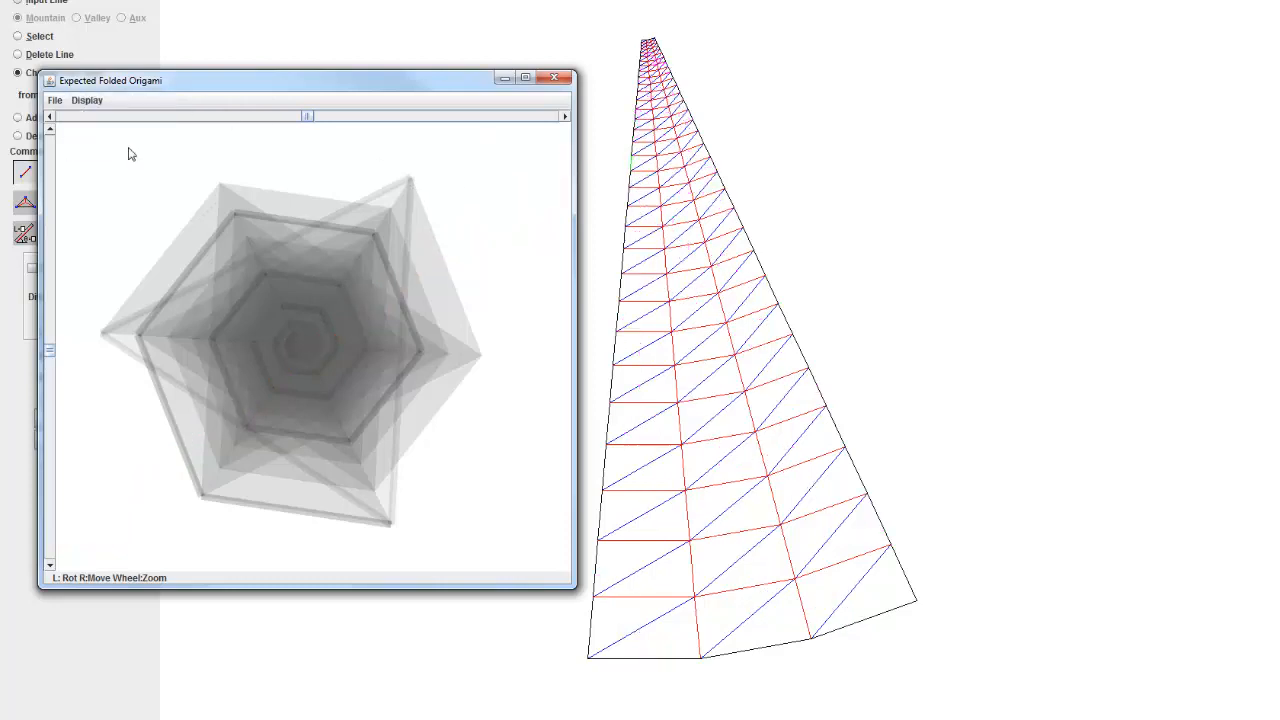
pyautogui.click(553, 78)
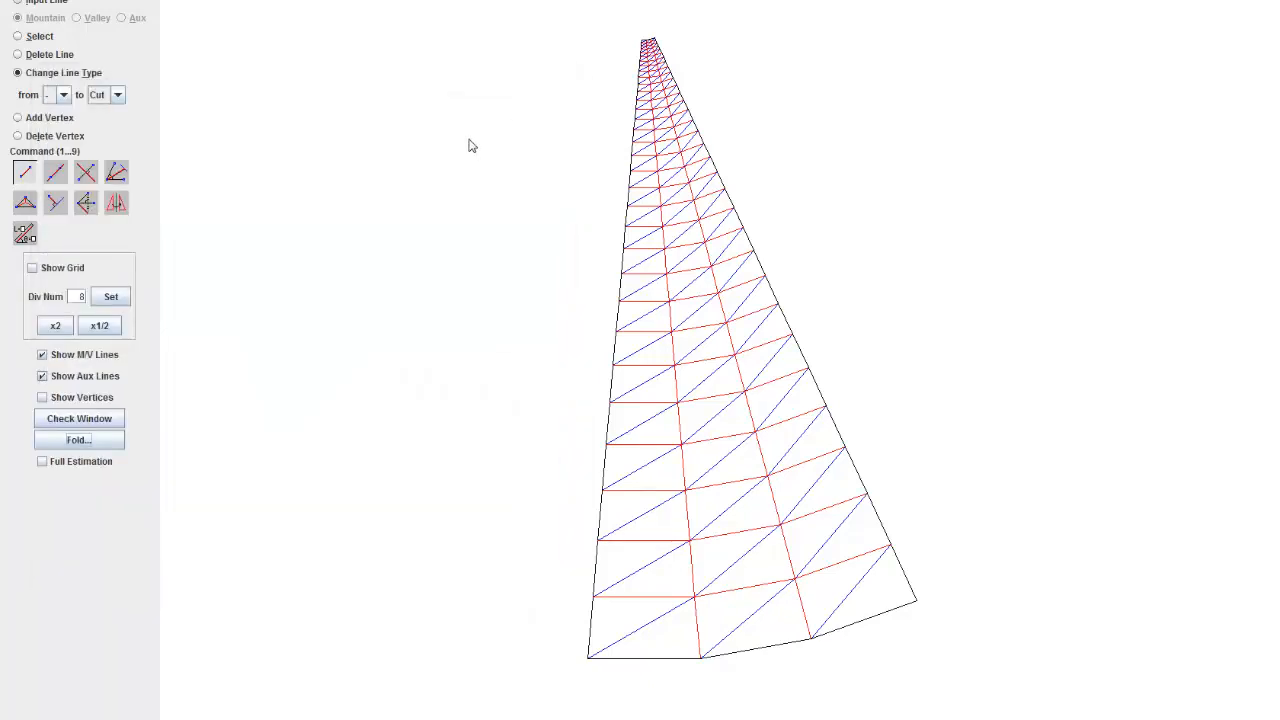
# Step: Turn on Full Estimation and try to fold the wedge again, closing the transparent folded preview
pyautogui.click(86, 466)
pyautogui.click(98, 442)
pyautogui.click(555, 77)
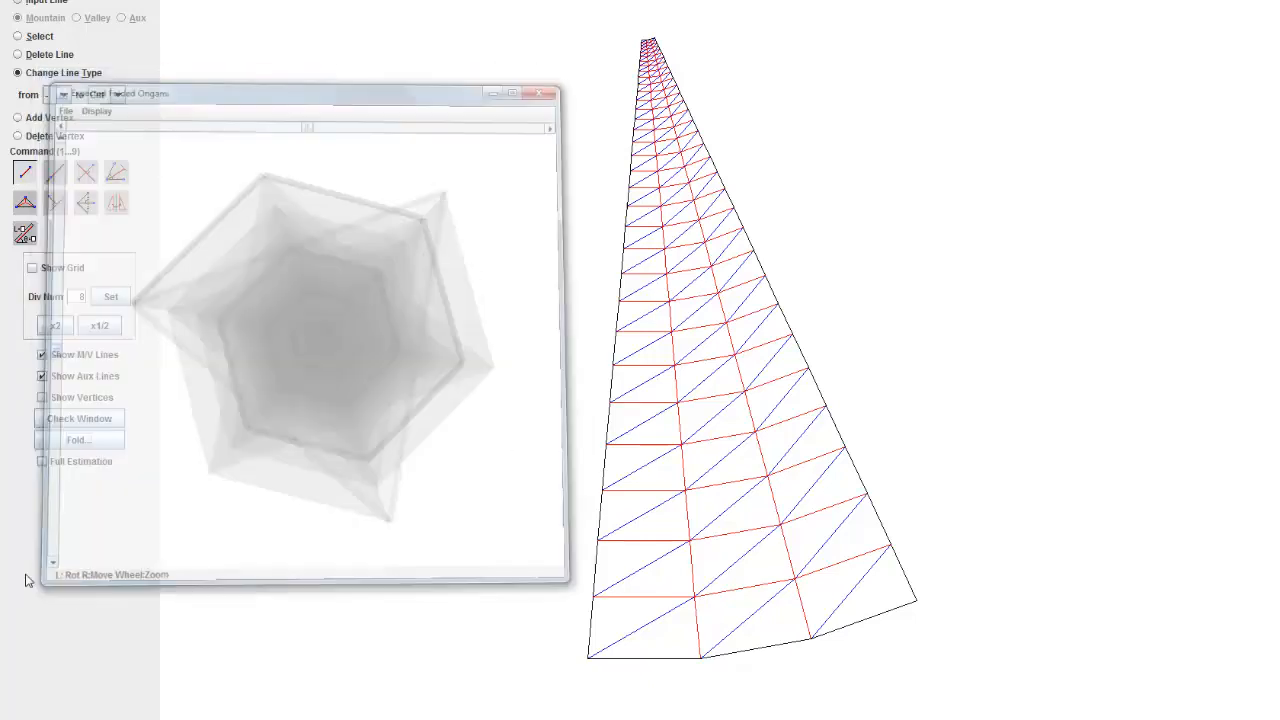
pyautogui.click(98, 442)
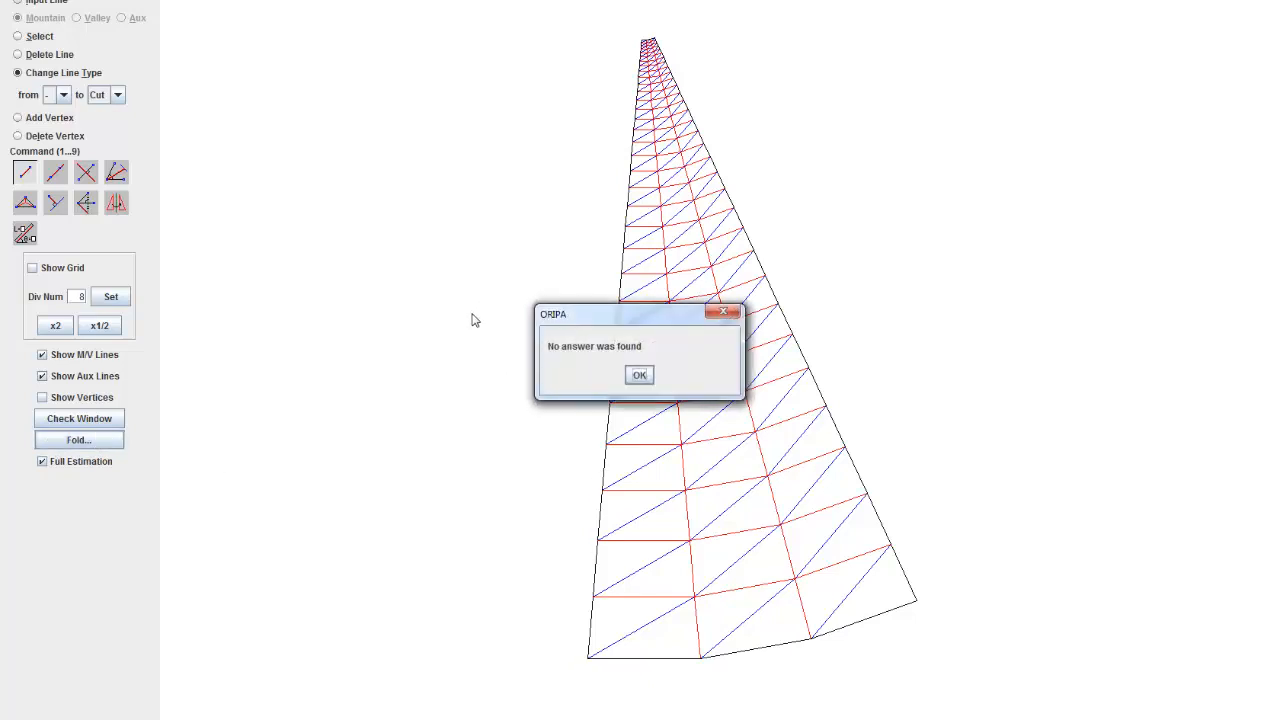
# Step: Dismiss the fold message and preview, and flip the line type of all creases in the wedge to swap mountains and valleys
pyautogui.click(723, 312)
pyautogui.click(554, 77)
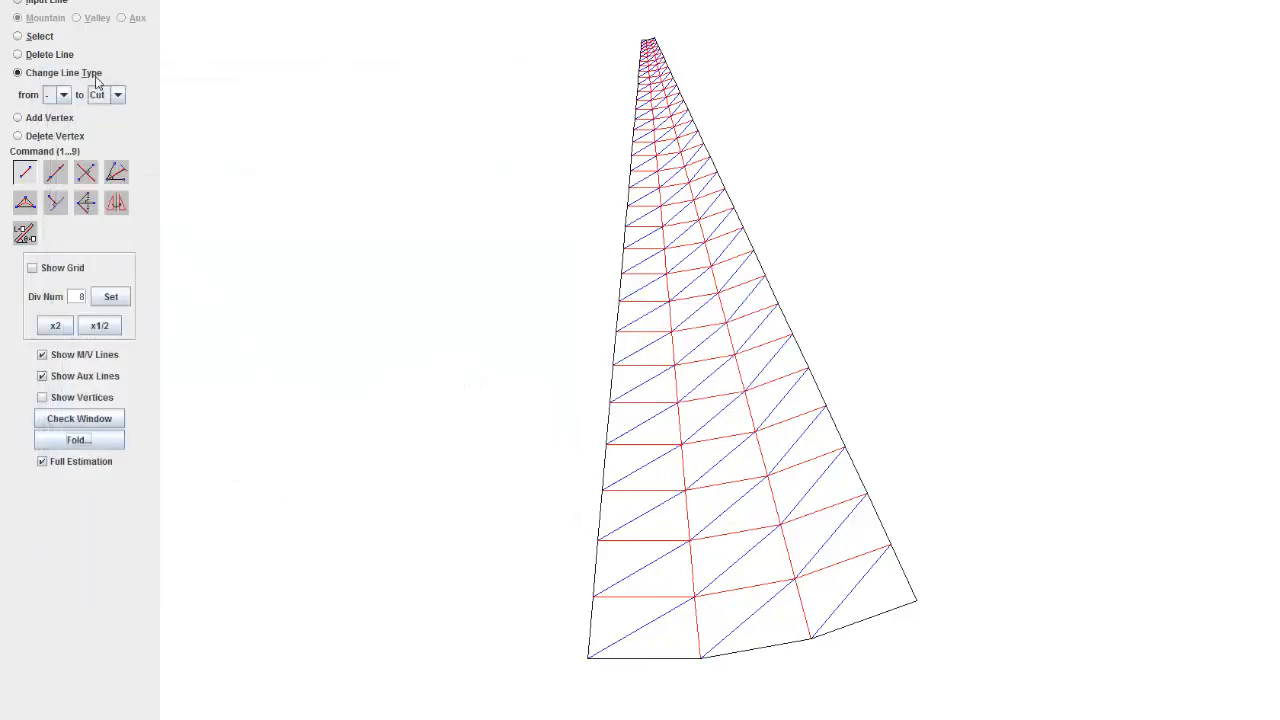
pyautogui.click(116, 94)
pyautogui.click(110, 170)
pyautogui.moveTo(443, 63); pyautogui.dragTo(1054, 714)
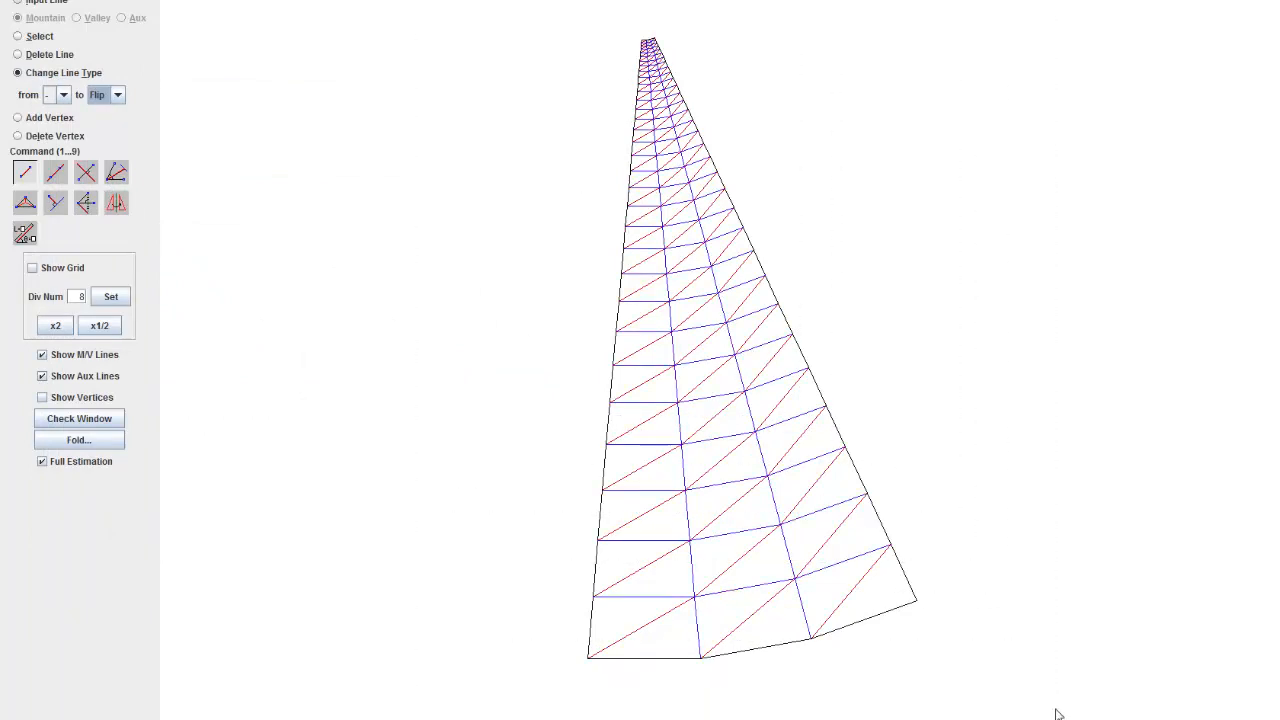
# Step: Fold the flipped crease pattern with Full Estimation, move the folded-model window clear of the preview and examine the model at different zooms
pyautogui.click(108, 446)
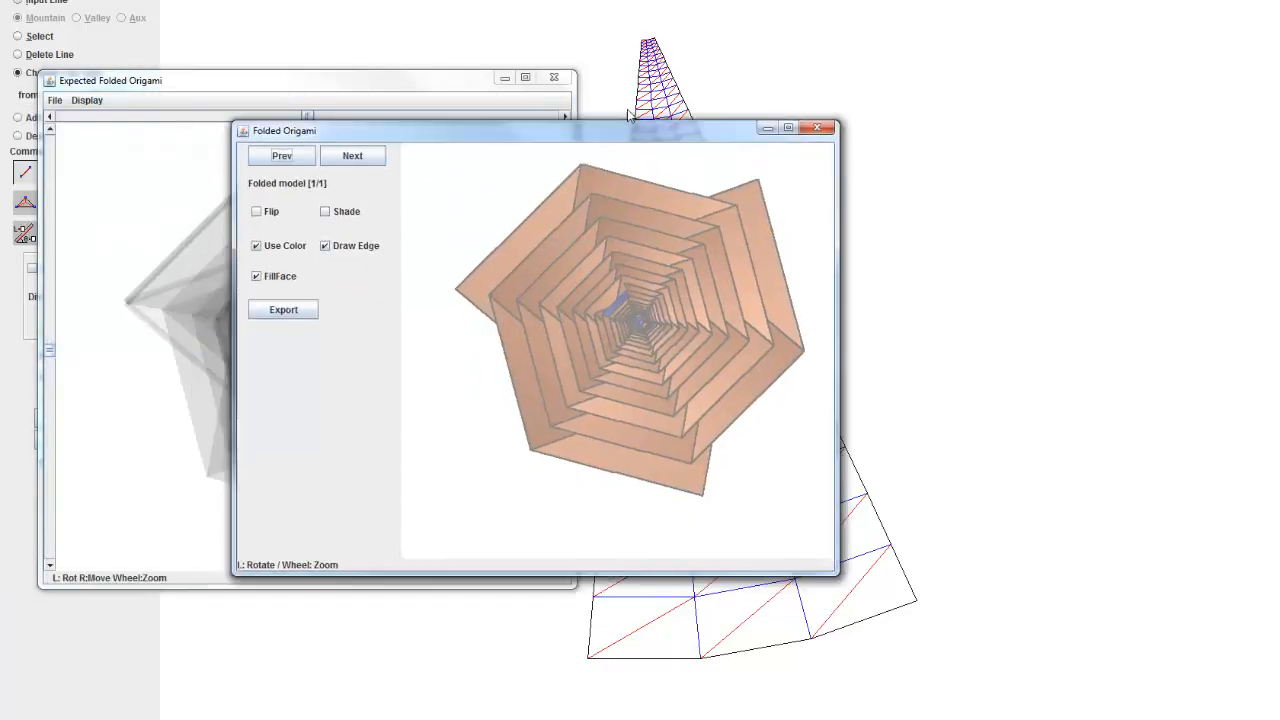
pyautogui.moveTo(582, 124); pyautogui.dragTo(852, 125)
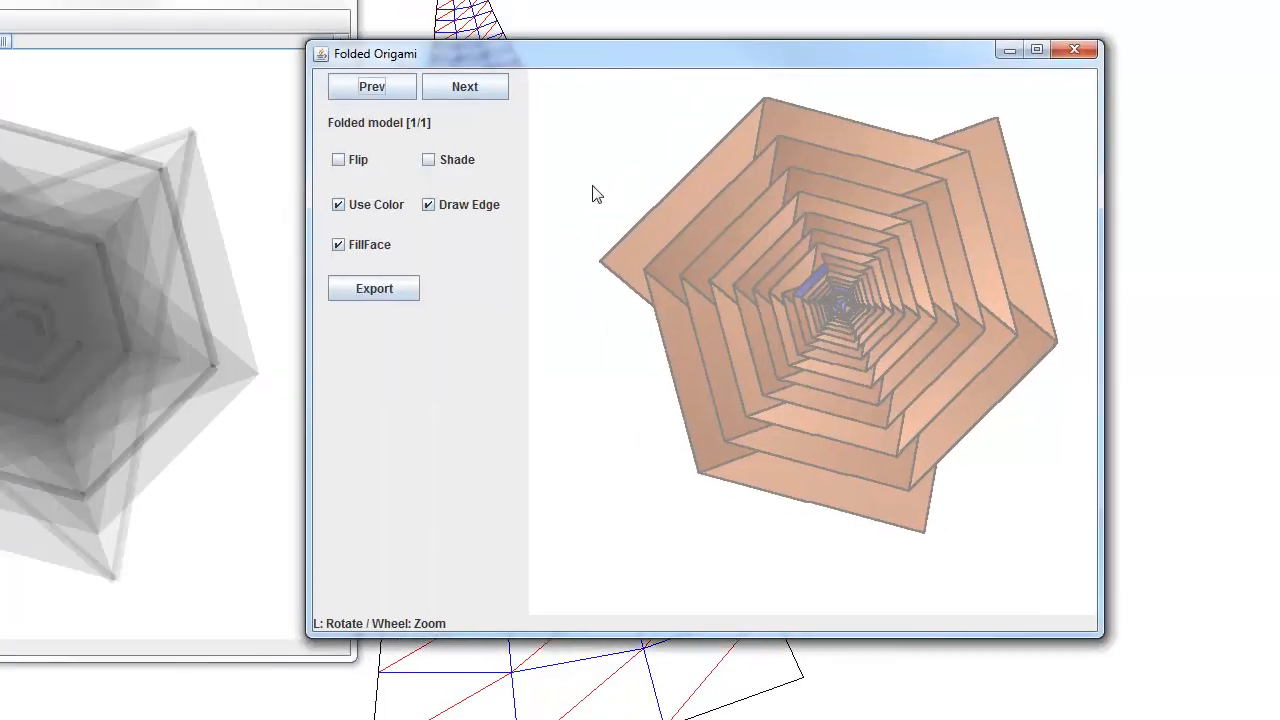
pyautogui.scroll(-5, 866, 315)
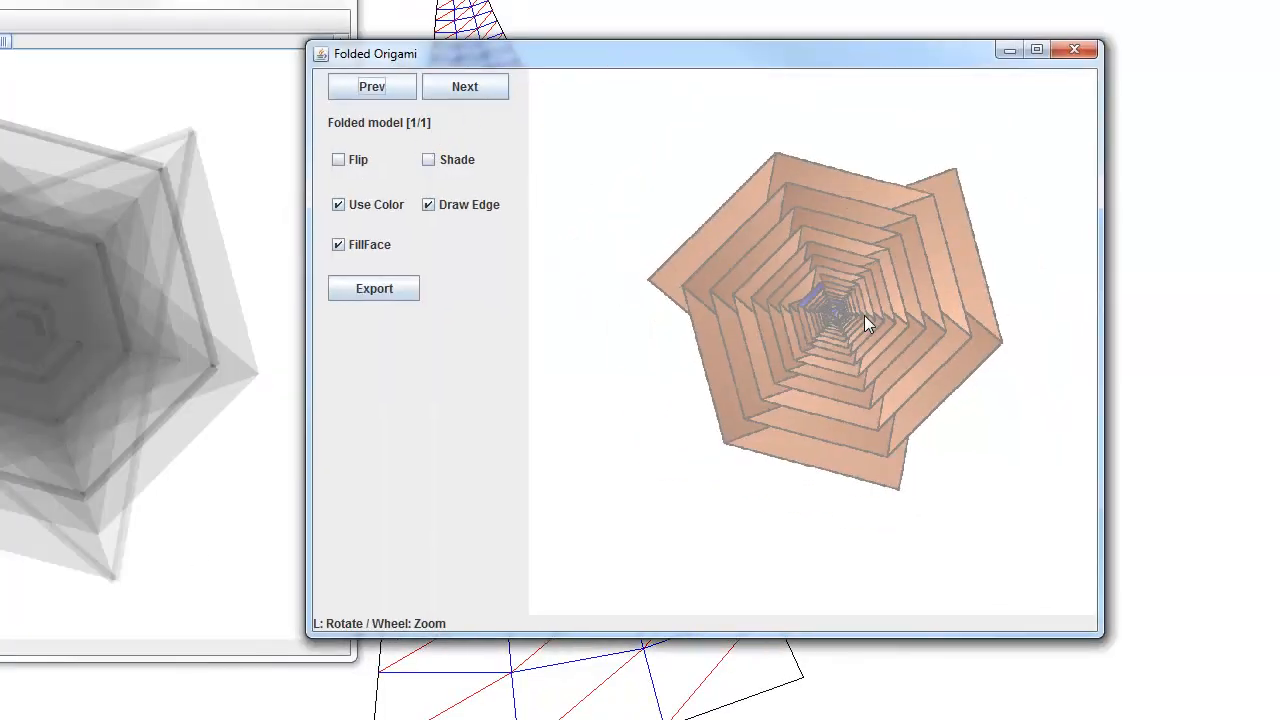
pyautogui.scroll(7, 864, 315)
pyautogui.scroll(-2, 836, 280)
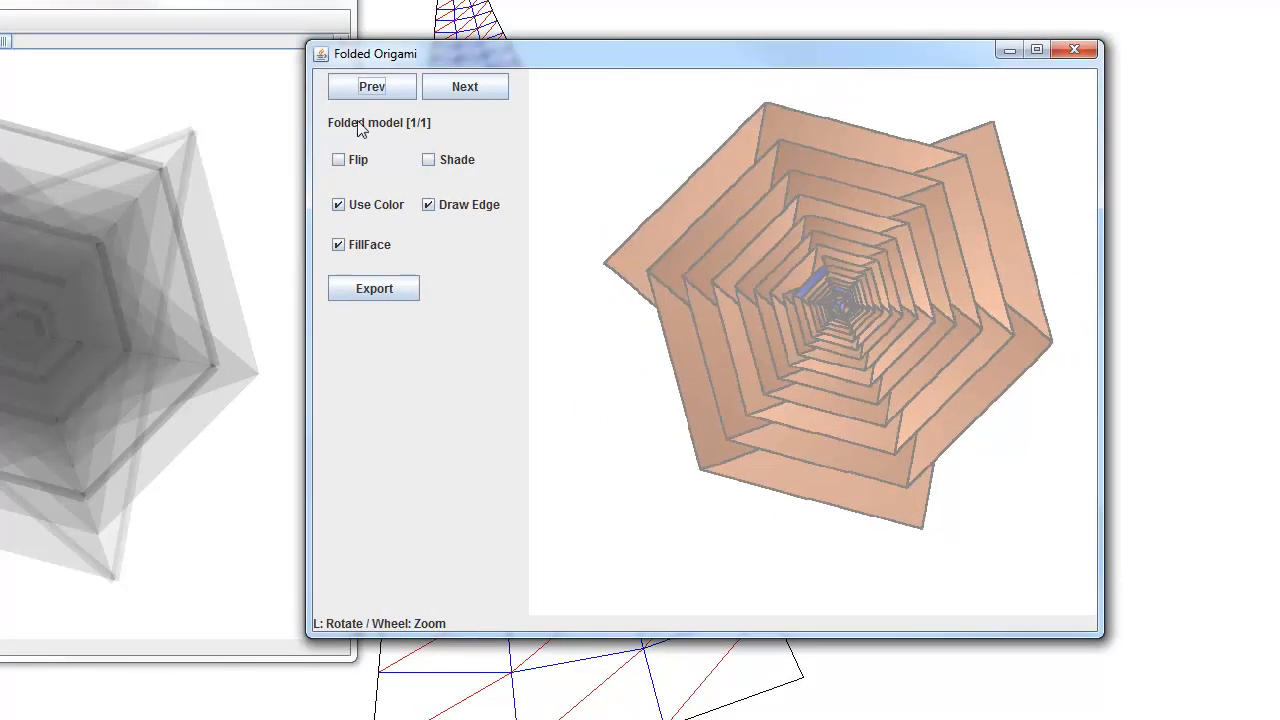
# Step: View the reverse side of the folded model, return it to the front side and put the folded-model windows away
pyautogui.click(348, 161)
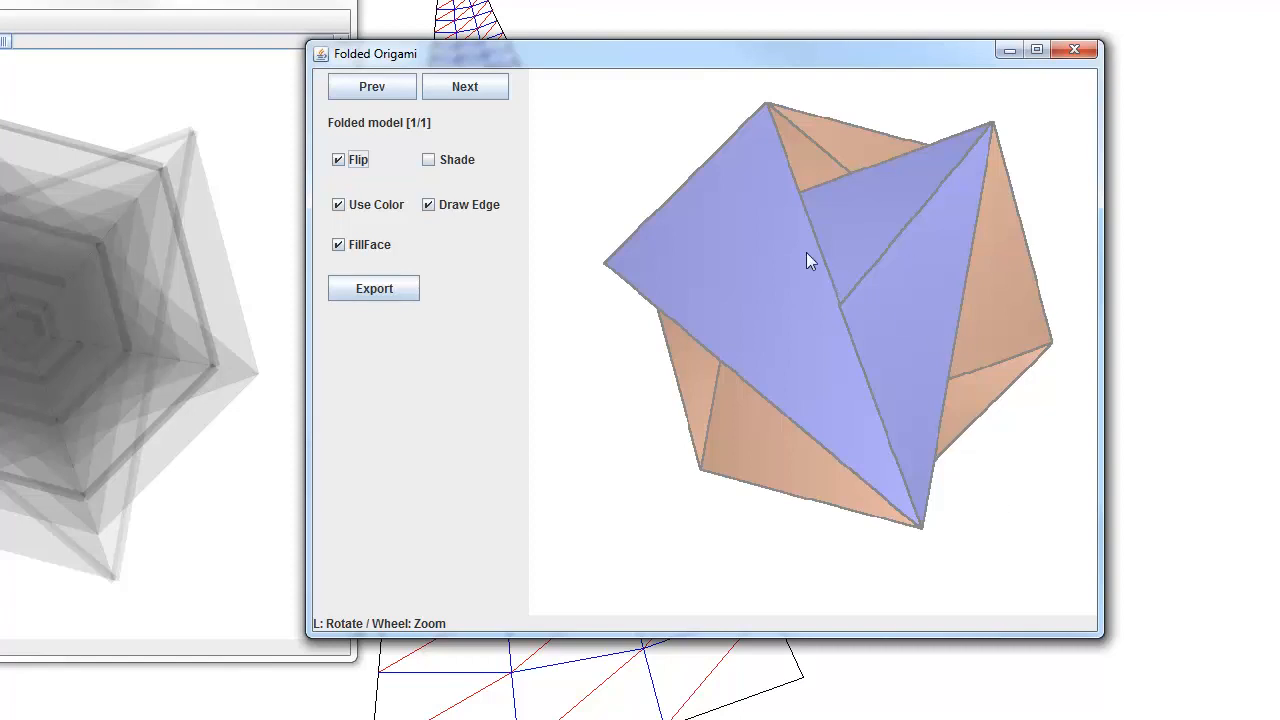
pyautogui.click(378, 161)
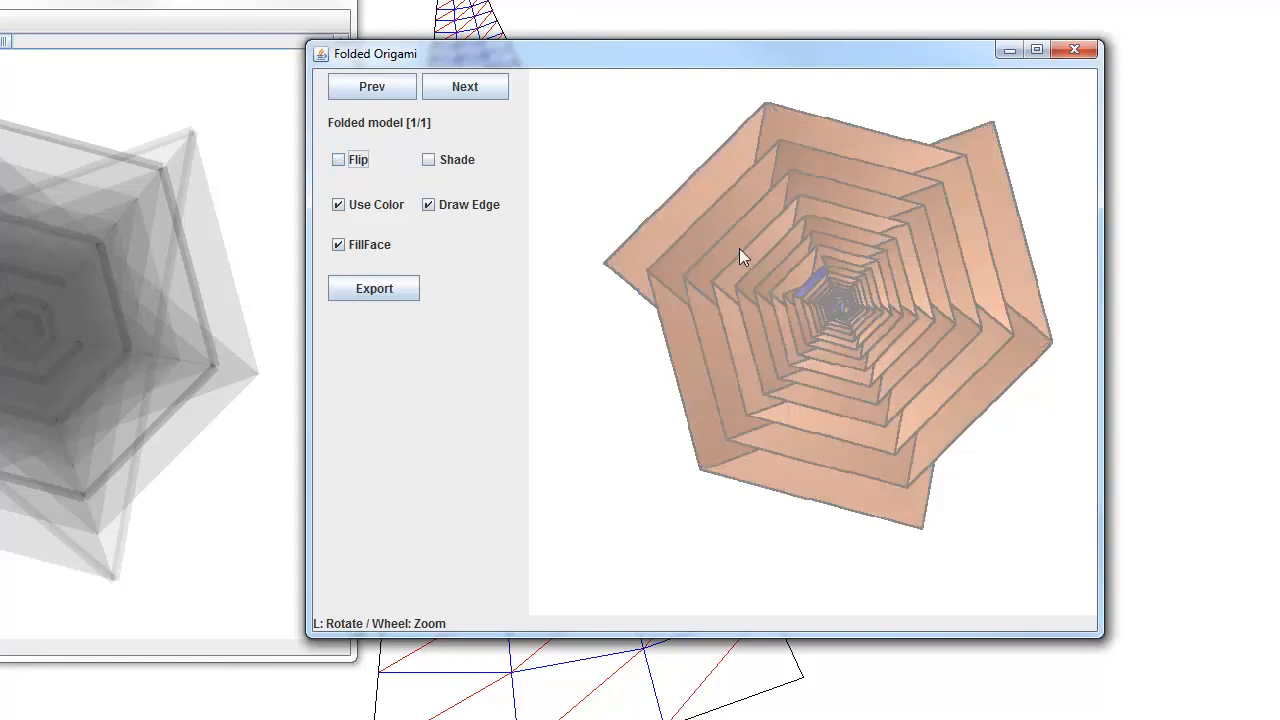
pyautogui.moveTo(617, 52); pyautogui.dragTo(544, 94)
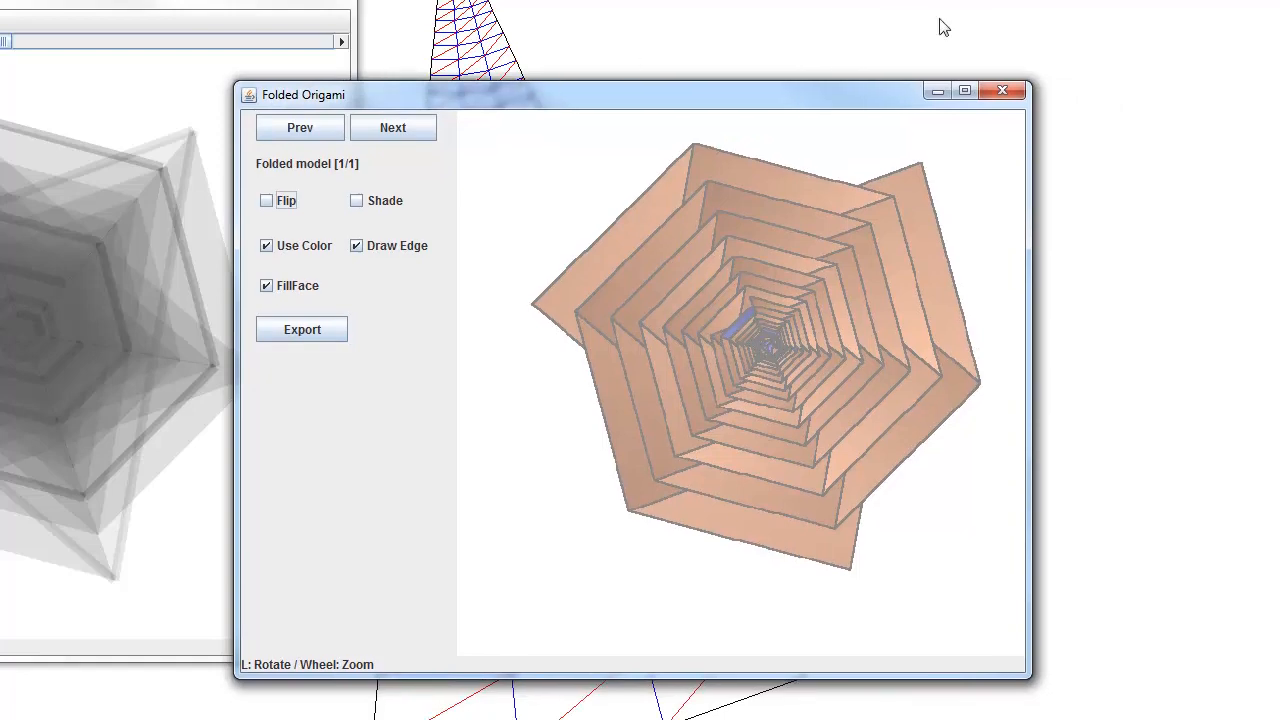
pyautogui.click(934, 92)
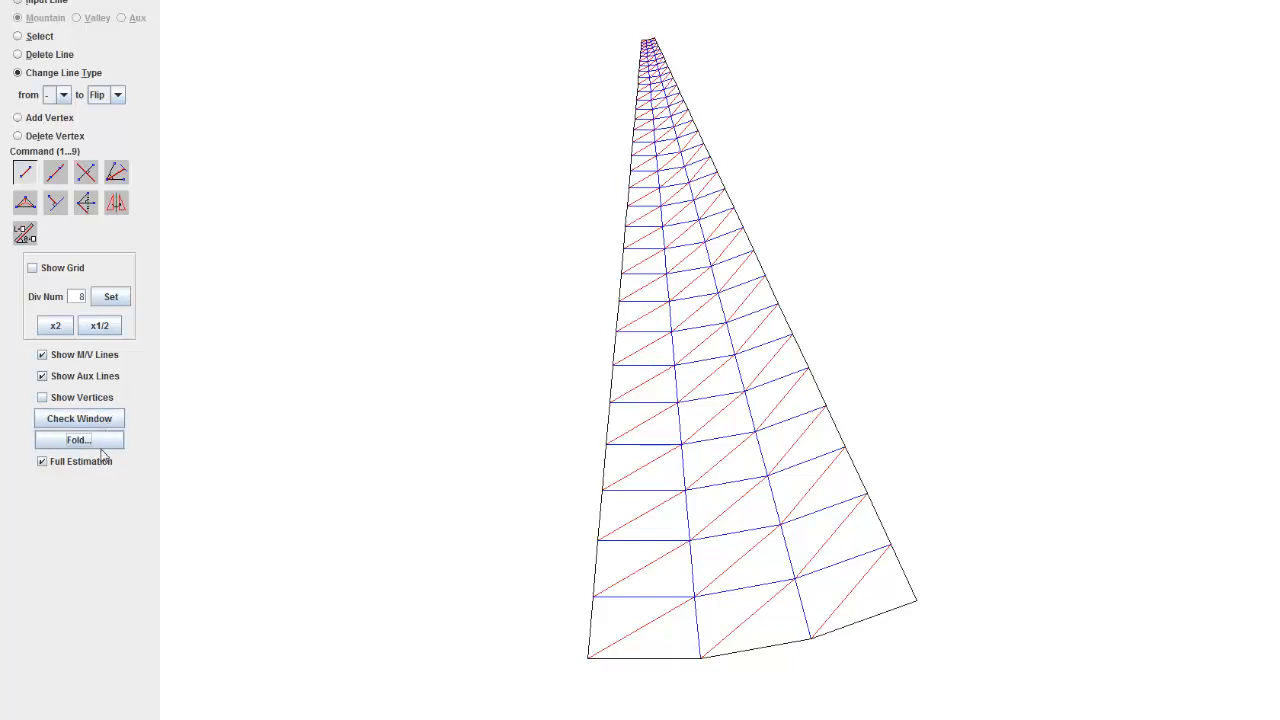
# Step: Start exporting the wedge crease pattern in CP format
pyautogui.click(12, 0)
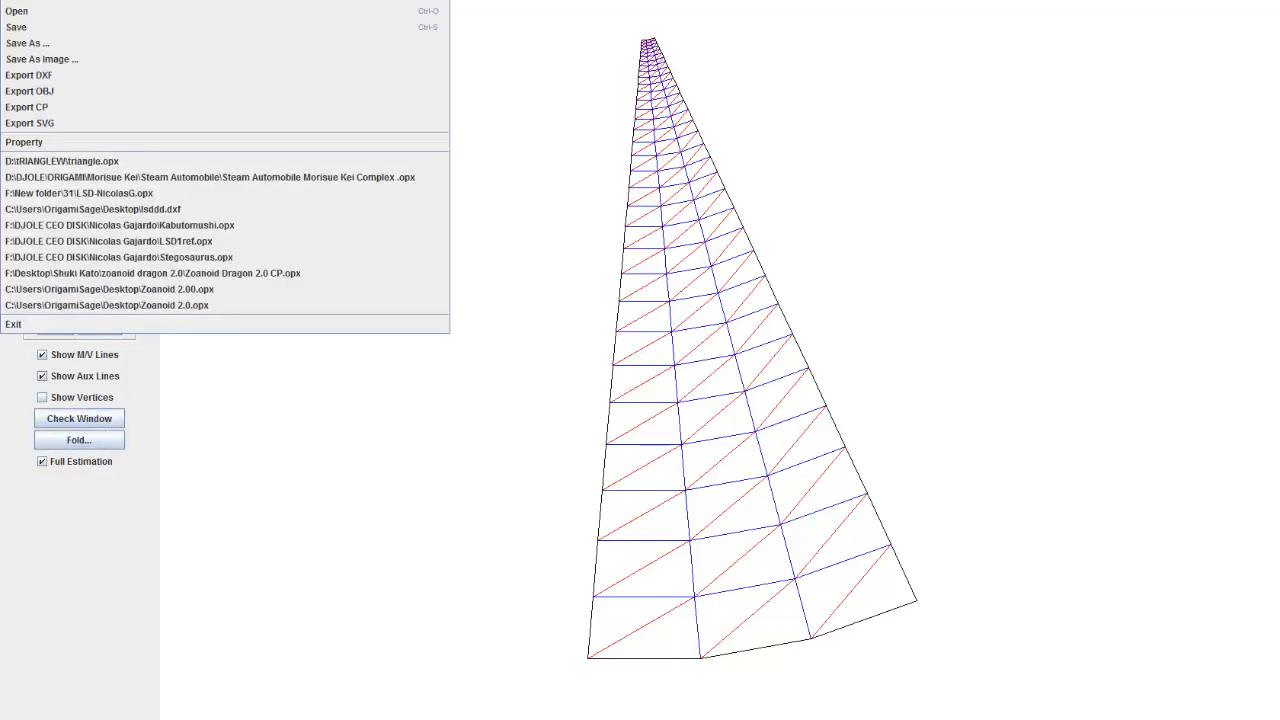
pyautogui.click(26, 107)
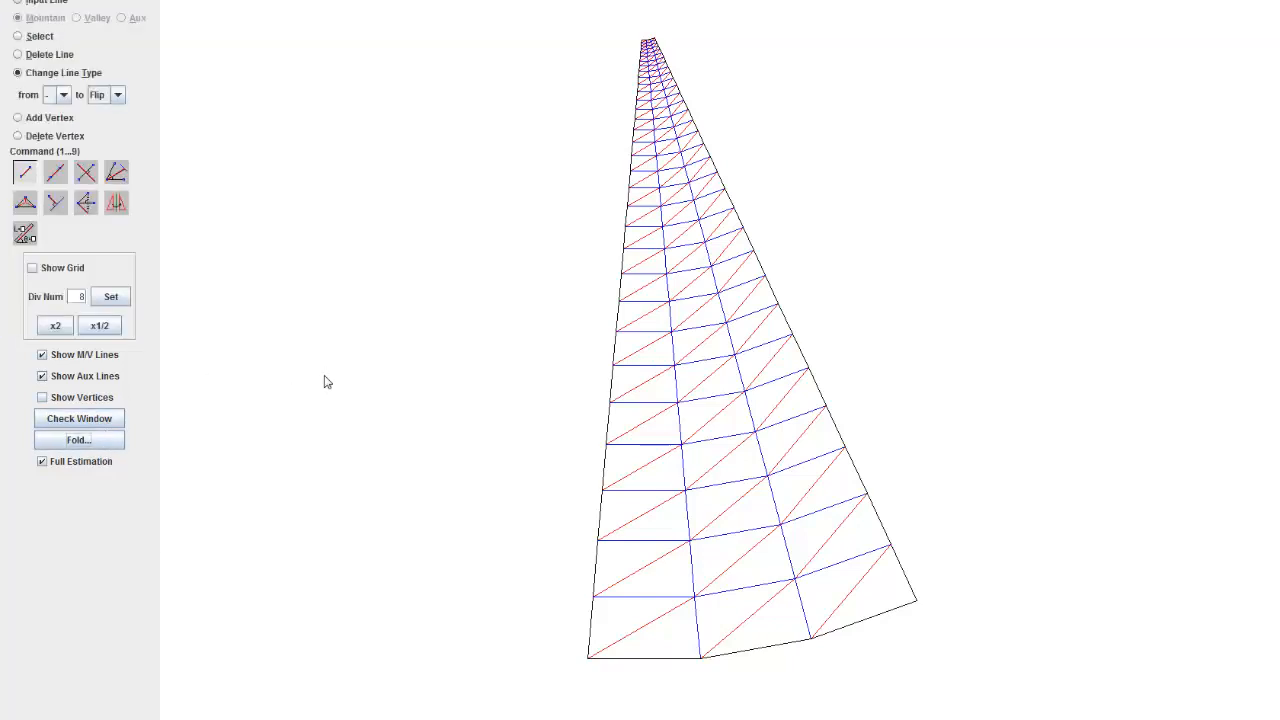